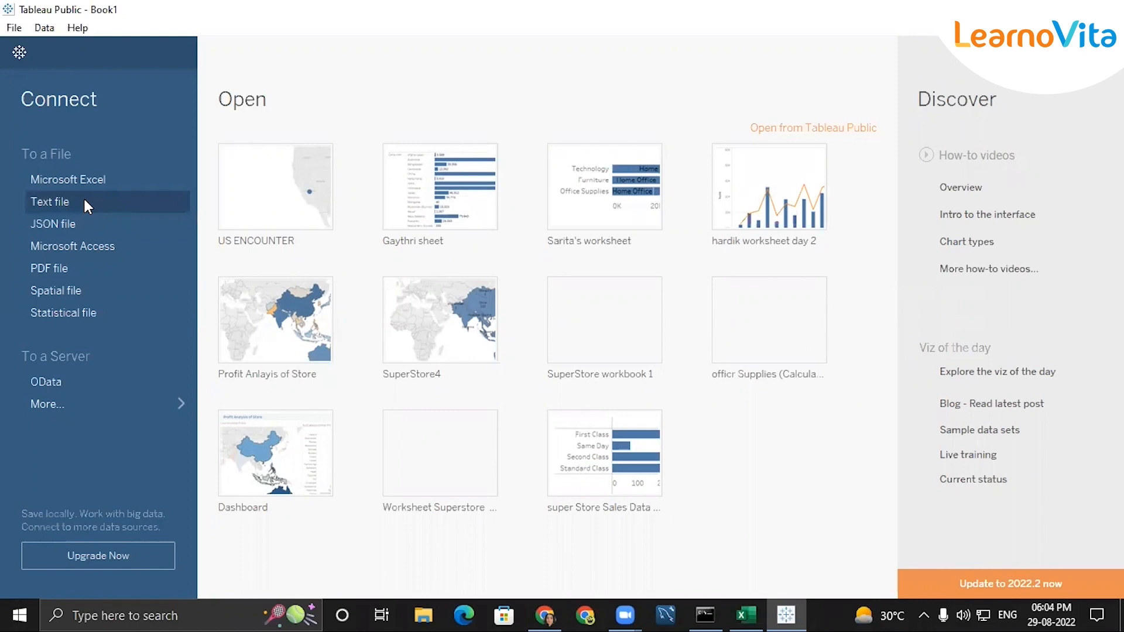
Connect to the 2015 text file and add the 2015.csv table to the canvas, with its table details collapsed
click(84, 201)
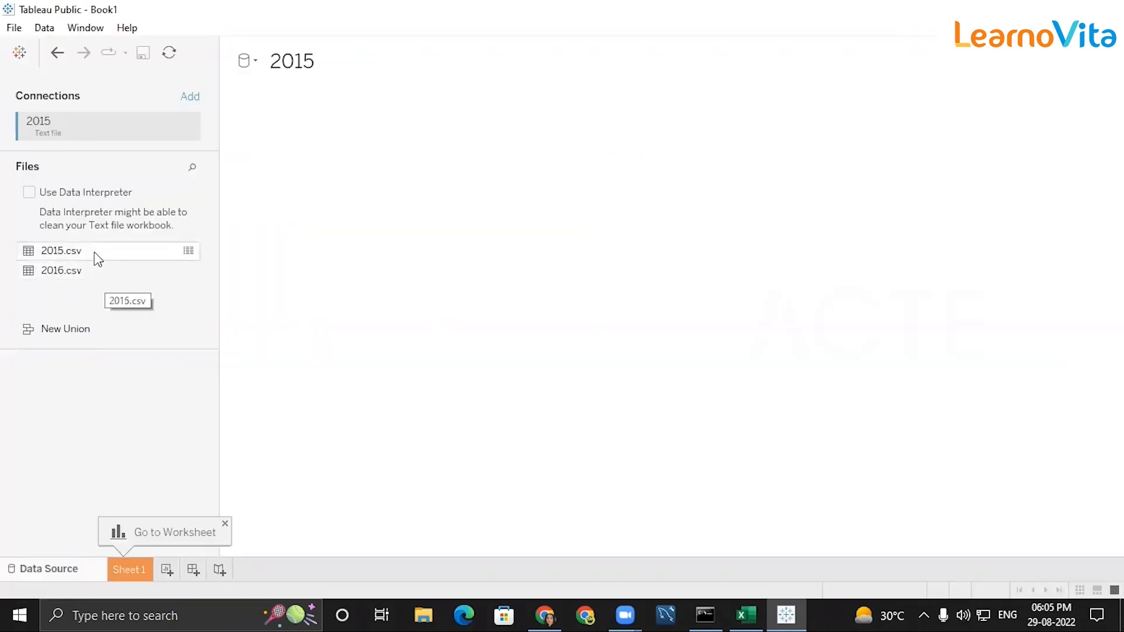
double_click(96, 252)
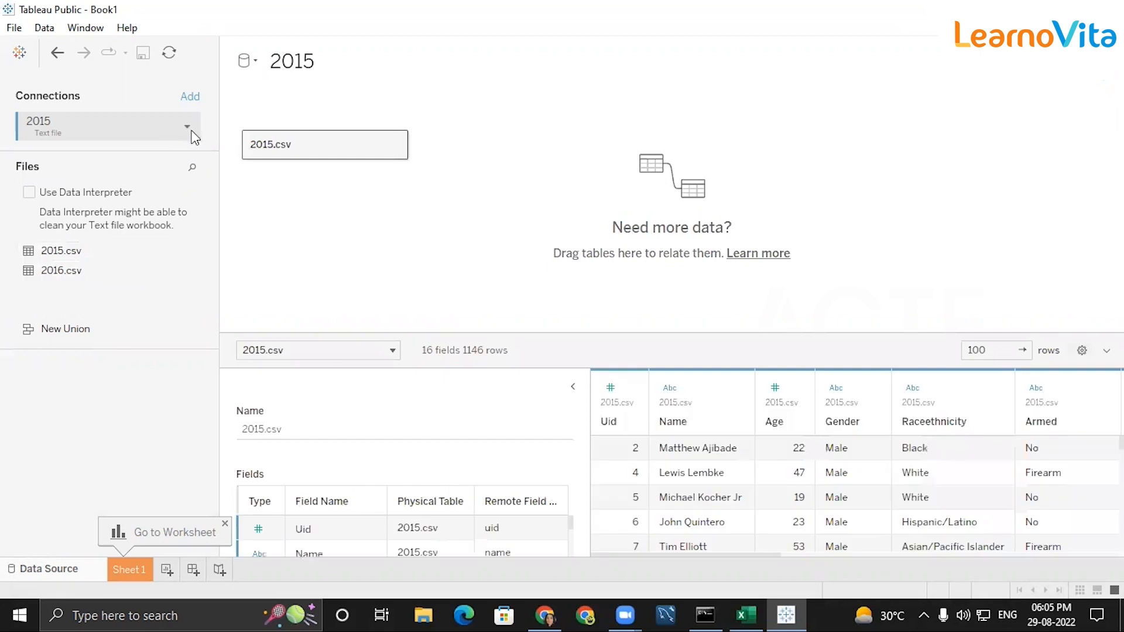
click(573, 390)
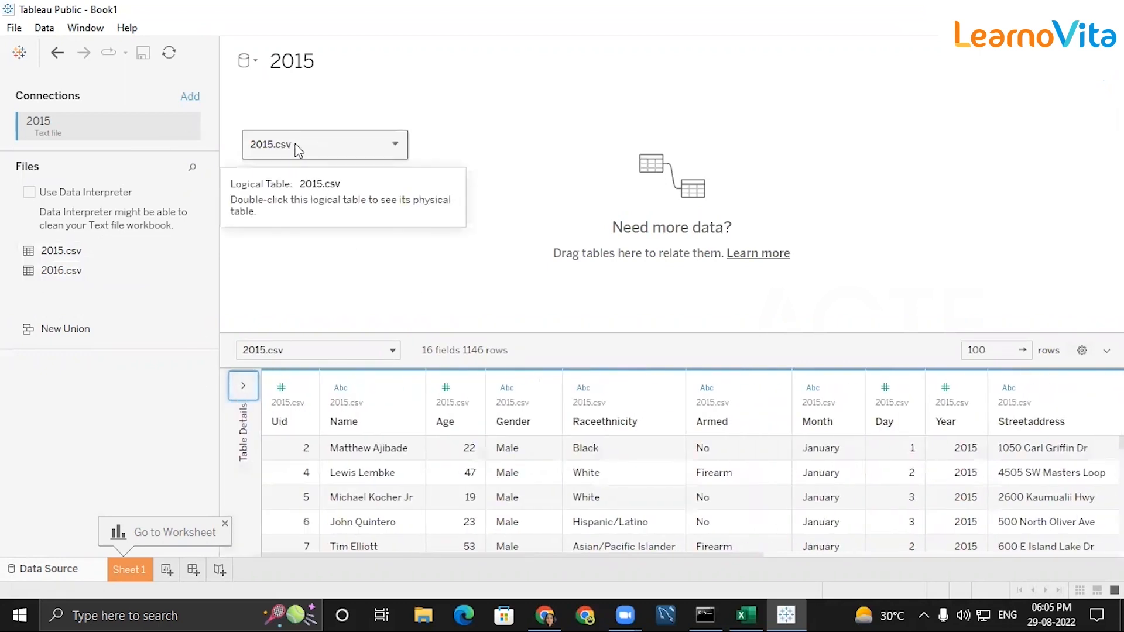
Add a second text file connection to the 2016 file in the US Encountet folder
click(186, 98)
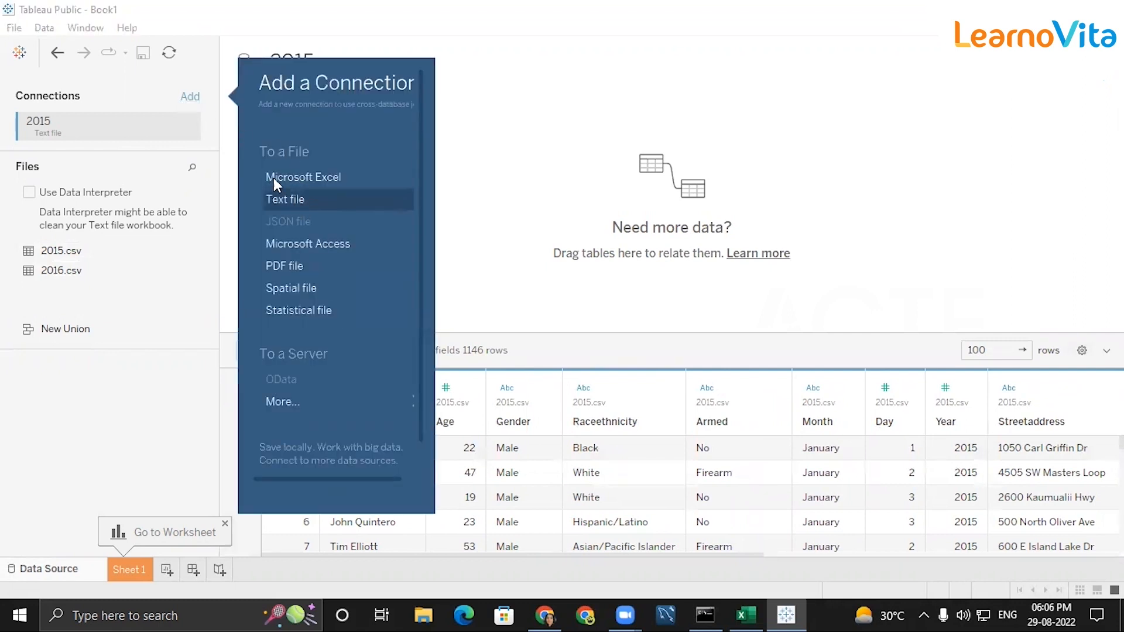
click(290, 199)
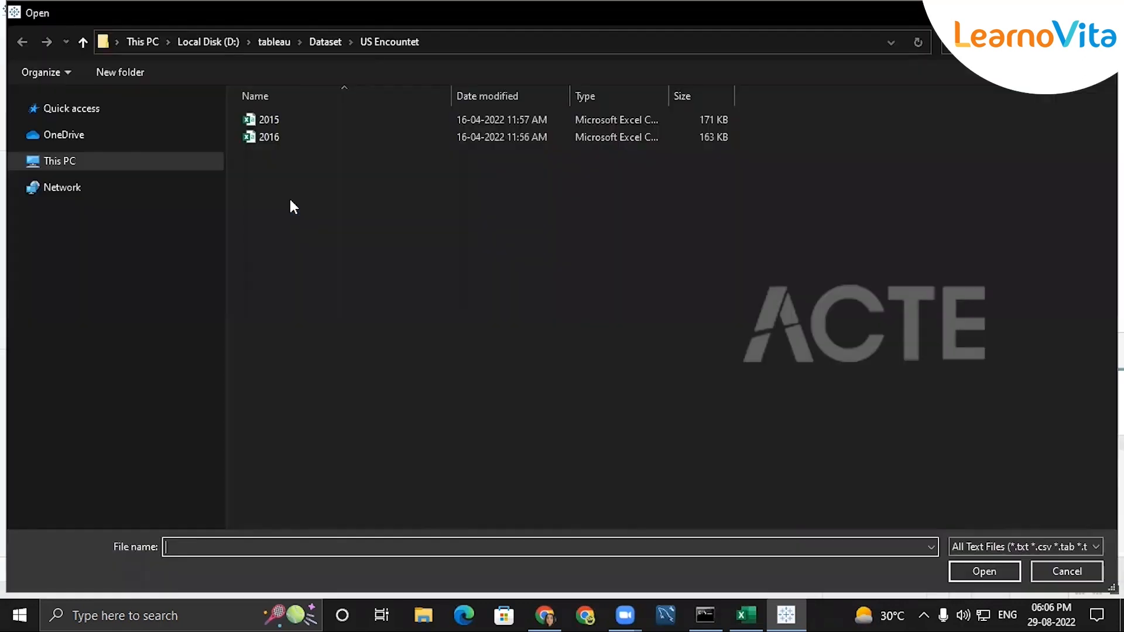
click(264, 137)
click(976, 571)
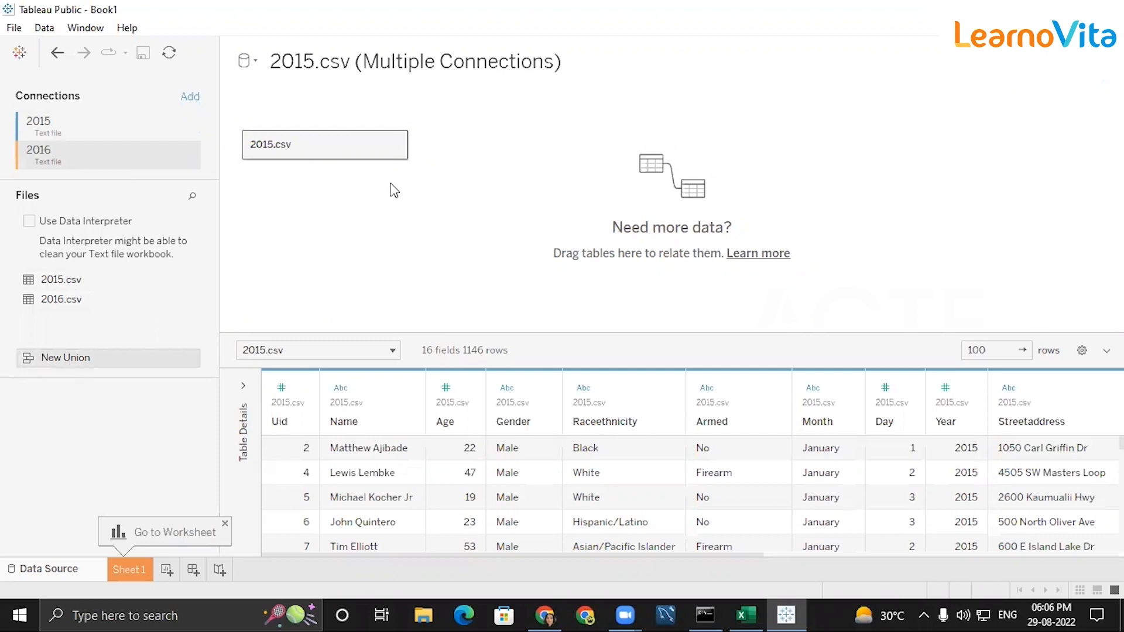
Replace the 2015.csv table on the canvas with a manual union of 2015.csv and 2016.csv
click(396, 147)
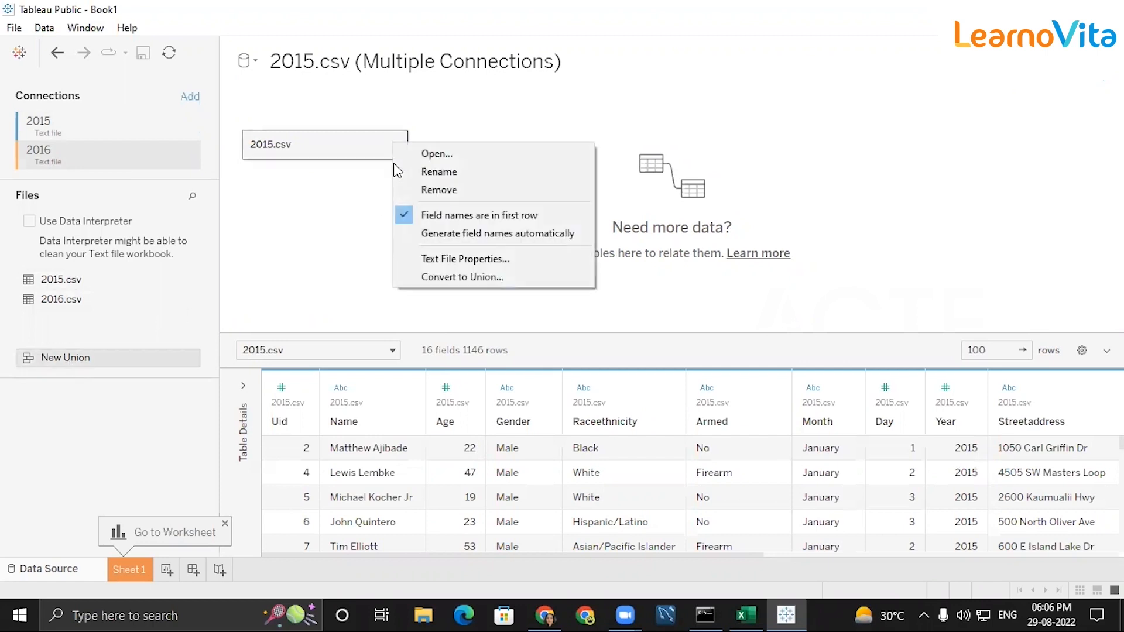
key(Escape)
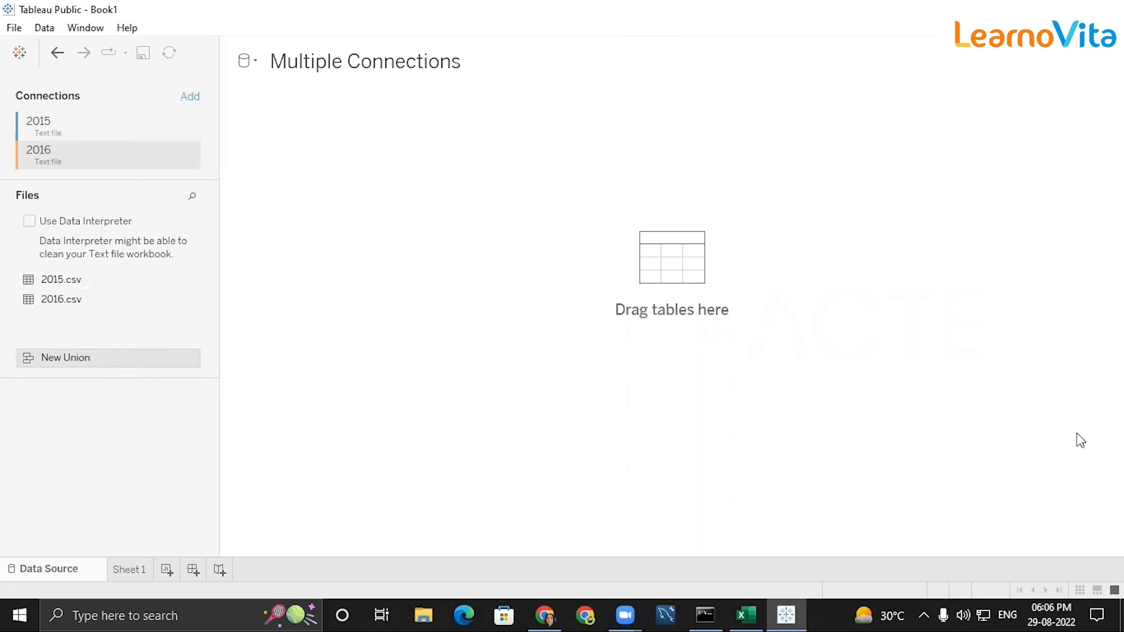
click(79, 363)
drag(60, 279, 458, 257)
drag(60, 302, 569, 296)
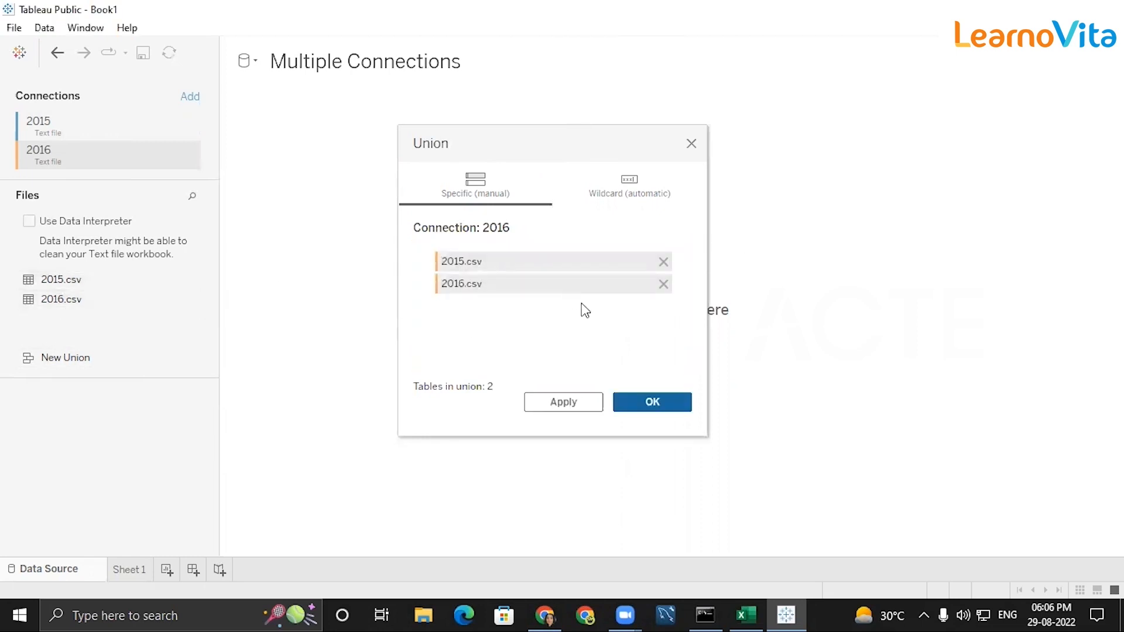
click(640, 403)
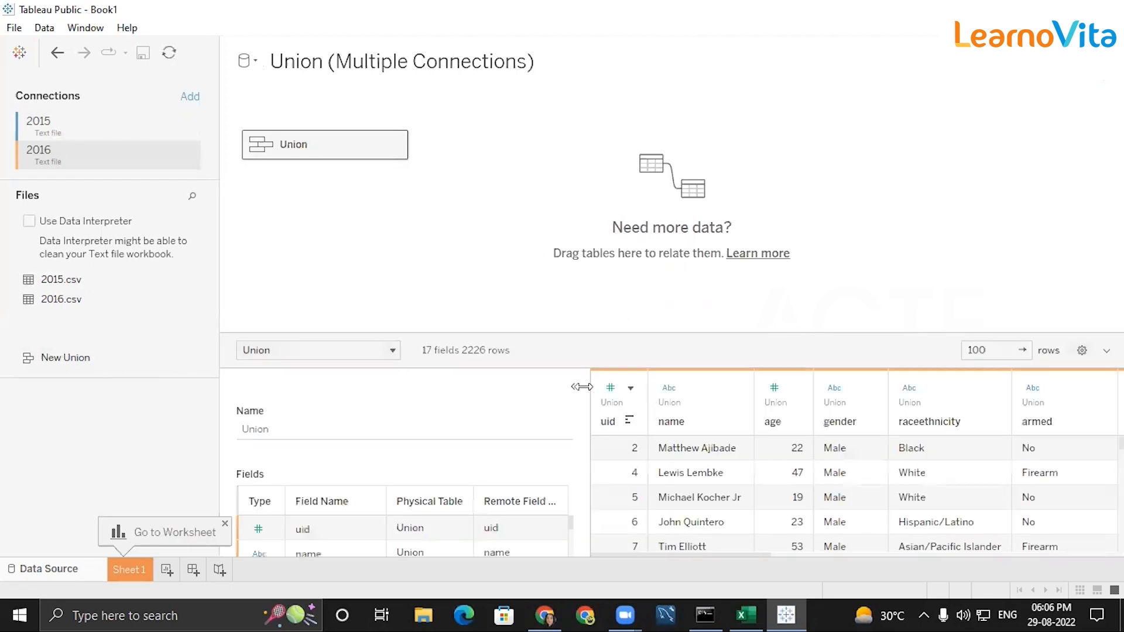
Collapse the union's table details and enlarge the data grid to look through its rows
click(576, 393)
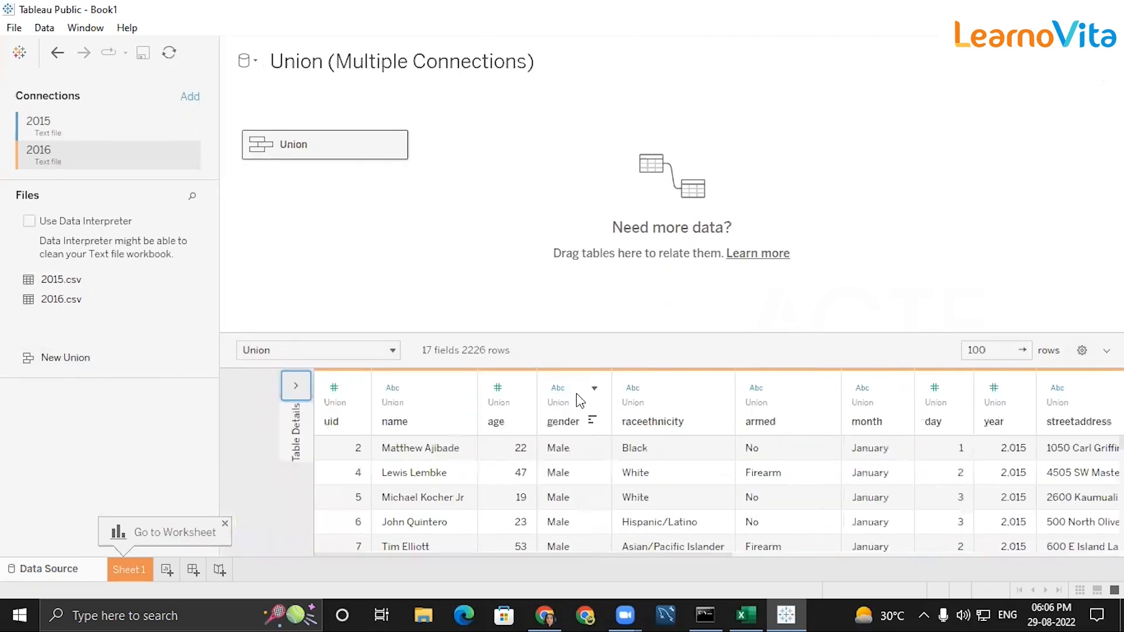
scroll(986, 455, down, 20)
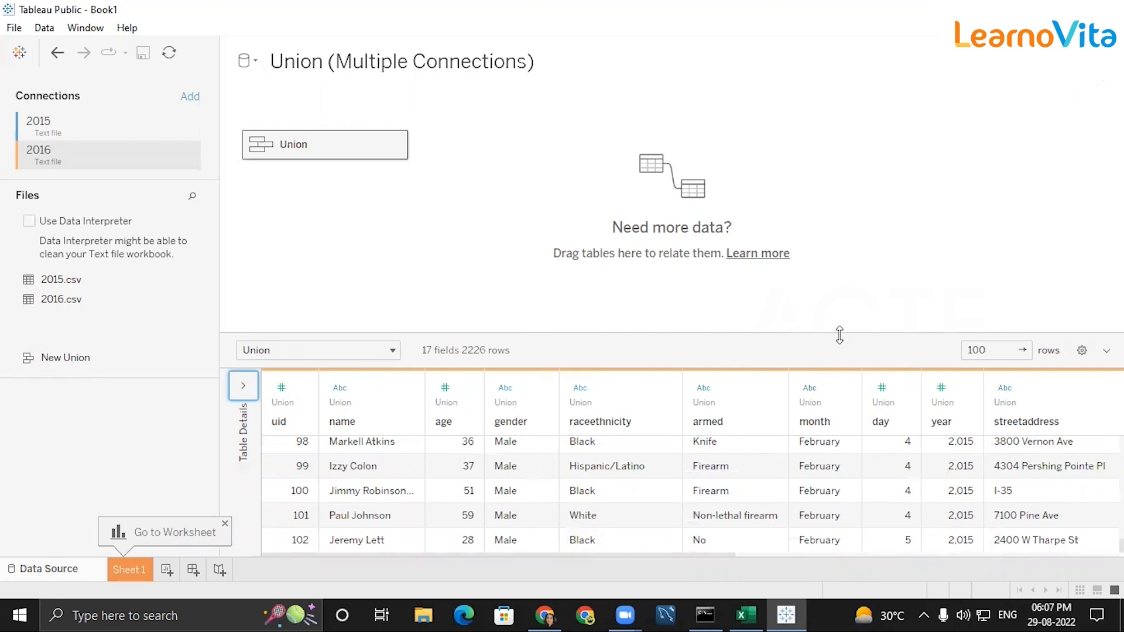
drag(841, 332, 834, 131)
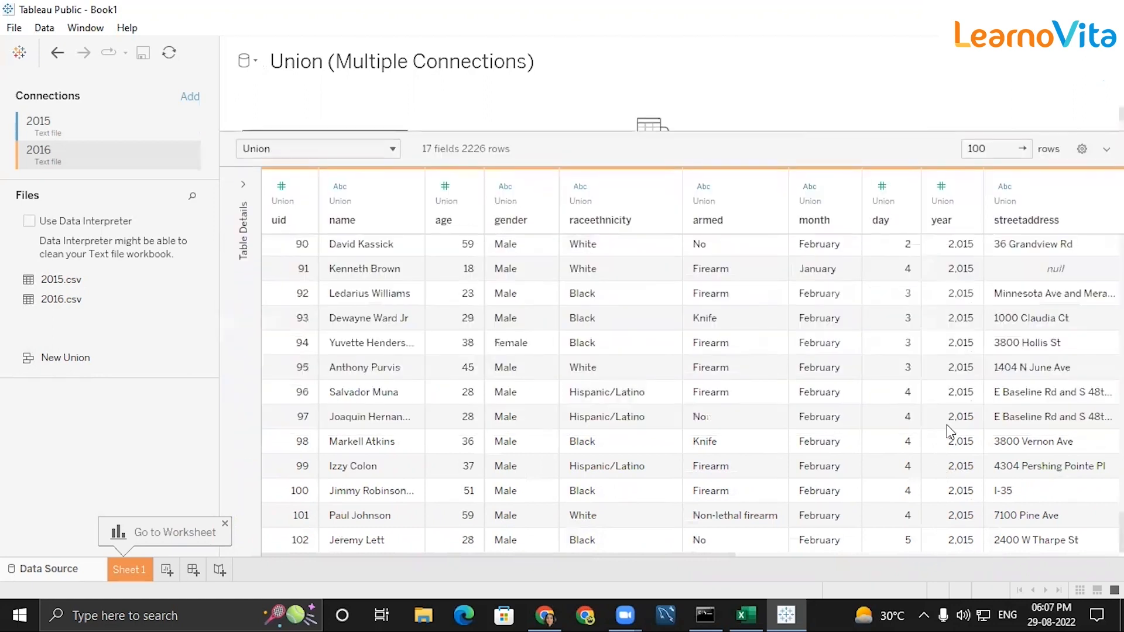
scroll(738, 439, up, 15)
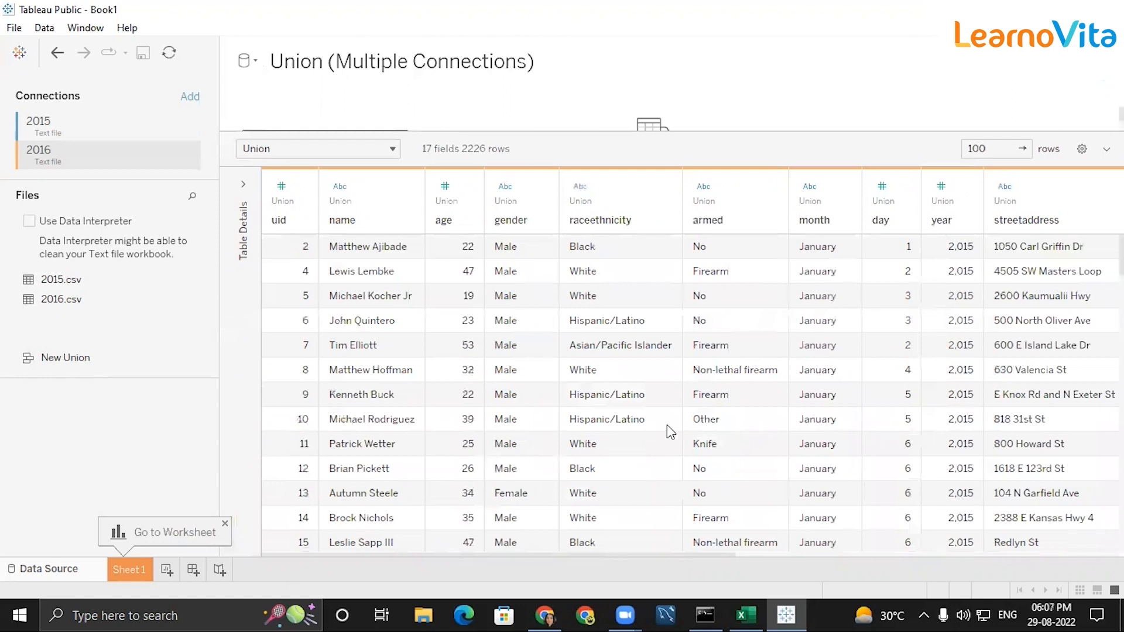
Try to put the year measure on the Rows shelf of Sheet 1
click(129, 569)
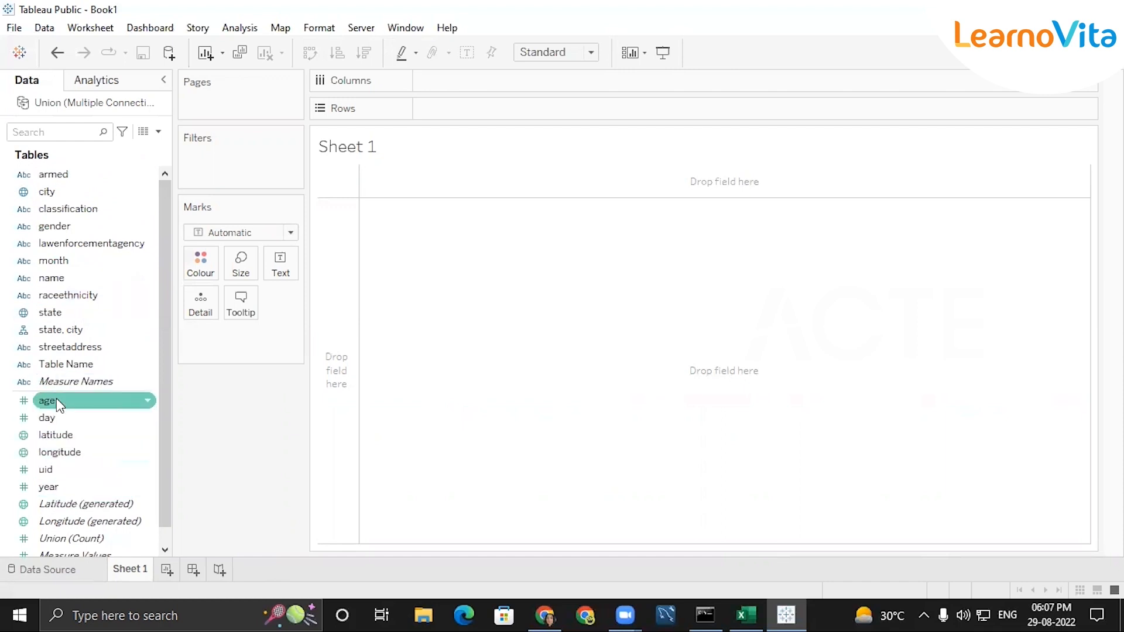
click(69, 488)
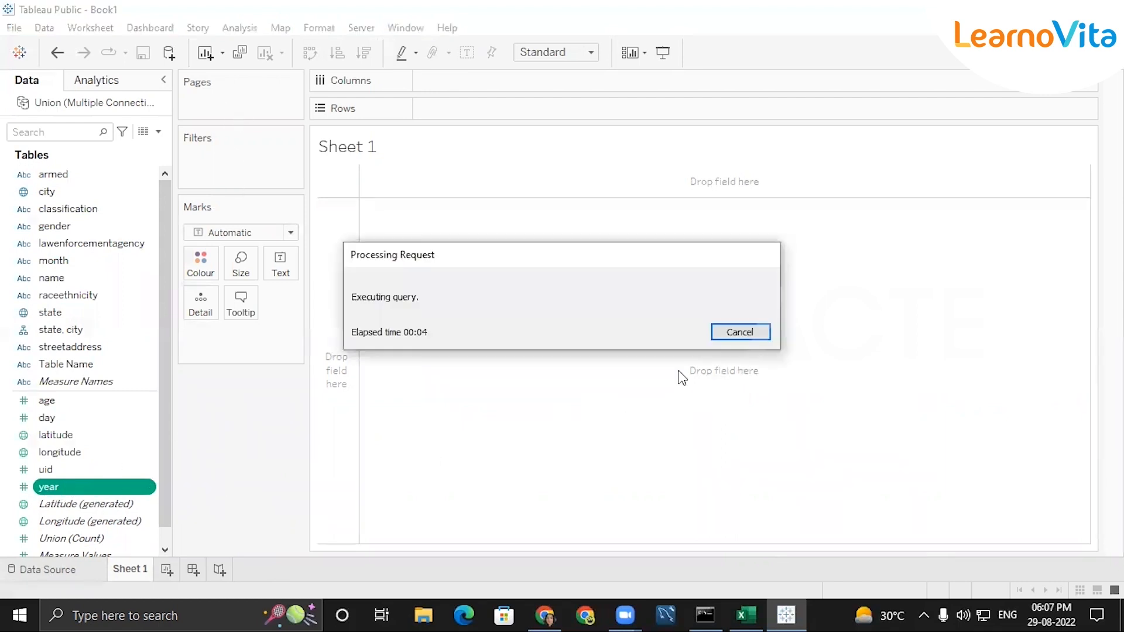
click(740, 332)
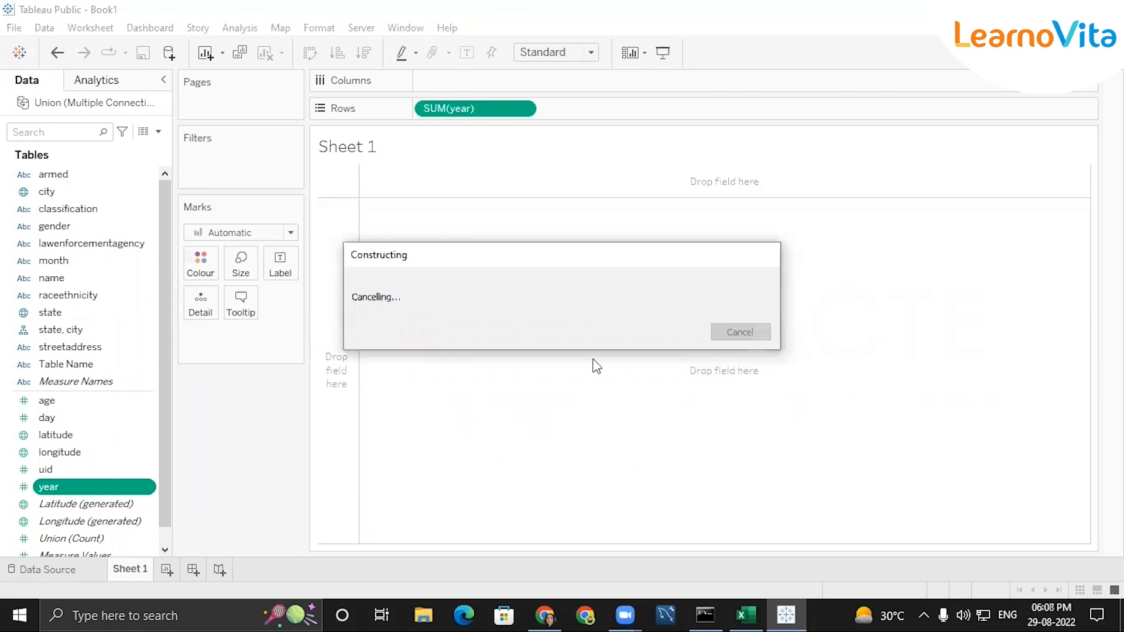
Change the data type of the union's year column to Date in the data source
click(46, 569)
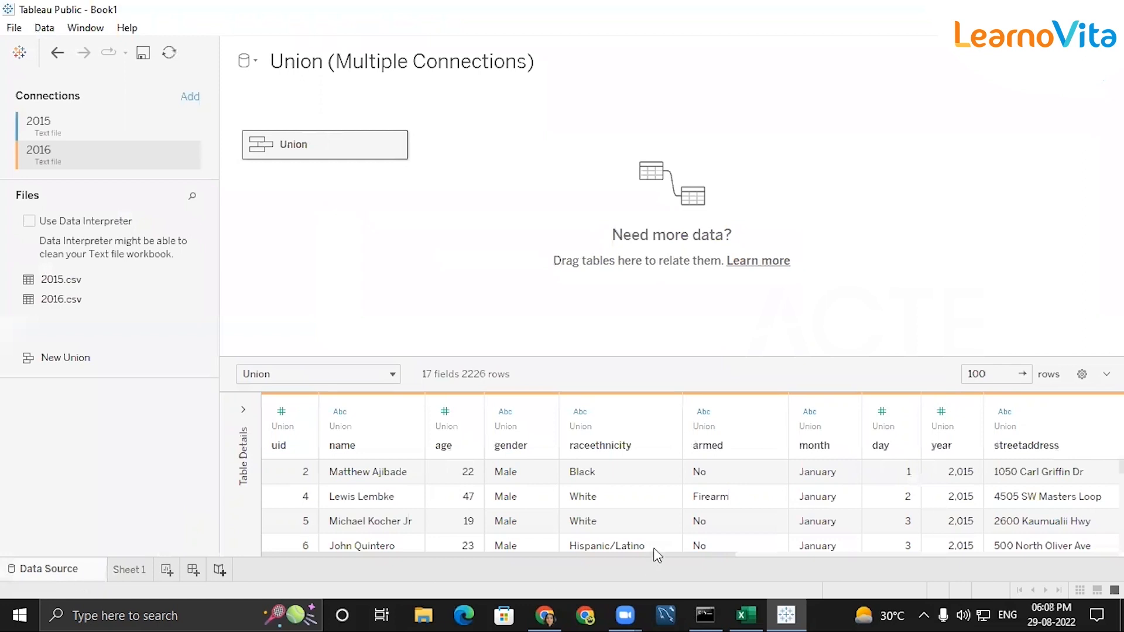
click(941, 412)
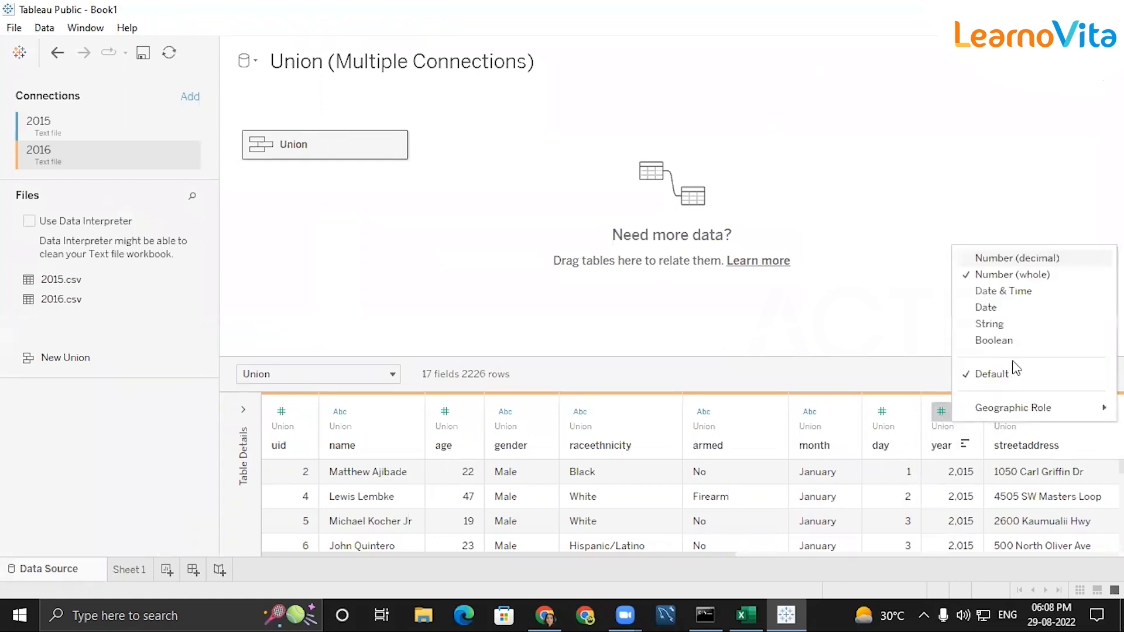
click(989, 308)
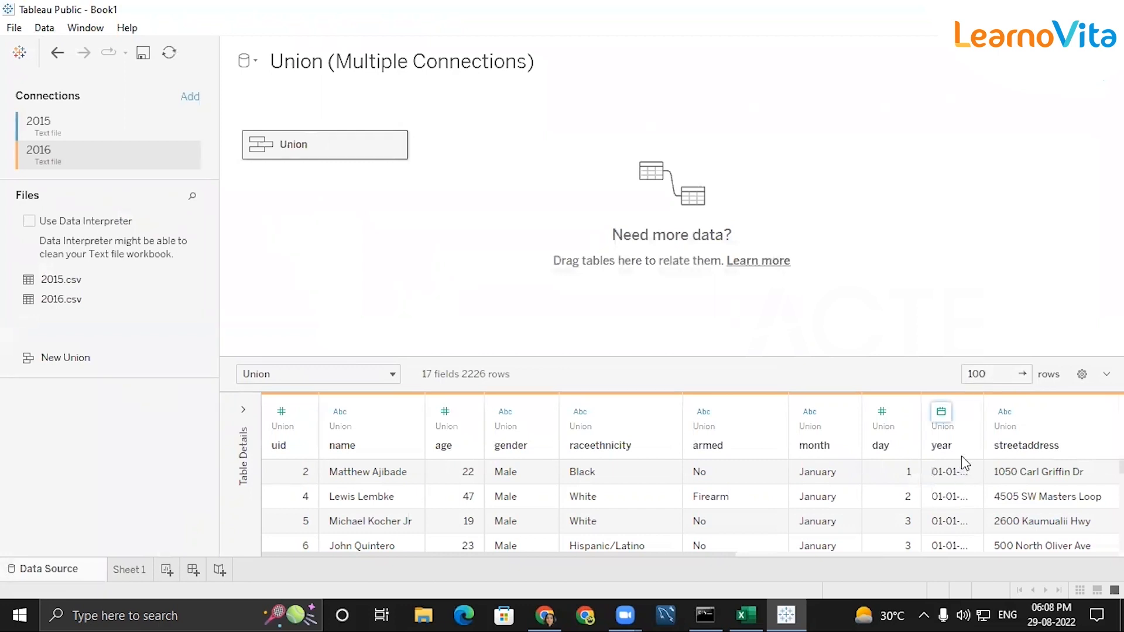
click(941, 411)
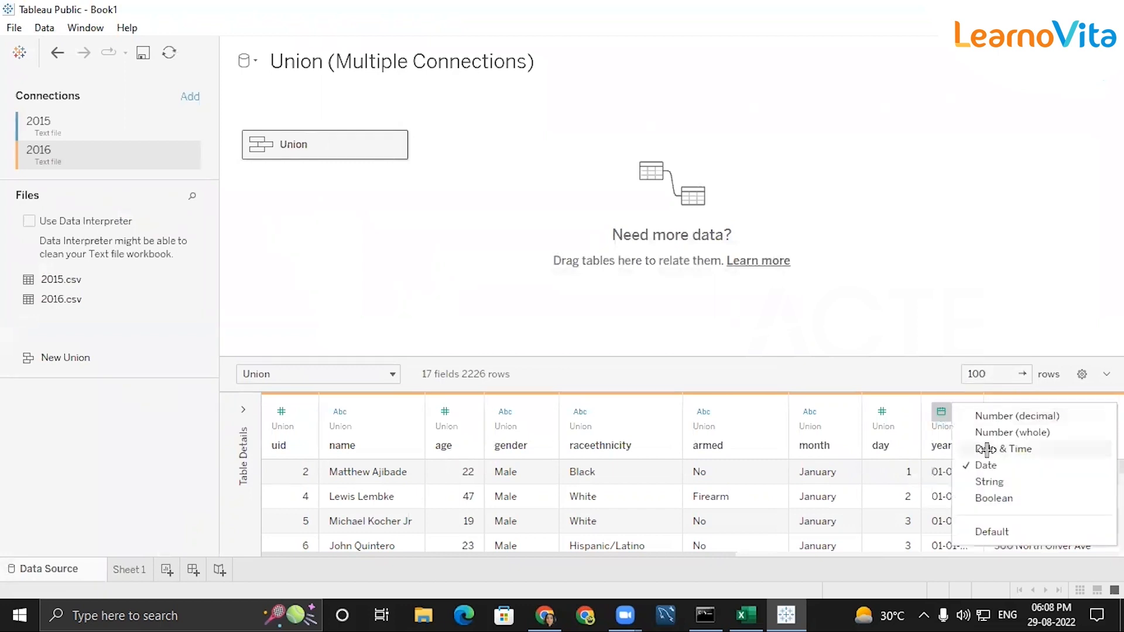
click(987, 450)
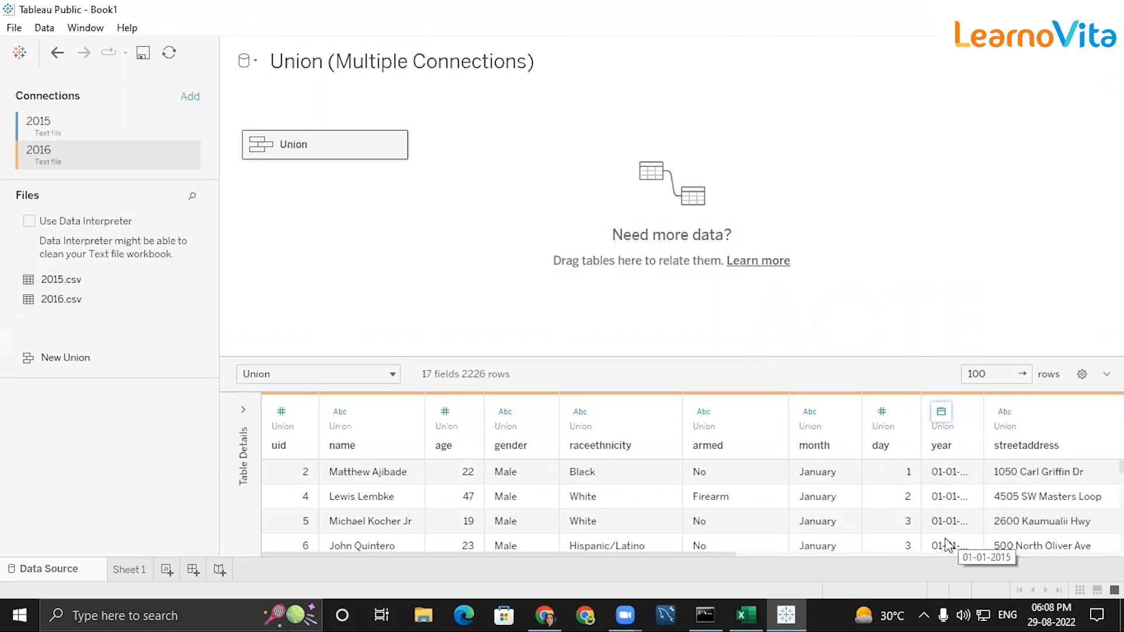
mouse_move(976, 439)
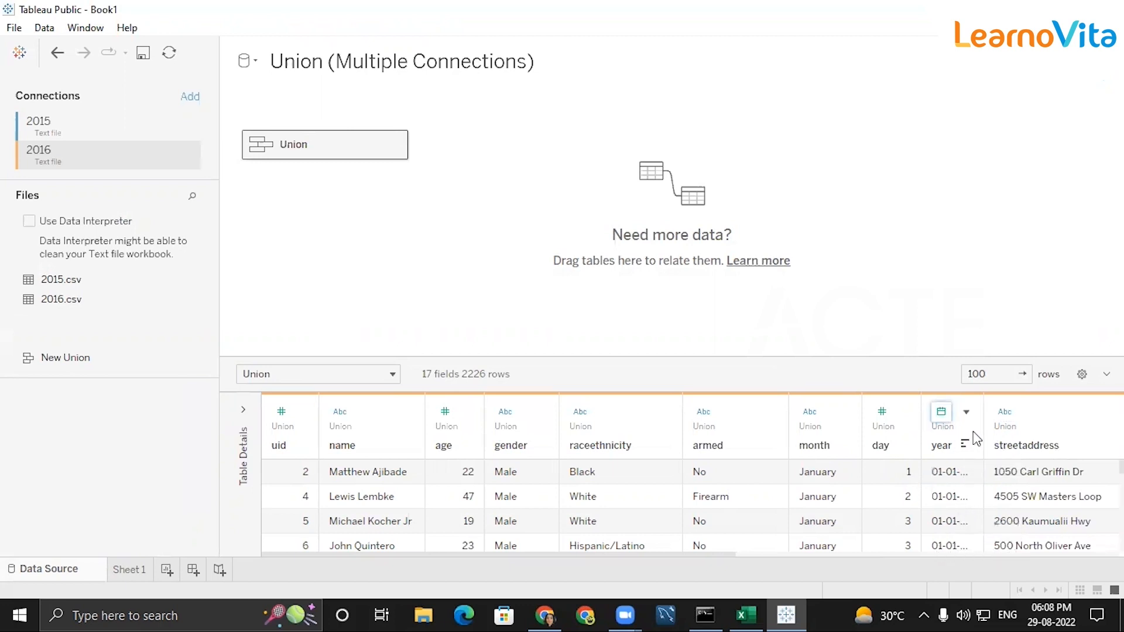
click(967, 413)
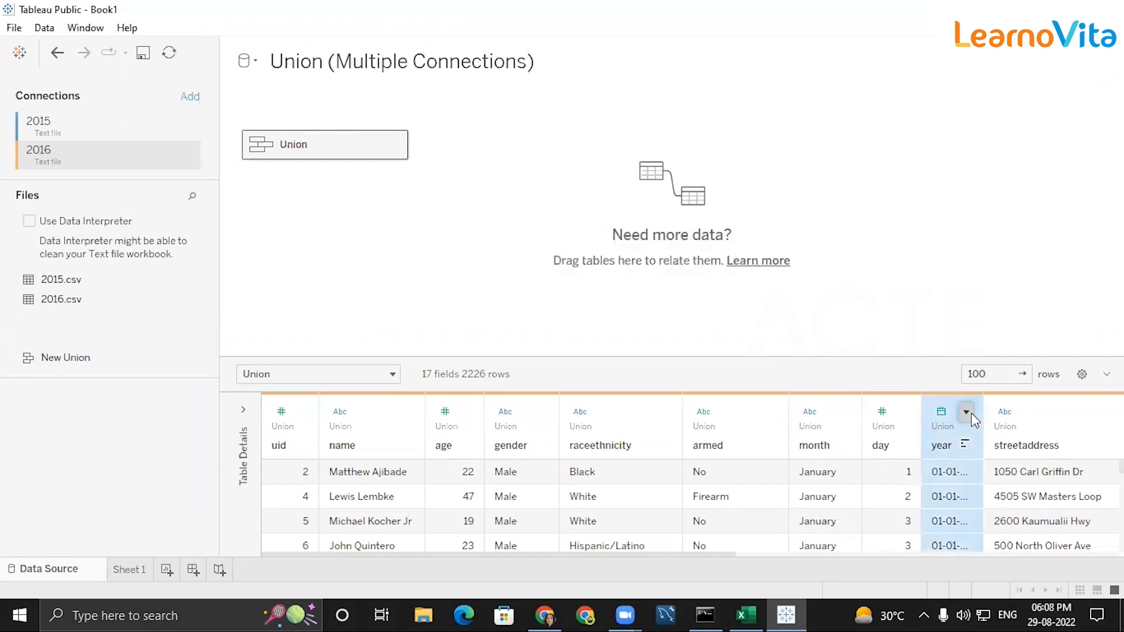
click(1011, 316)
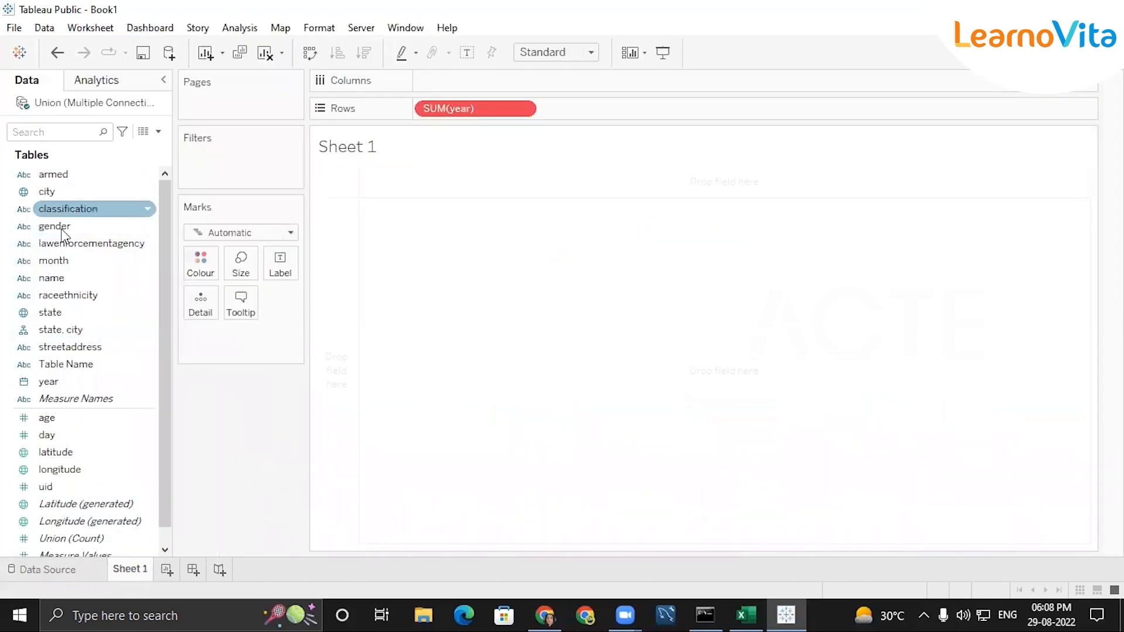
Add the year field to the Sheet 1 filters by Years, with all values selected
click(56, 381)
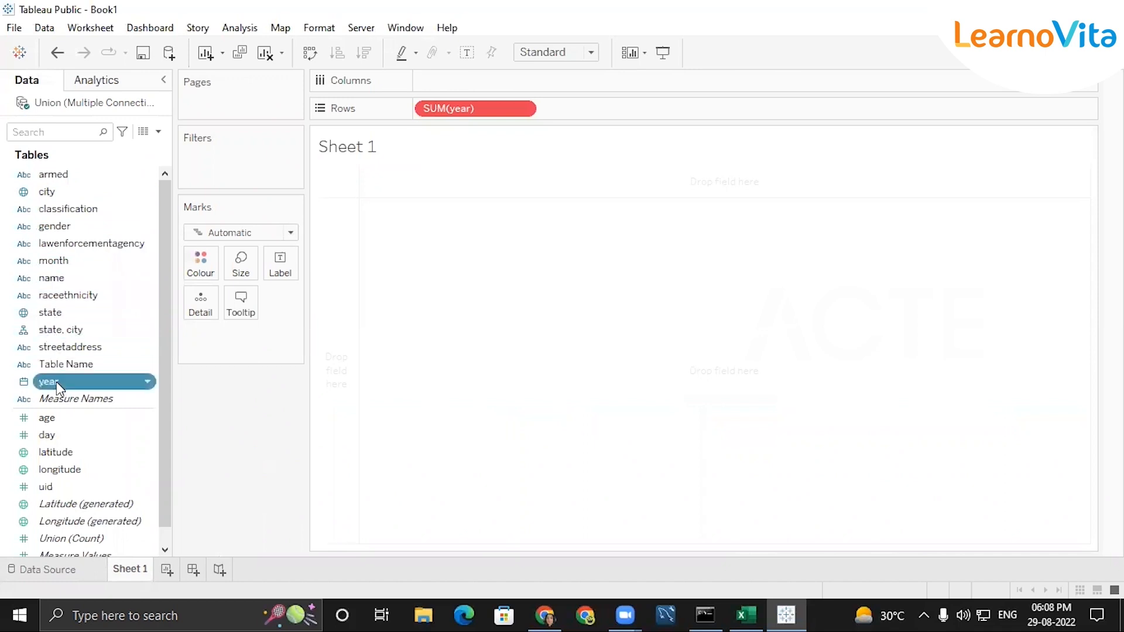
drag(57, 382, 521, 117)
click(498, 206)
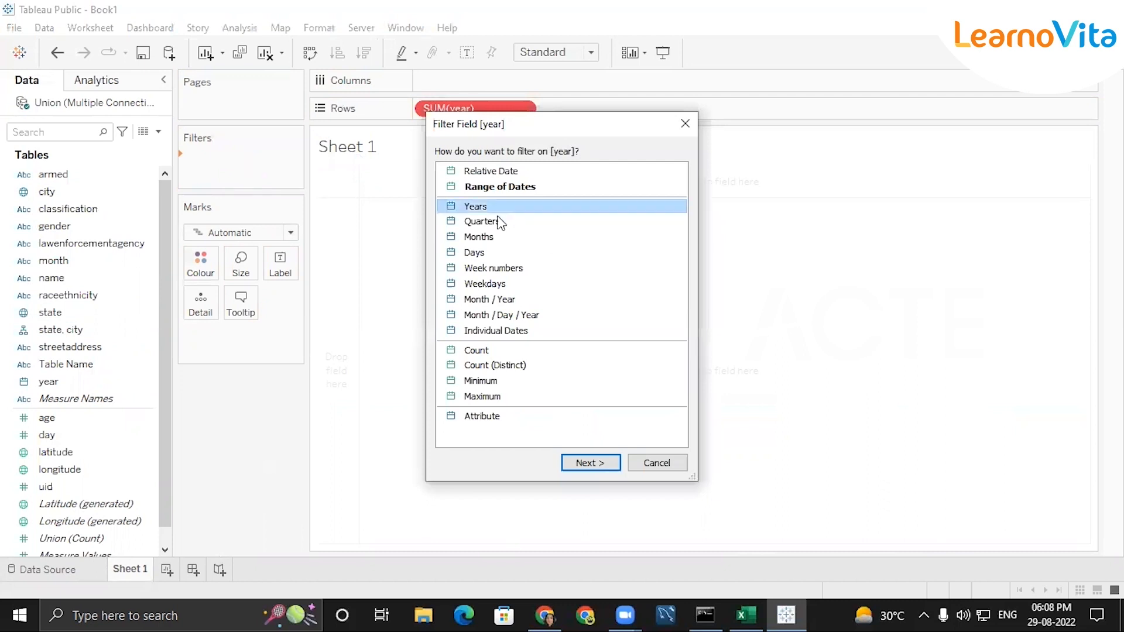
click(592, 467)
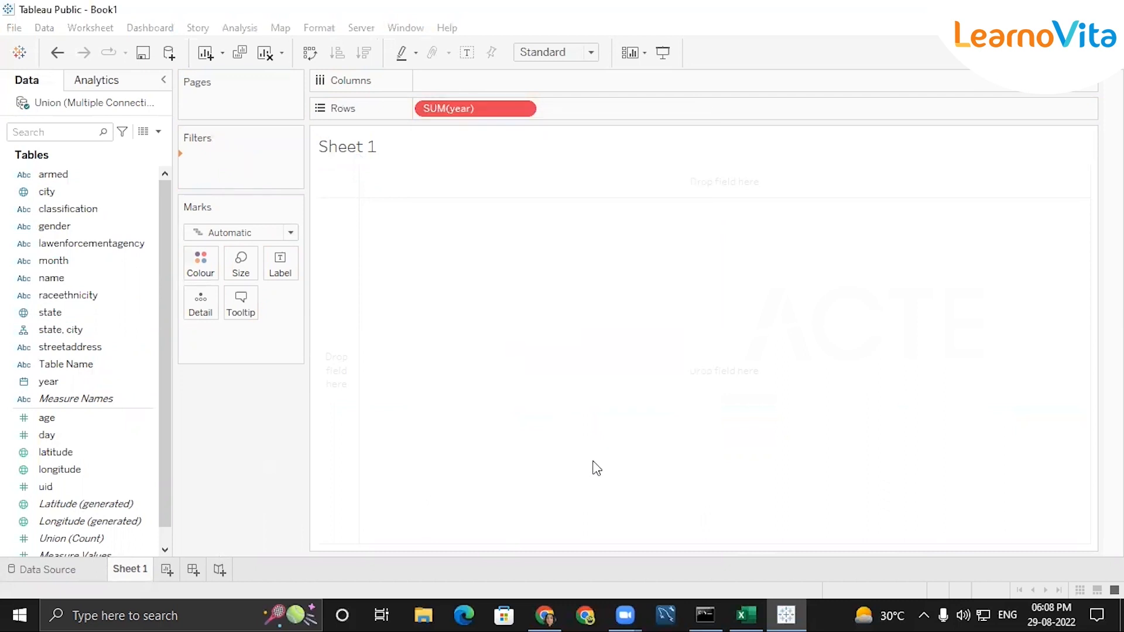
click(440, 355)
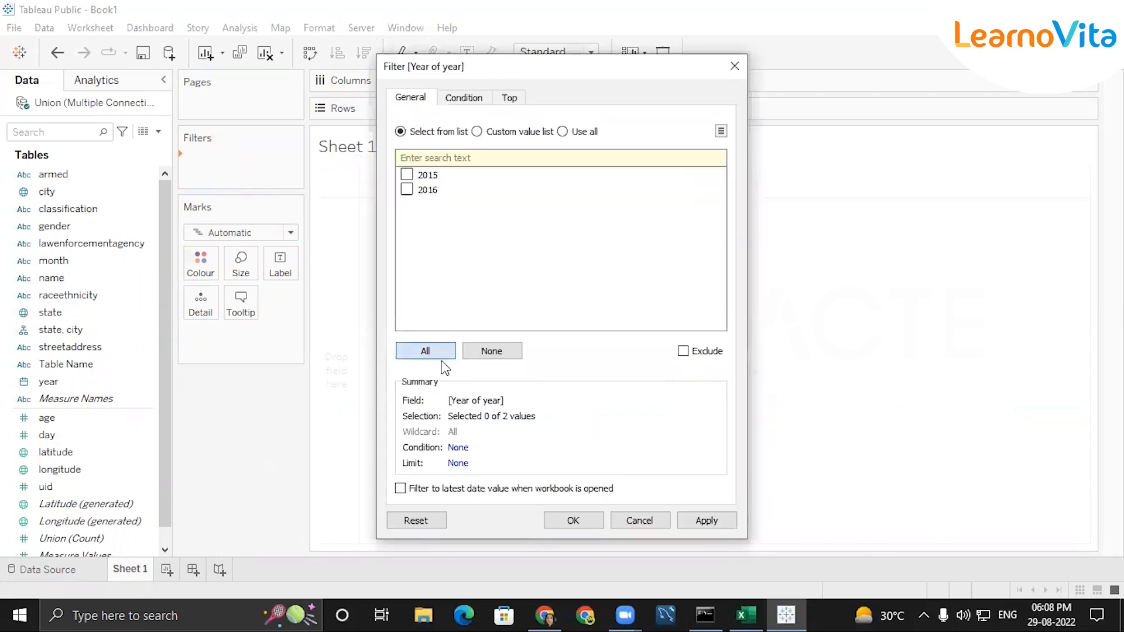
click(574, 521)
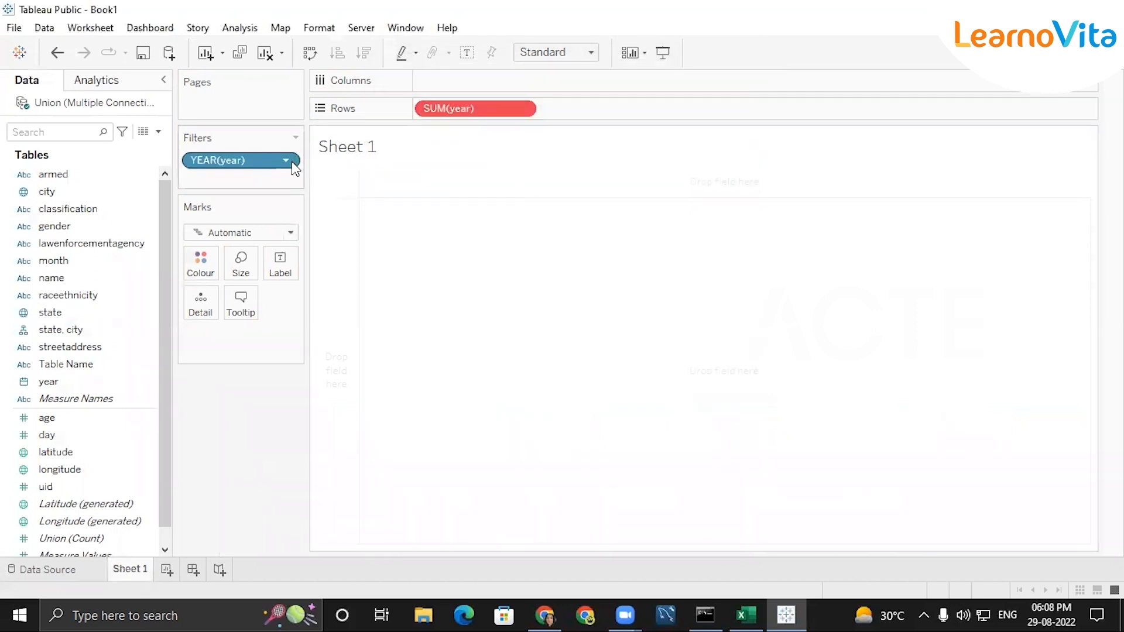
Show the YEAR(year) filter as a single-value dropdown and remove SUM(year) from Rows
click(287, 164)
click(275, 144)
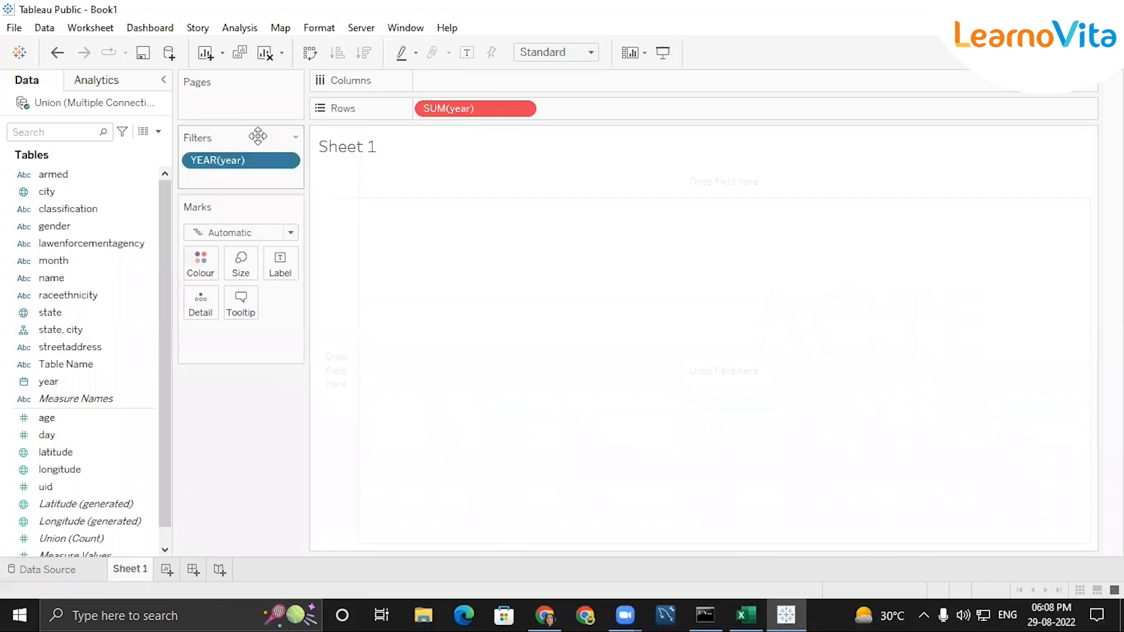
click(522, 108)
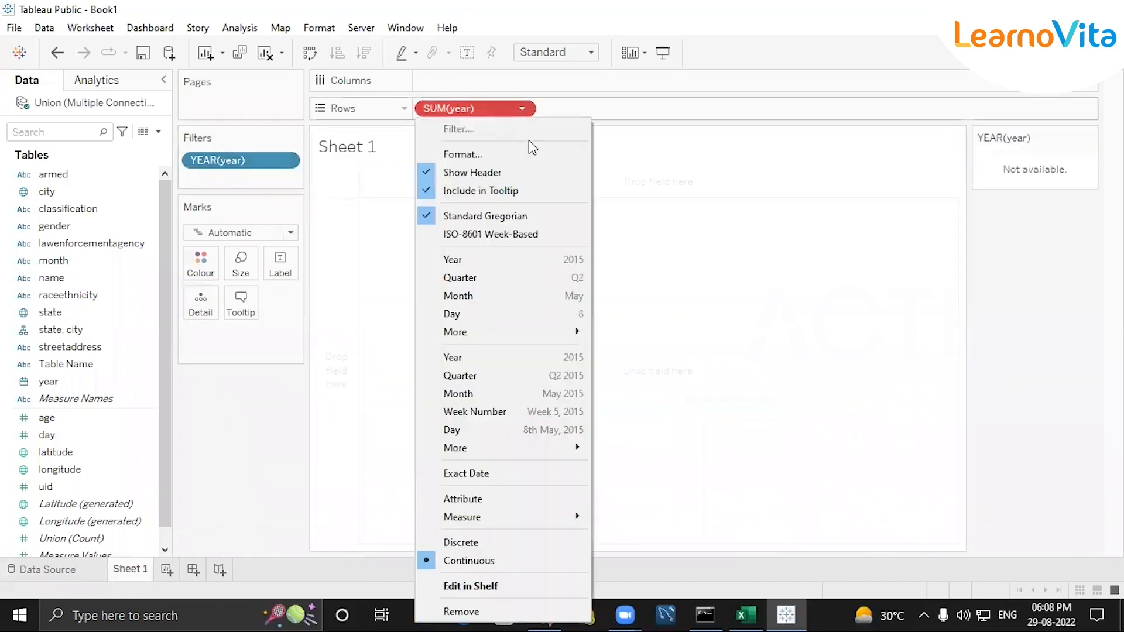
click(471, 611)
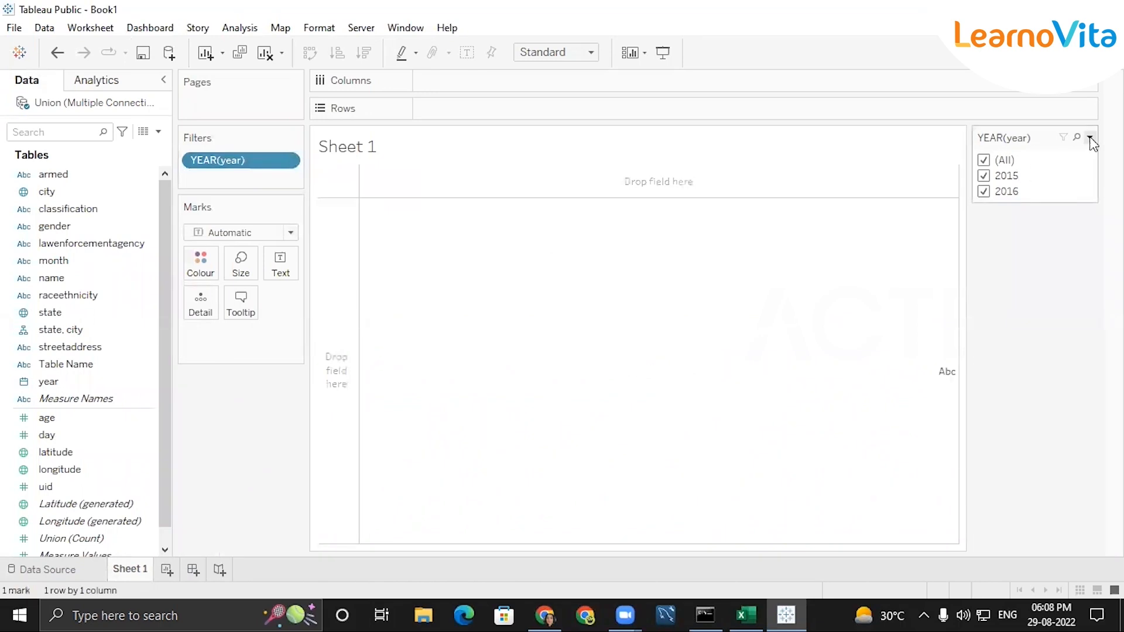
click(1090, 139)
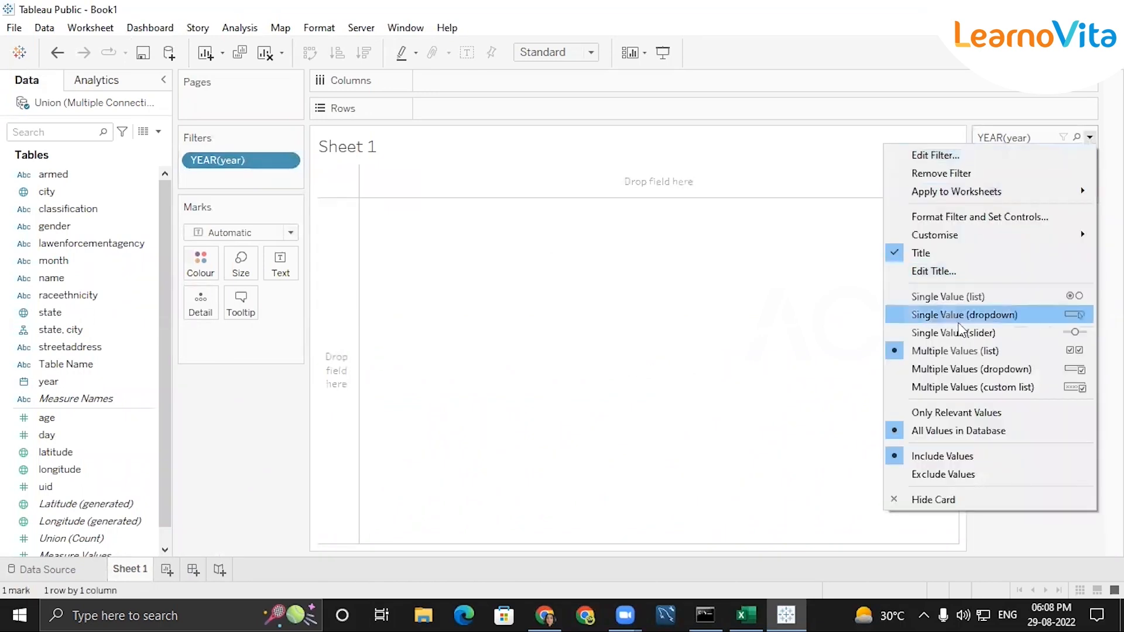
click(955, 317)
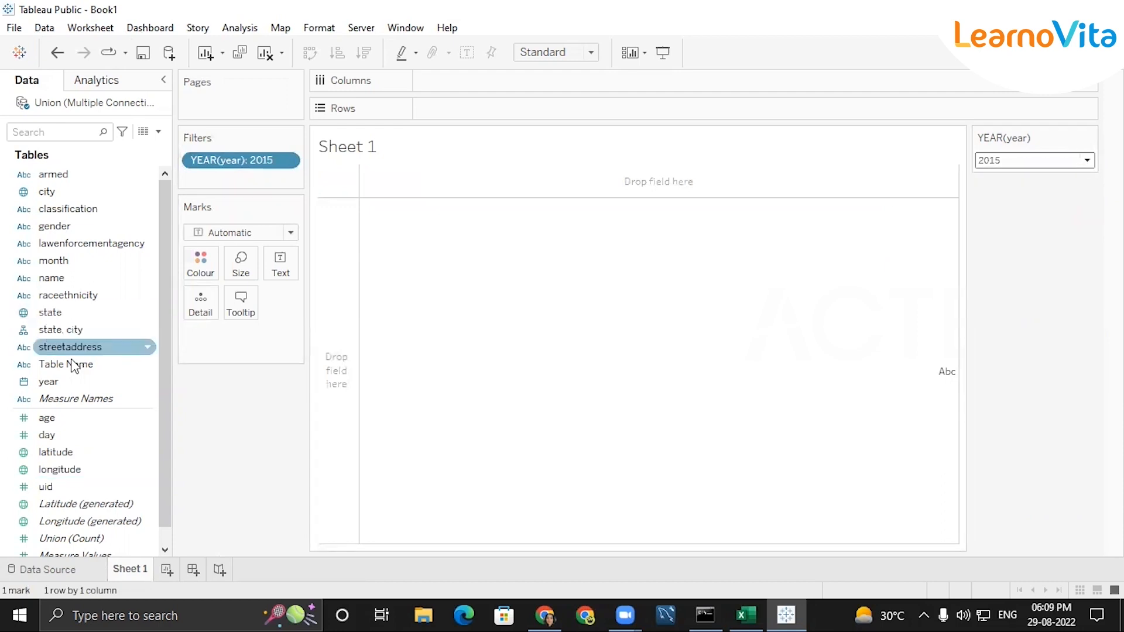
Put gender on Rows and lawenforcementagency on Columns in Sheet 1
click(66, 226)
double_click(66, 226)
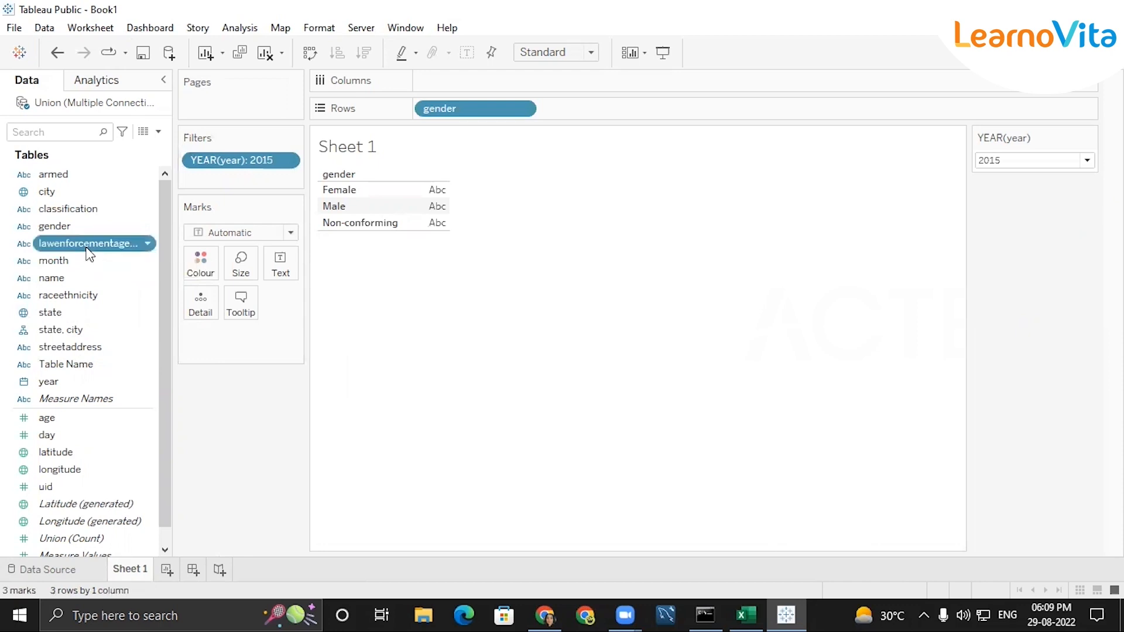
double_click(88, 245)
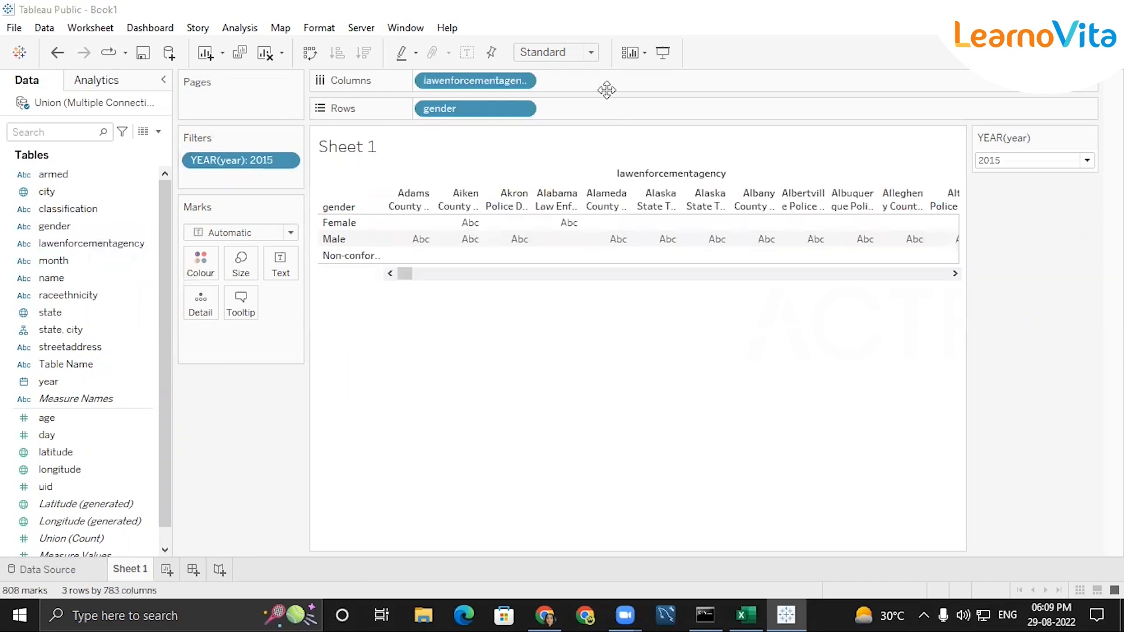
Convert lawenforcementagency on Columns to a Count measure and show mark labels on the gender bars
click(523, 82)
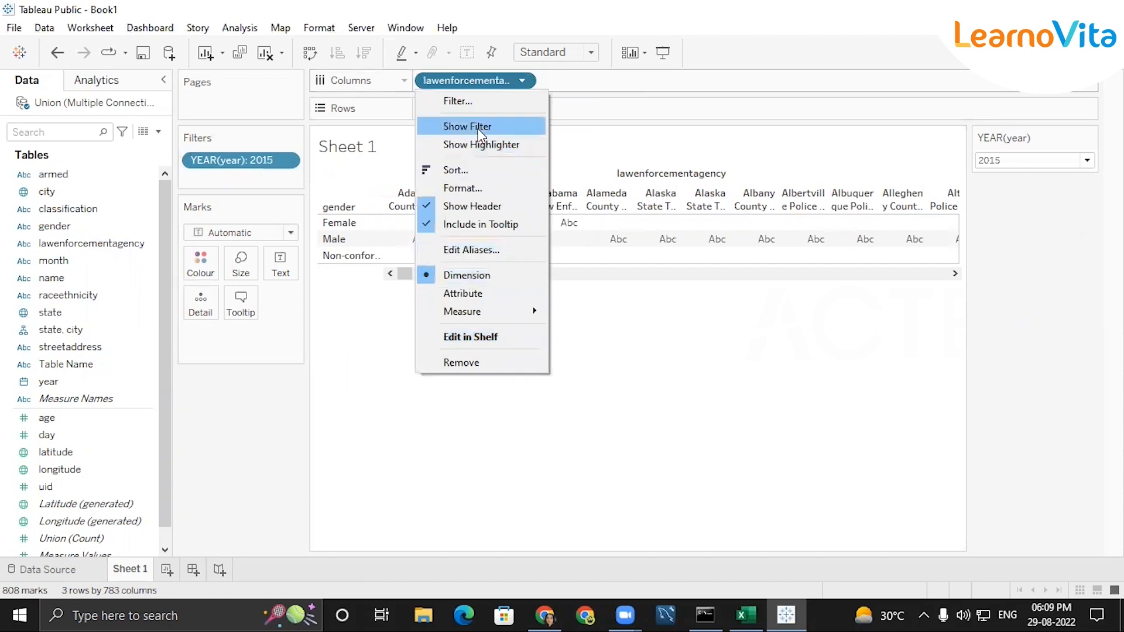
mouse_move(509, 311)
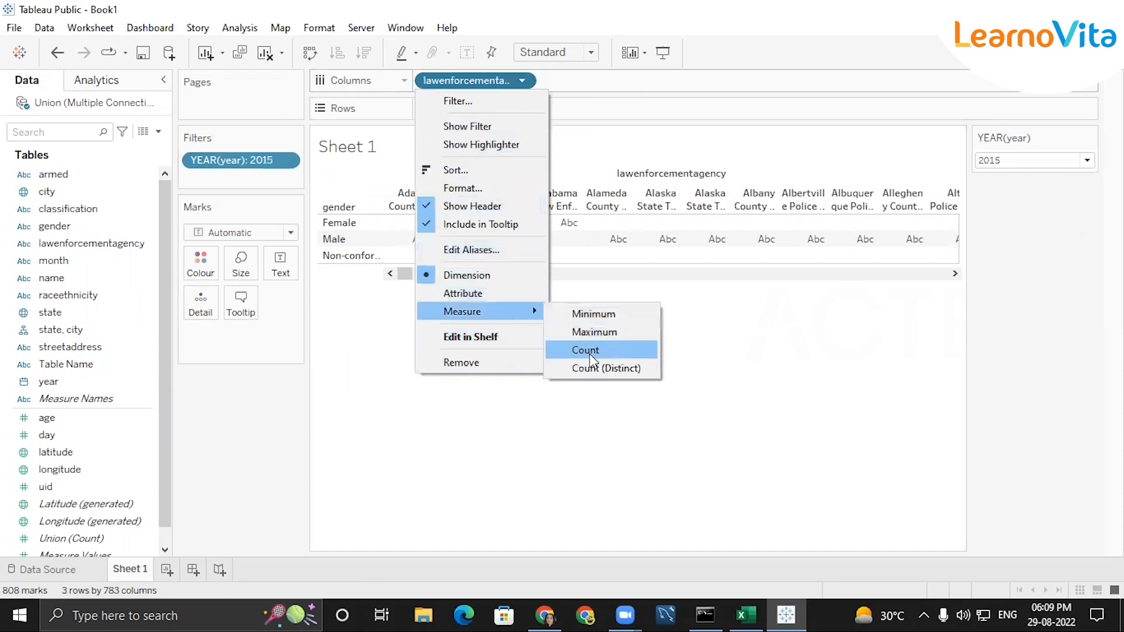
click(586, 351)
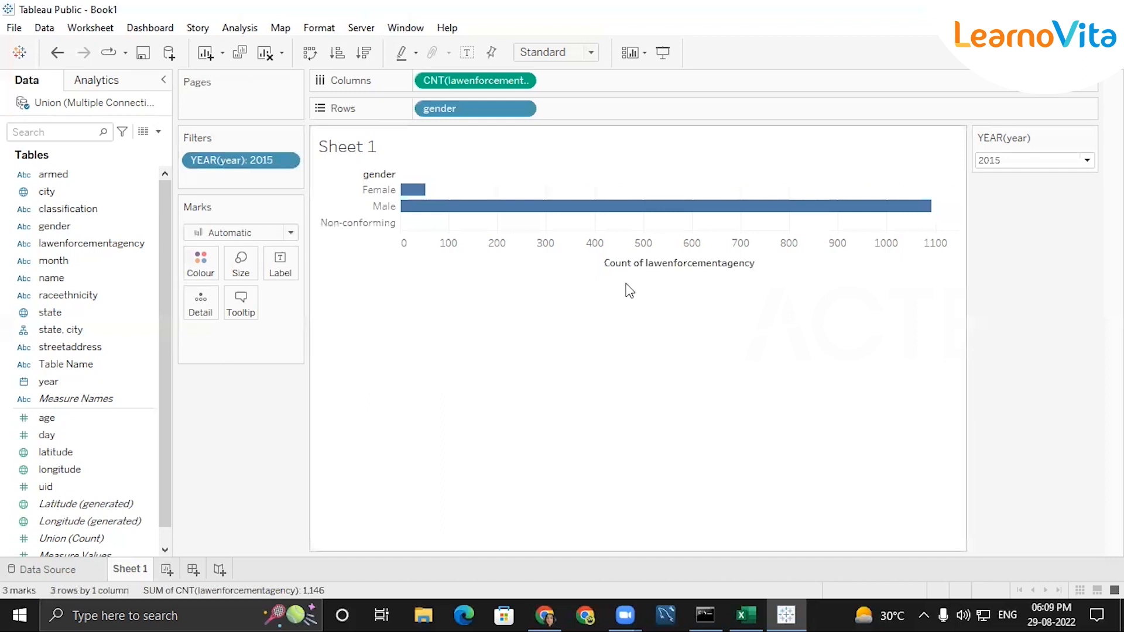
click(466, 53)
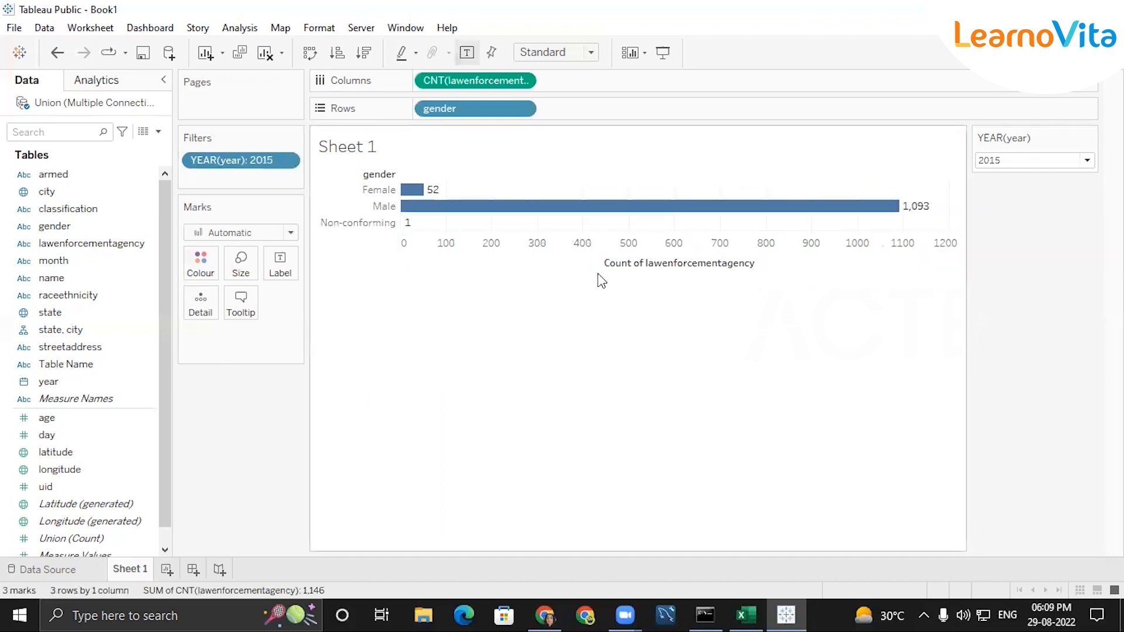
mouse_move(424, 212)
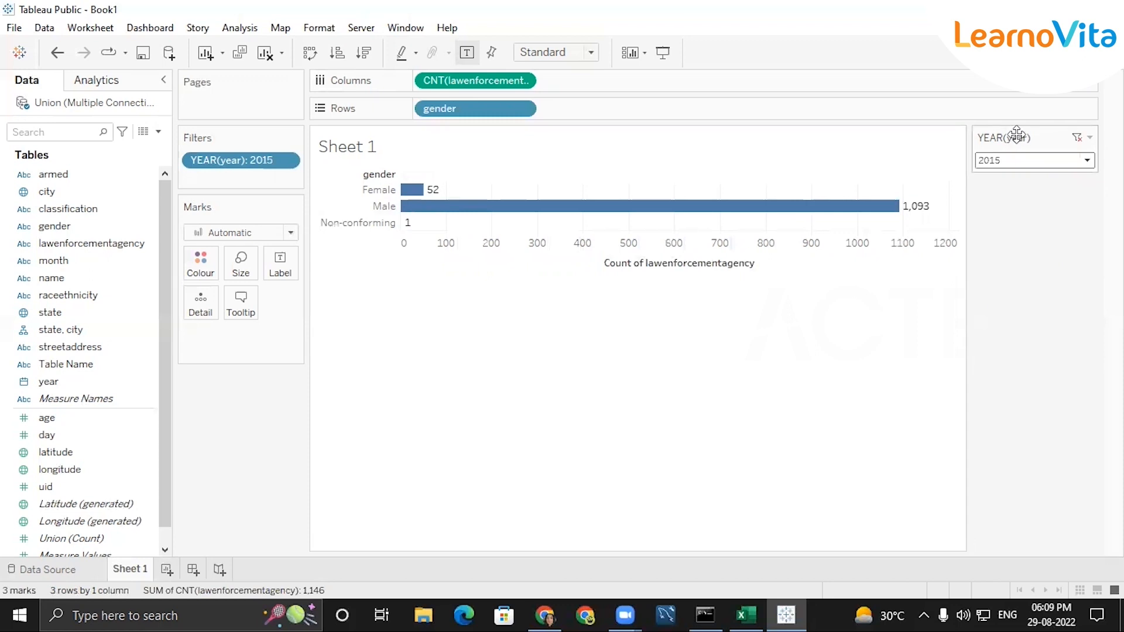
Switch the YEAR(year) filter on Sheet 1 to 2016, and set it to (All) after comparing the bars
click(1087, 160)
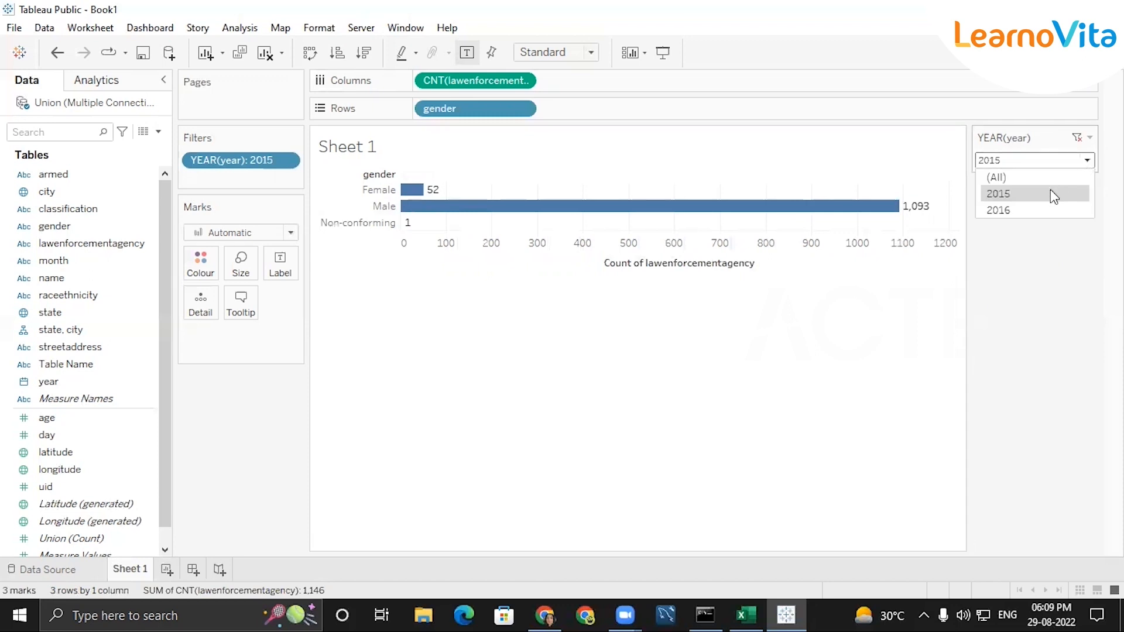
click(1014, 209)
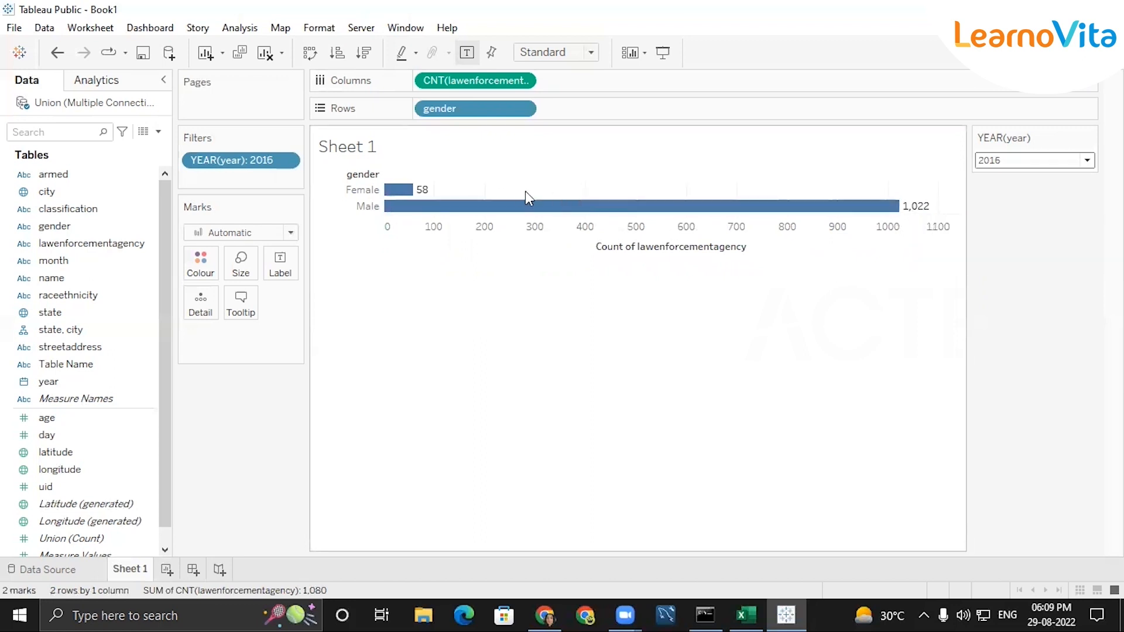
click(1000, 162)
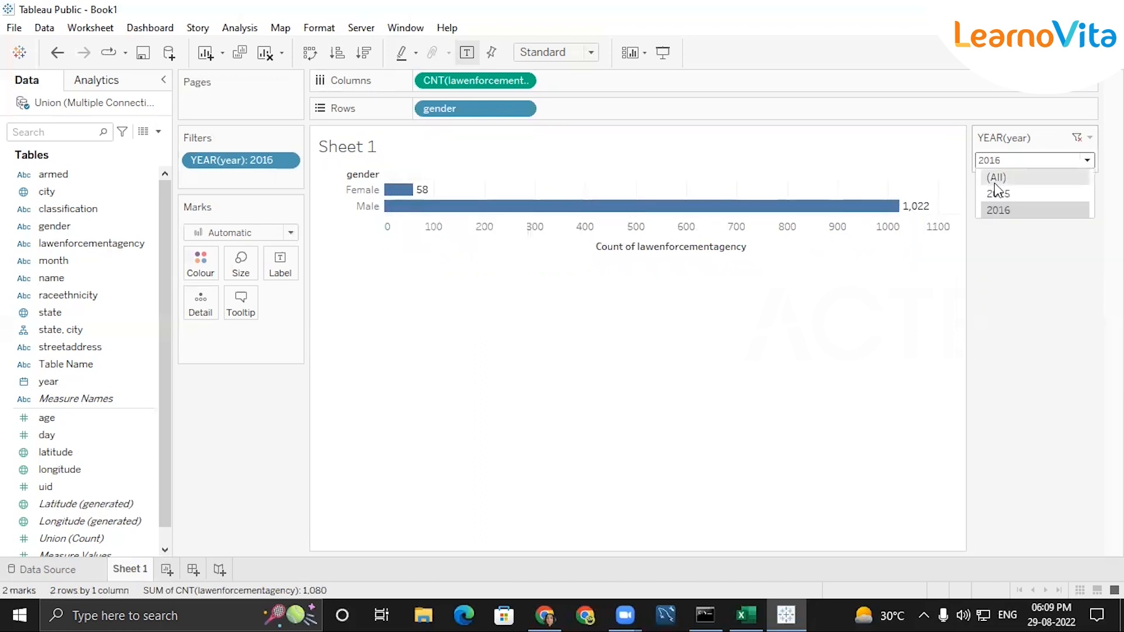
click(995, 183)
mouse_move(905, 210)
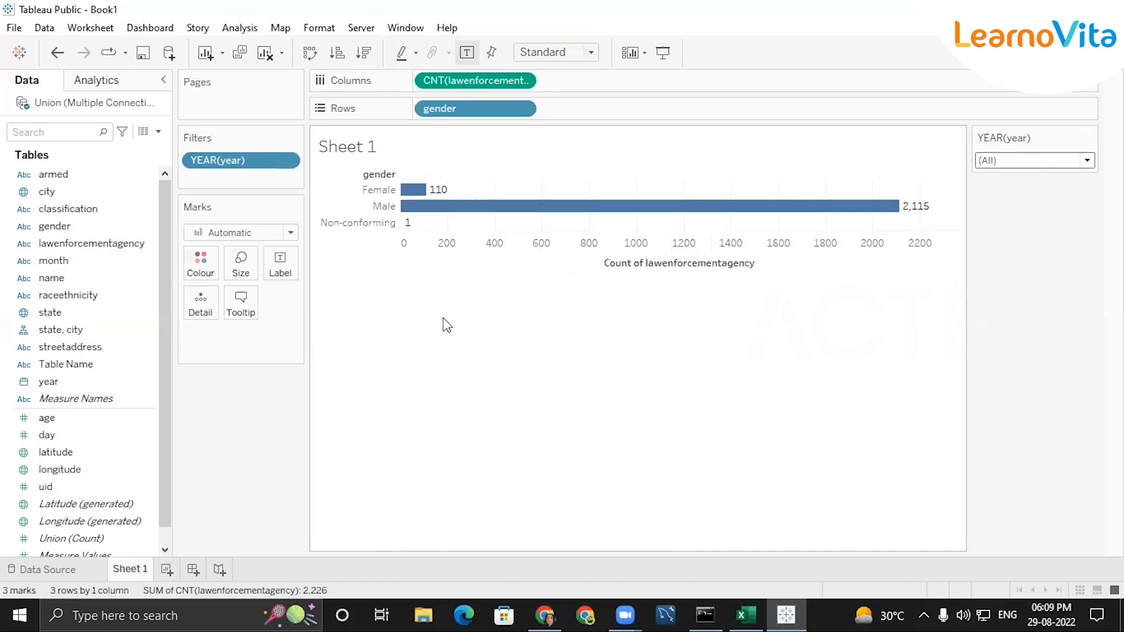
Create a new worksheet, Sheet 2, and plot the state field on it as a map
click(52, 568)
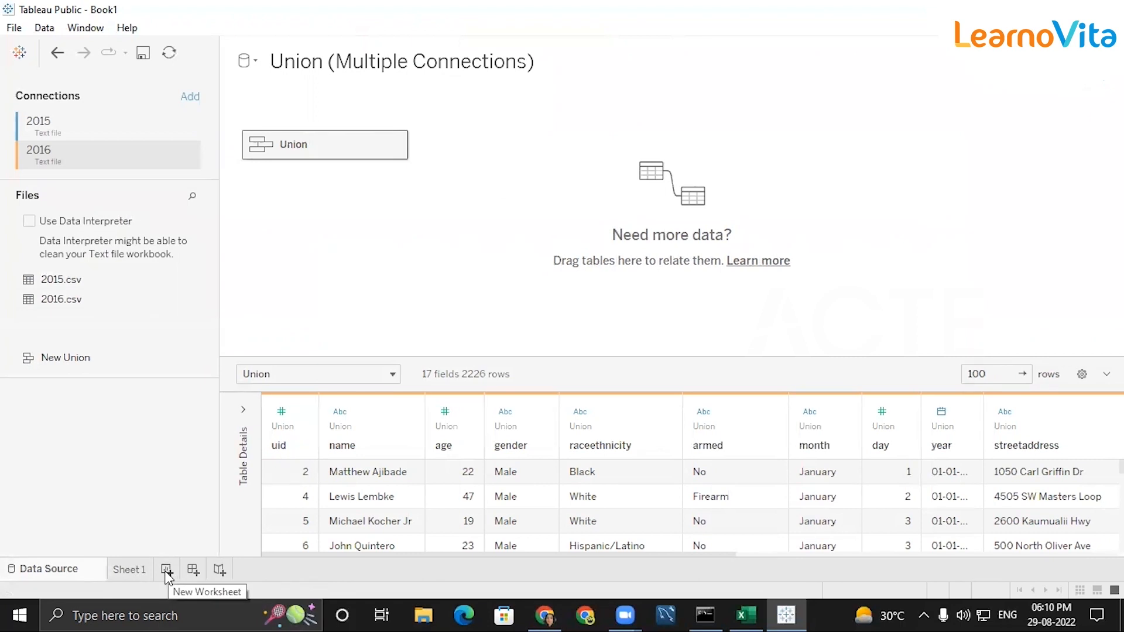
click(129, 572)
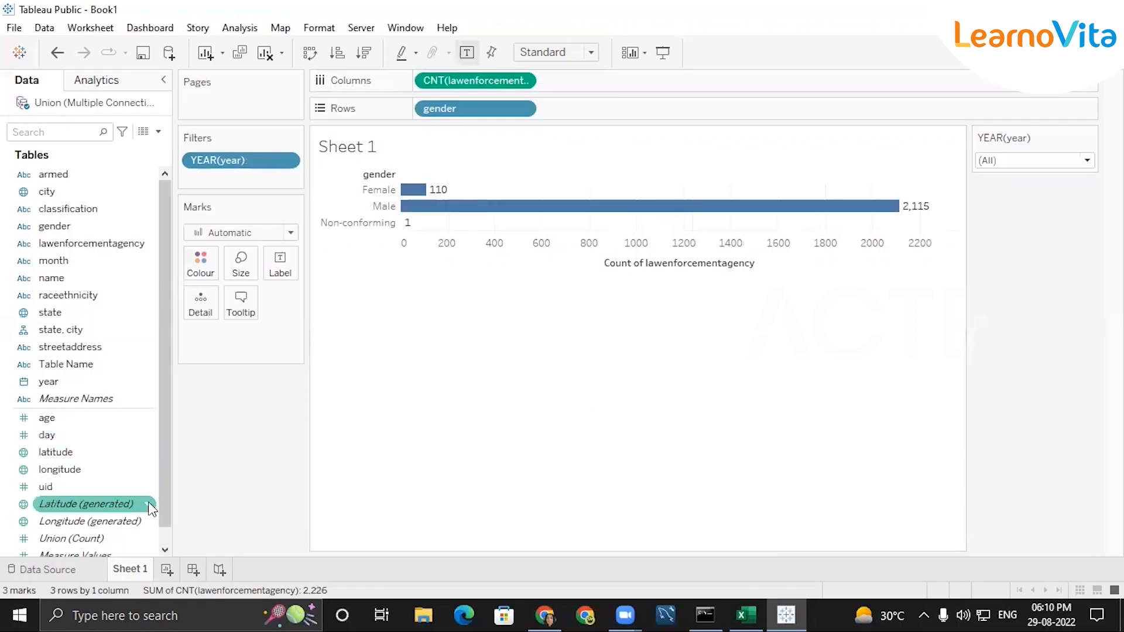
click(166, 570)
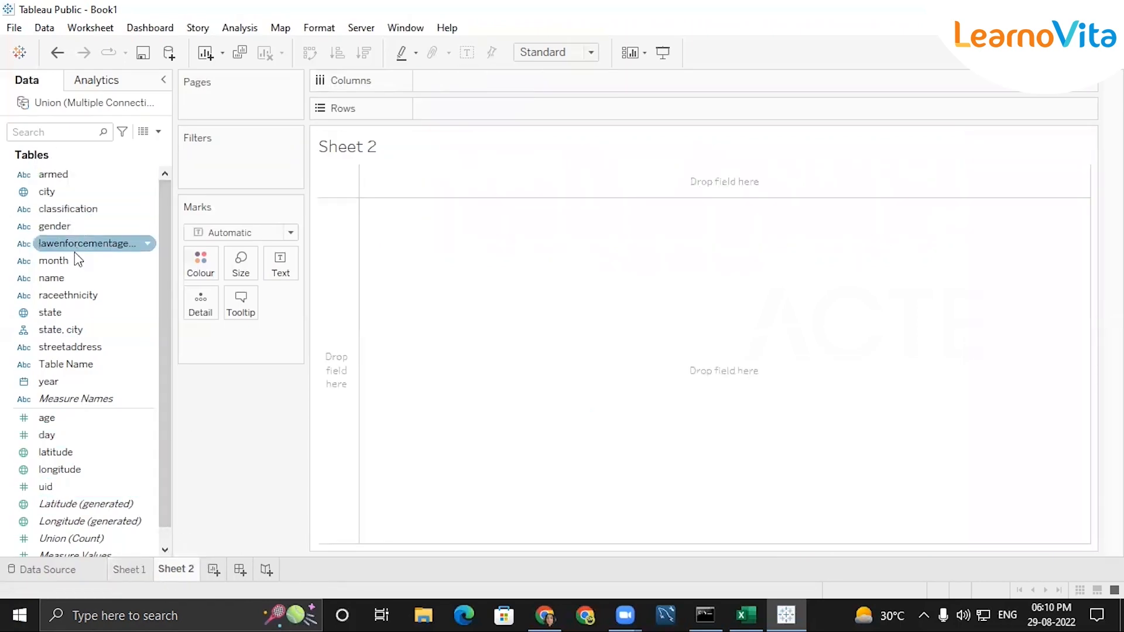
click(65, 311)
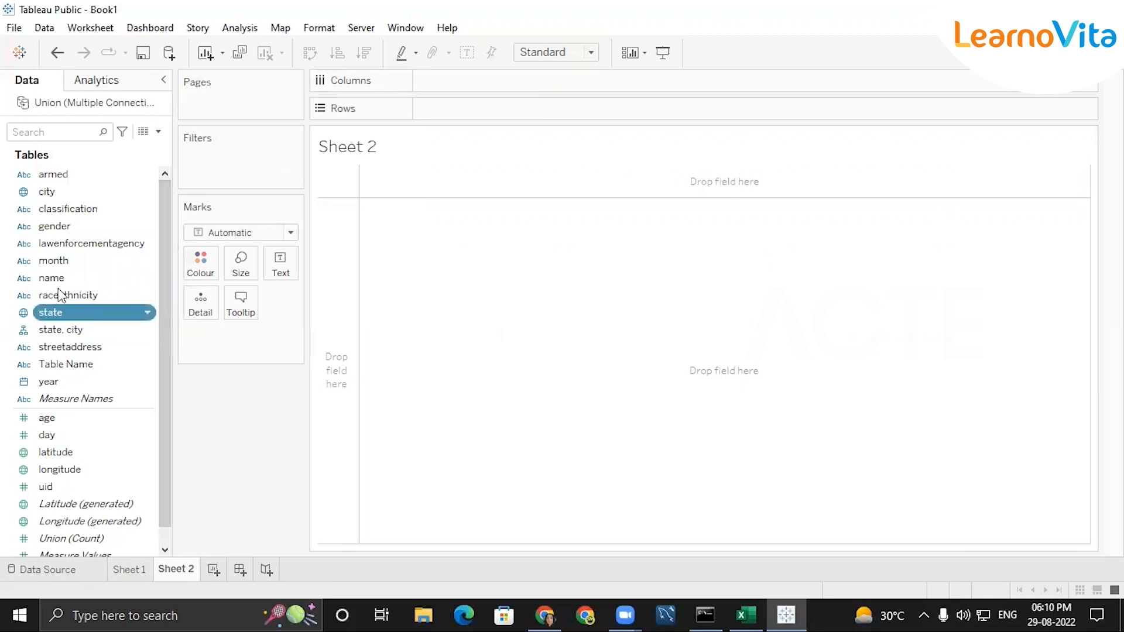
double_click(87, 320)
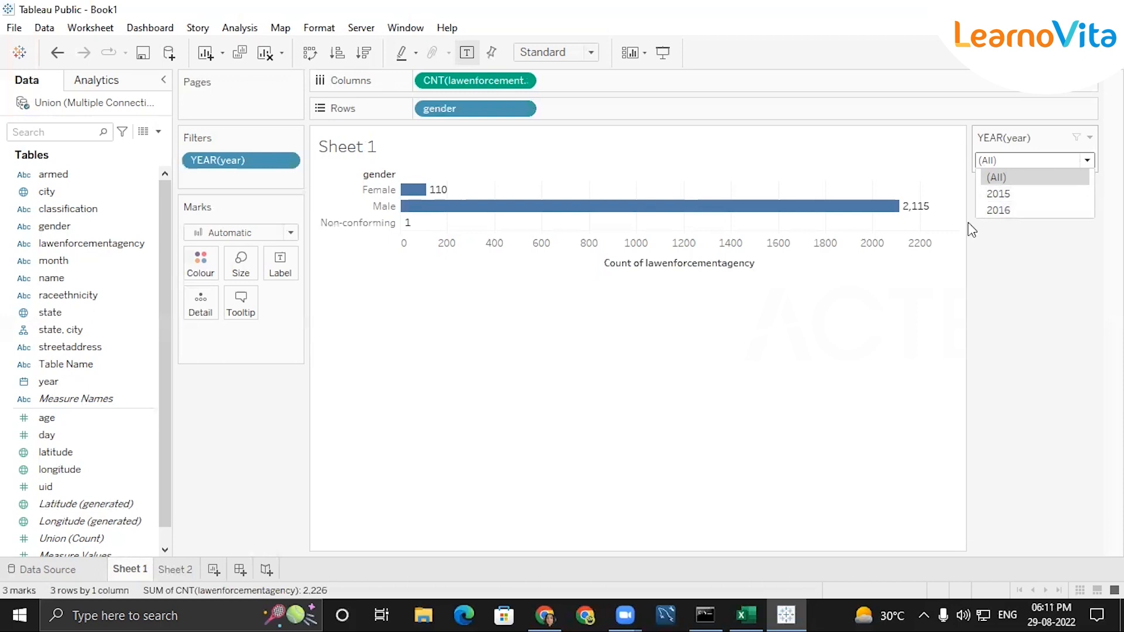
Review the year options offered by the YEAR(year) filter on Sheet 1 and return to Sheet 2
click(1046, 271)
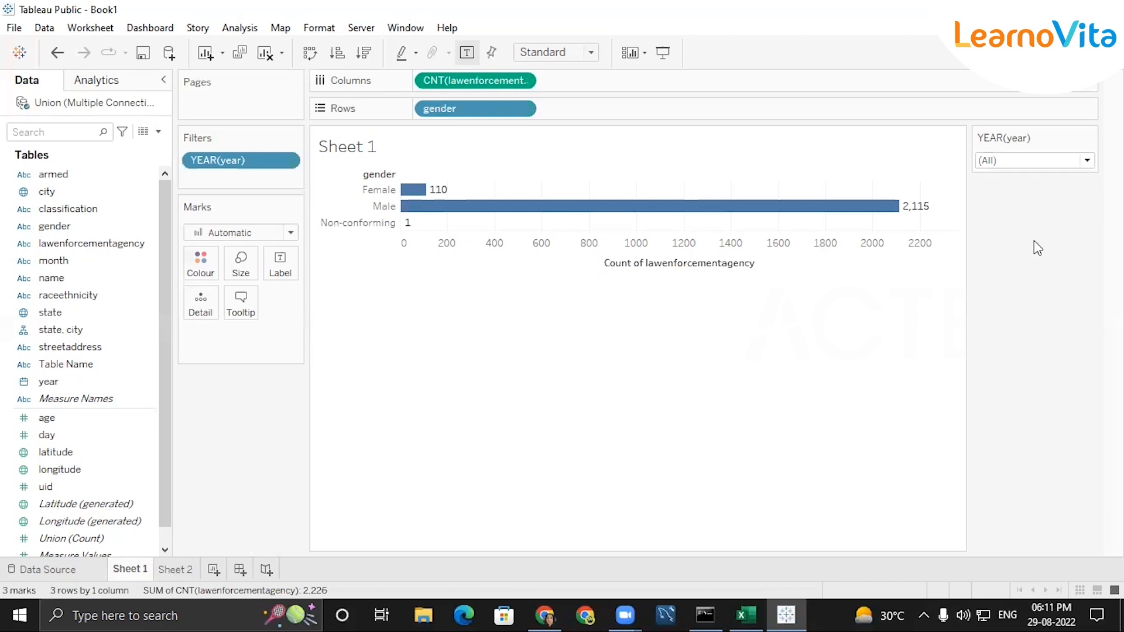
click(1086, 160)
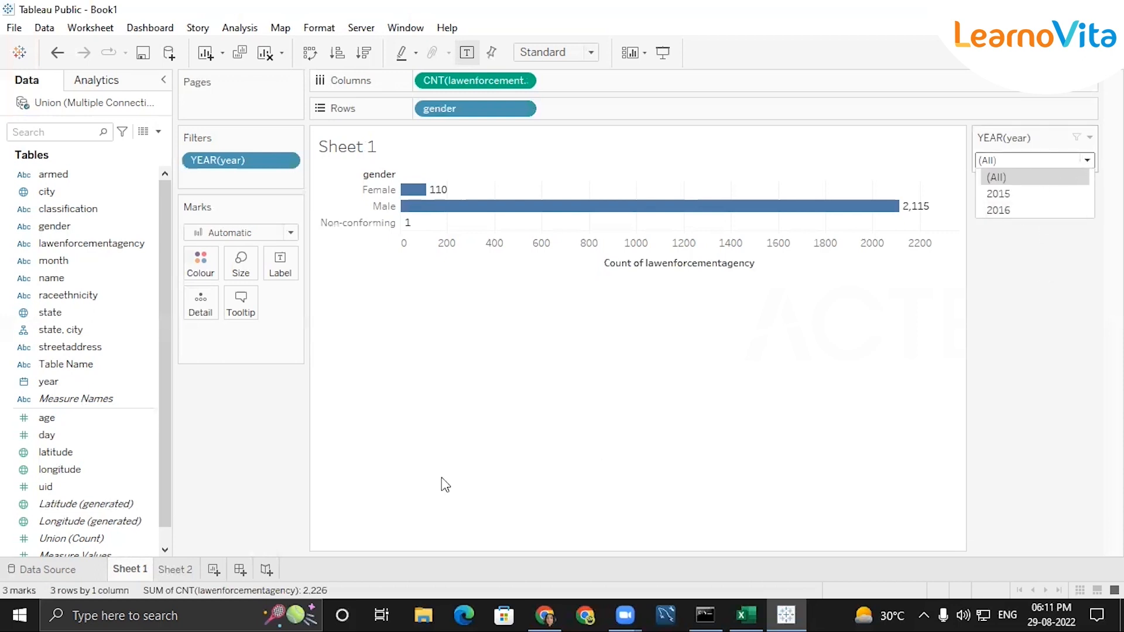
click(178, 571)
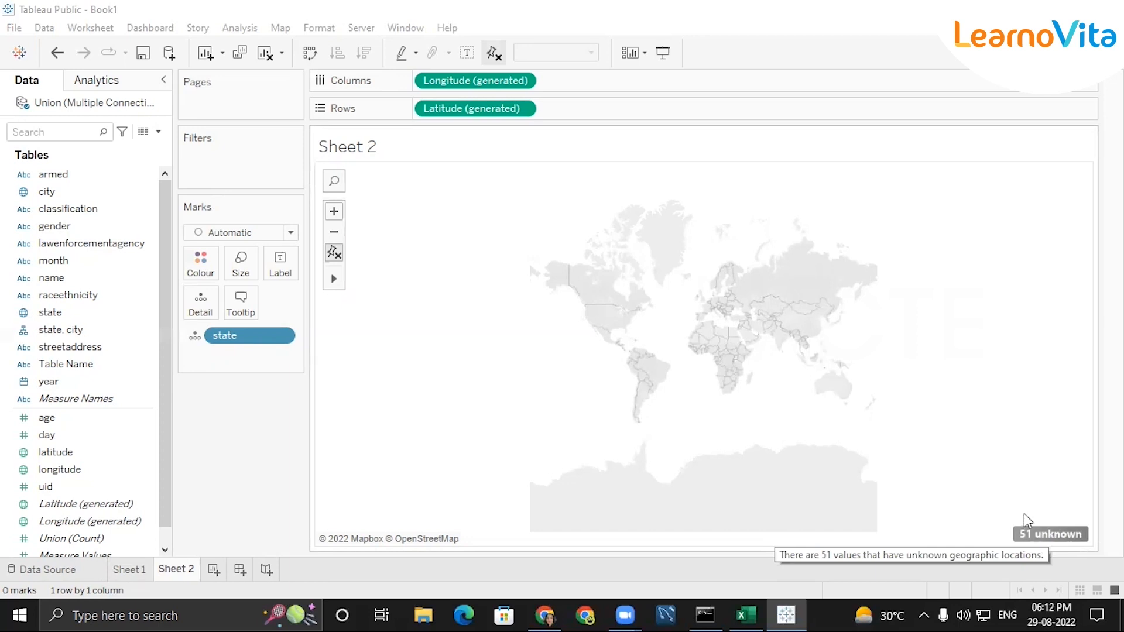
Edit the unknown state locations on the Sheet 2 map, fixing the country/region to USA
click(1039, 536)
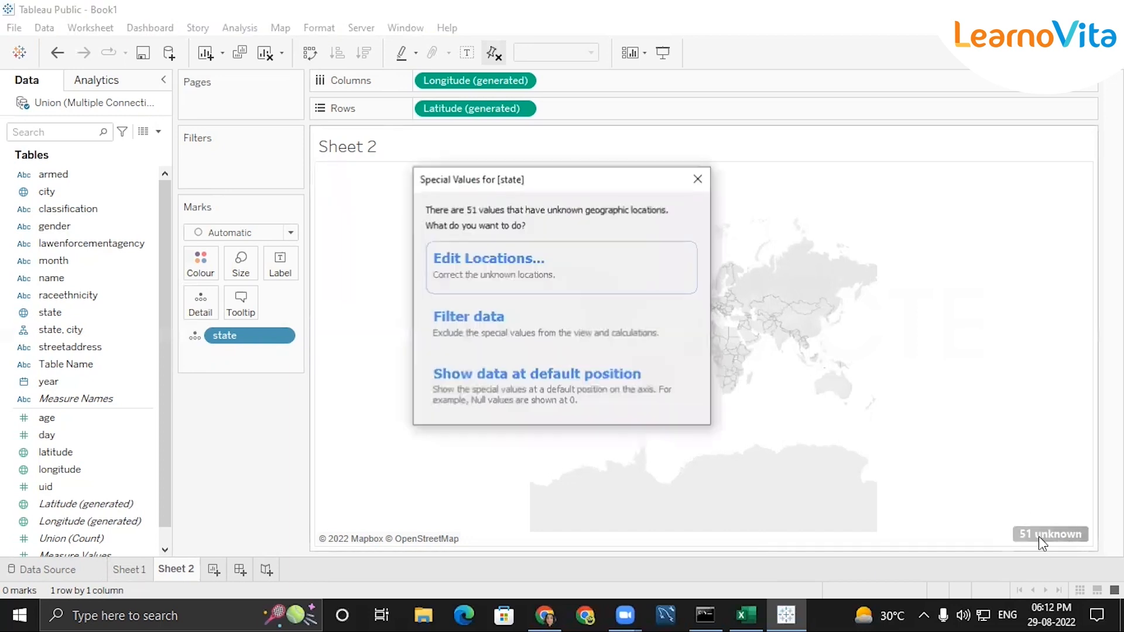
click(533, 277)
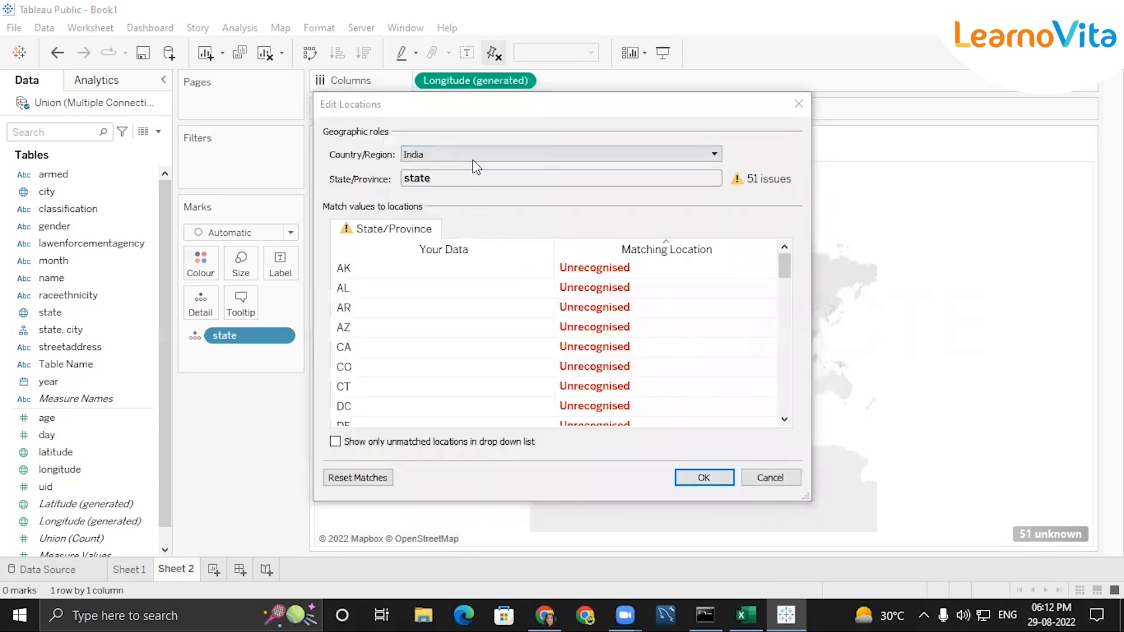
click(489, 153)
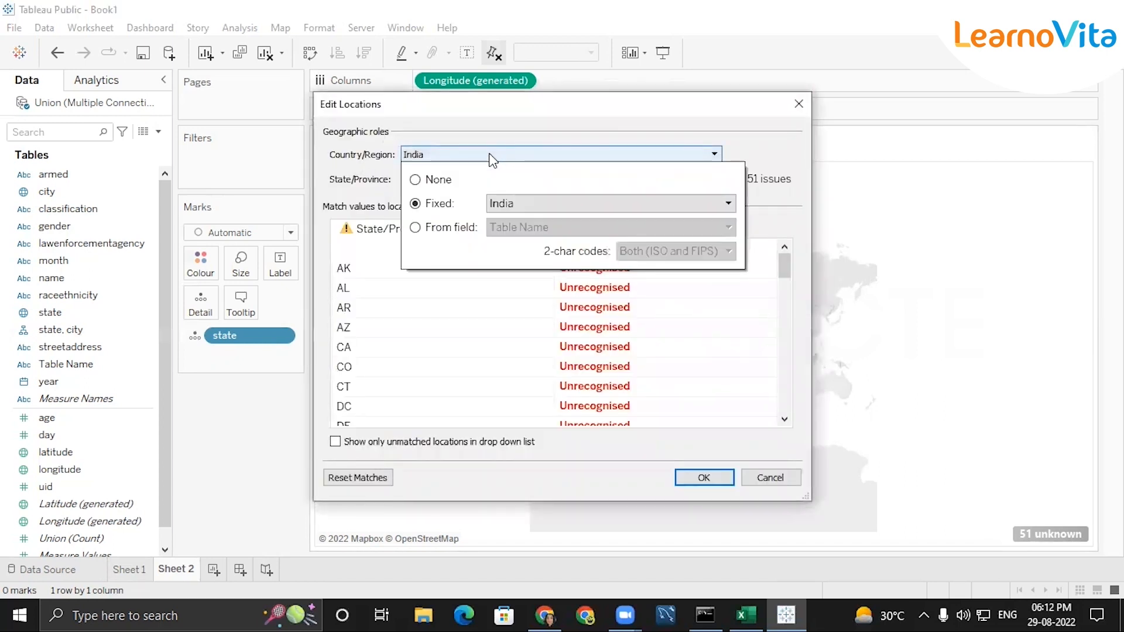
click(551, 204)
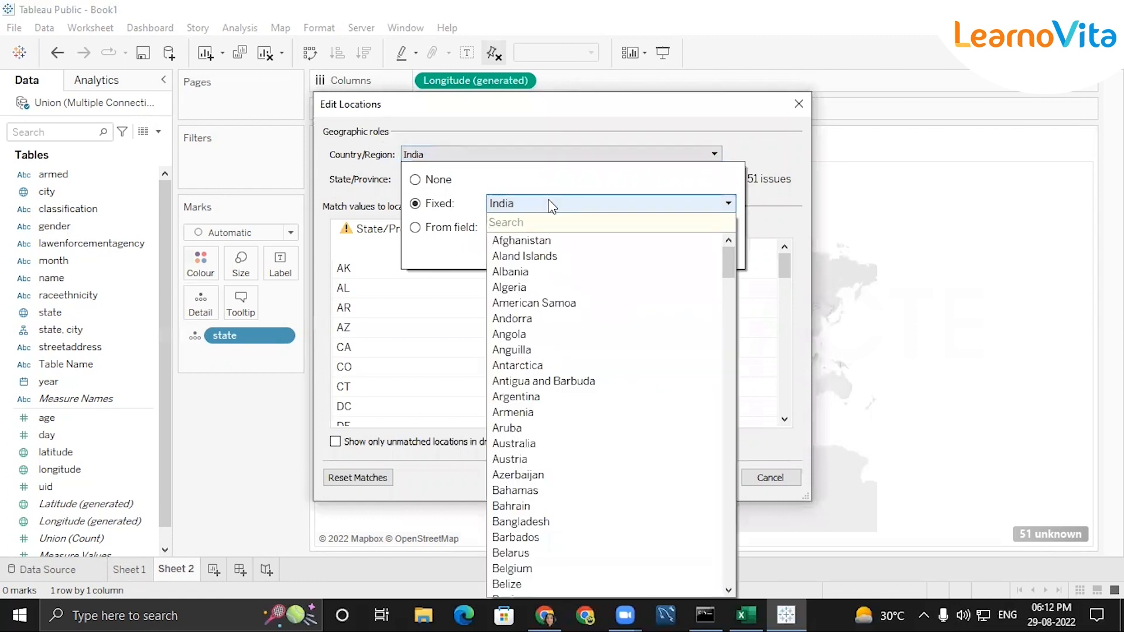
text(usa)
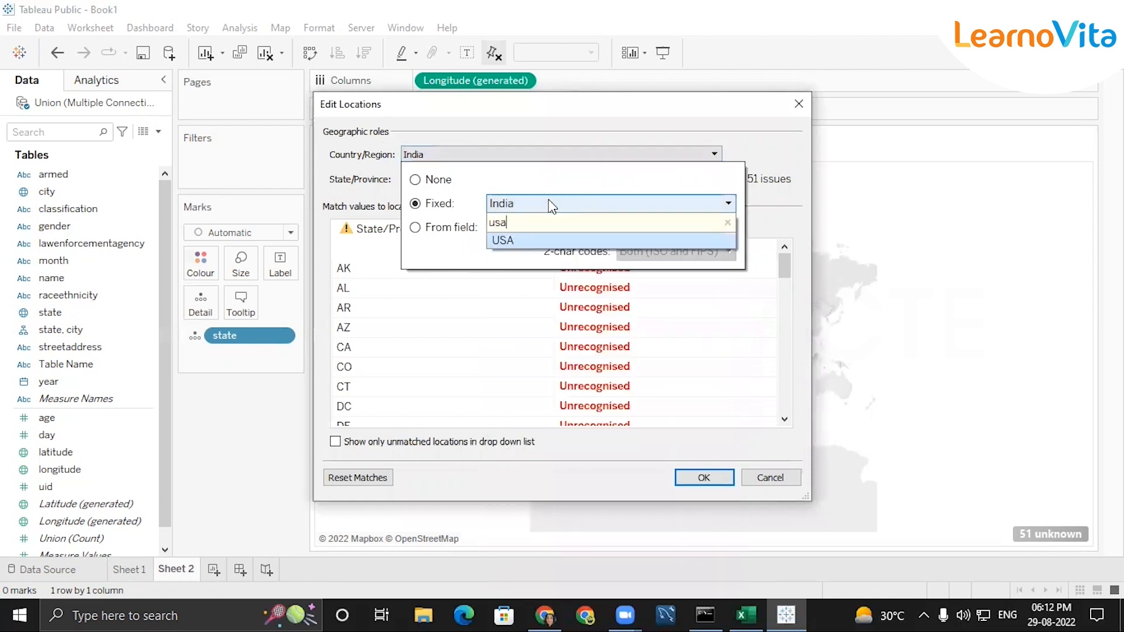
click(663, 241)
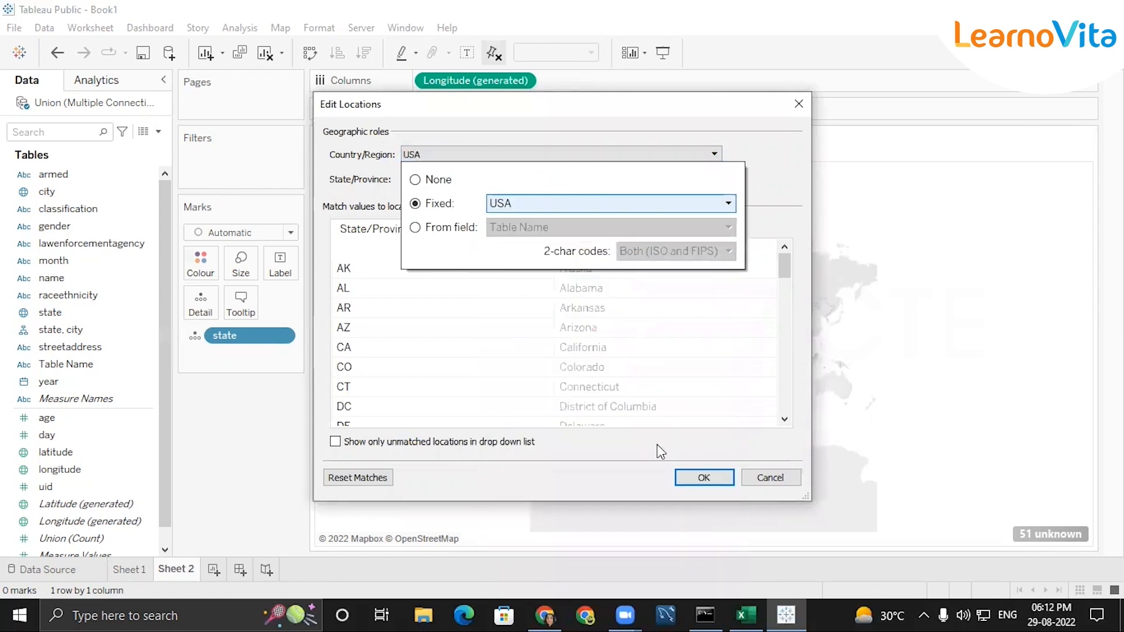
click(706, 478)
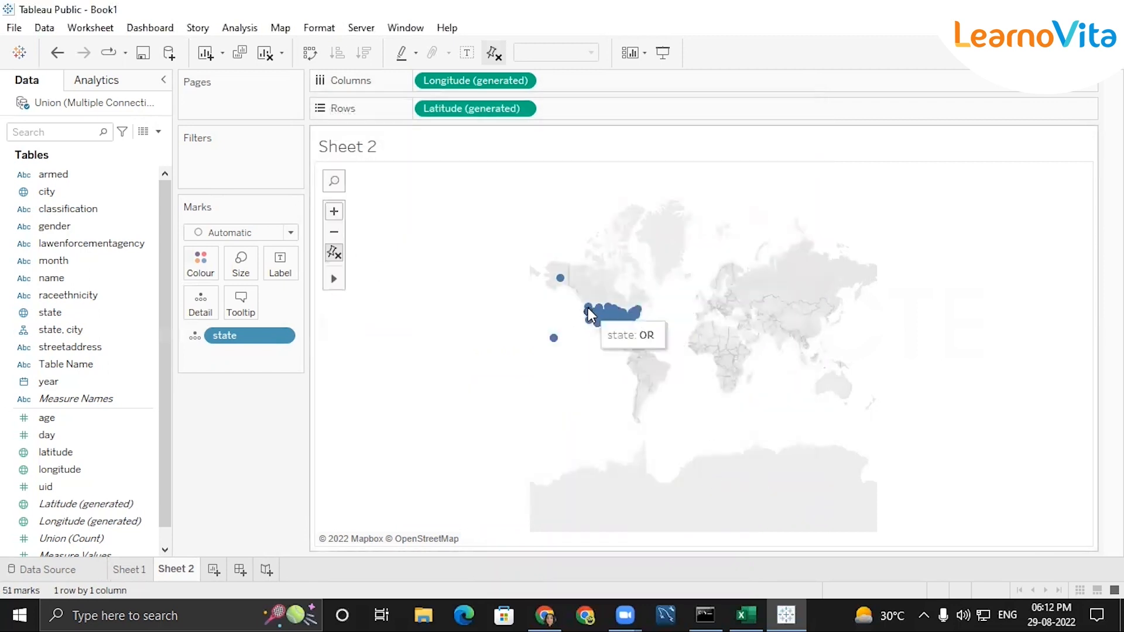
Zoom the Sheet 2 map in on the mainland United States so the individual state marks are spread out
scroll(650, 345, up, 3)
scroll(534, 305, up, 2)
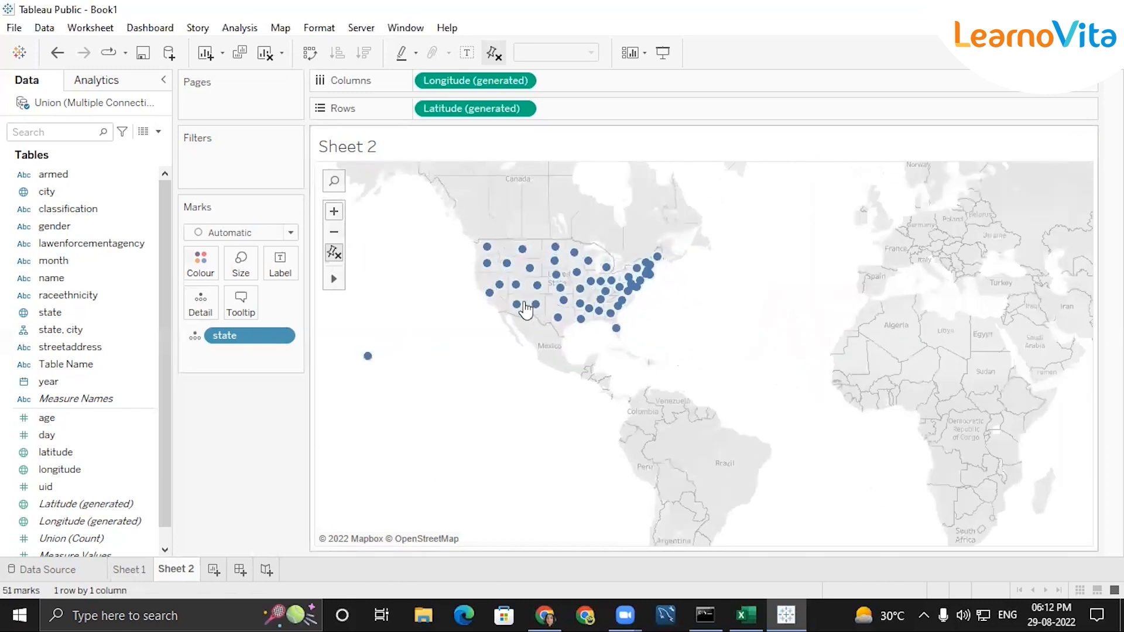
scroll(530, 310, up, 2)
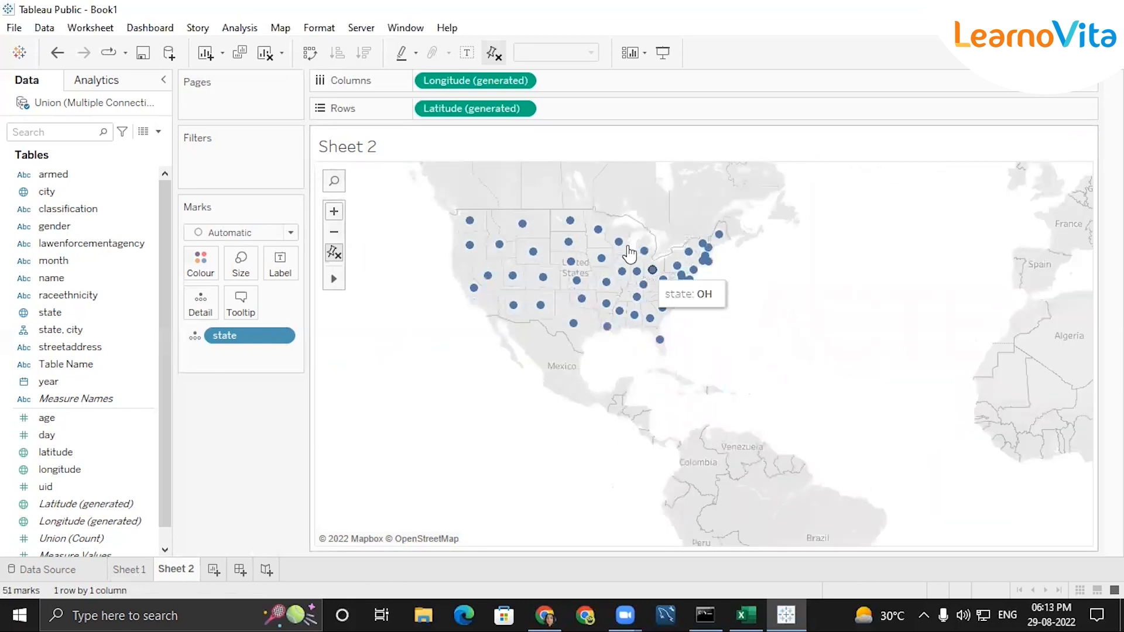
scroll(628, 213, up, 1)
scroll(642, 188, up, 1)
scroll(640, 185, up, 1)
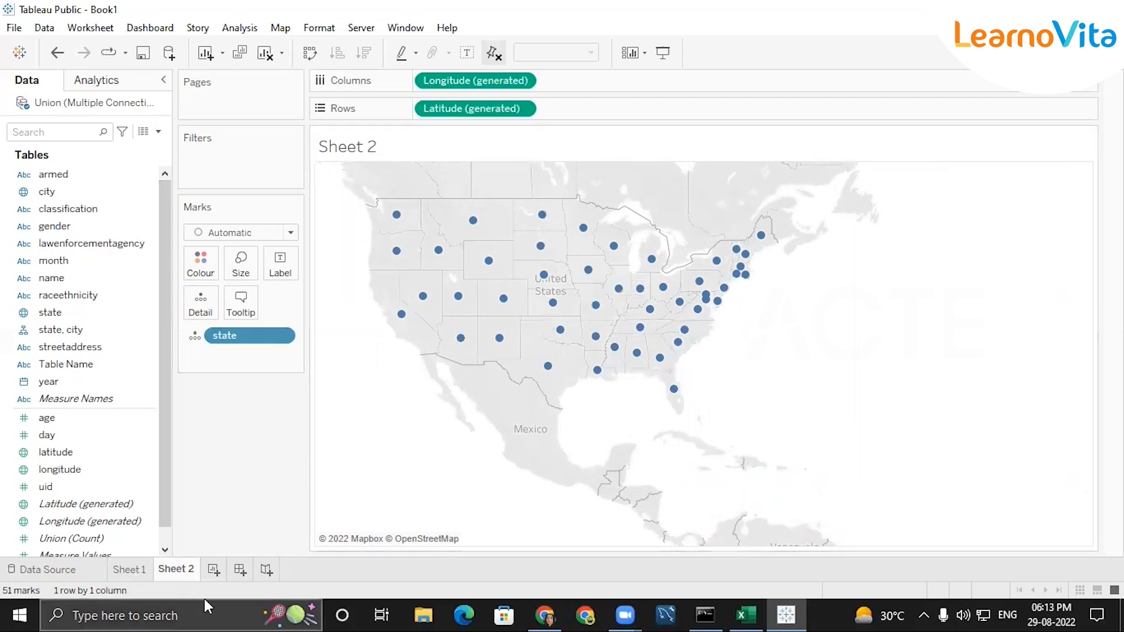
Create a new worksheet, Sheet 3, and put lawenforcementagency on Rows
click(215, 571)
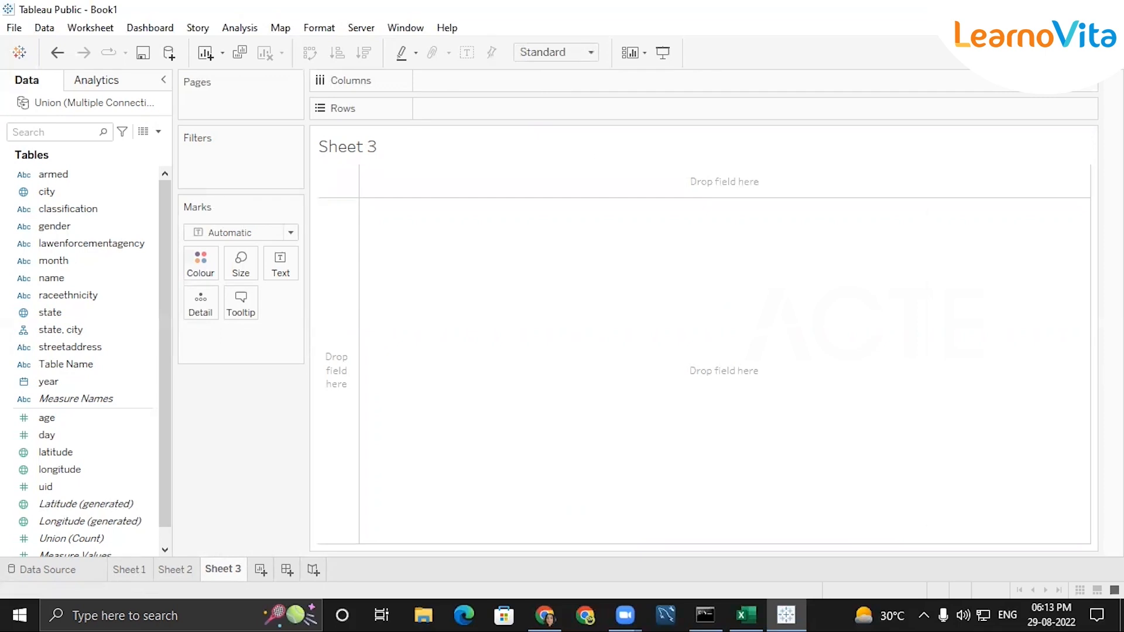
click(87, 243)
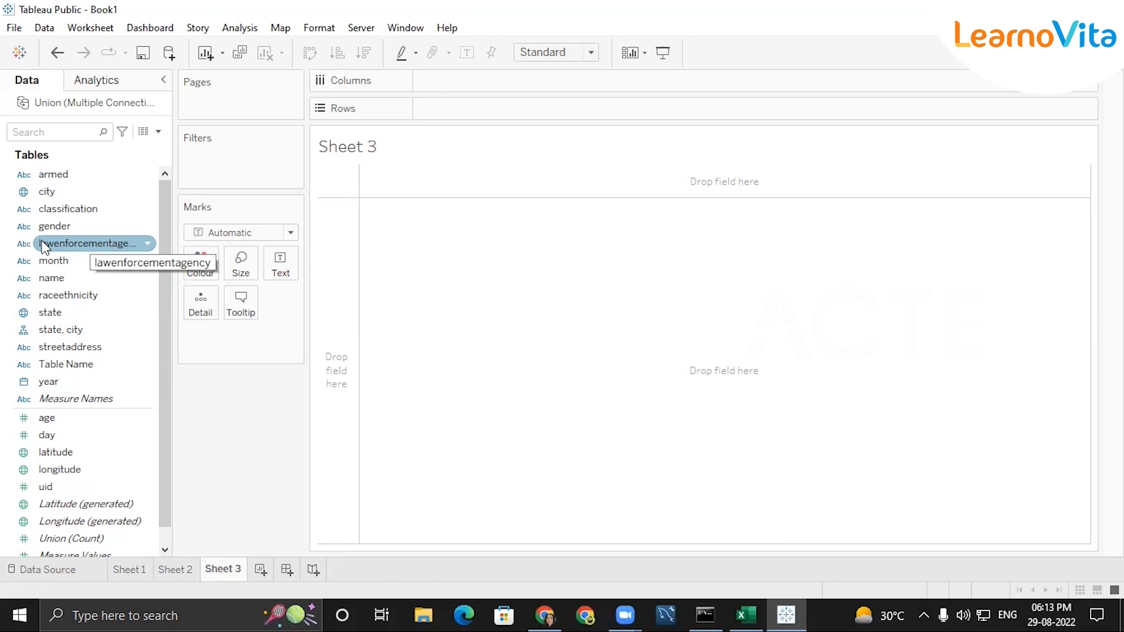
double_click(87, 244)
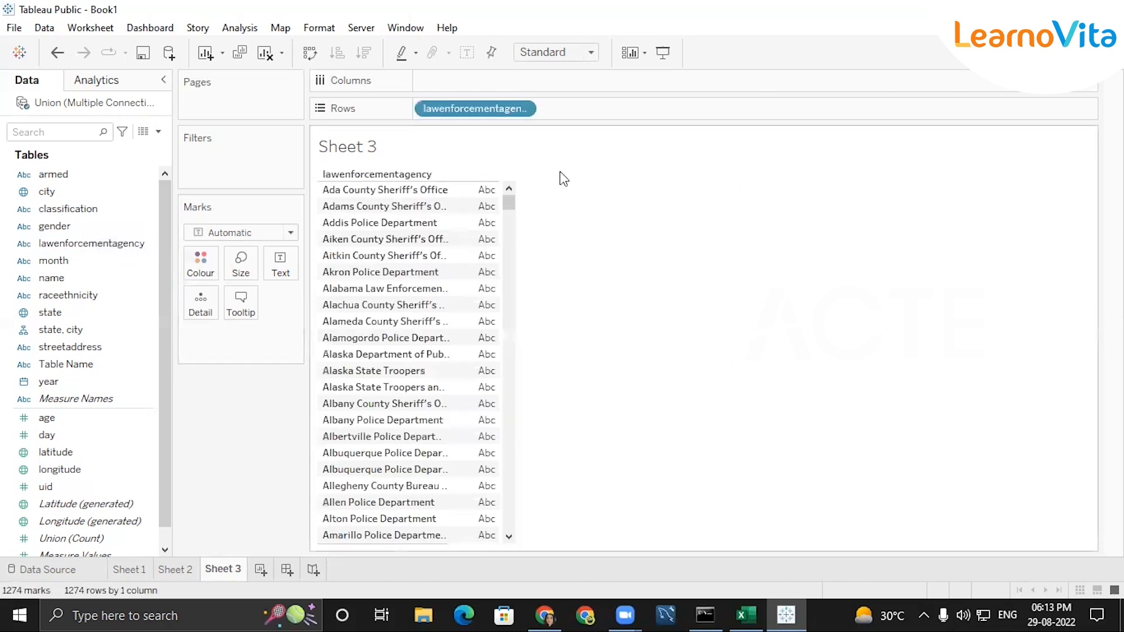
click(521, 109)
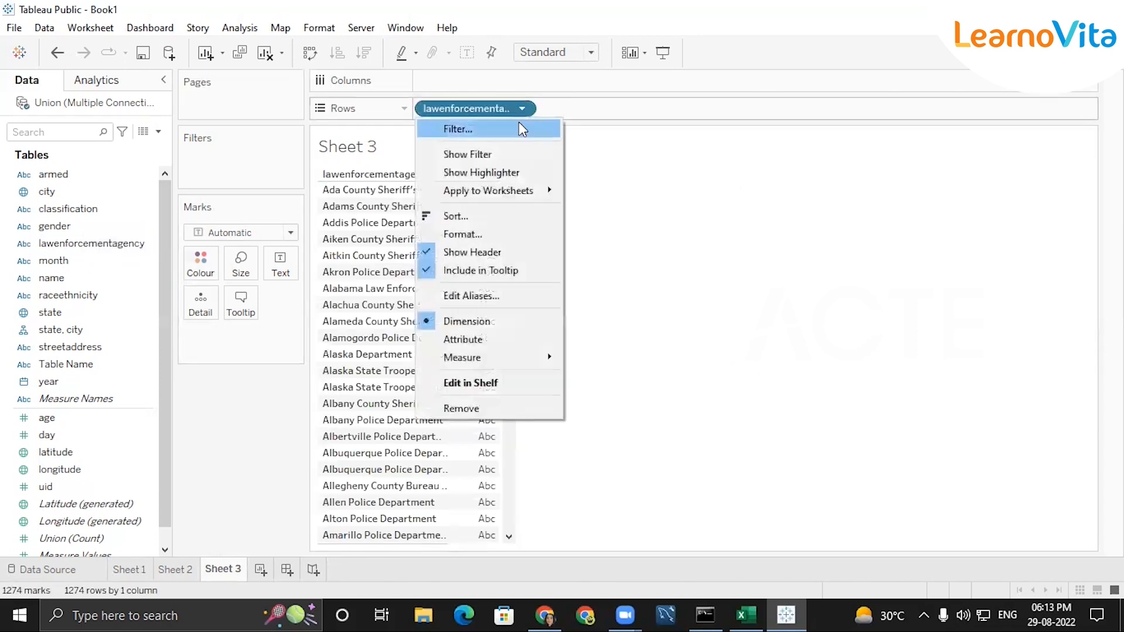
click(462, 128)
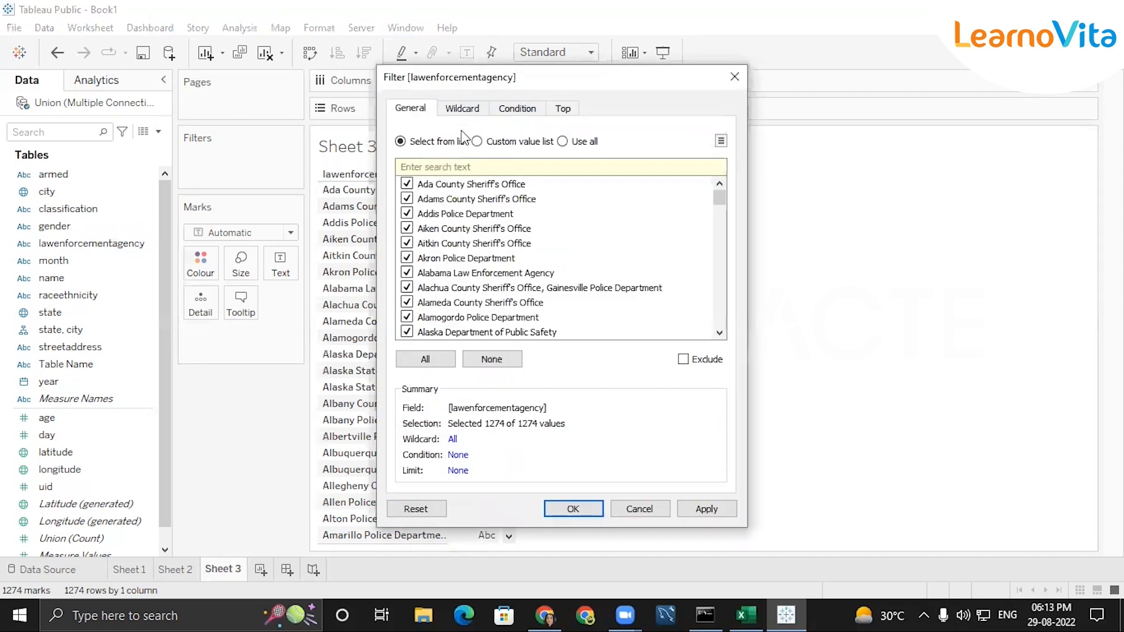
click(562, 110)
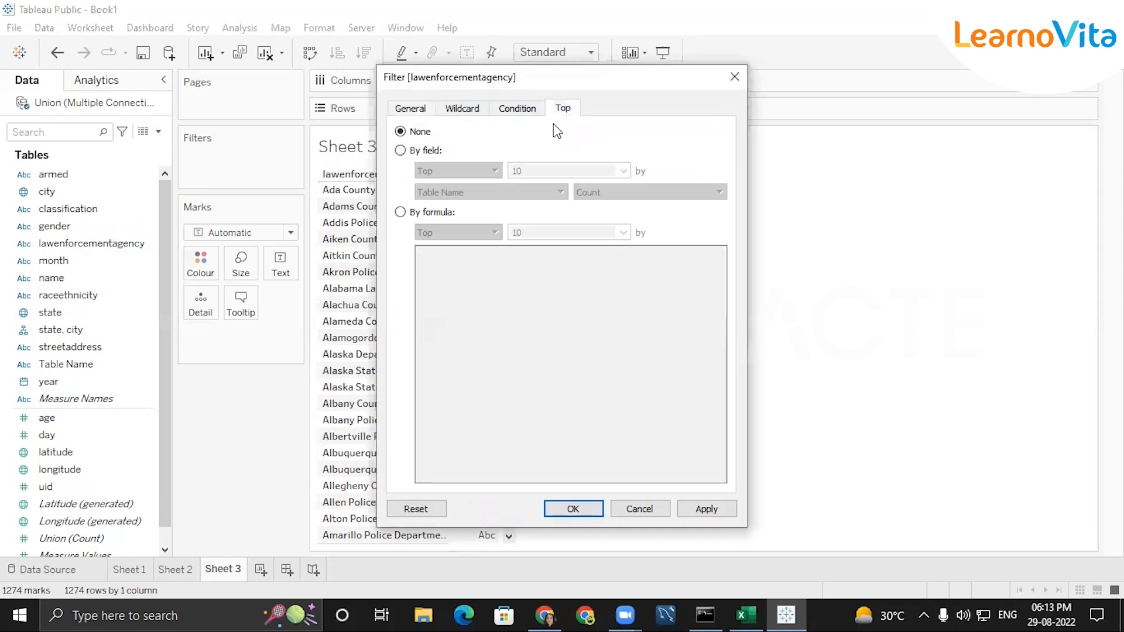
click(400, 150)
click(579, 172)
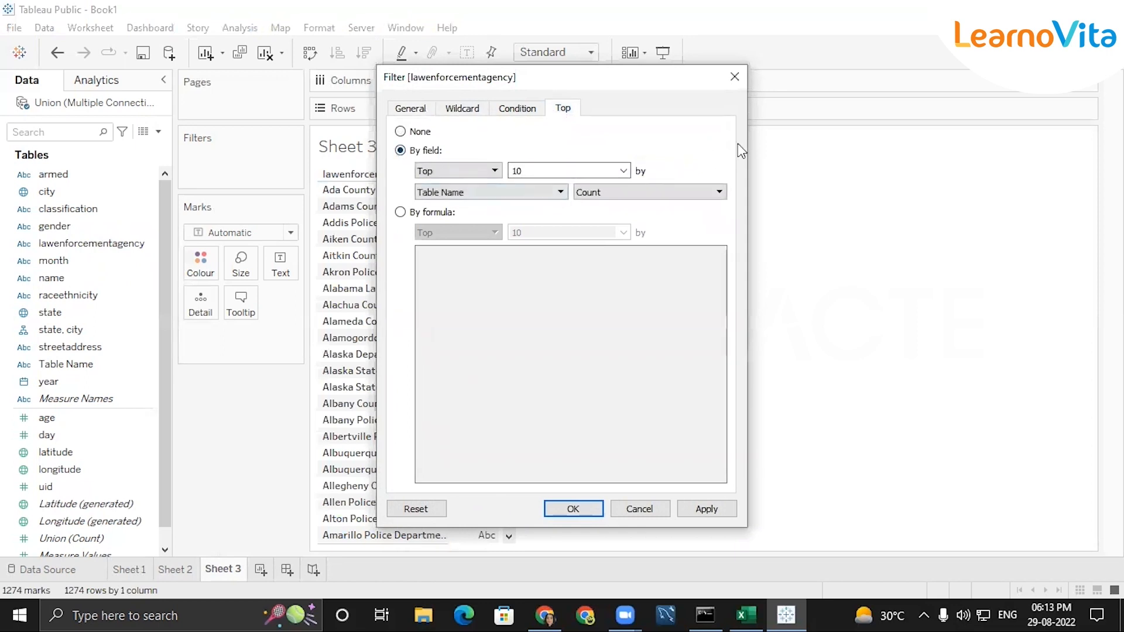
click(735, 76)
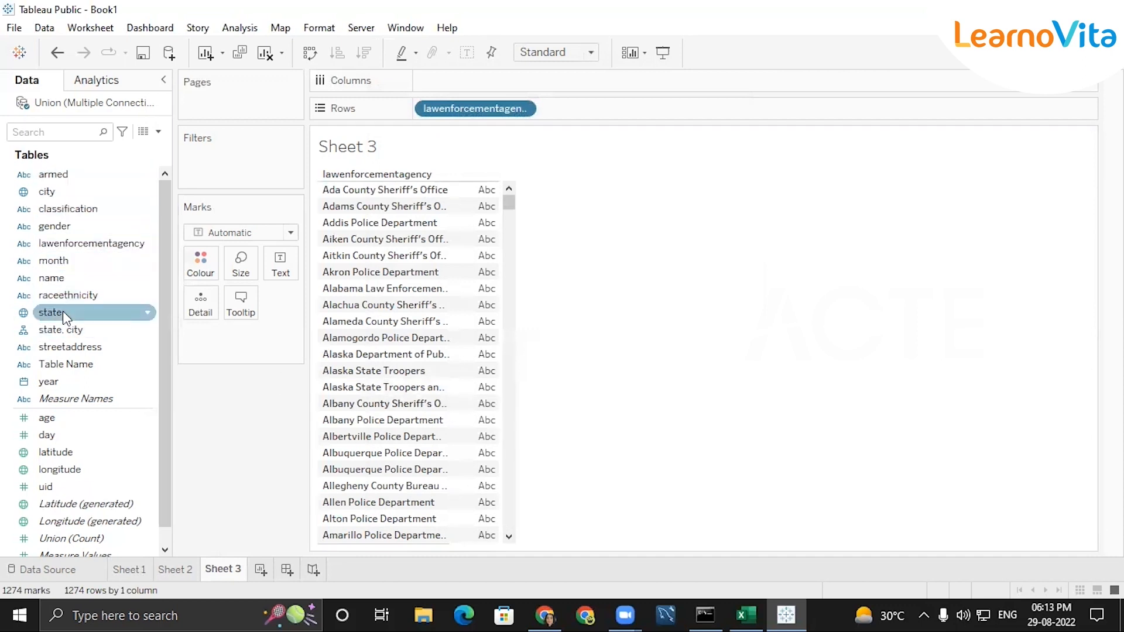
Show the lawenforcementagency filter card on Sheet 3 and hide it again
click(522, 108)
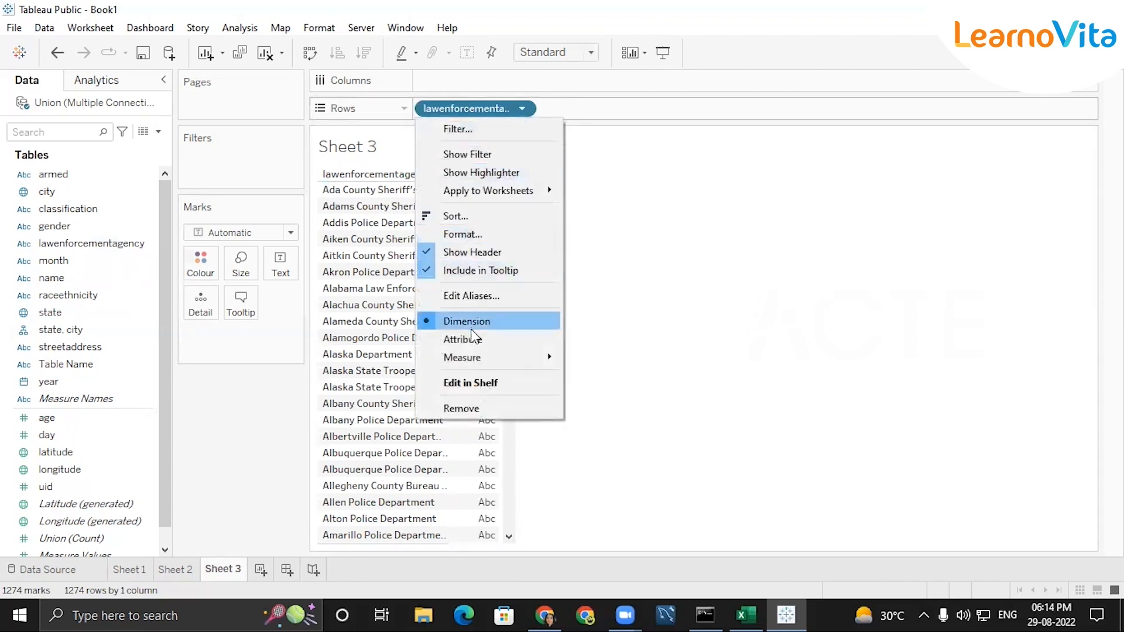
click(471, 156)
double_click(471, 159)
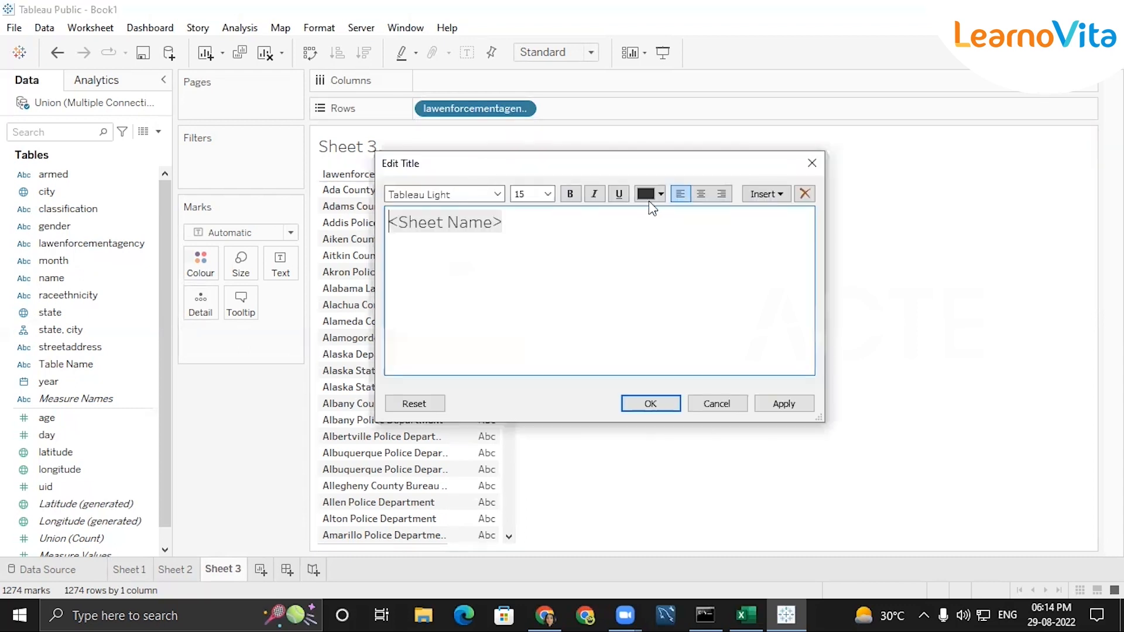
click(812, 160)
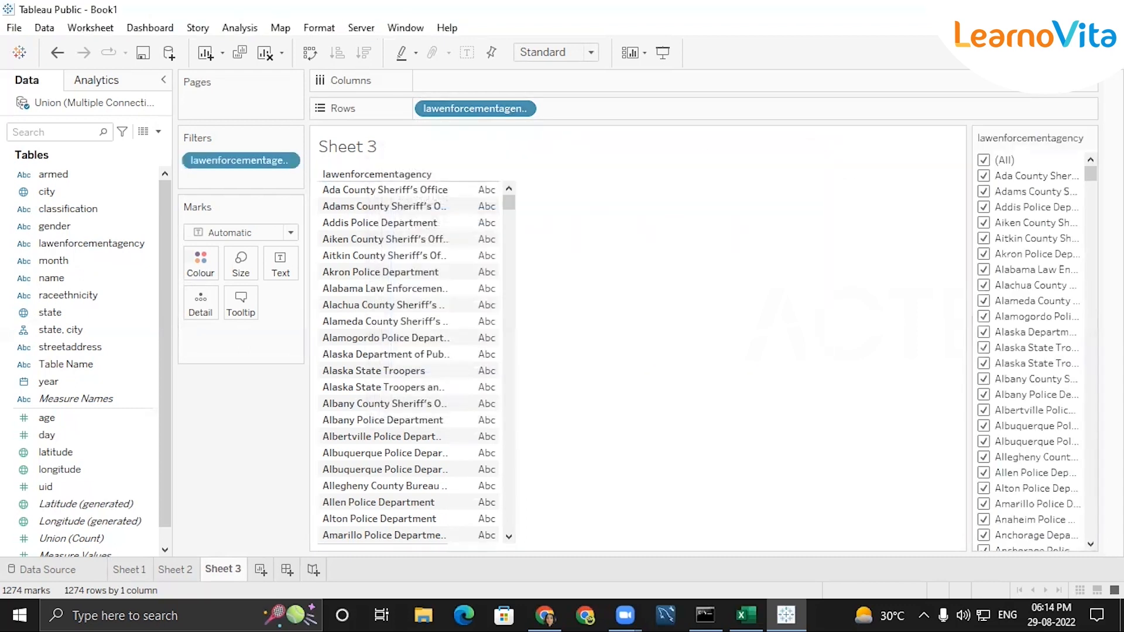
click(1089, 139)
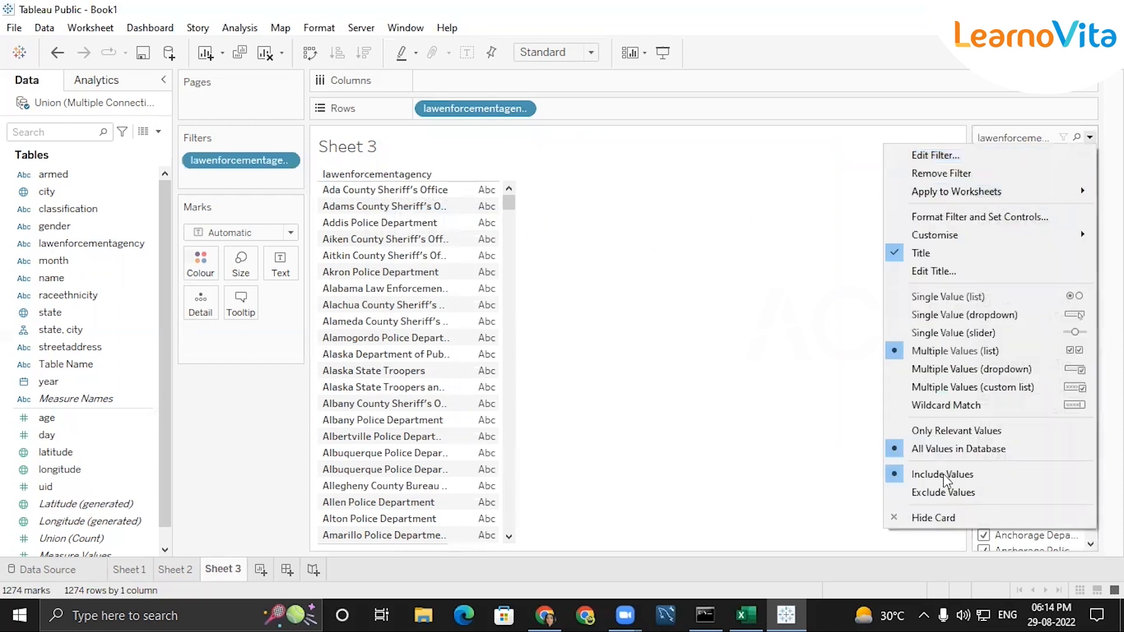
click(949, 520)
Limit the lawenforcementagency filter to the top 5 by count of lawenforcementagency
click(521, 109)
click(501, 130)
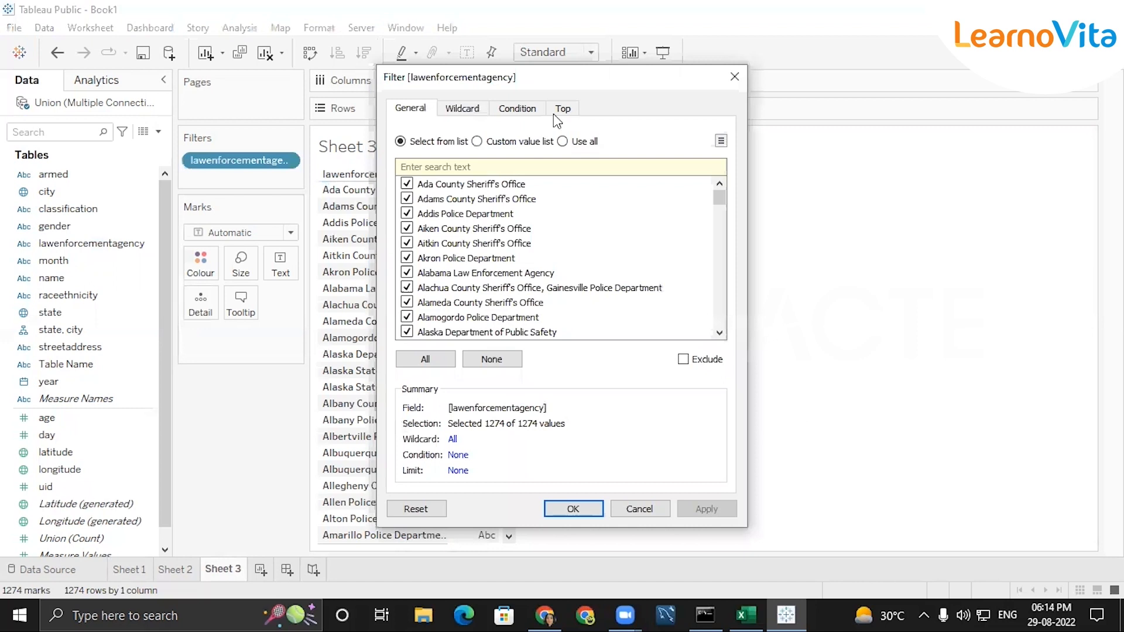
click(556, 110)
click(401, 150)
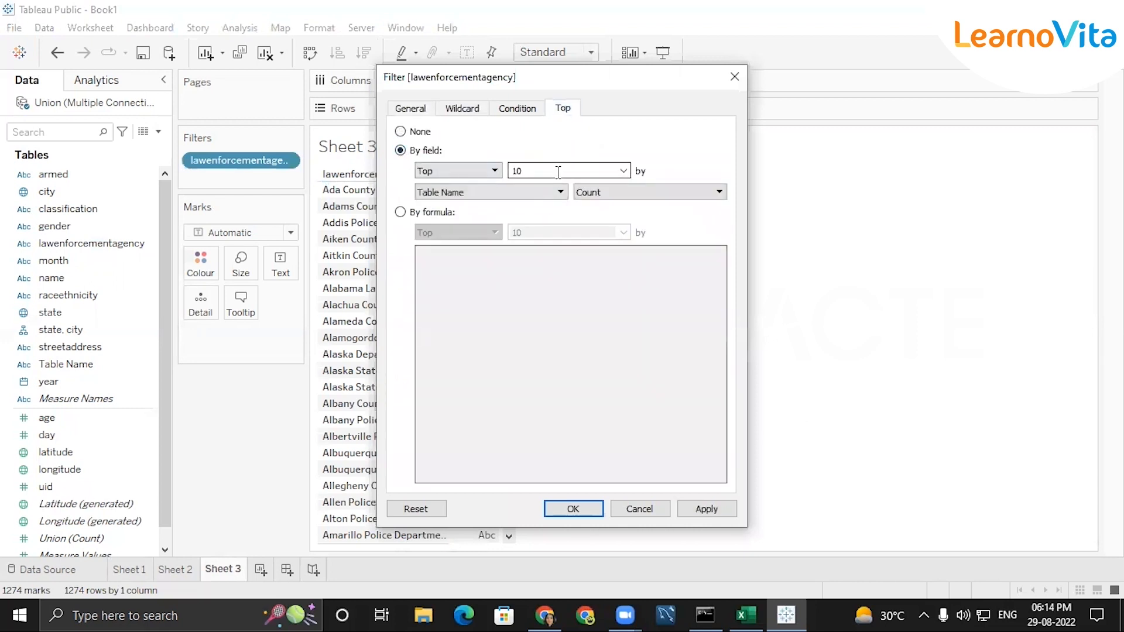
key(BackSpace)
key(BackSpace)
text(5)
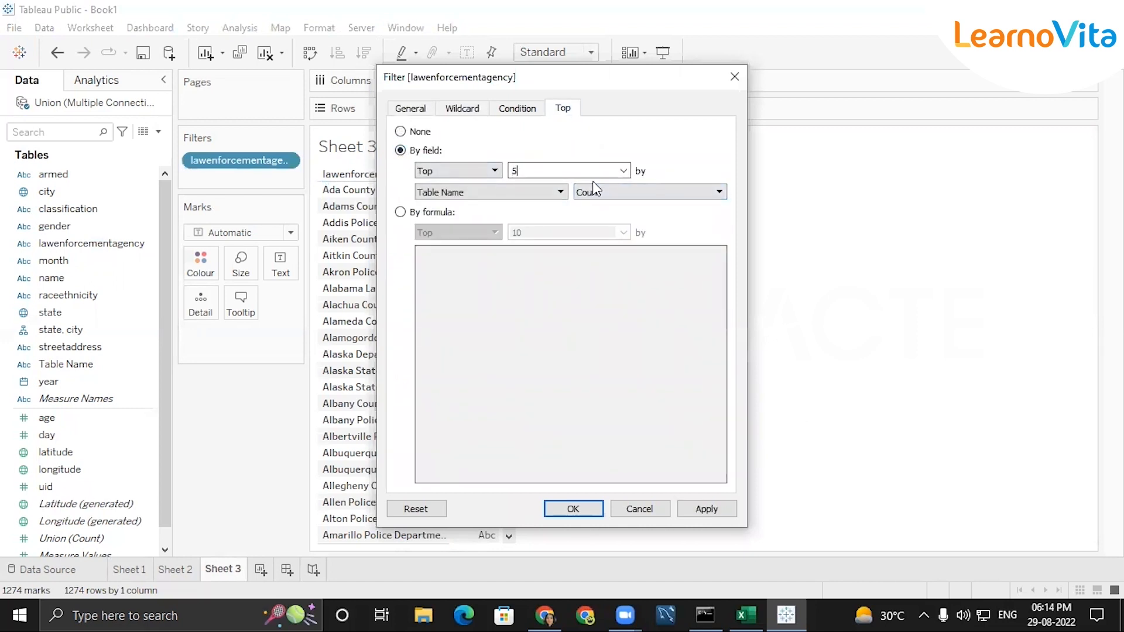
click(557, 196)
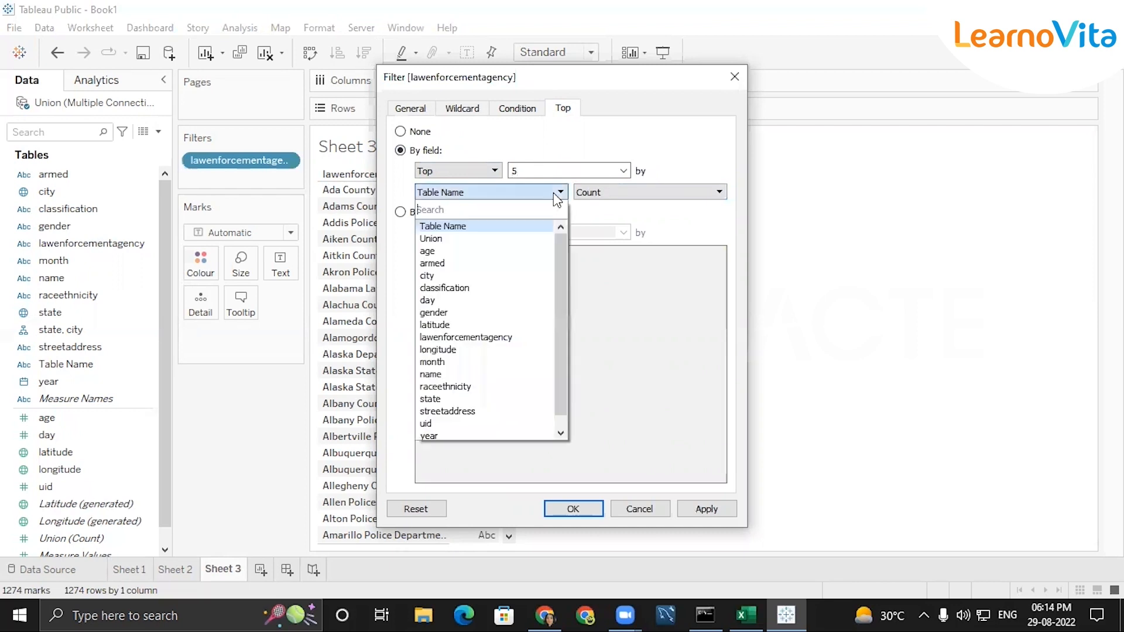
click(513, 338)
click(572, 511)
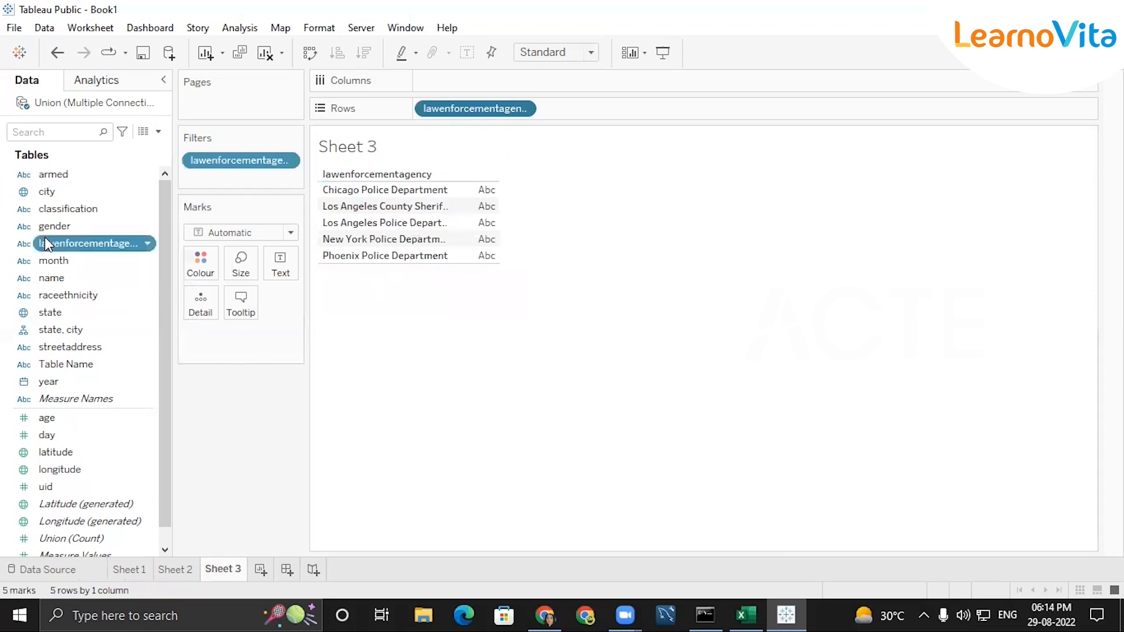
Add lawenforcementagency to Columns as a Count measure and sort the agency bars in descending order
drag(91, 243, 474, 81)
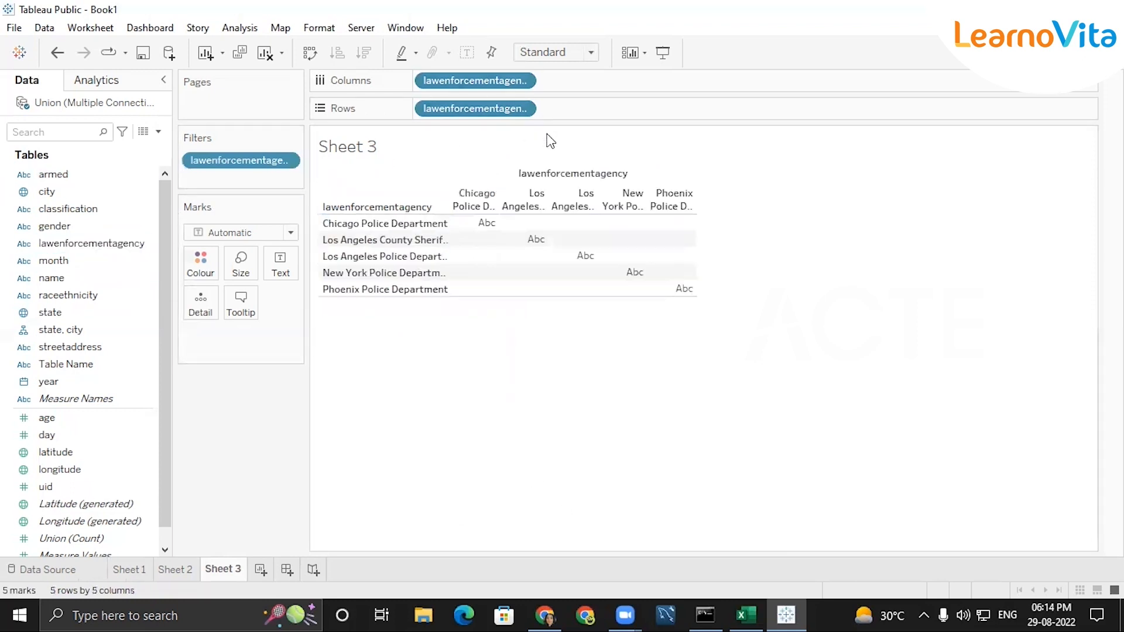
click(522, 81)
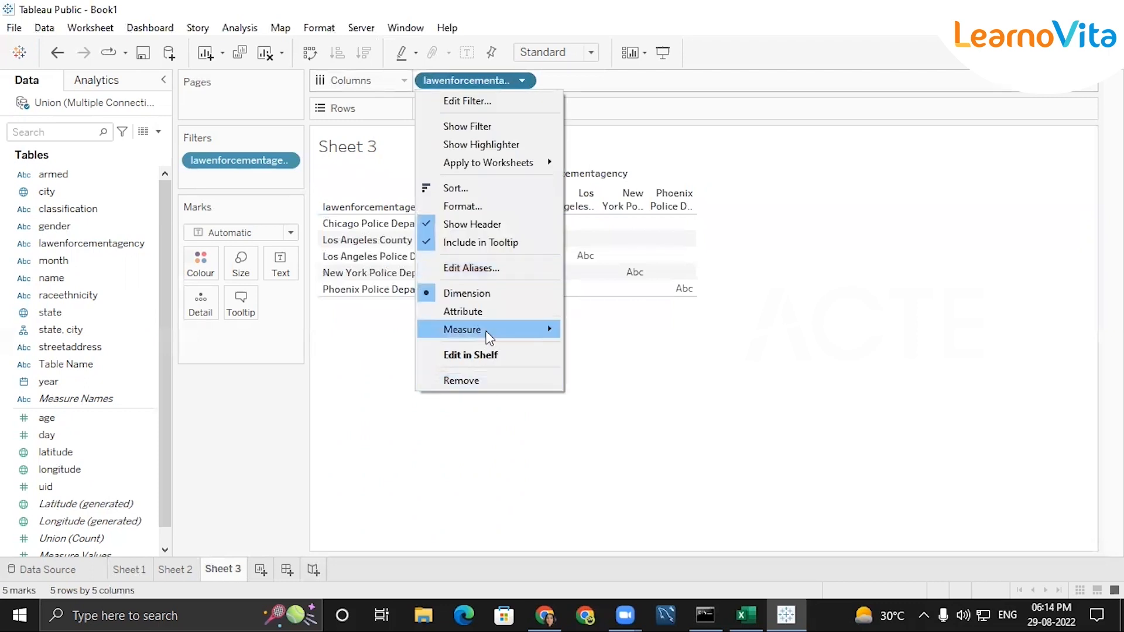
mouse_move(489, 338)
click(632, 362)
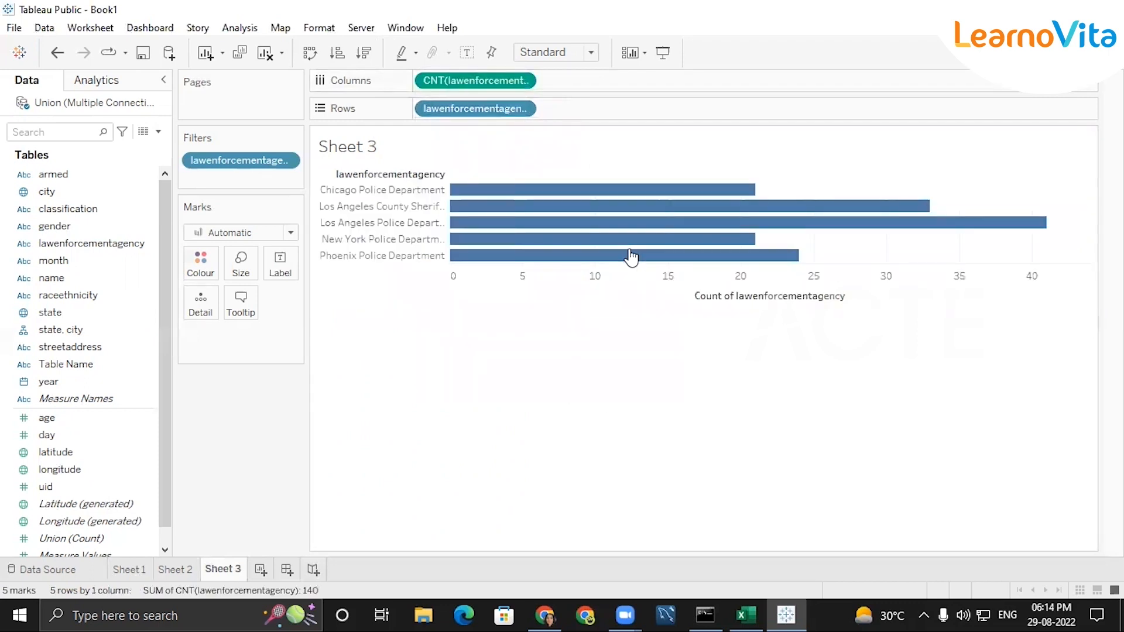
click(856, 296)
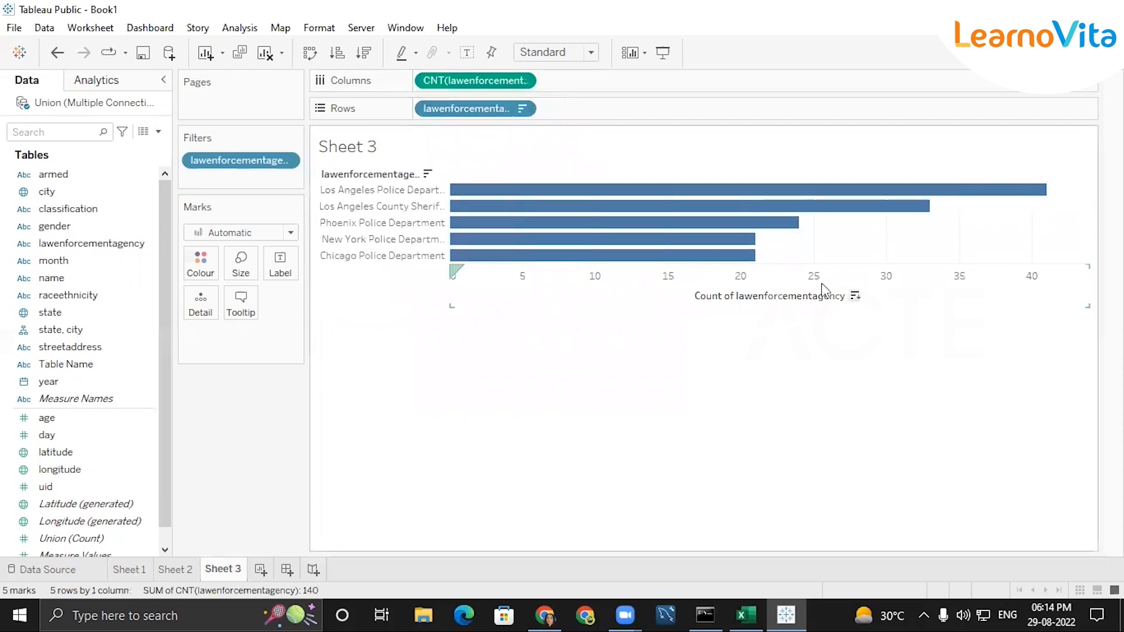
mouse_move(577, 194)
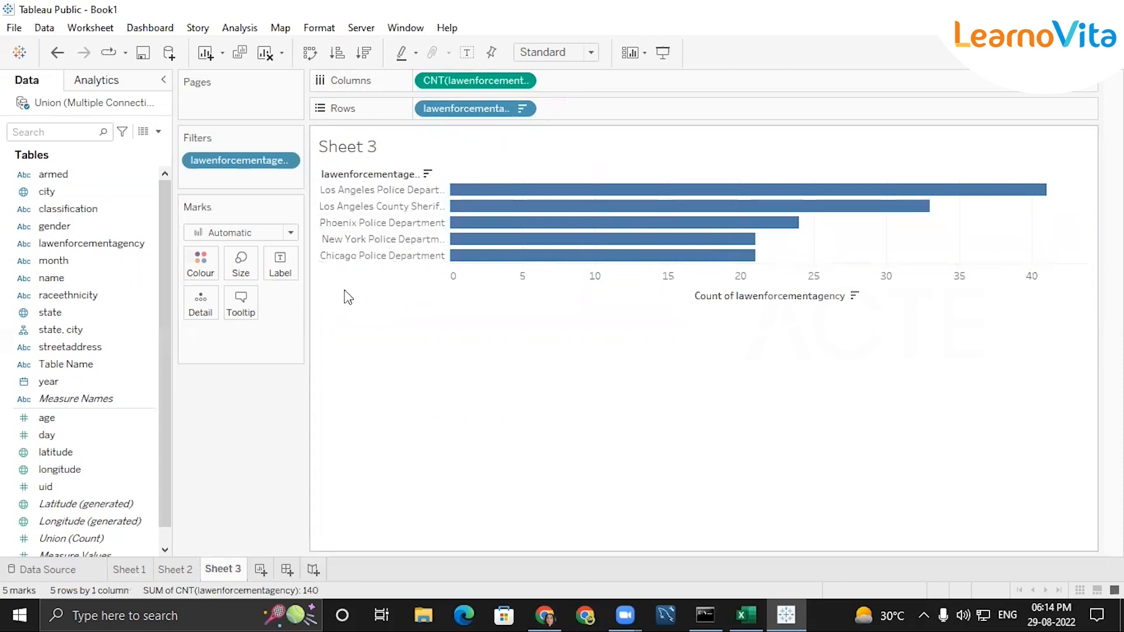
Add state to the filters of Sheet 3 with all values selected
drag(56, 312, 231, 176)
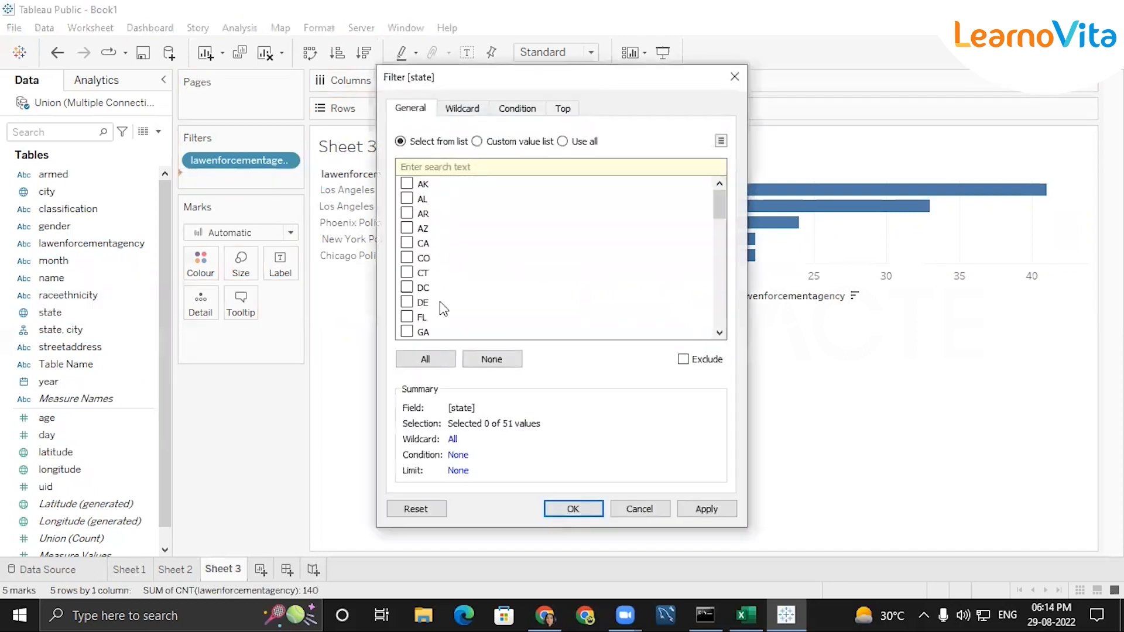
click(424, 360)
click(569, 511)
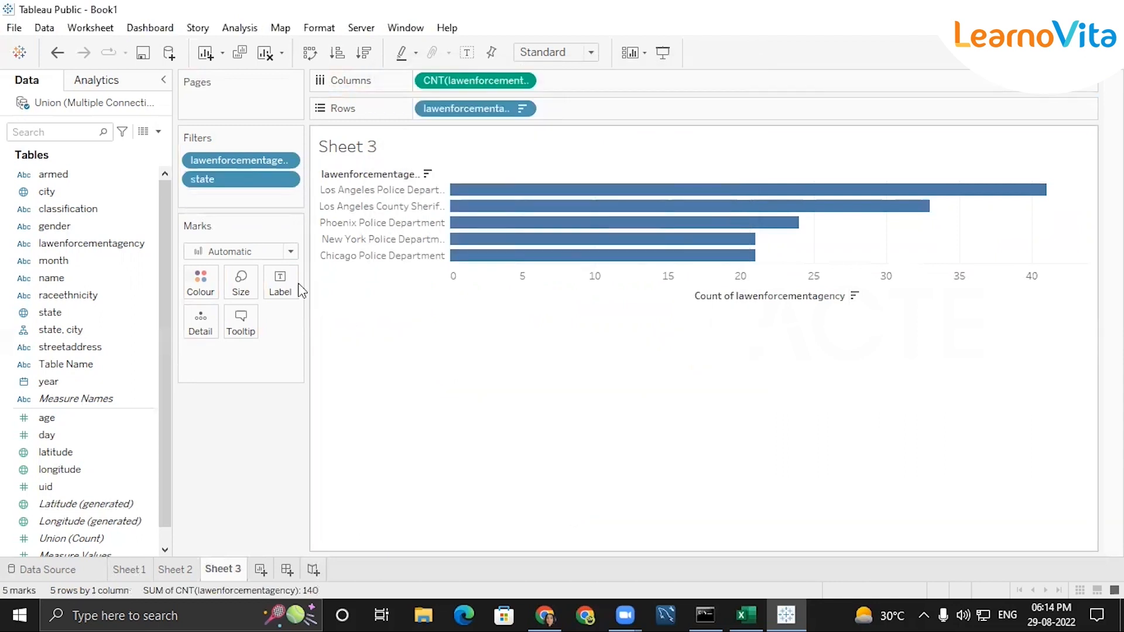
Show the state filter card on Sheet 3 as a single value dropdown
click(285, 180)
click(270, 202)
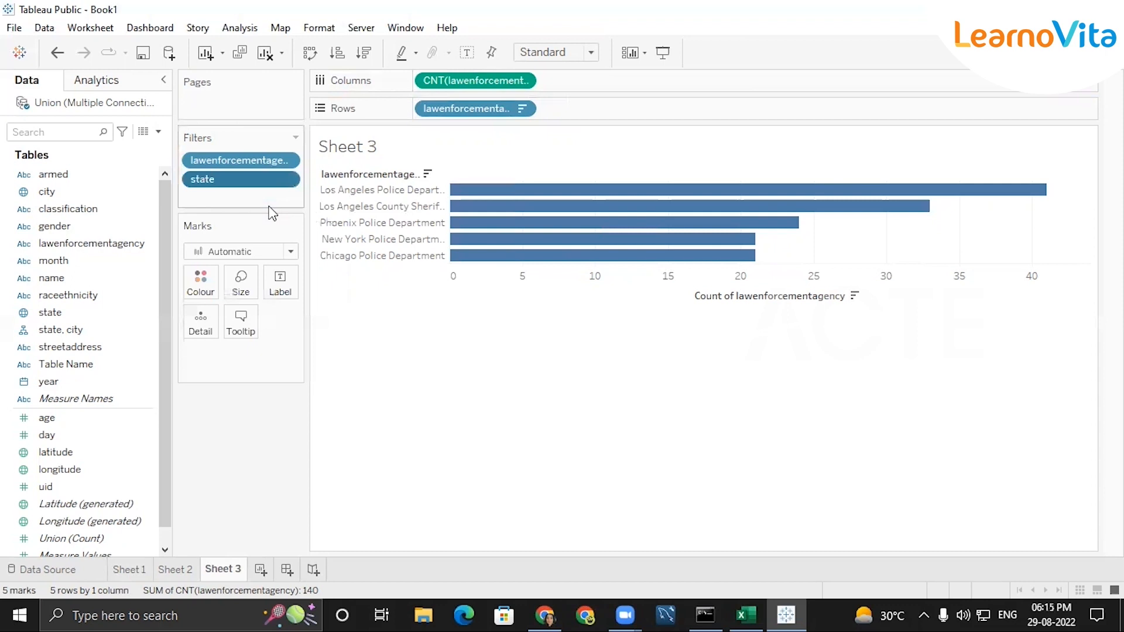
click(735, 77)
click(292, 181)
click(280, 226)
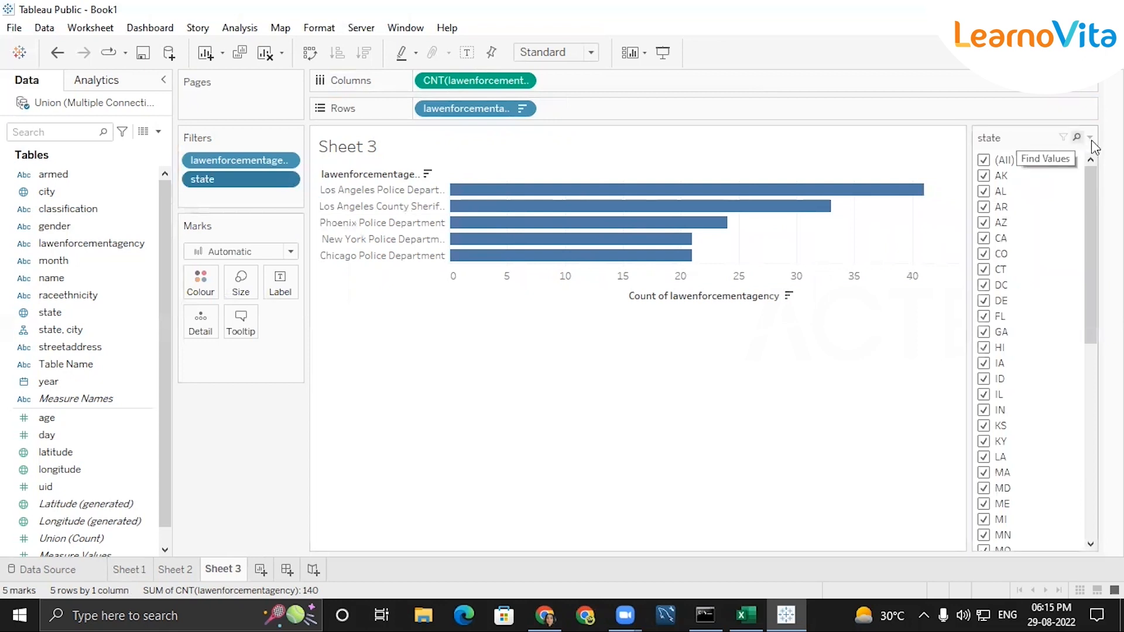
click(1090, 138)
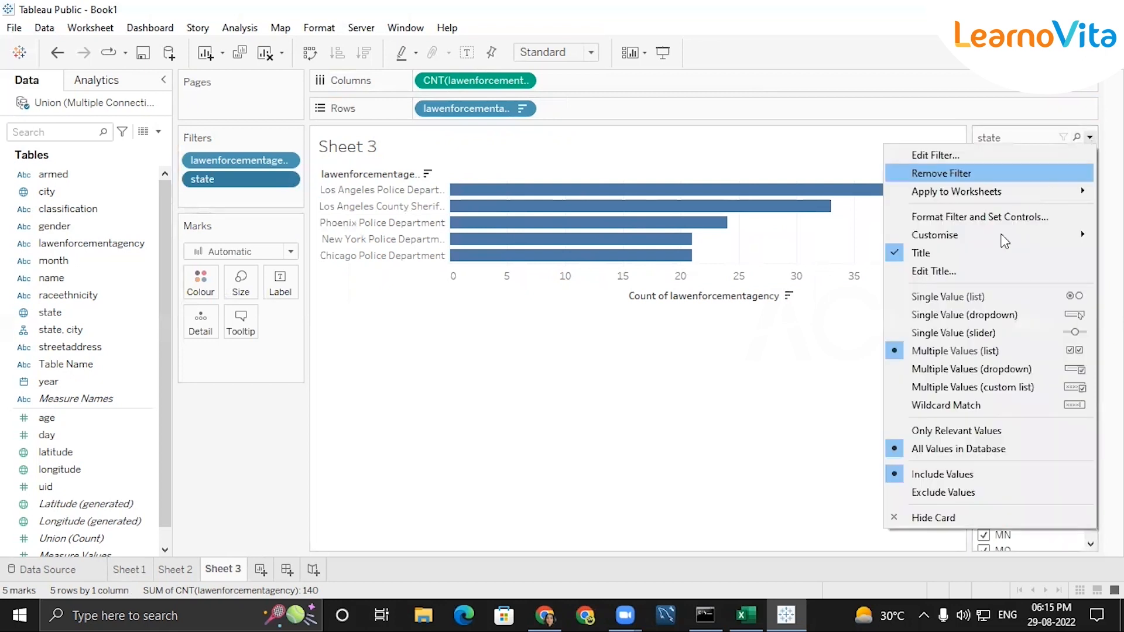
click(971, 316)
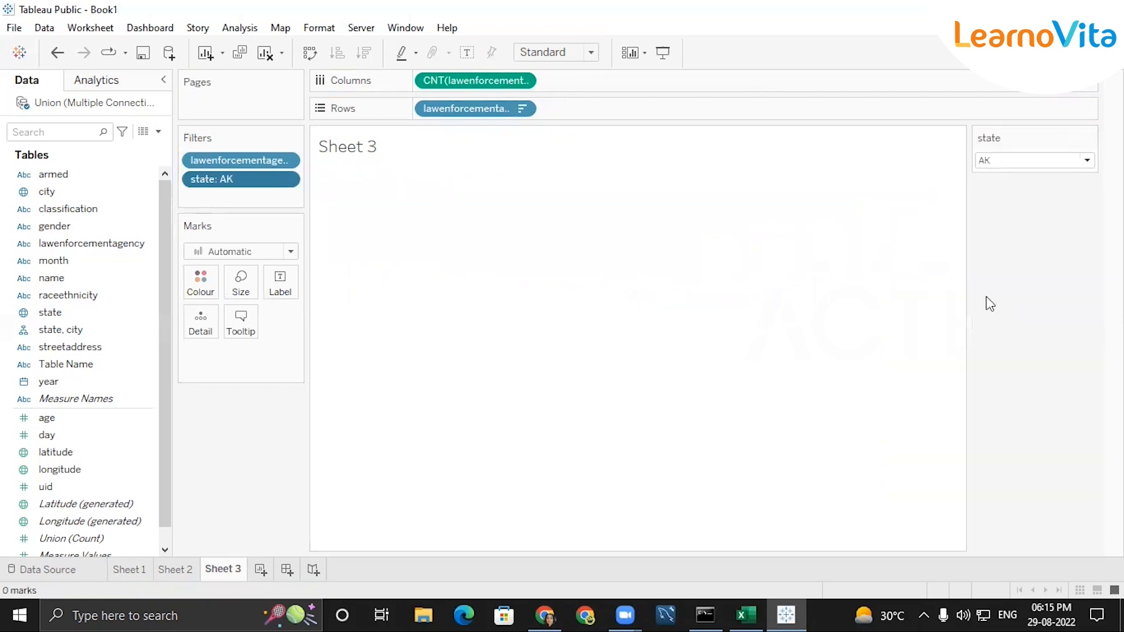
Try the state filter with AL, with all states and with AR to test the top 5 agencies chart
click(287, 162)
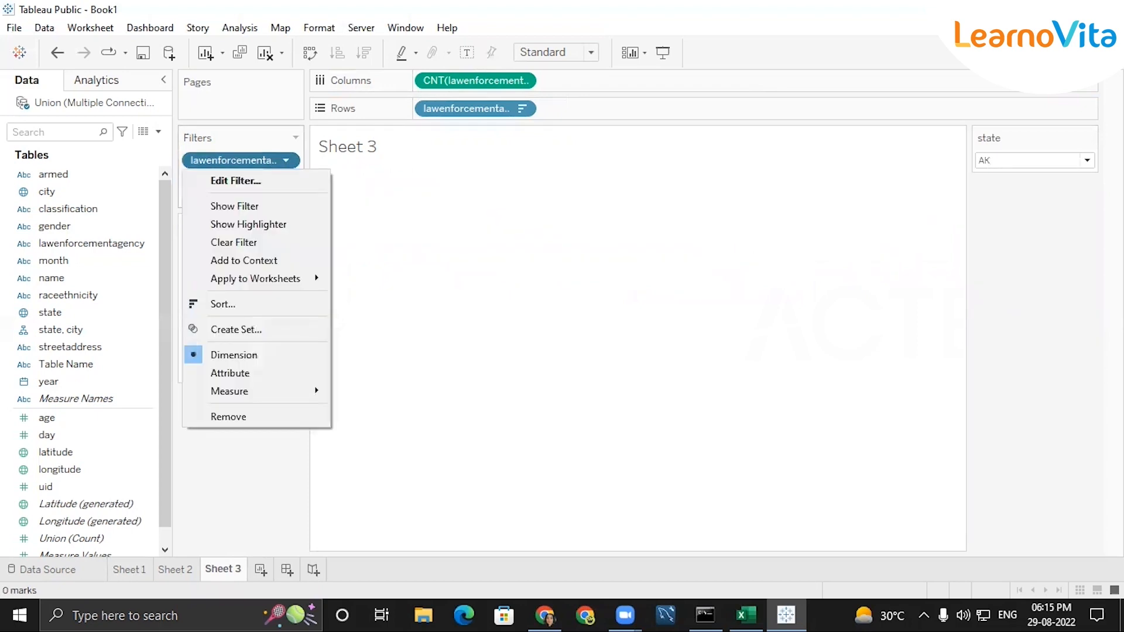
key(Escape)
click(1087, 161)
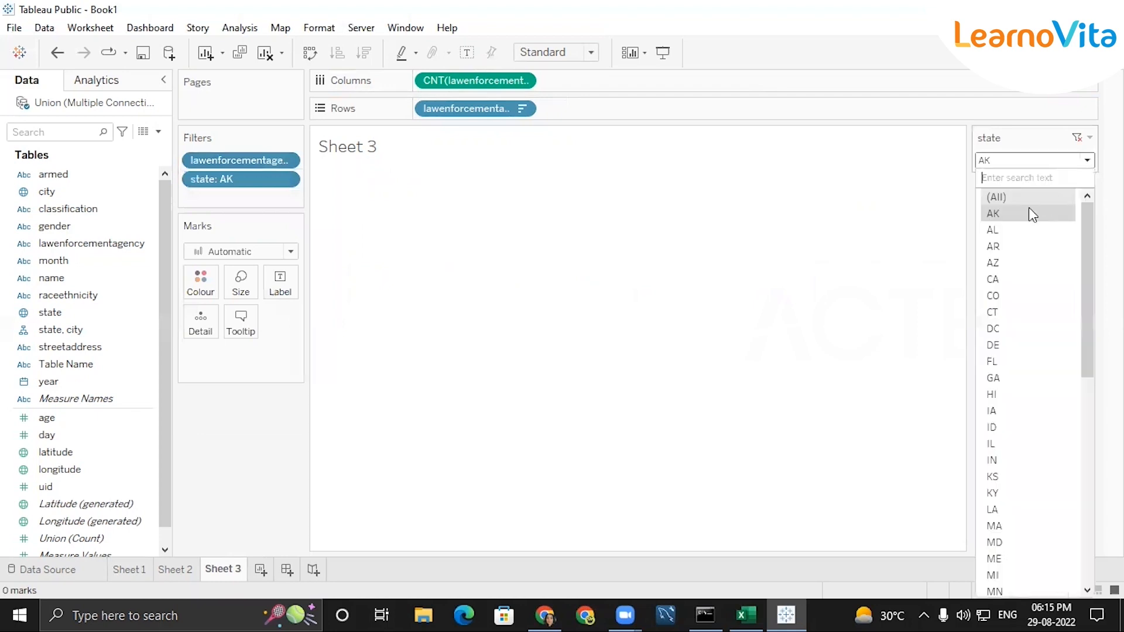
click(1010, 231)
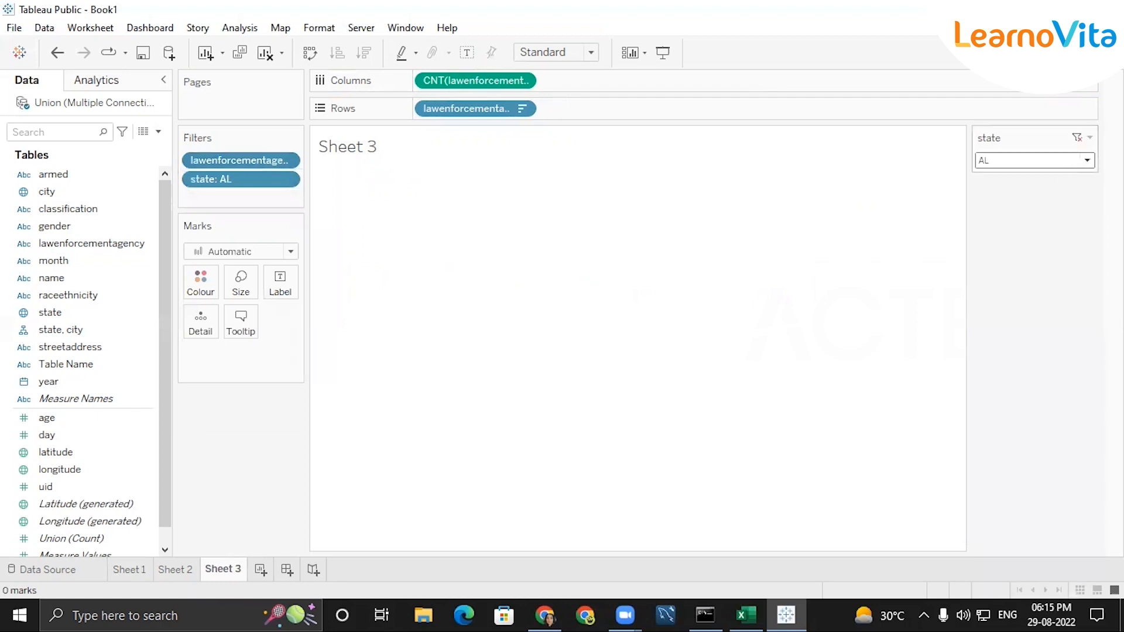
click(1087, 160)
click(1025, 202)
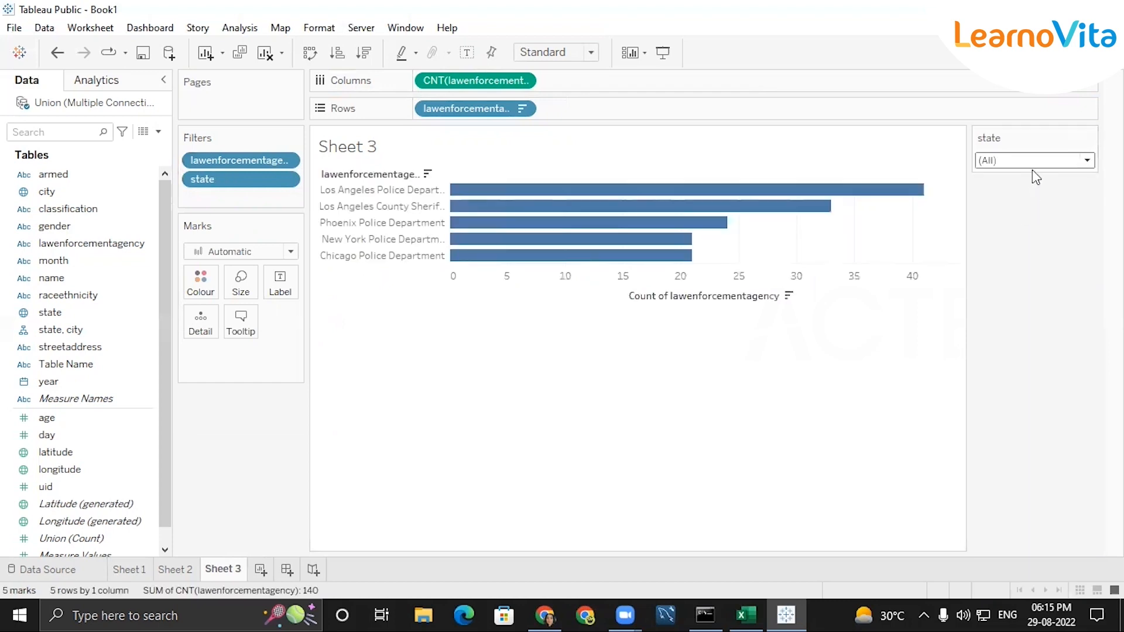
click(1088, 161)
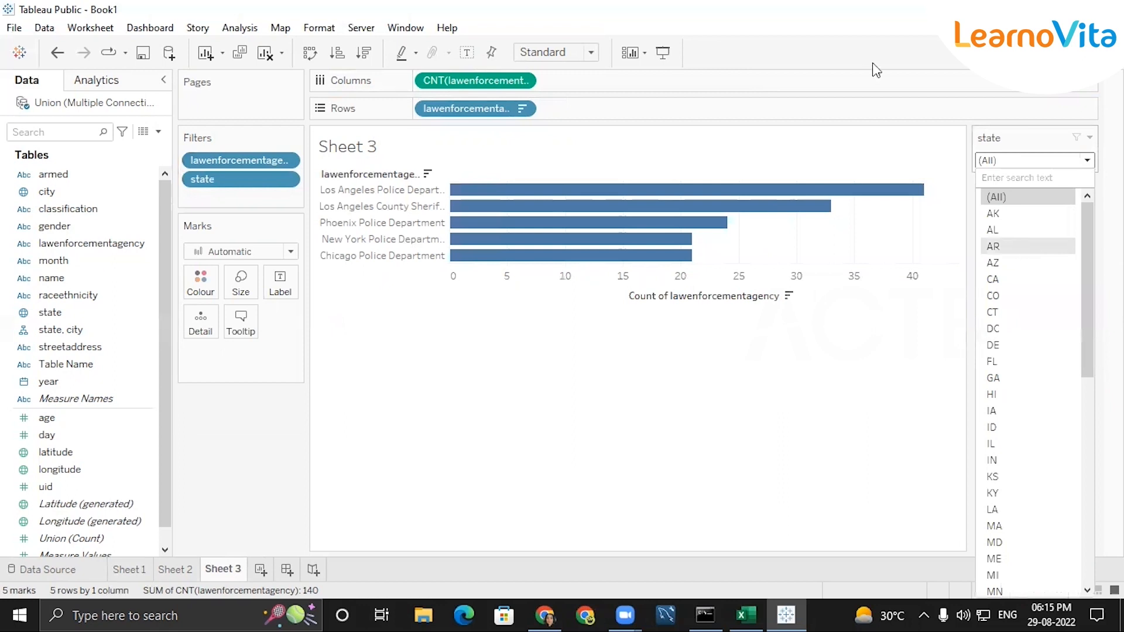
click(994, 246)
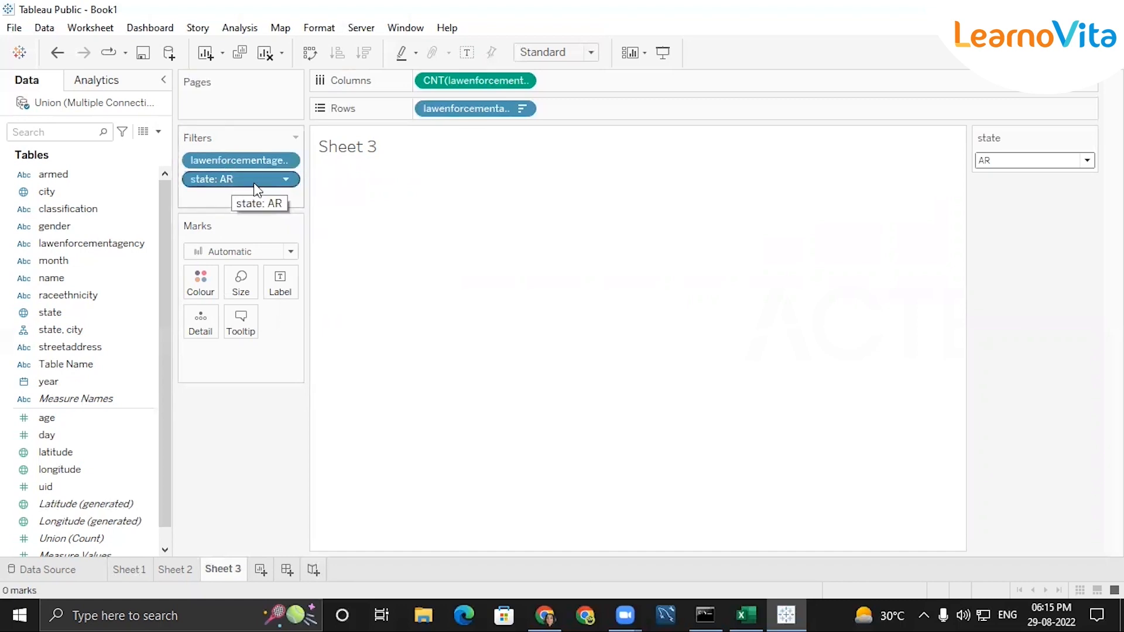
Add the state filter to context and set its selection to AL
click(286, 180)
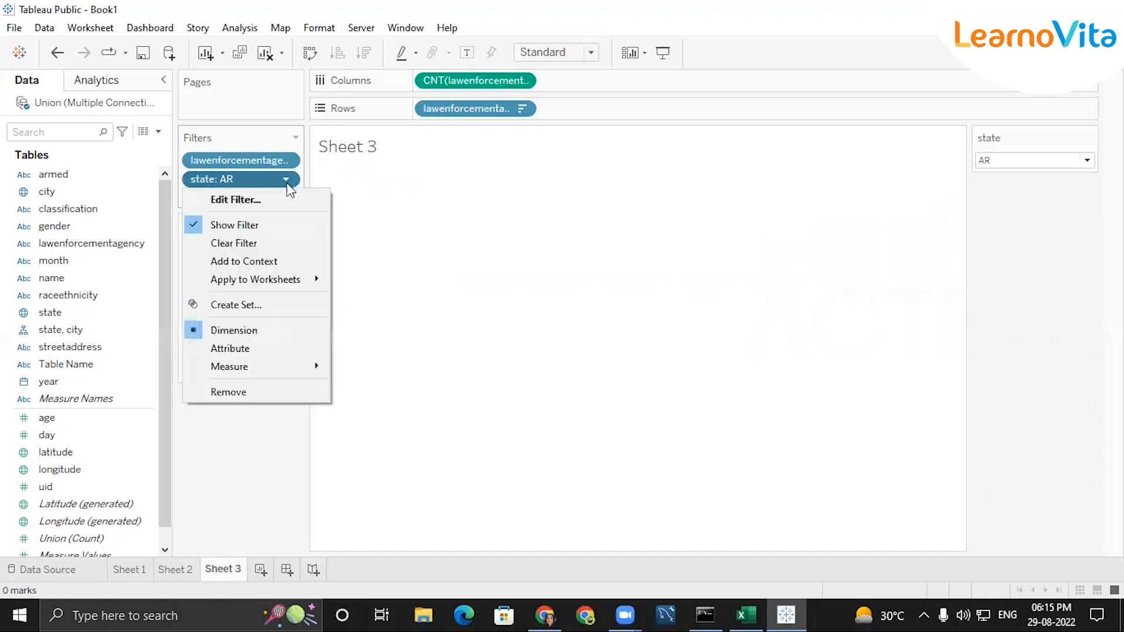
click(253, 261)
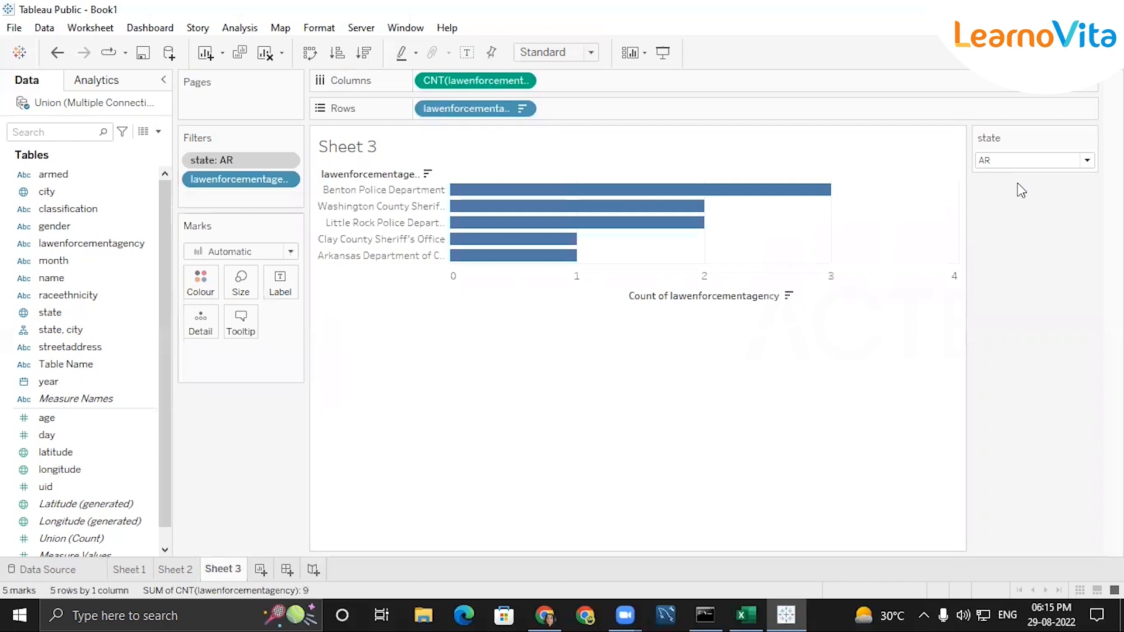
click(1089, 163)
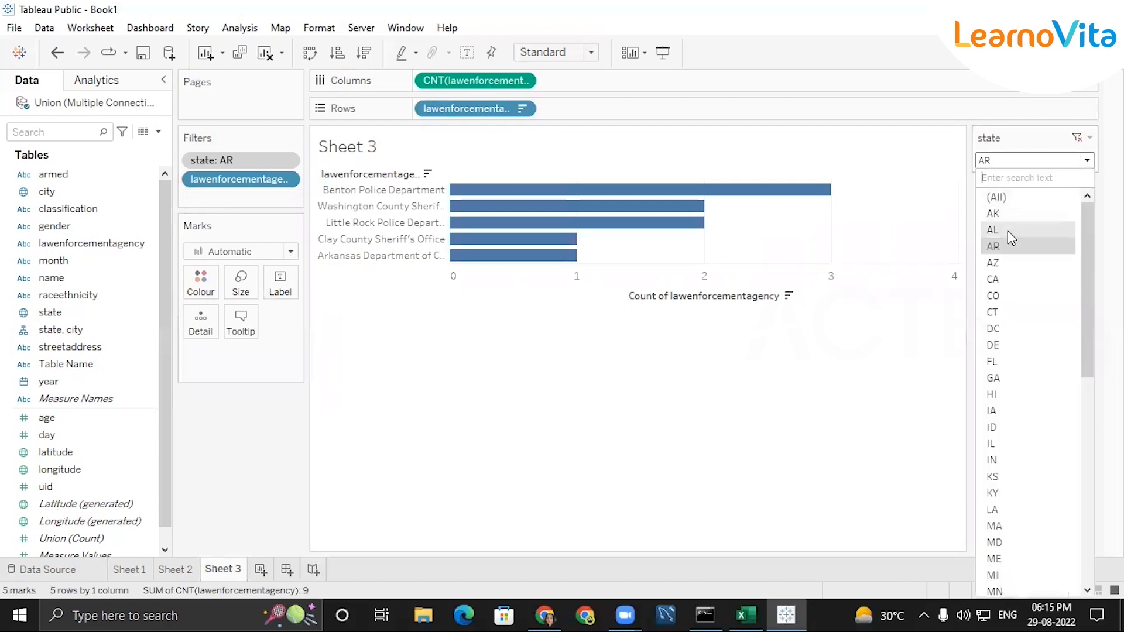
click(1002, 230)
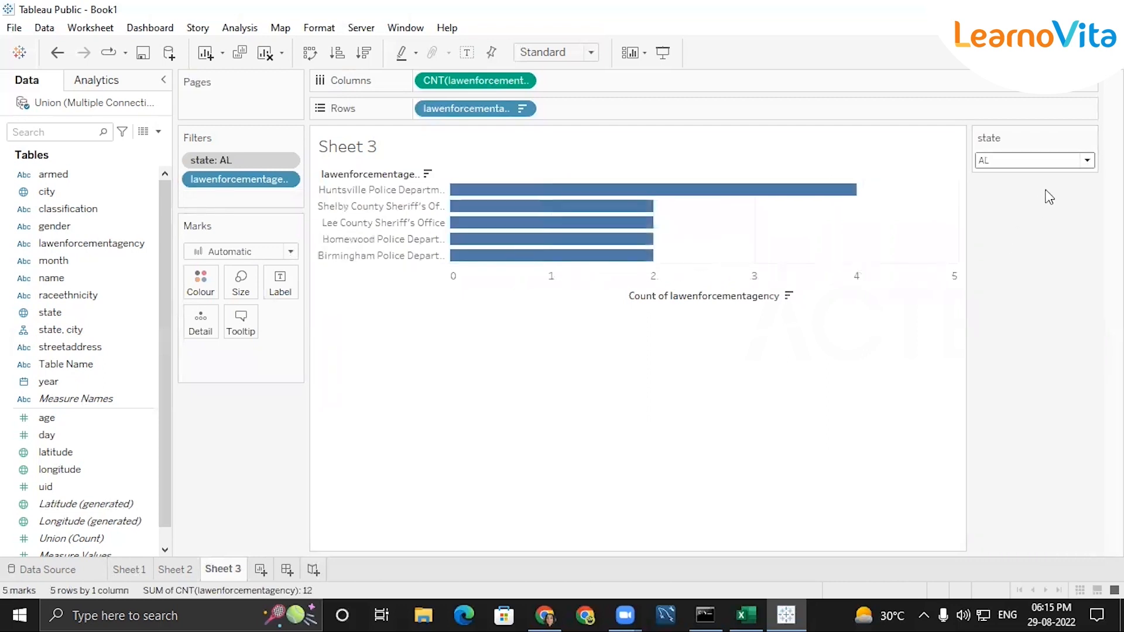
Set the state filter on Sheet 3 to TX and show mark labels on the agency bars
click(1089, 162)
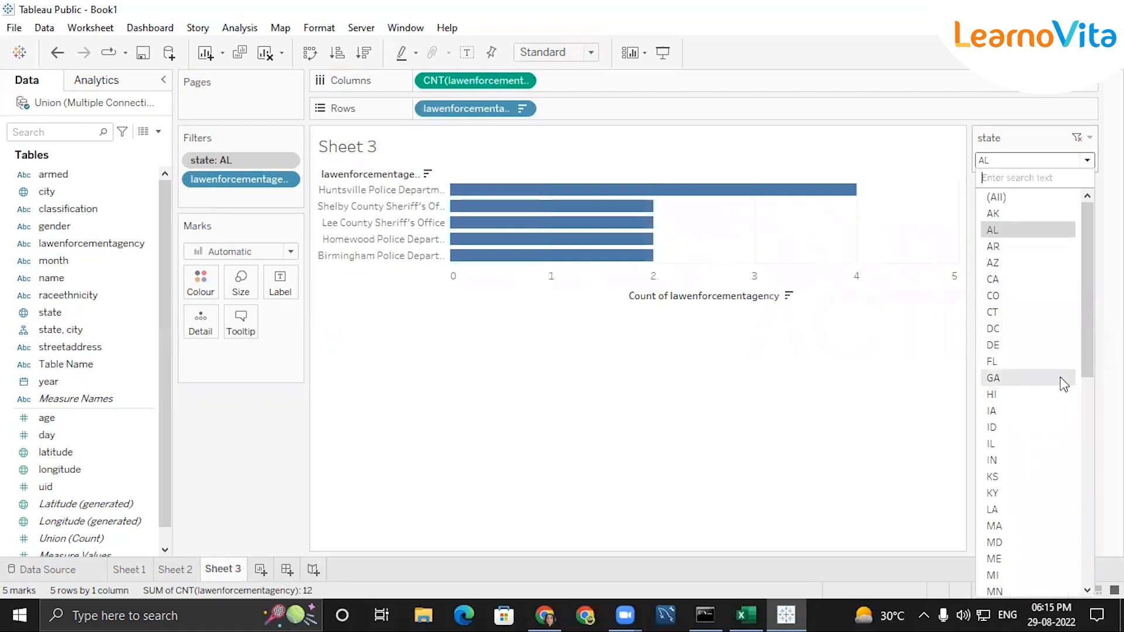
drag(1081, 346, 1082, 554)
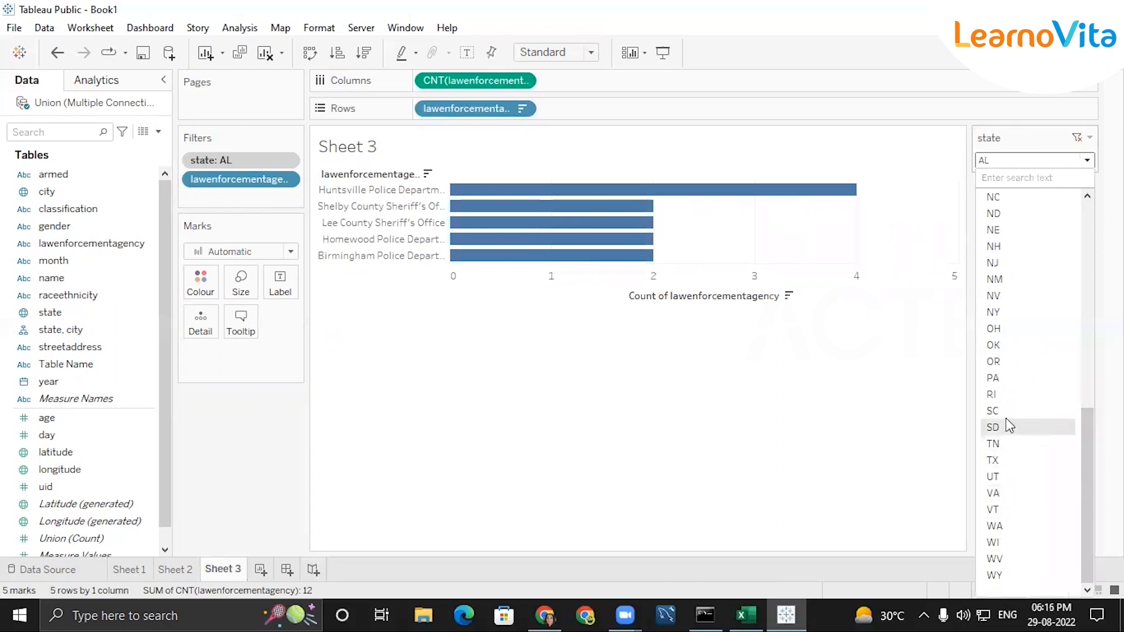
click(1002, 461)
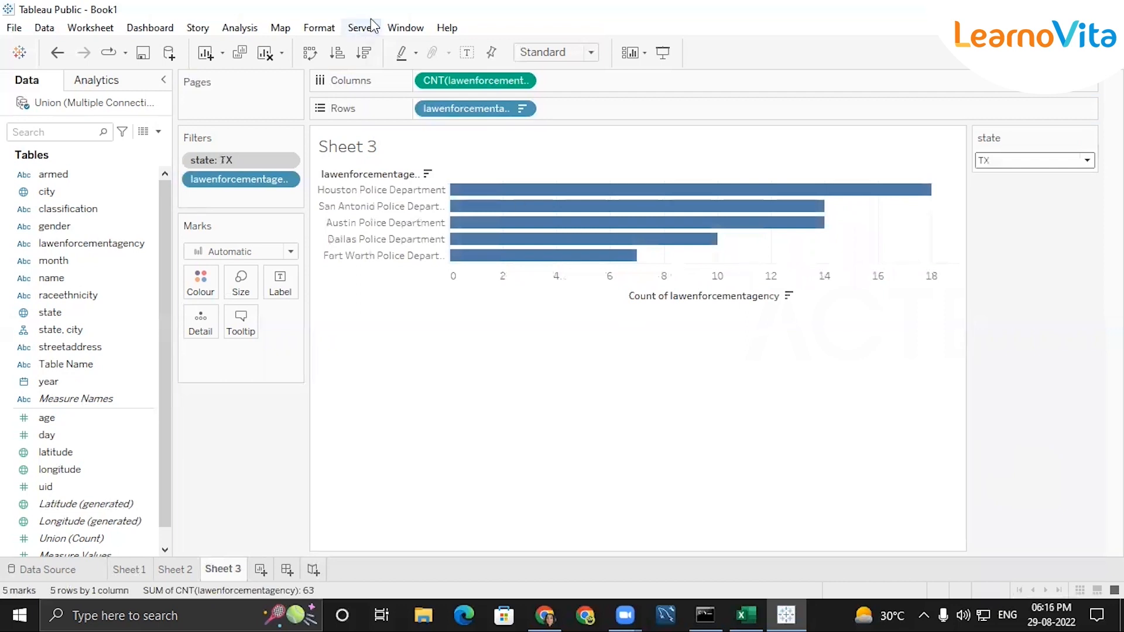
click(466, 52)
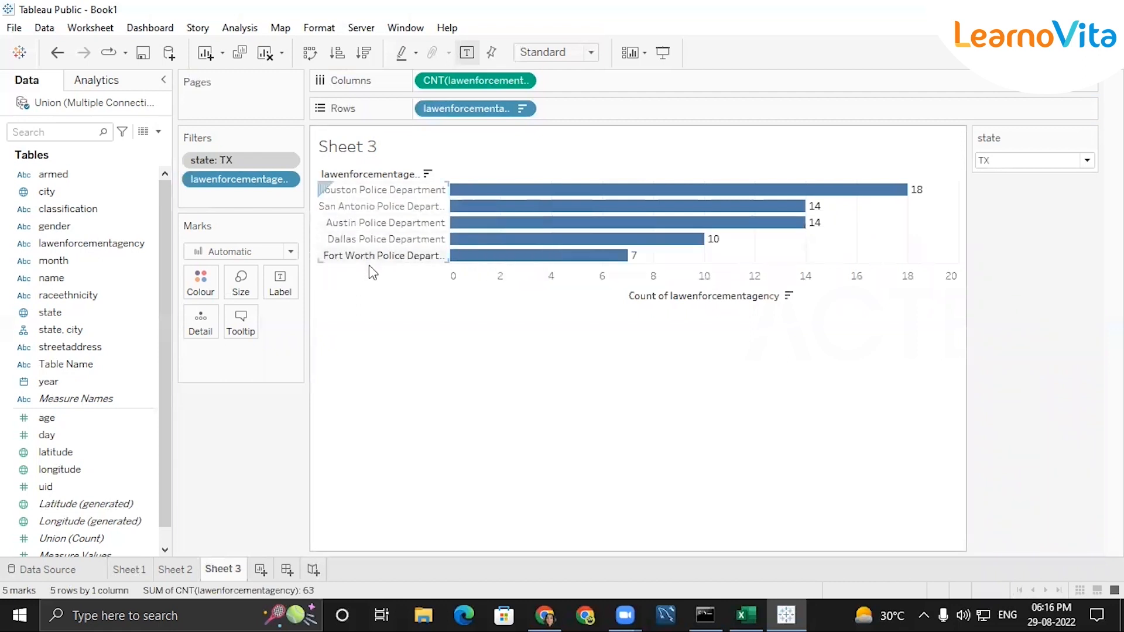
mouse_move(899, 193)
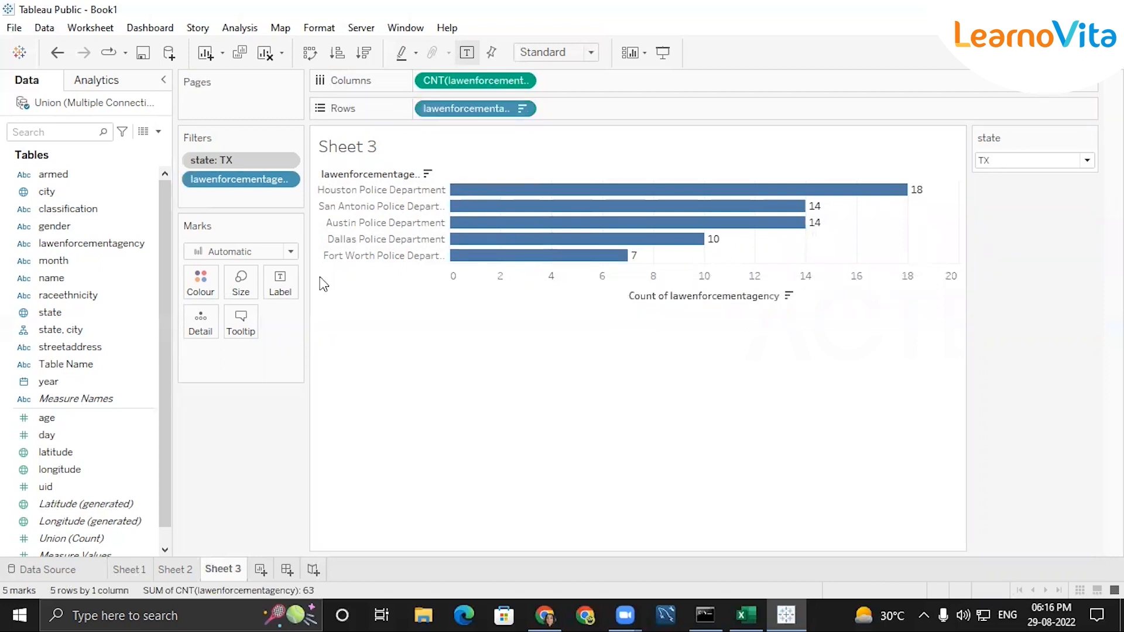
Review the state map on Sheet 2 and the gender chart on Sheet 1
click(183, 569)
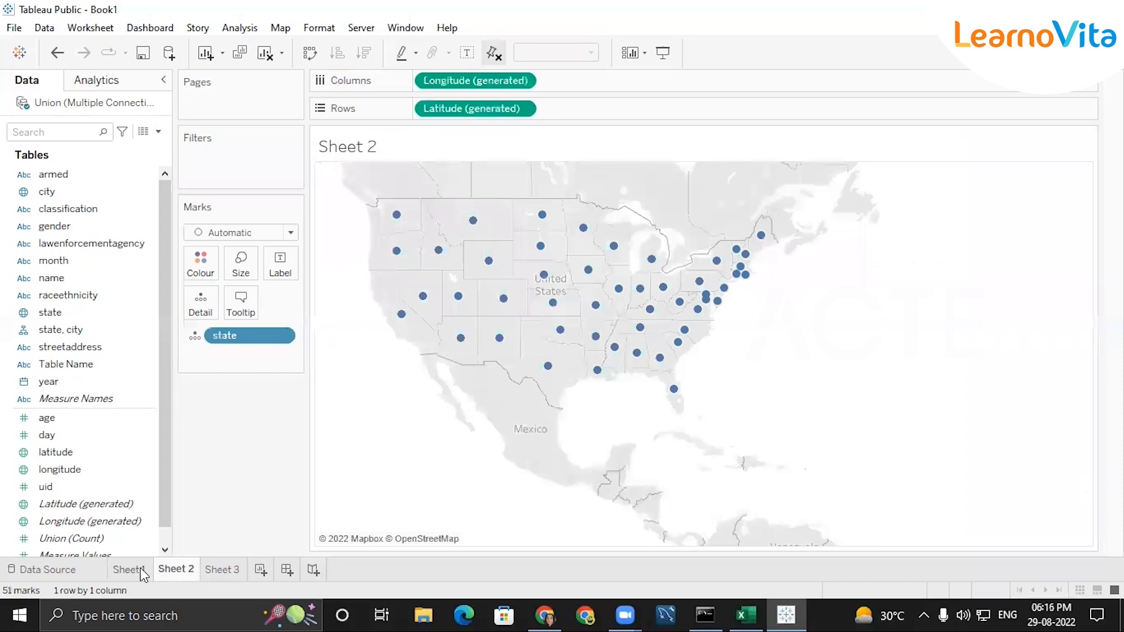
click(139, 567)
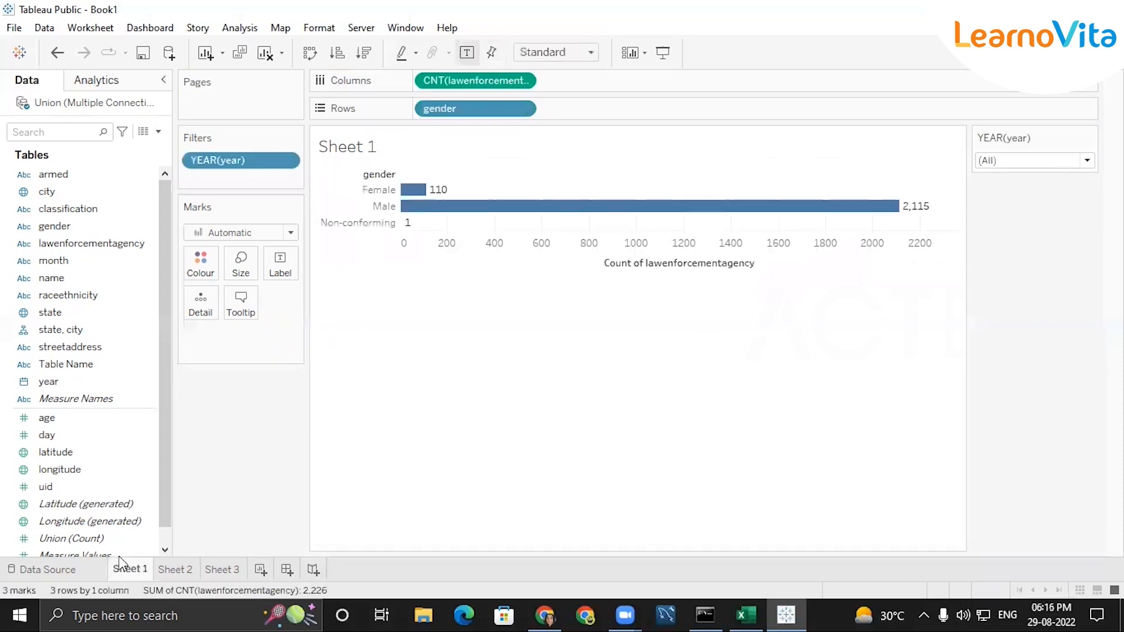
click(171, 571)
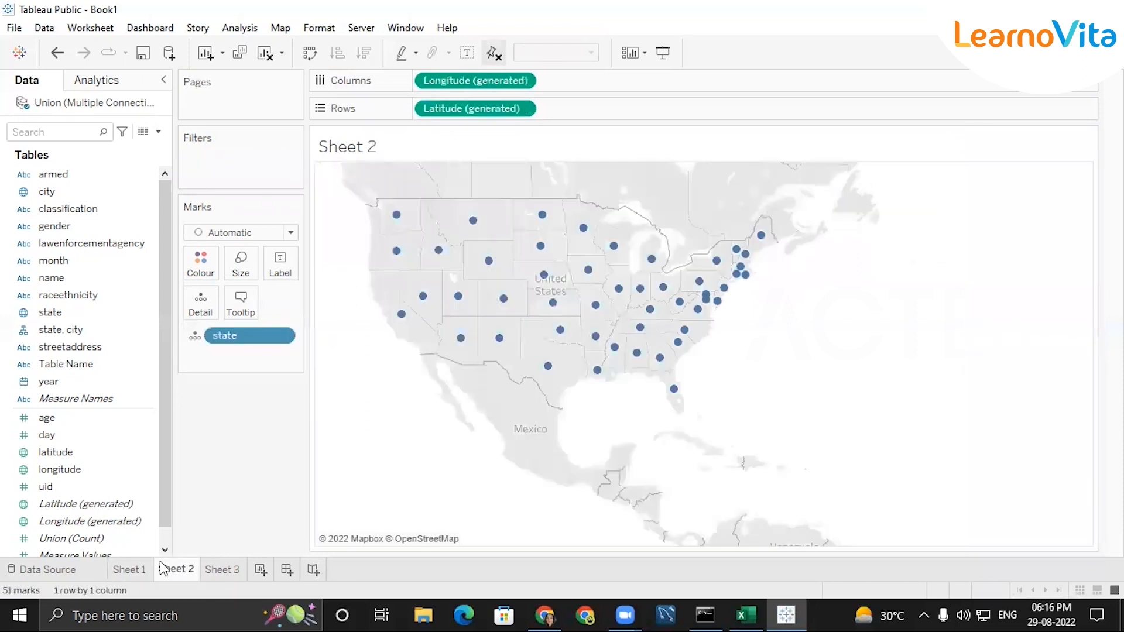
mouse_move(164, 569)
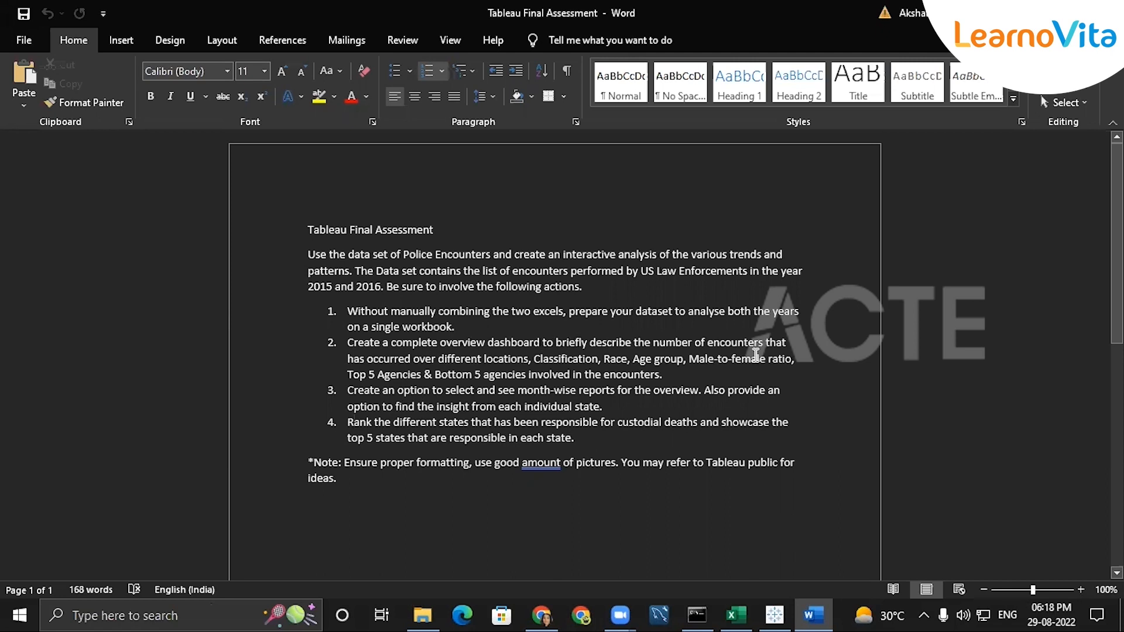
Read the Tableau Final Assessment document in Word, especially task 1 on preparing both years' data in a single workbook
scroll(687, 527, down, 10)
scroll(688, 527, up, 10)
drag(371, 310, 472, 332)
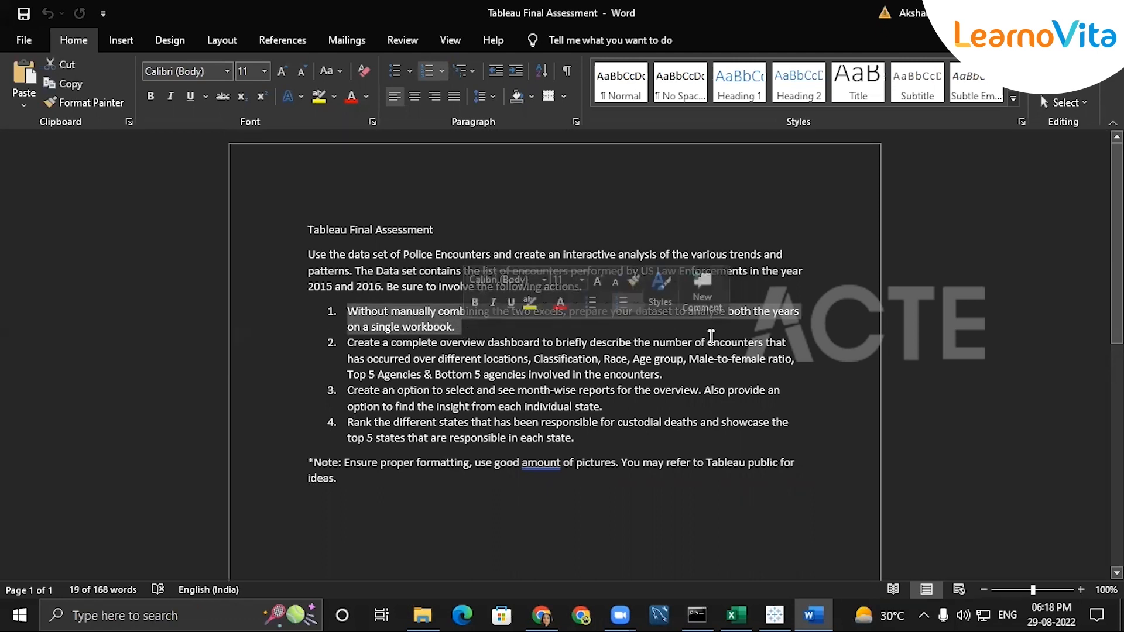
click(811, 319)
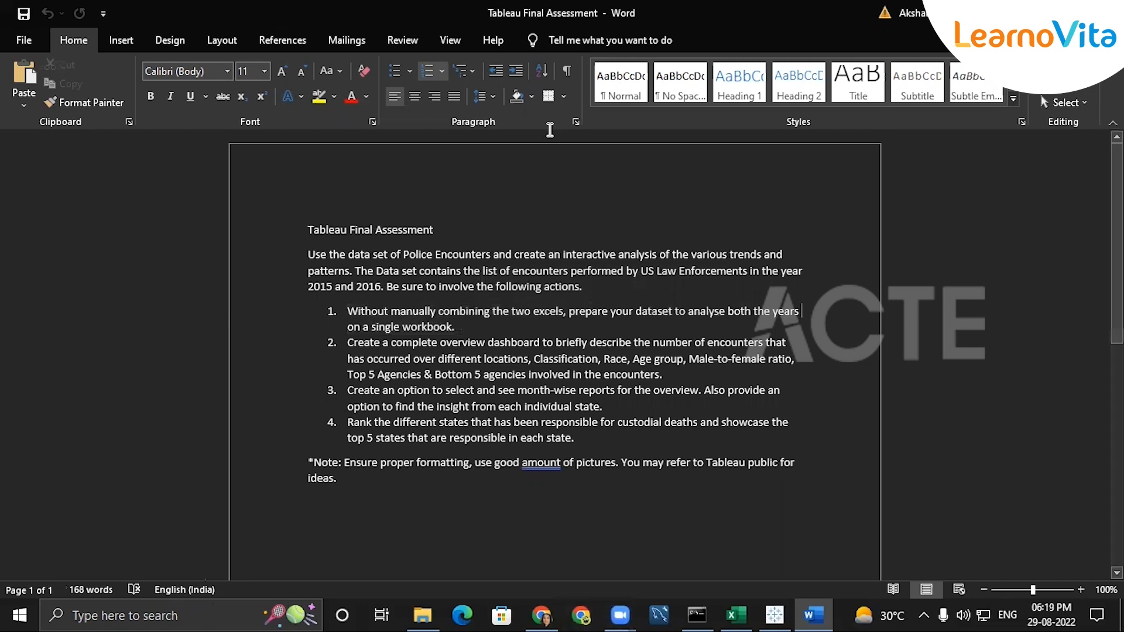
key(alt+Tab)
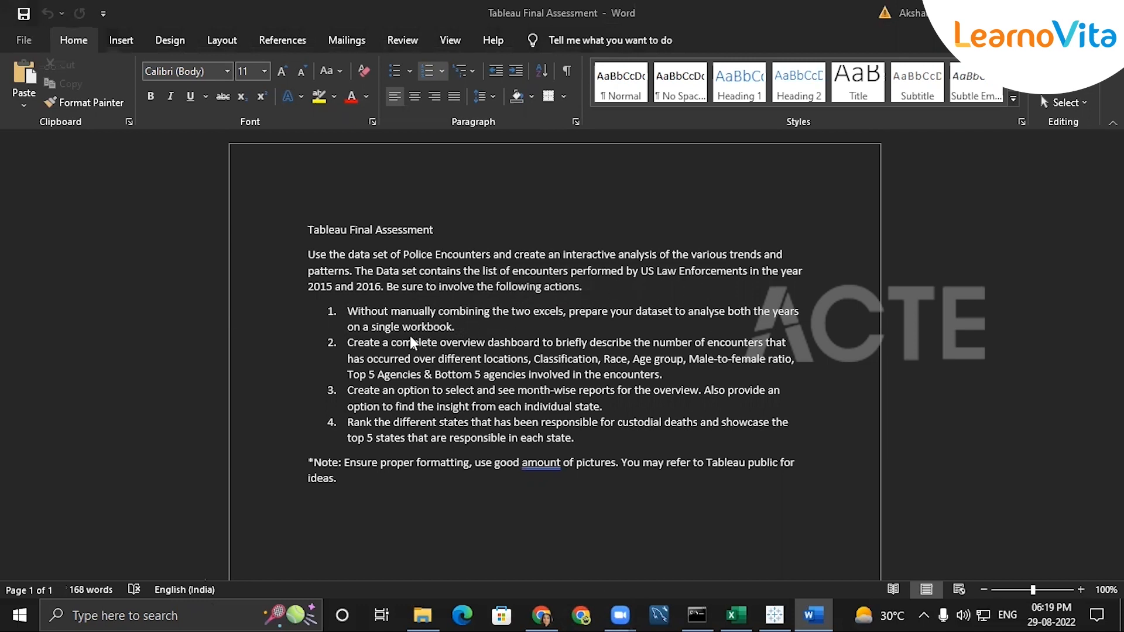
key(alt+Tab)
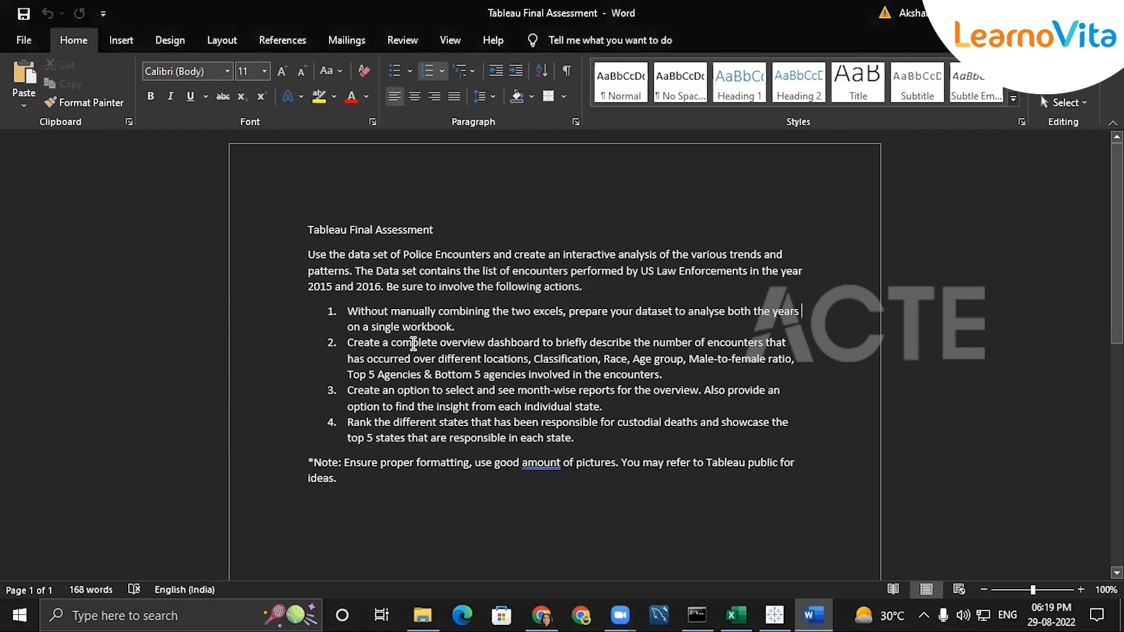
Examine task 2 of the assessment, covering encounters by location, classification, race, age group, male-to-female ratio and agencies
drag(654, 343, 835, 353)
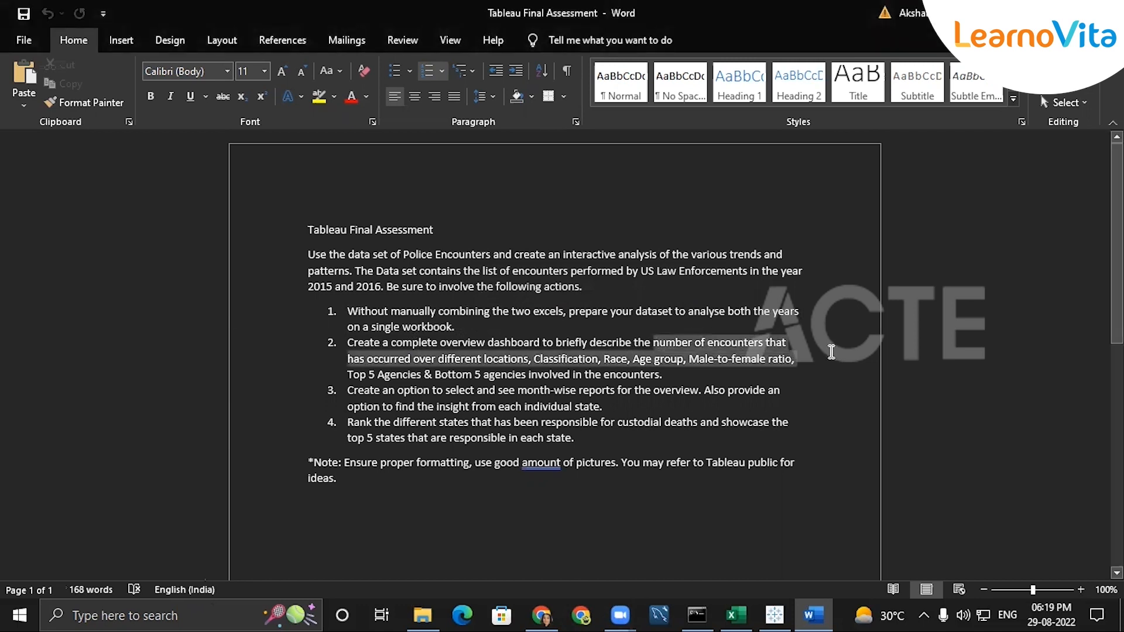
click(434, 363)
click(519, 359)
drag(537, 359, 596, 357)
click(616, 360)
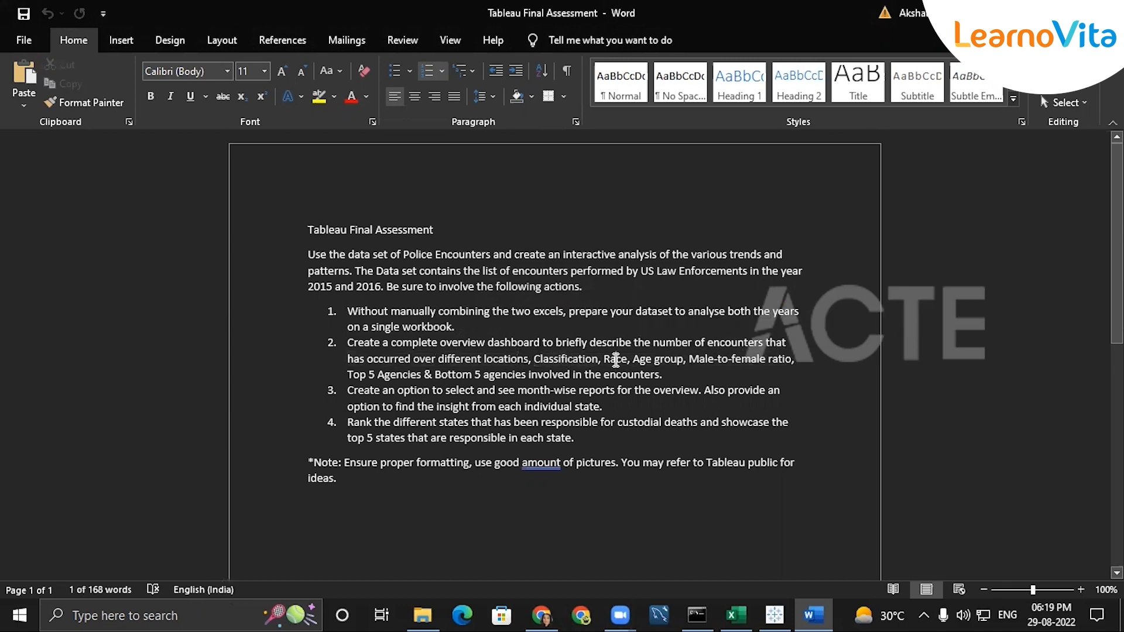
drag(633, 361, 681, 363)
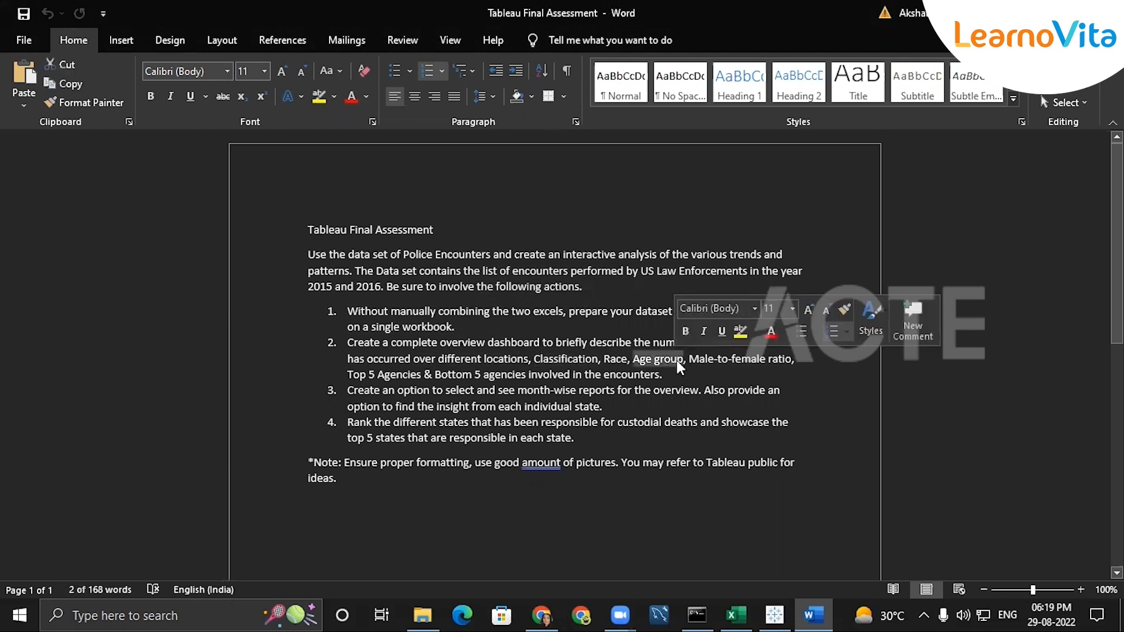
drag(690, 359, 817, 375)
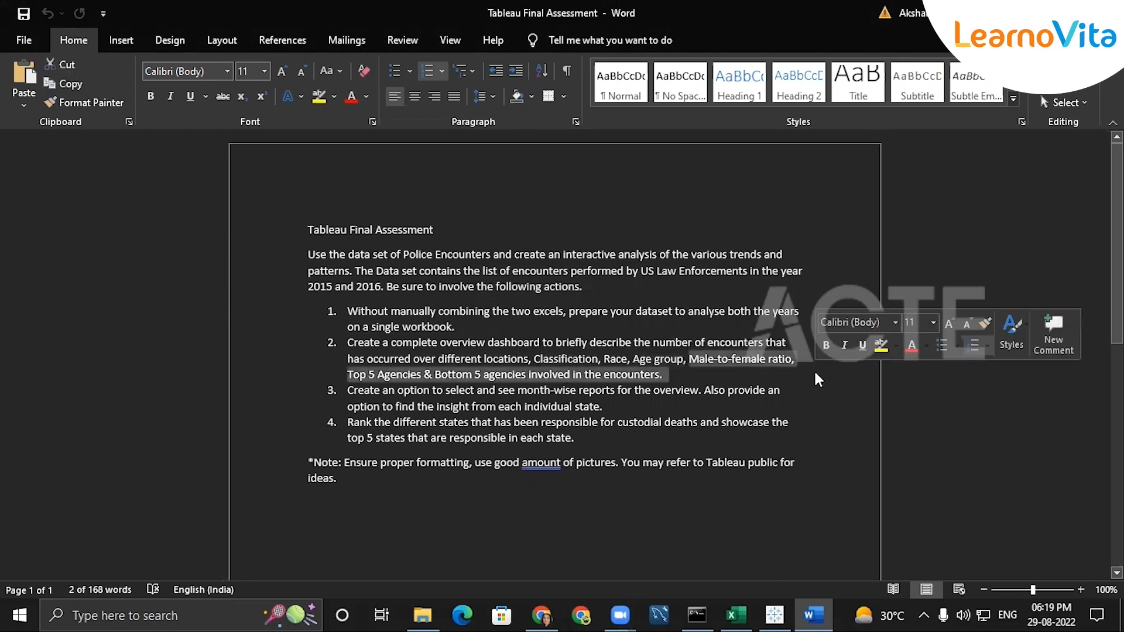
click(698, 369)
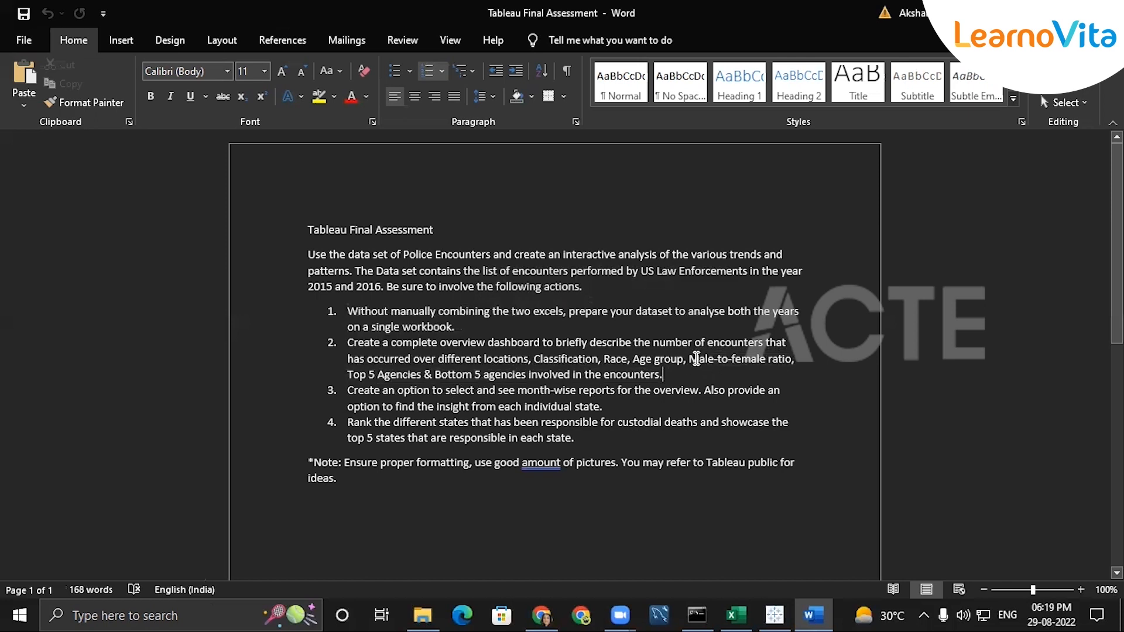
drag(699, 359, 779, 357)
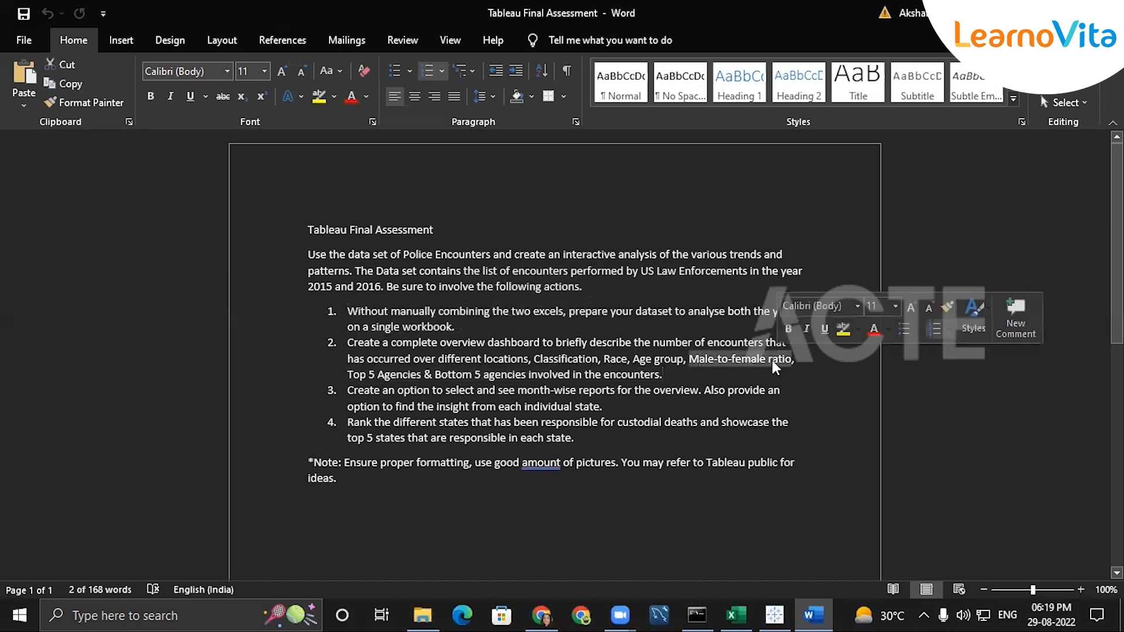
Switch to Tableau Public and check the gender chart on Sheet 1 against the assessment's male-to-female ratio requirement
click(774, 615)
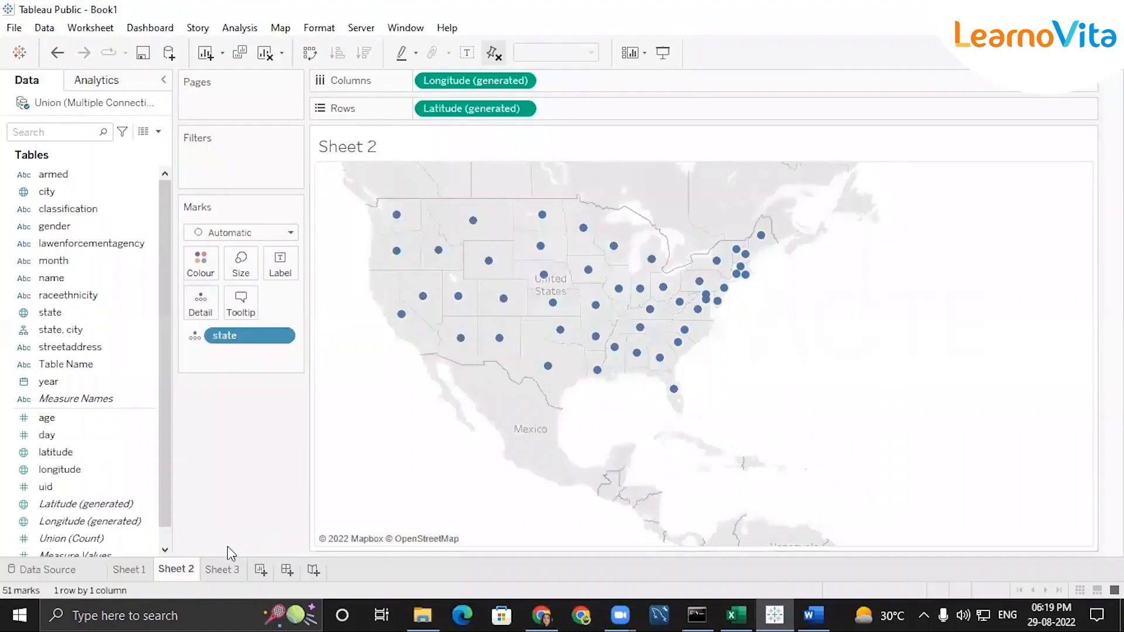
click(129, 570)
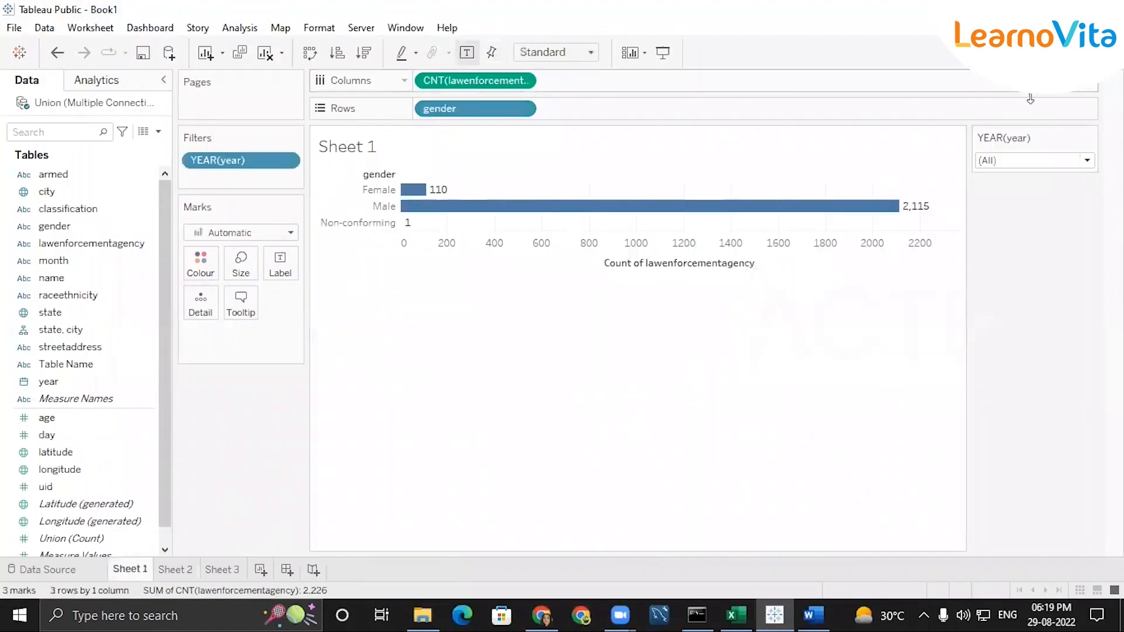
key(alt+Tab)
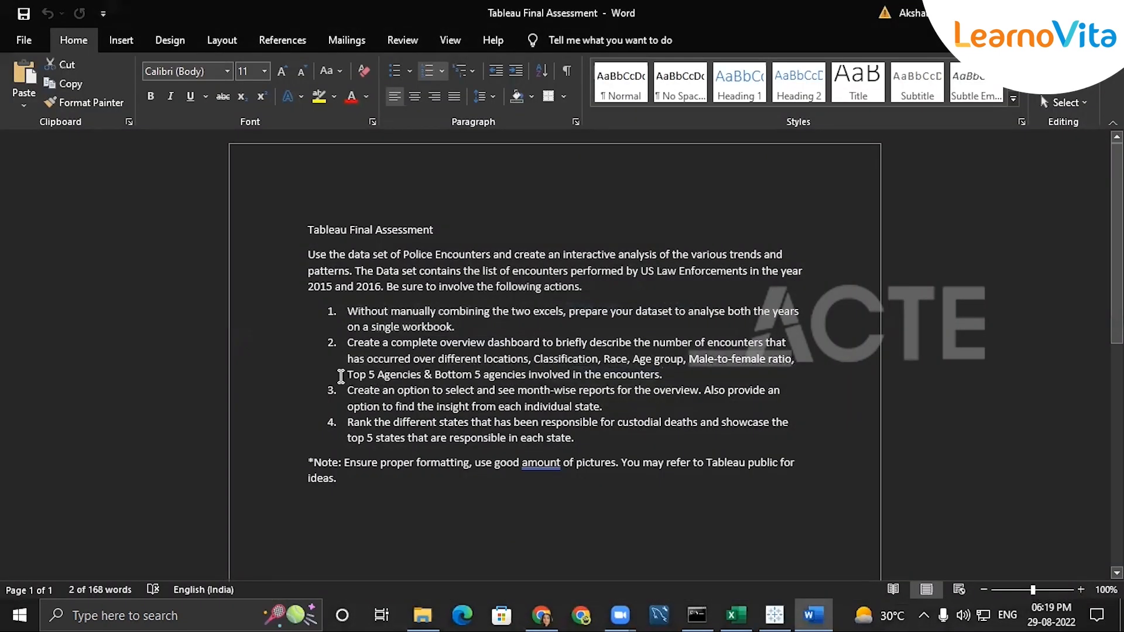
Compare the assessment's top 5 and bottom 5 agencies requirement with Sheet 3 and its state filter in Tableau Public
drag(348, 375, 571, 375)
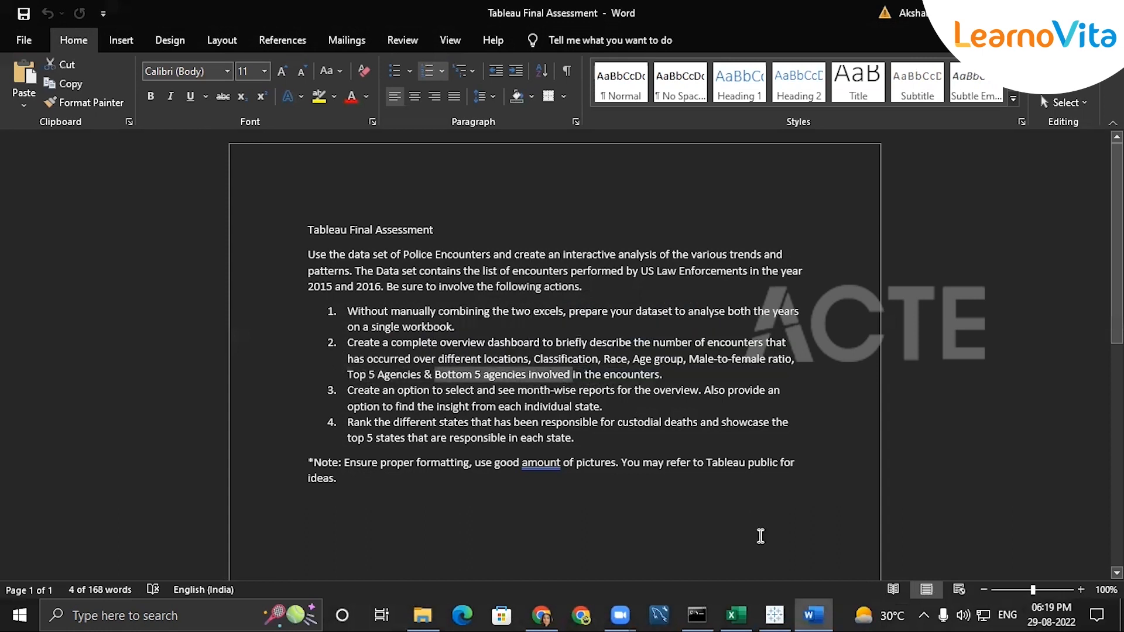
click(774, 615)
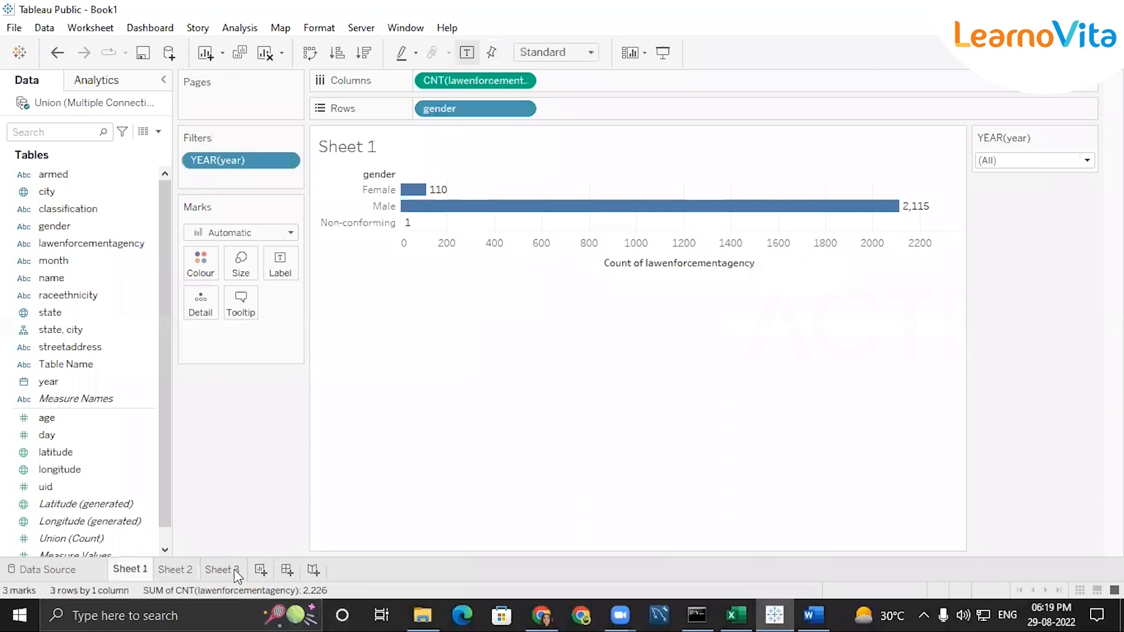
click(173, 571)
click(223, 571)
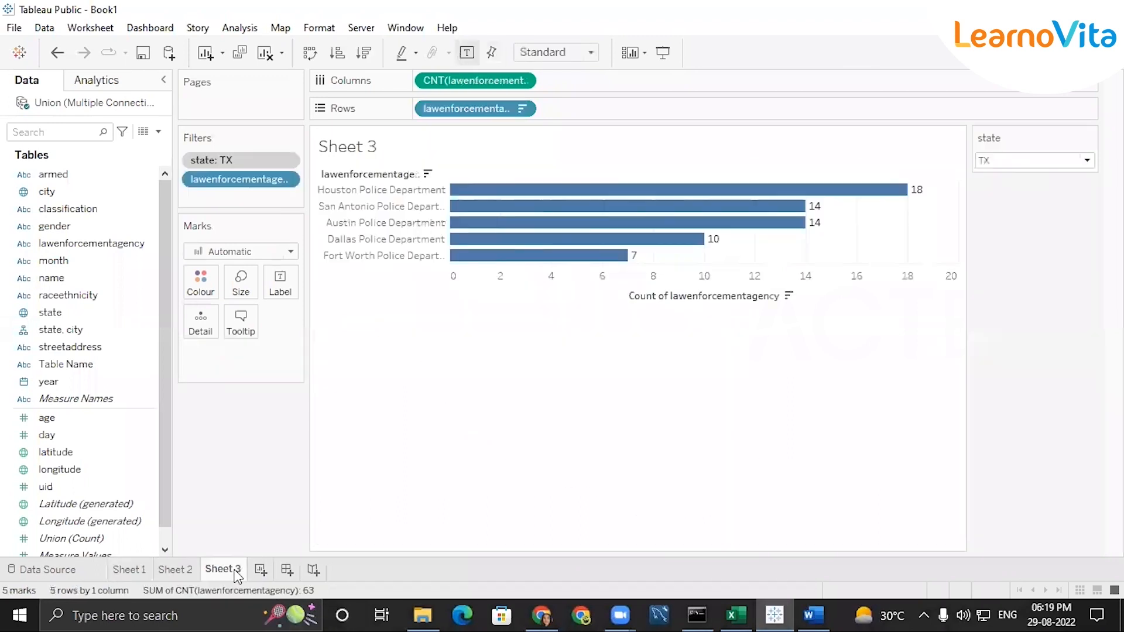
click(1087, 161)
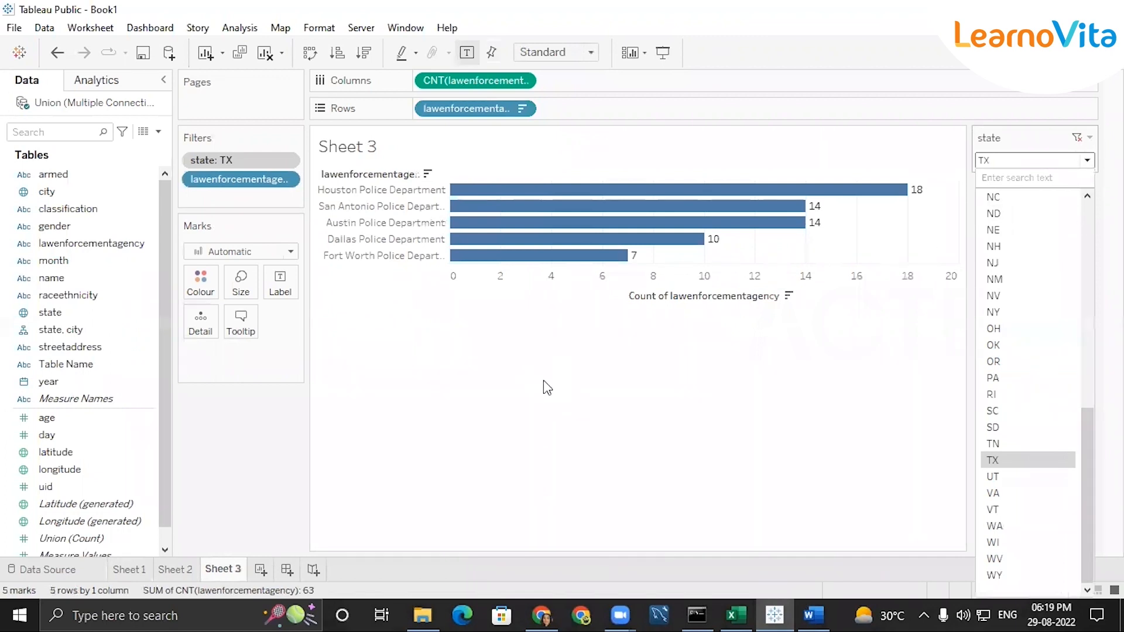
click(504, 386)
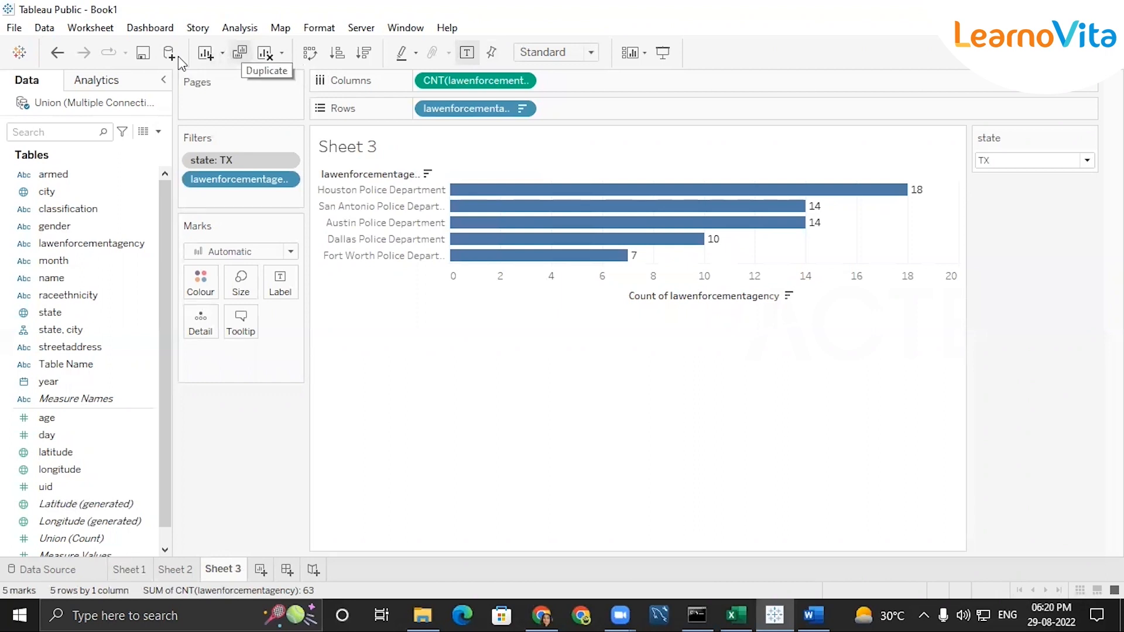
Duplicate Sheet 3 and change the copy's lawenforcementagency filter to the bottom 5 by count
click(239, 52)
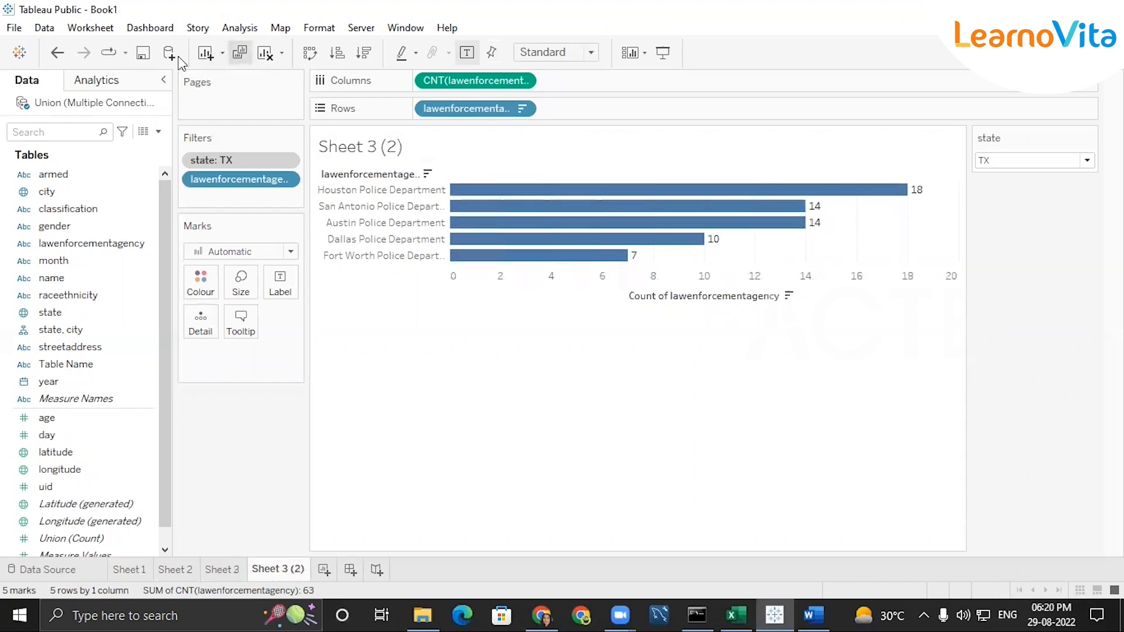
click(287, 180)
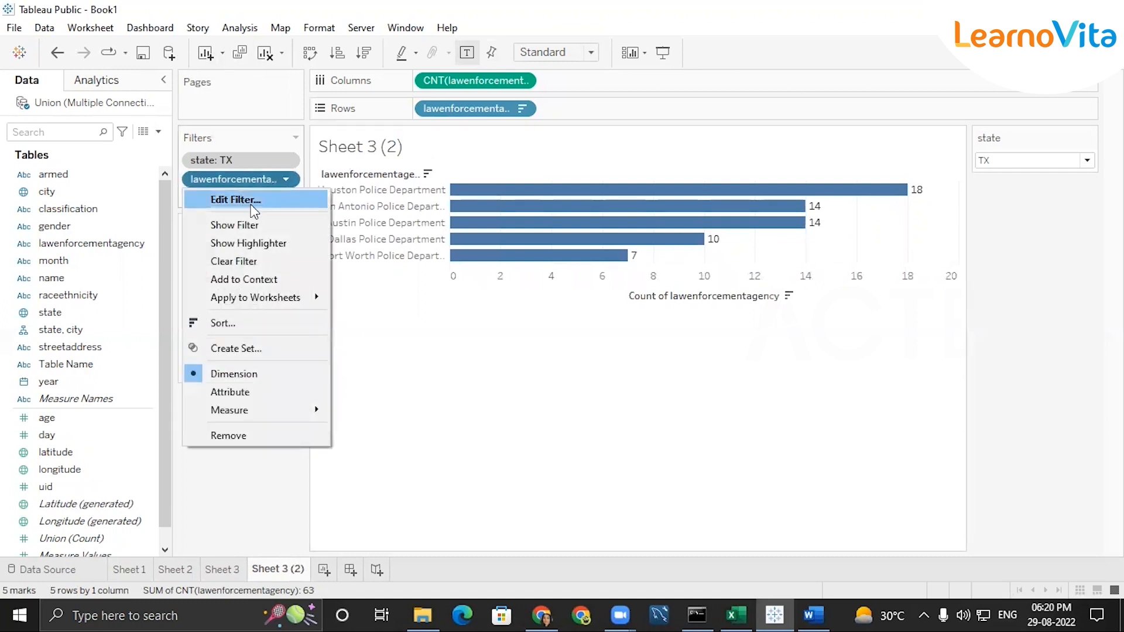
click(259, 204)
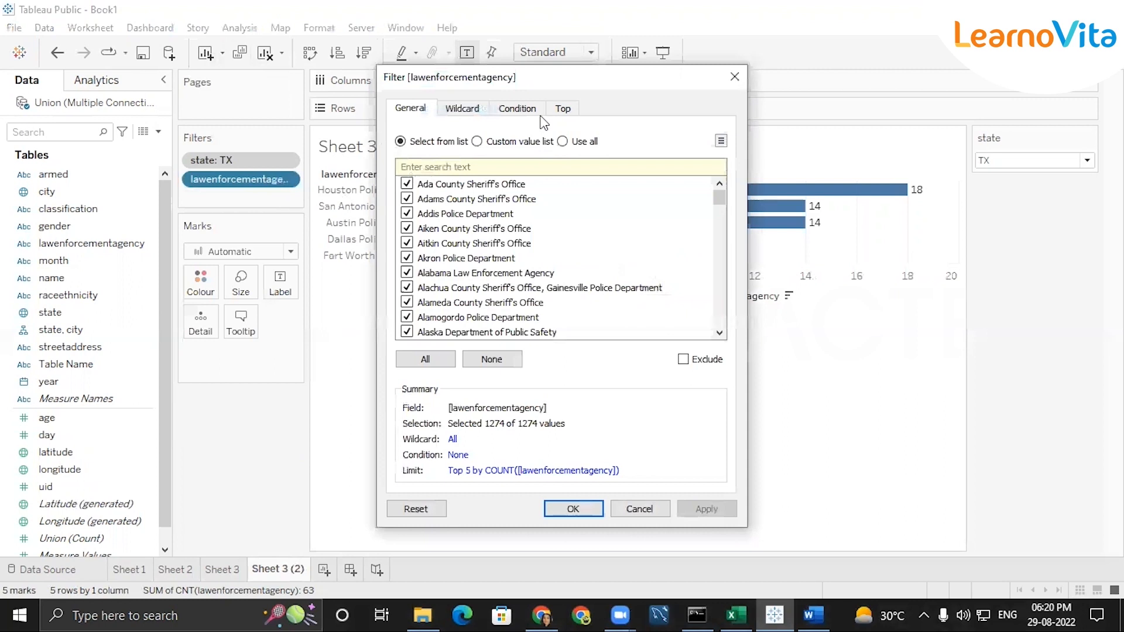
click(543, 115)
click(486, 170)
click(463, 193)
click(573, 510)
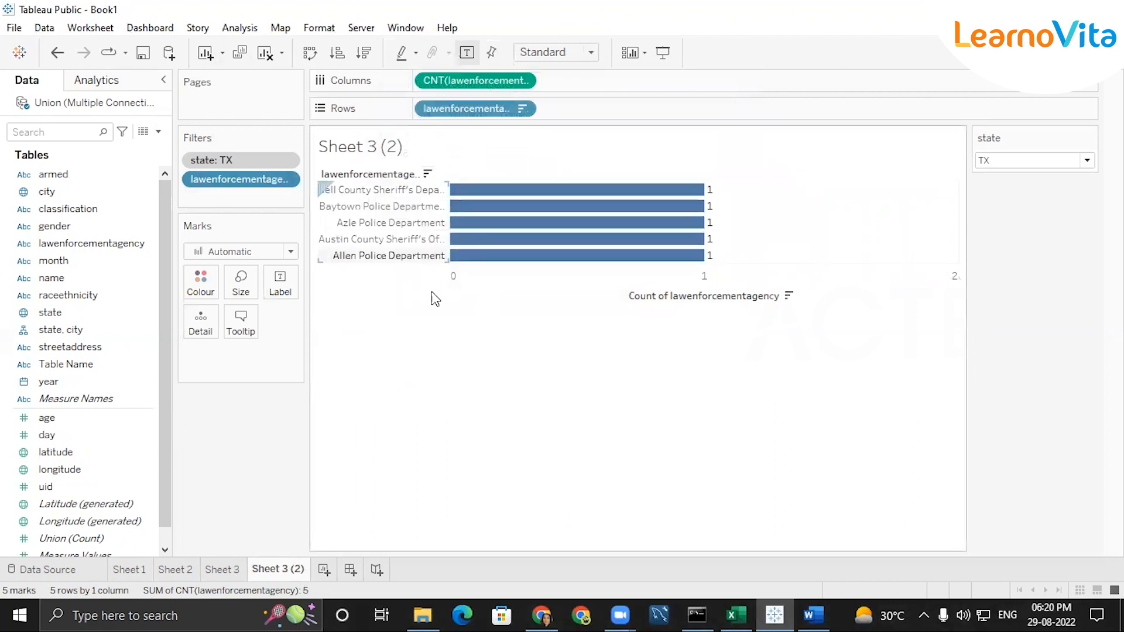
Rename the duplicated sheet as "botoom 5 agency"
double_click(280, 567)
text(bot)
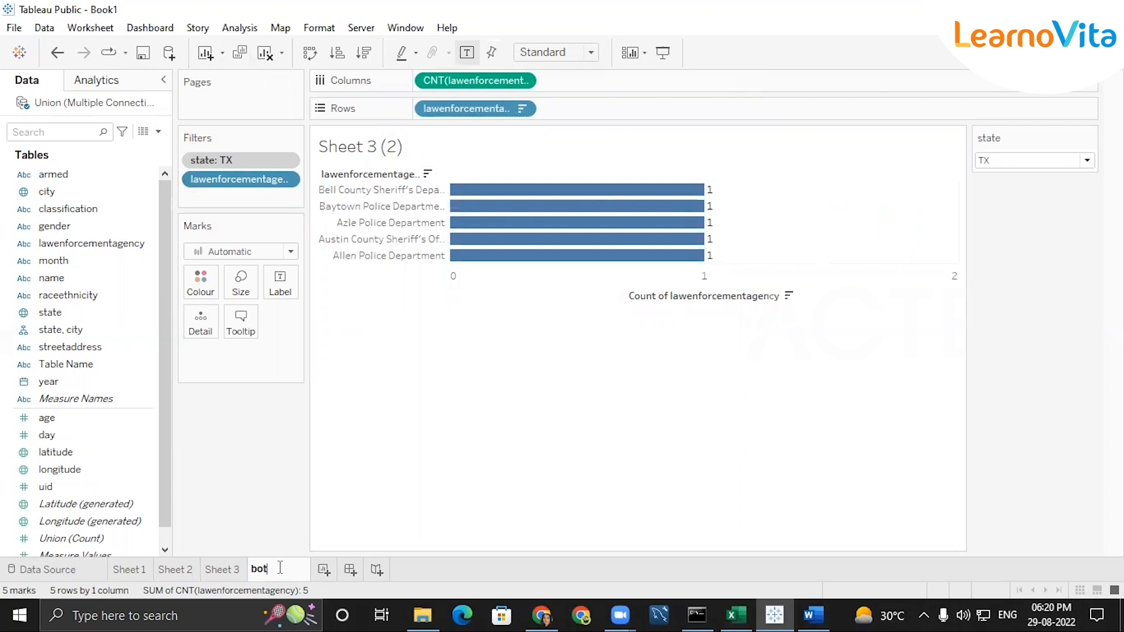
text(oon 5 agency)
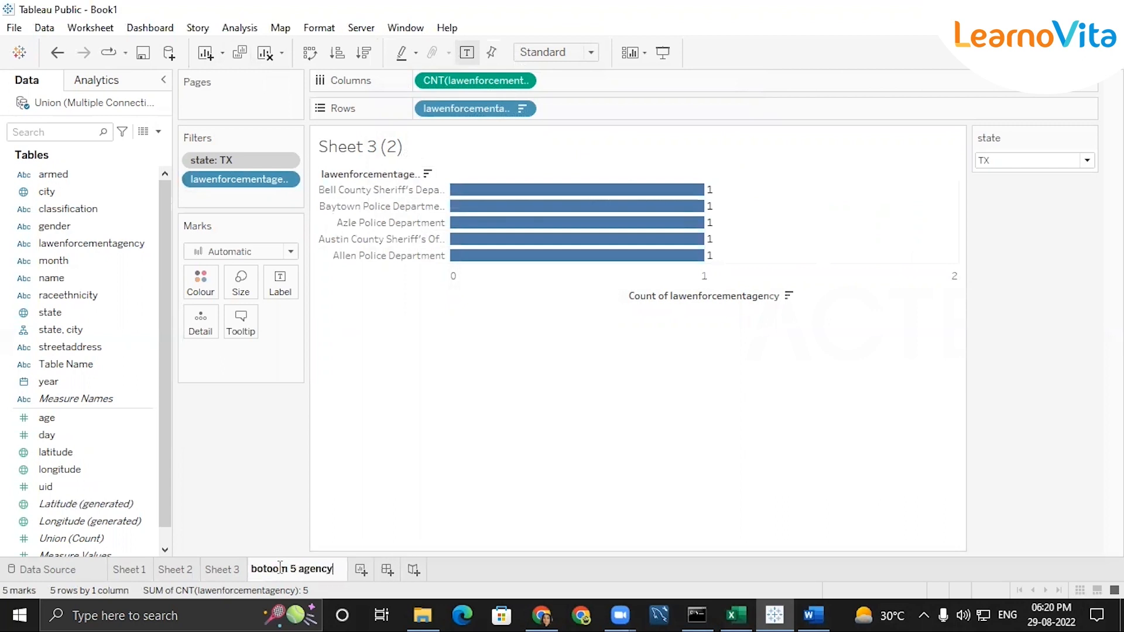
key(Return)
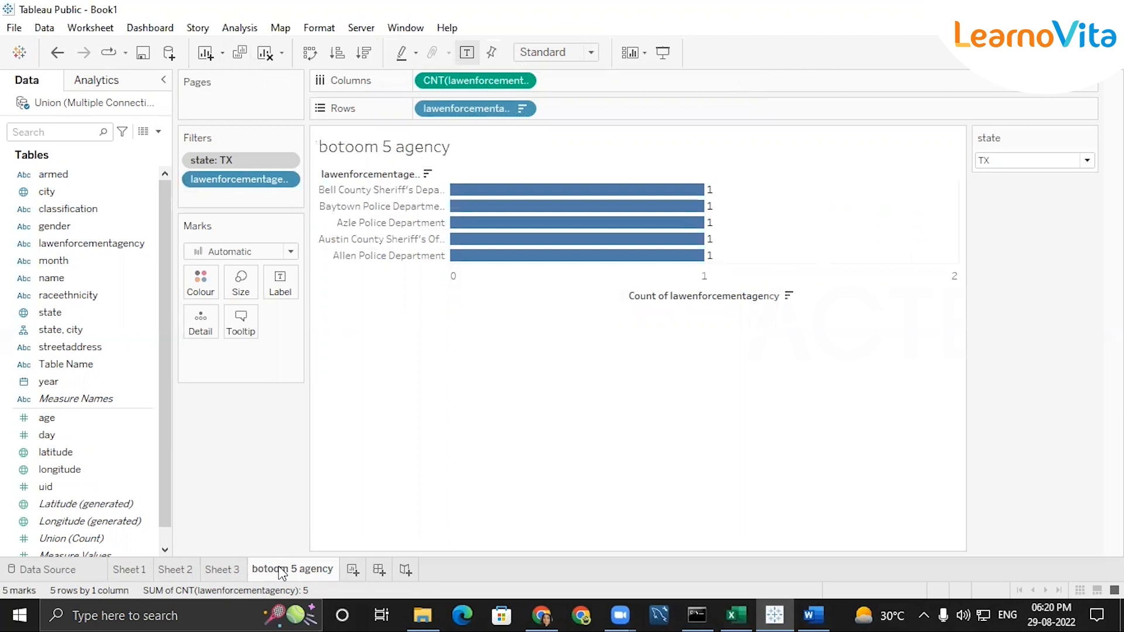
Rename Sheet 3 as "top 5 agency"
click(228, 571)
double_click(227, 570)
key(BackSpace)
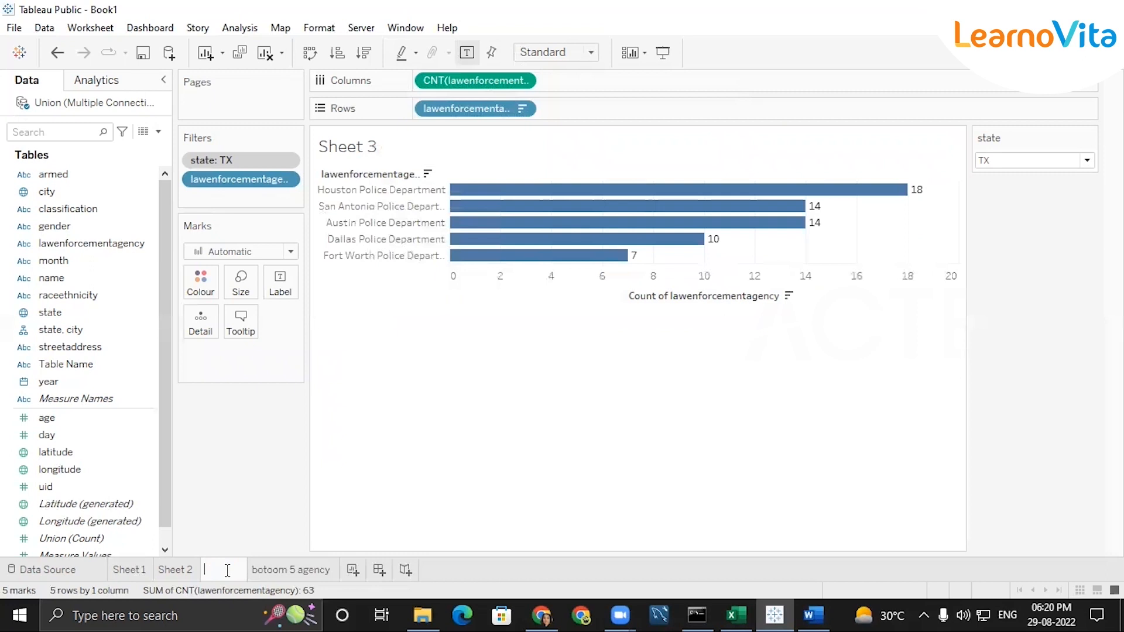
text(top 5 agency)
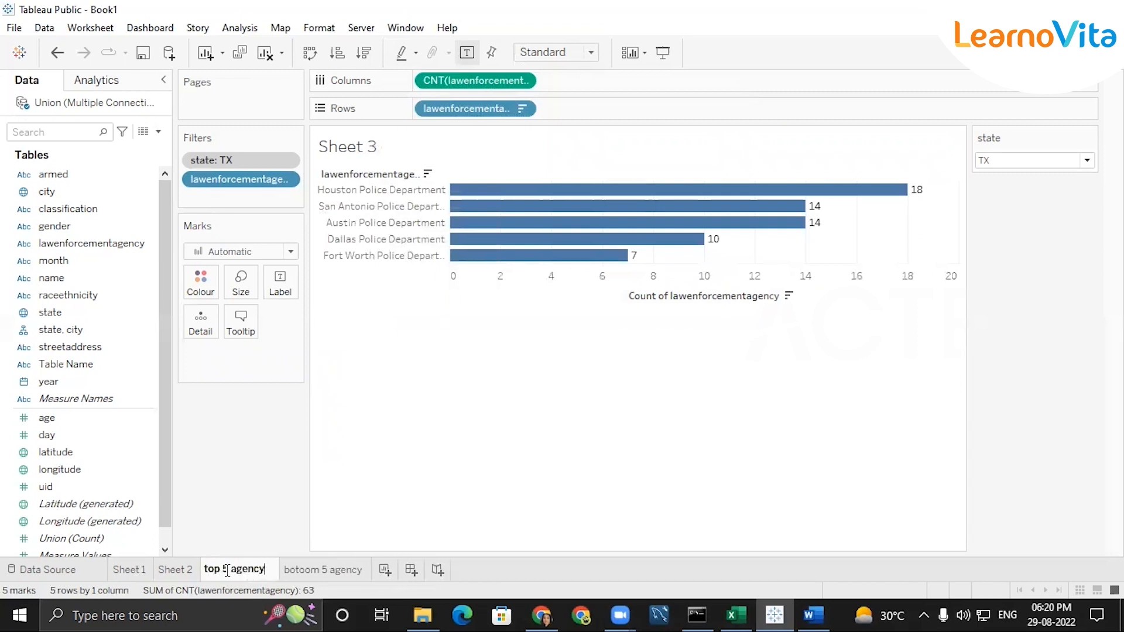
key(Return)
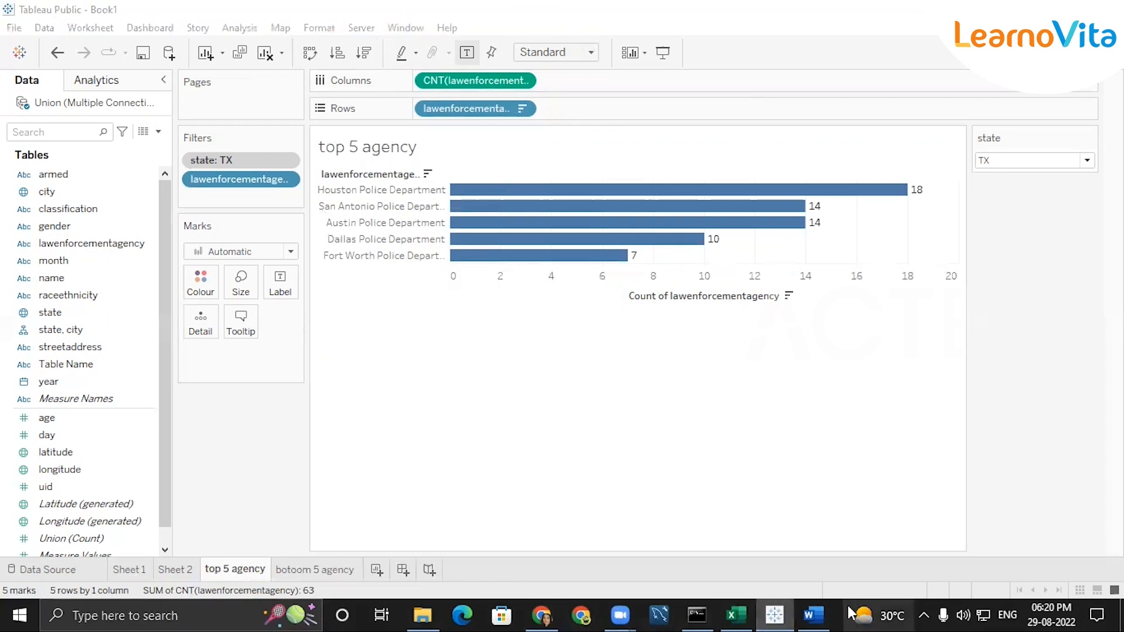
Switch to the Word assessment and review the individual-state insight and custodial-death state ranking requirements in items 3 and 4
click(824, 612)
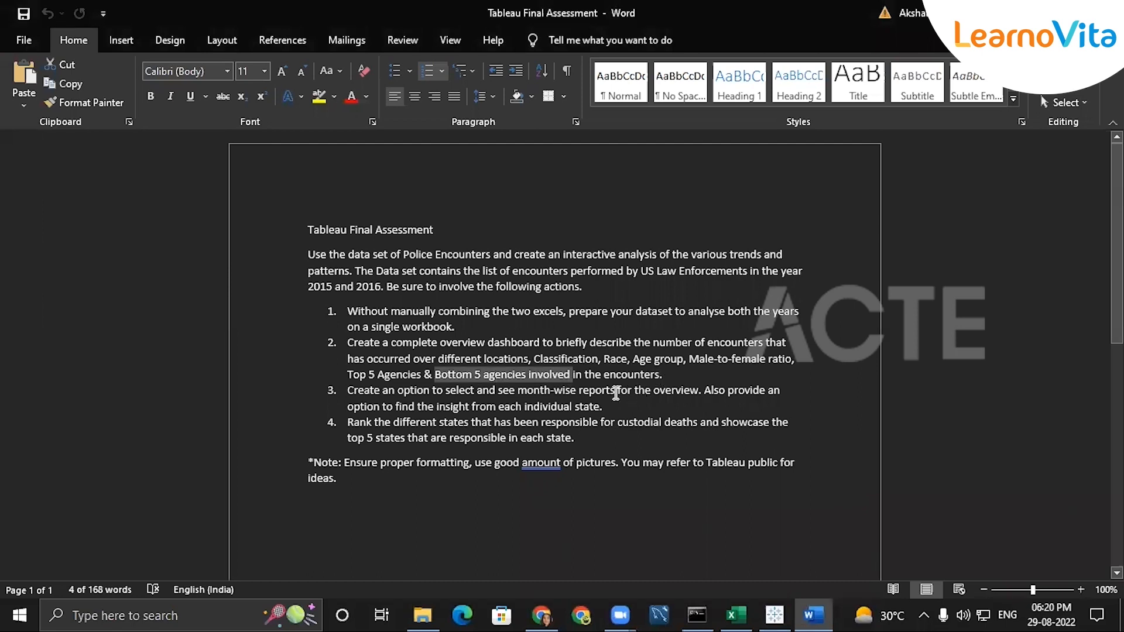
click(651, 359)
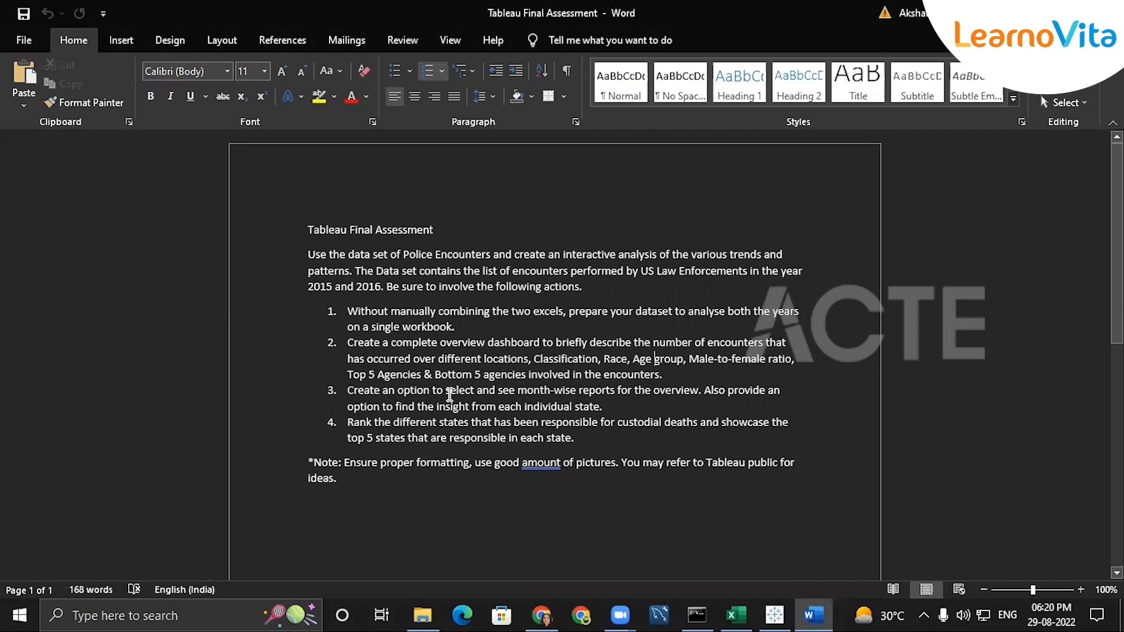
drag(534, 404, 609, 401)
click(624, 405)
drag(470, 417, 635, 417)
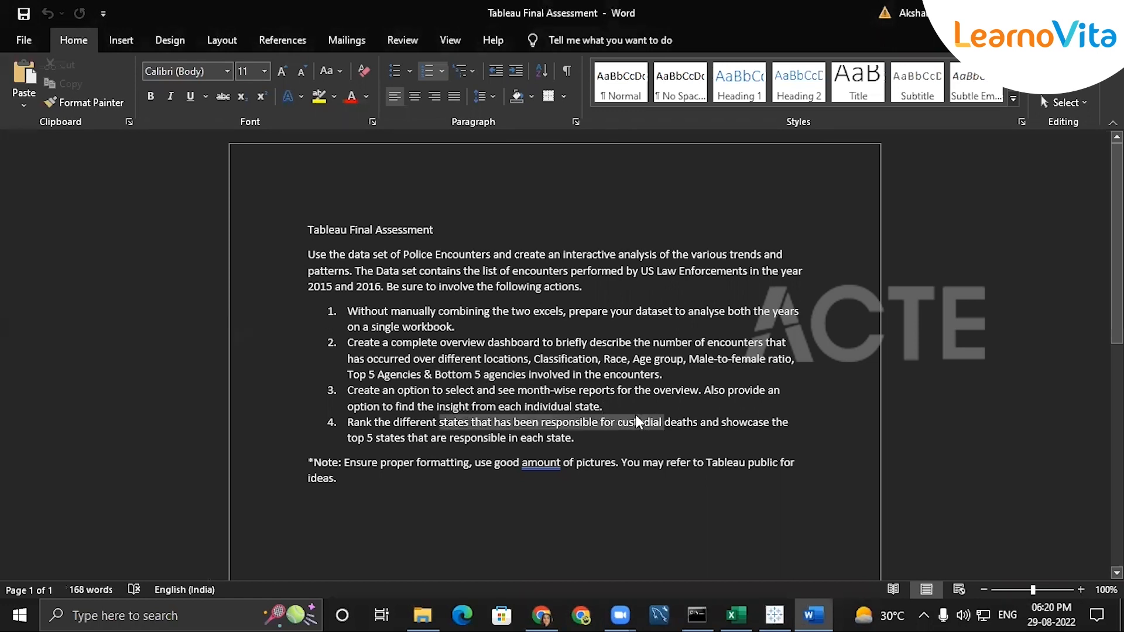
click(591, 406)
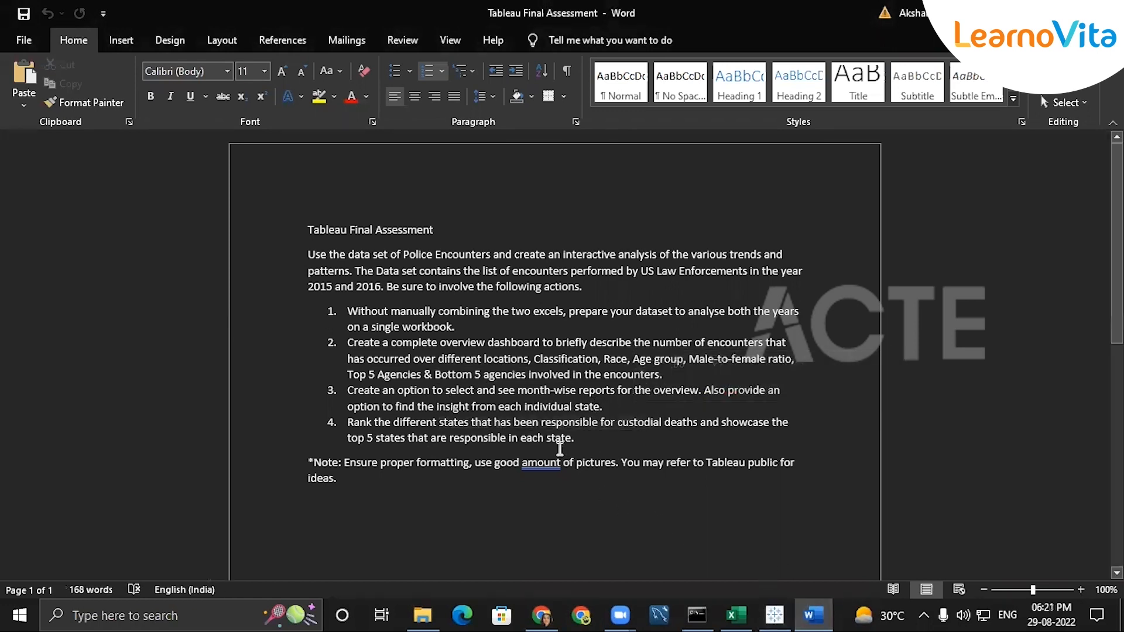
drag(563, 407, 610, 405)
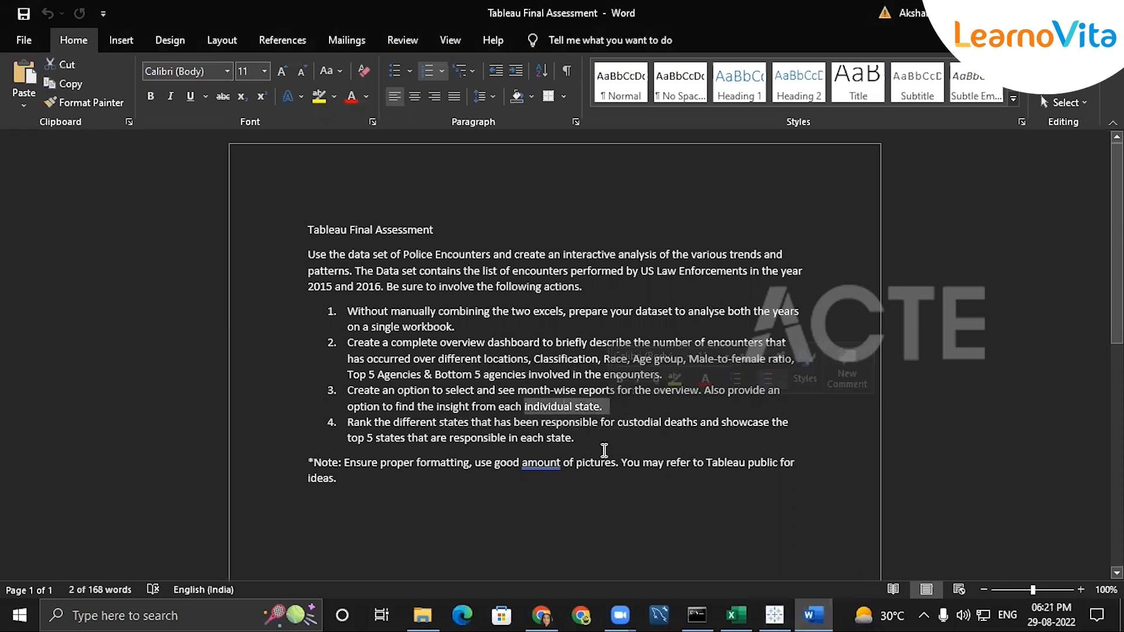
click(561, 409)
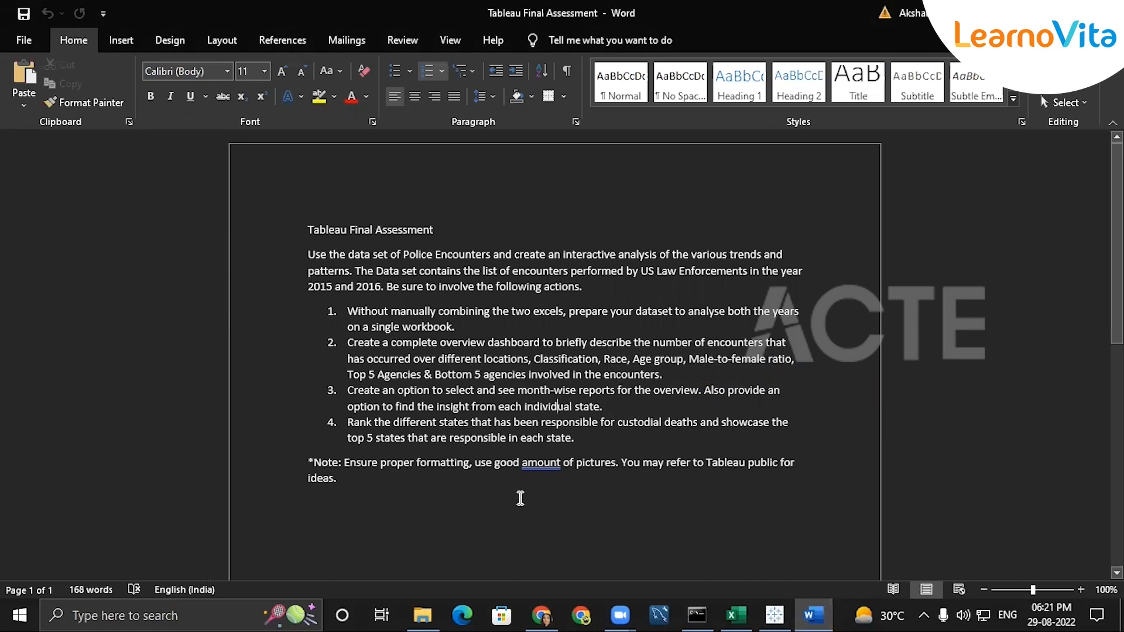
drag(575, 438, 392, 426)
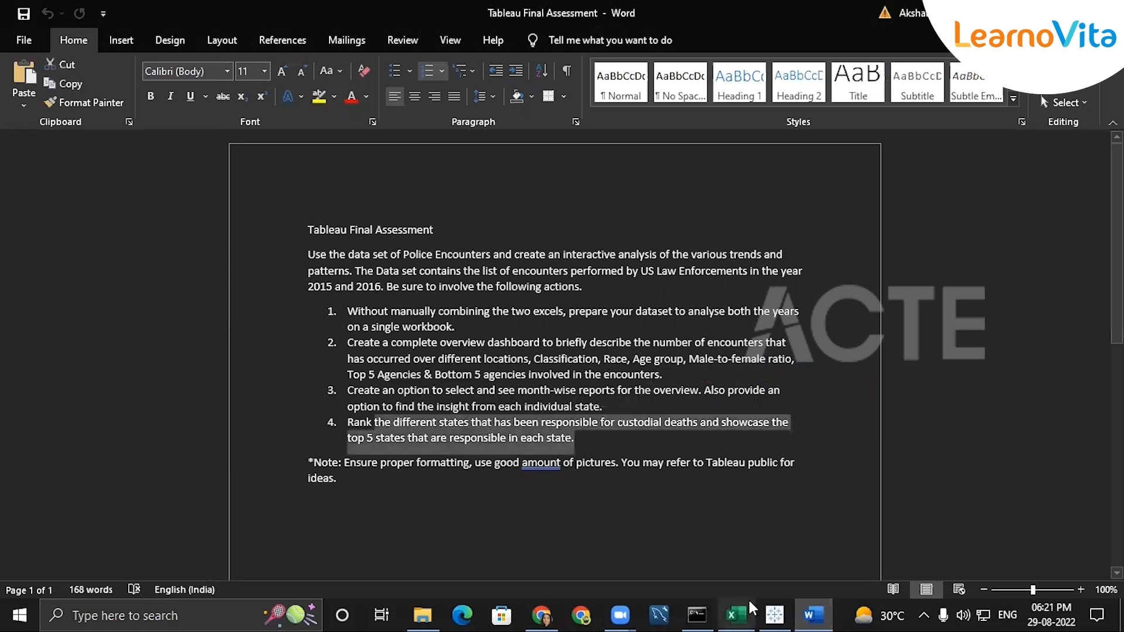
Switch to Tableau Public and compare the Sheet 2 state map with the assessment's requirements in Word
click(774, 615)
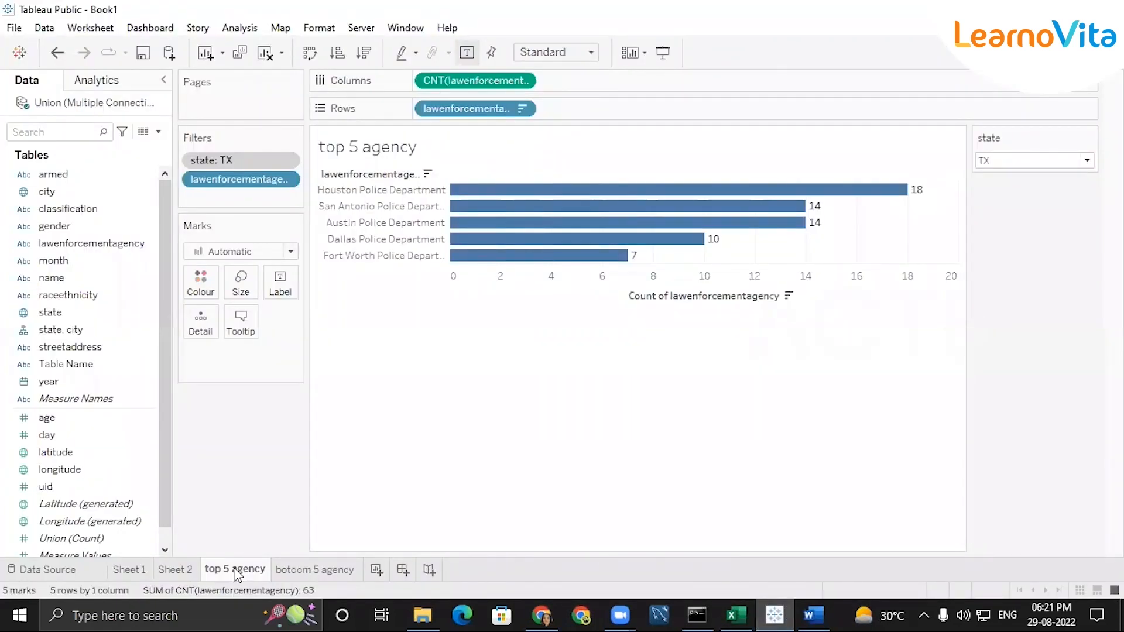
click(174, 571)
double_click(174, 571)
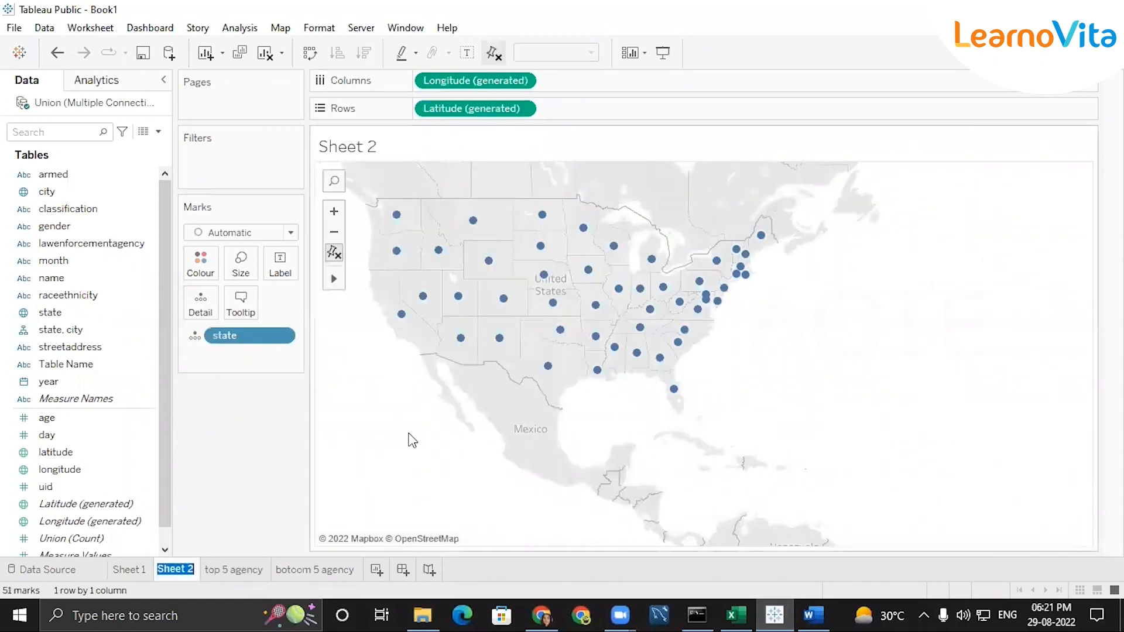
click(814, 615)
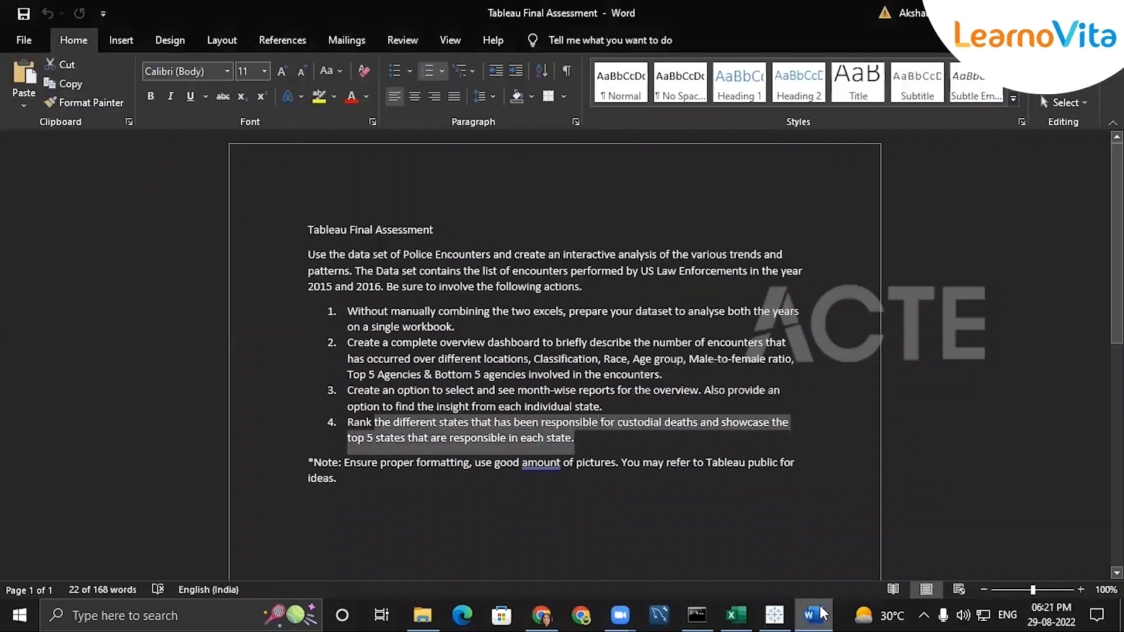
click(480, 421)
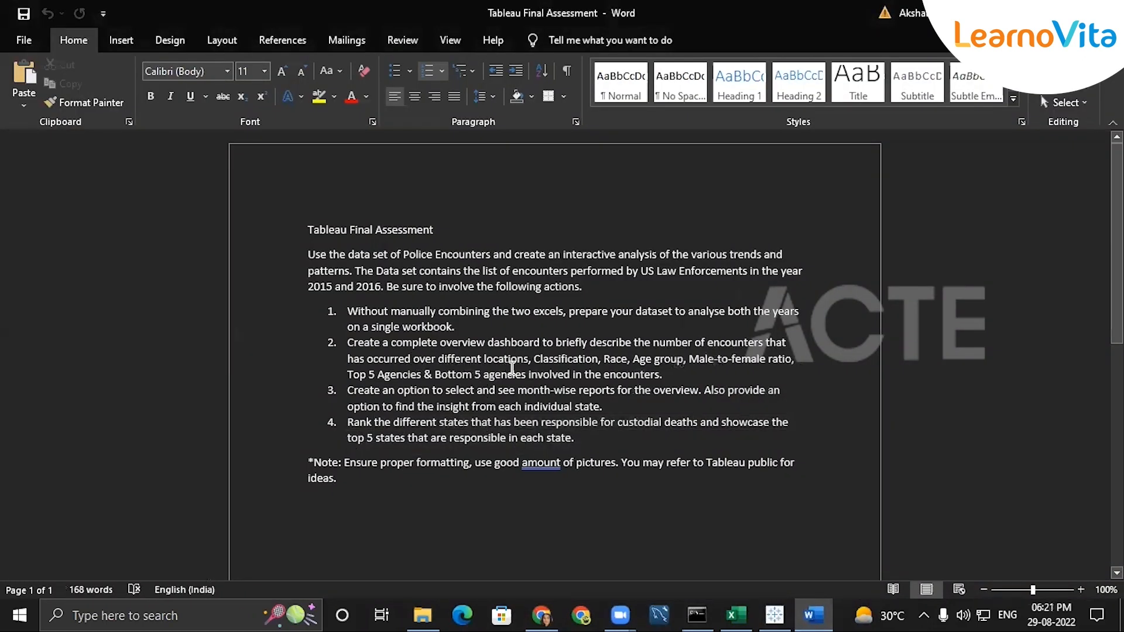
click(1028, 13)
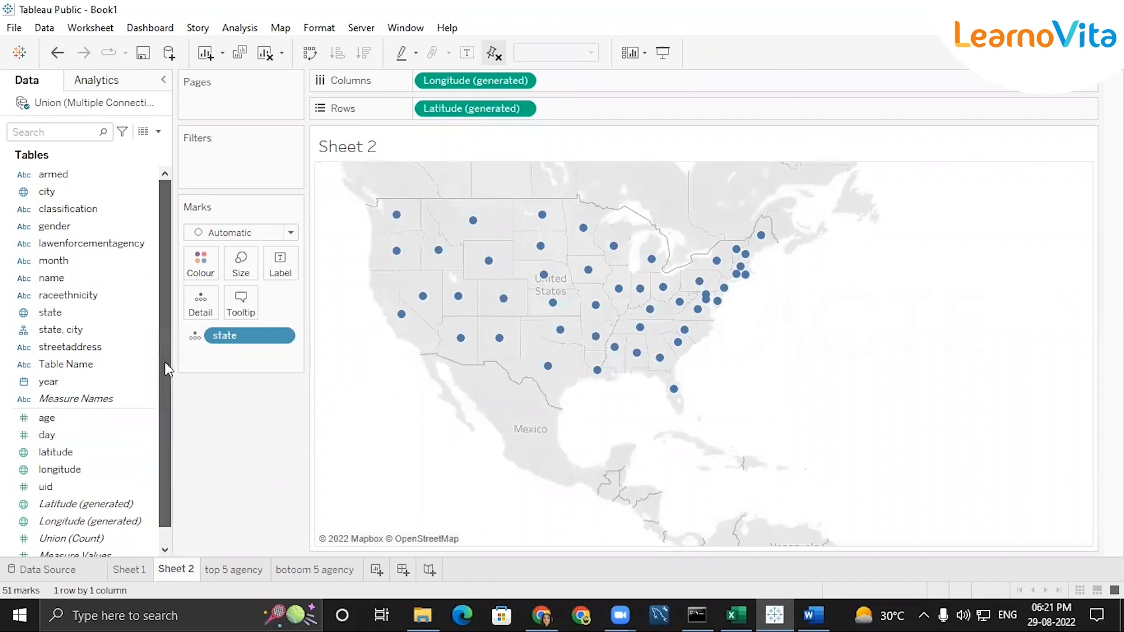
Add uid to the Sheet 2 map as mark size and set its aggregation to Count
scroll(165, 366, down, 1)
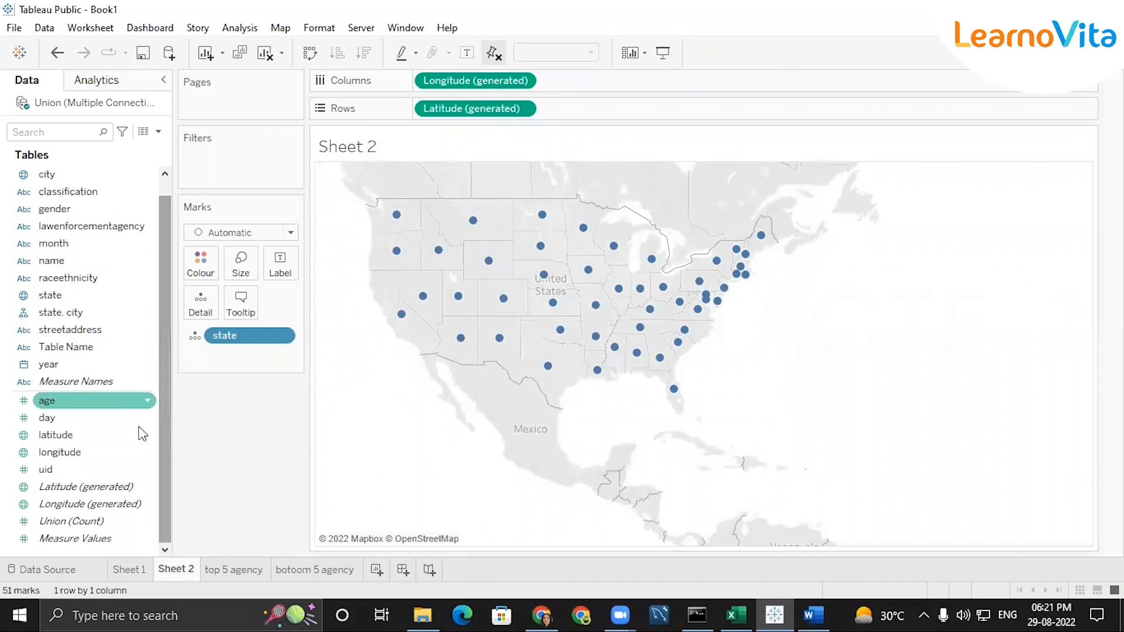
click(88, 471)
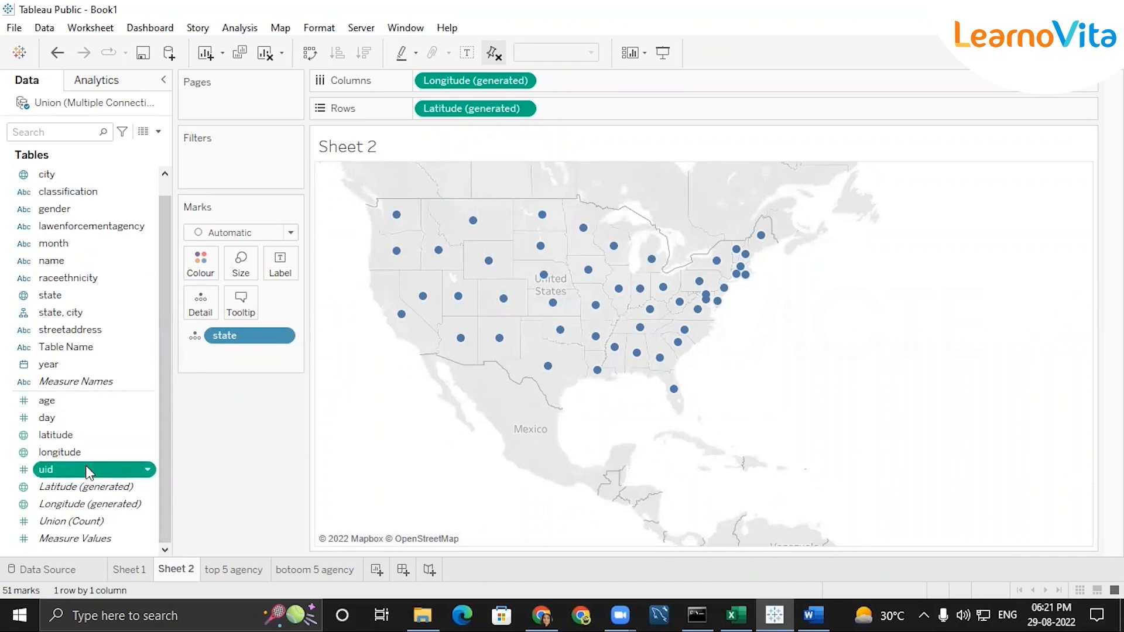
double_click(88, 471)
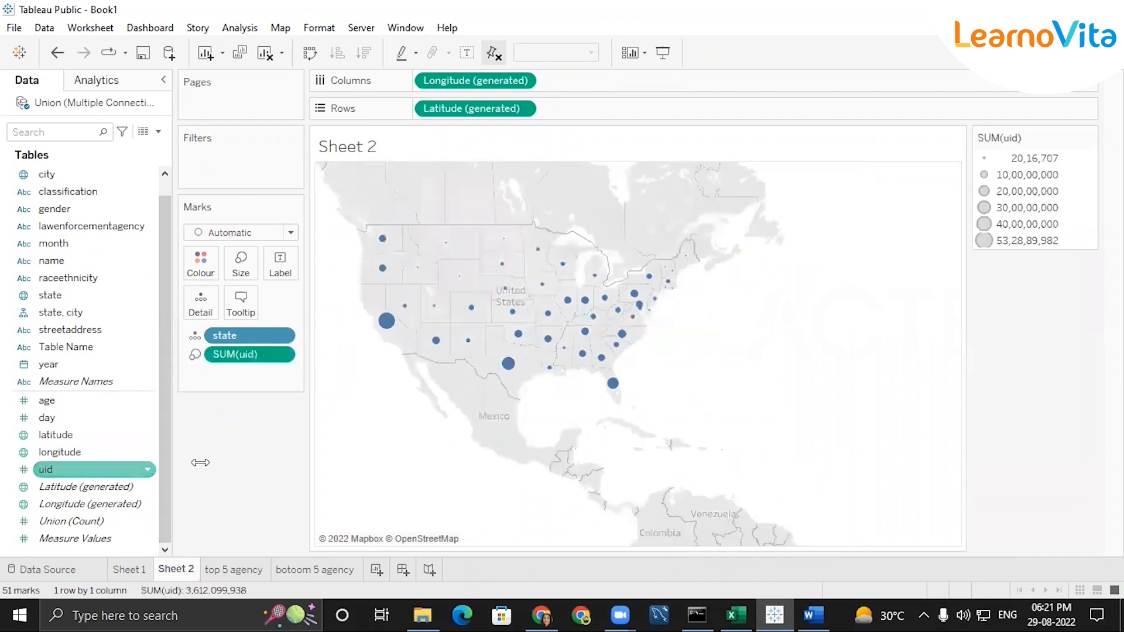
mouse_move(381, 331)
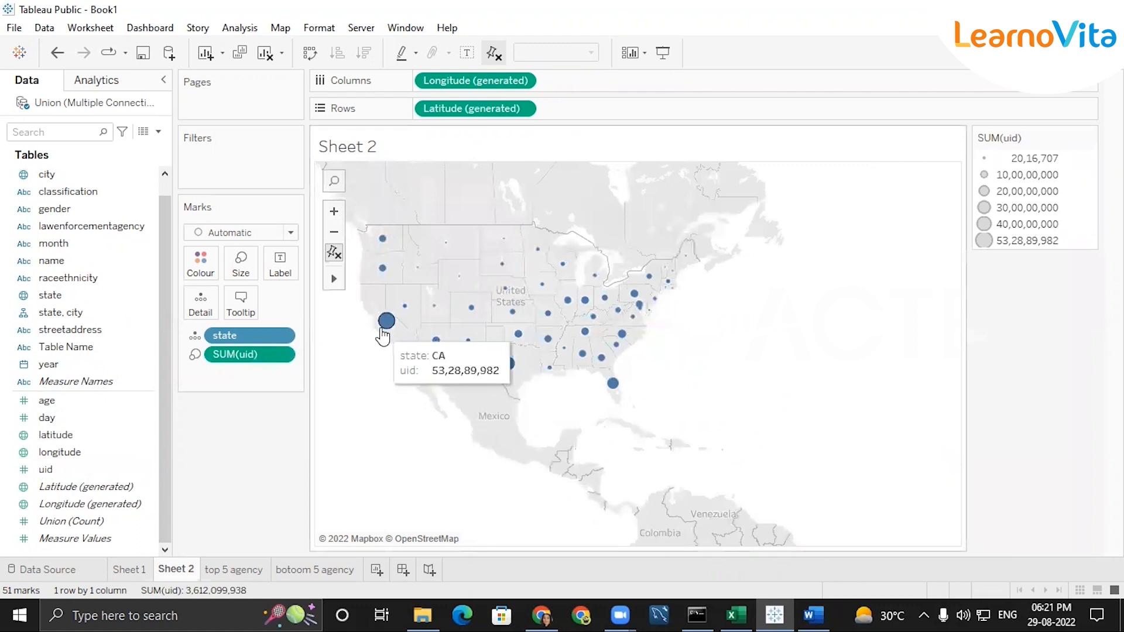
mouse_move(507, 366)
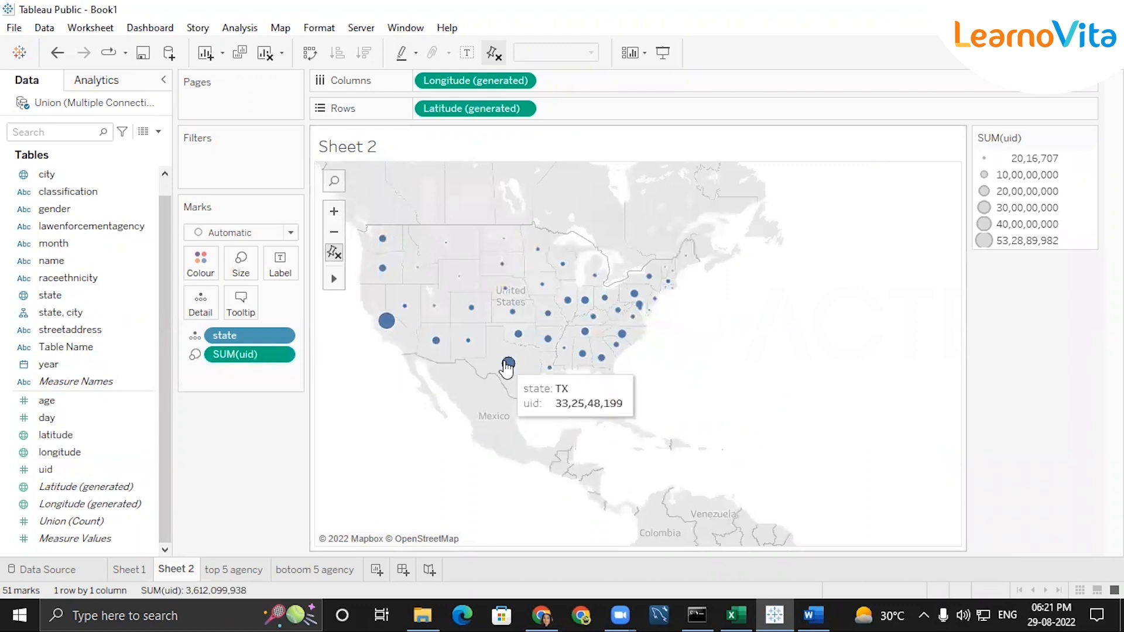
right_click(283, 355)
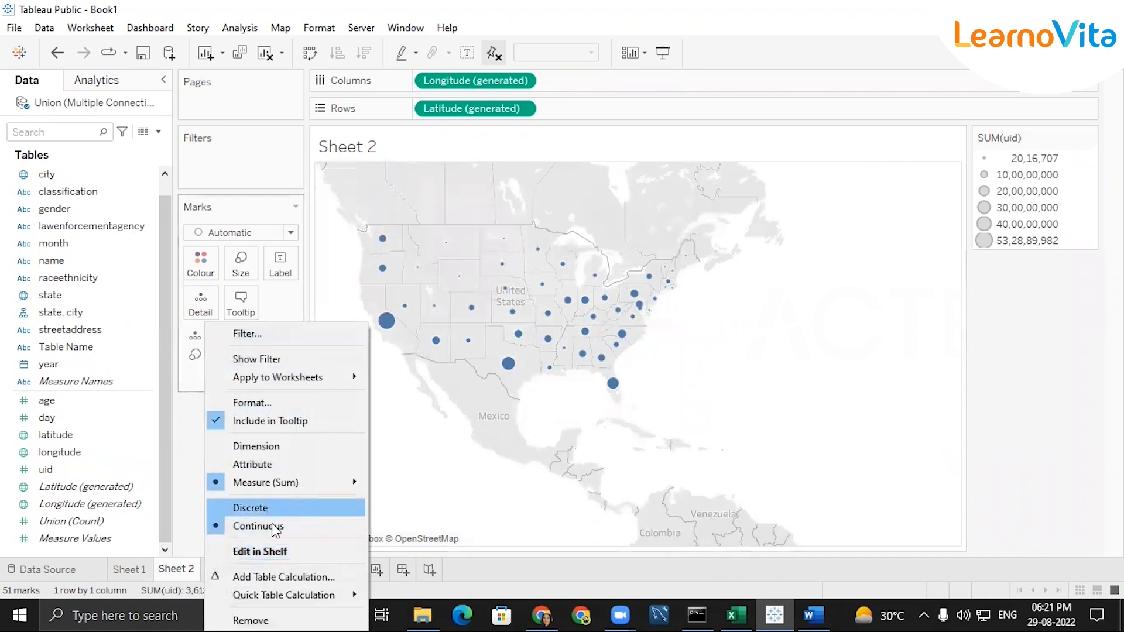
mouse_move(308, 483)
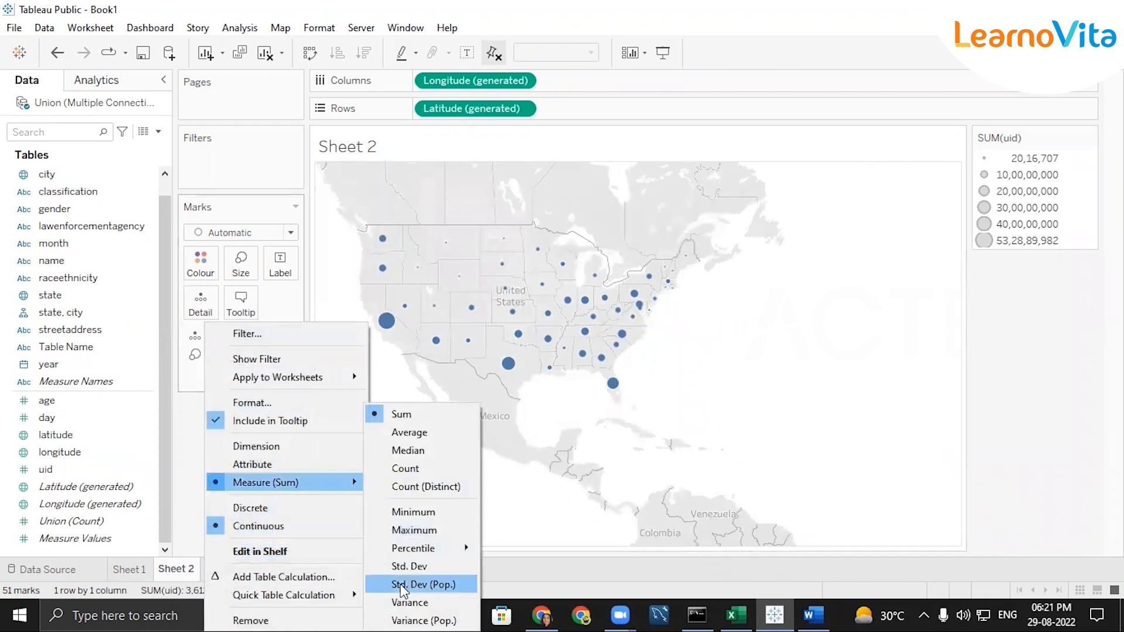
click(409, 472)
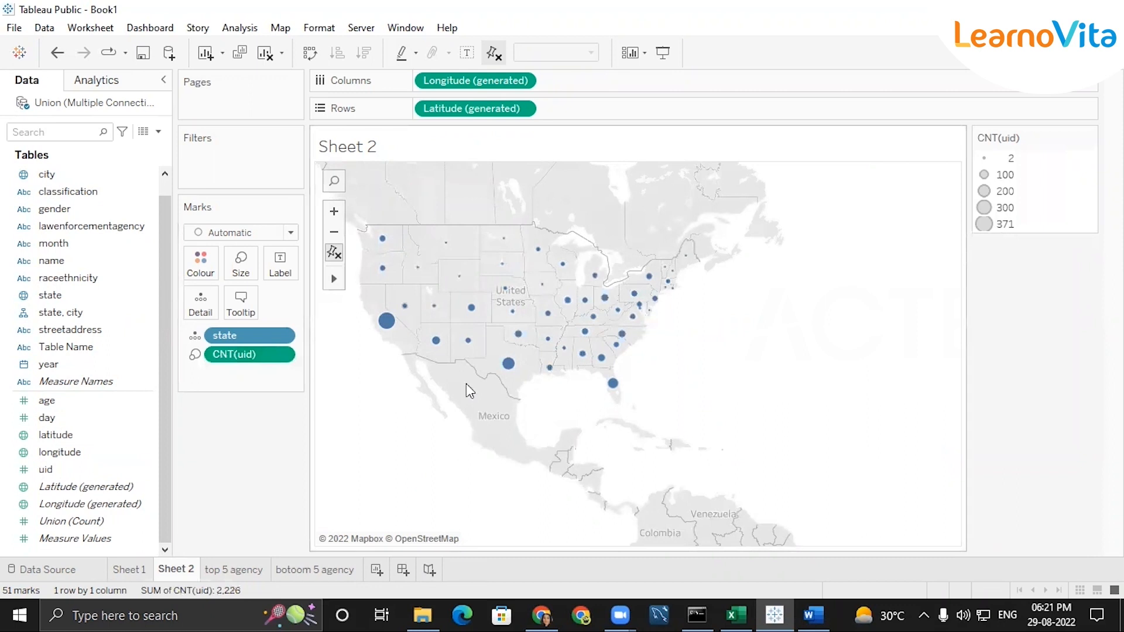
Label the map marks with their state codes and inspect the uid counts of individual states
mouse_move(396, 332)
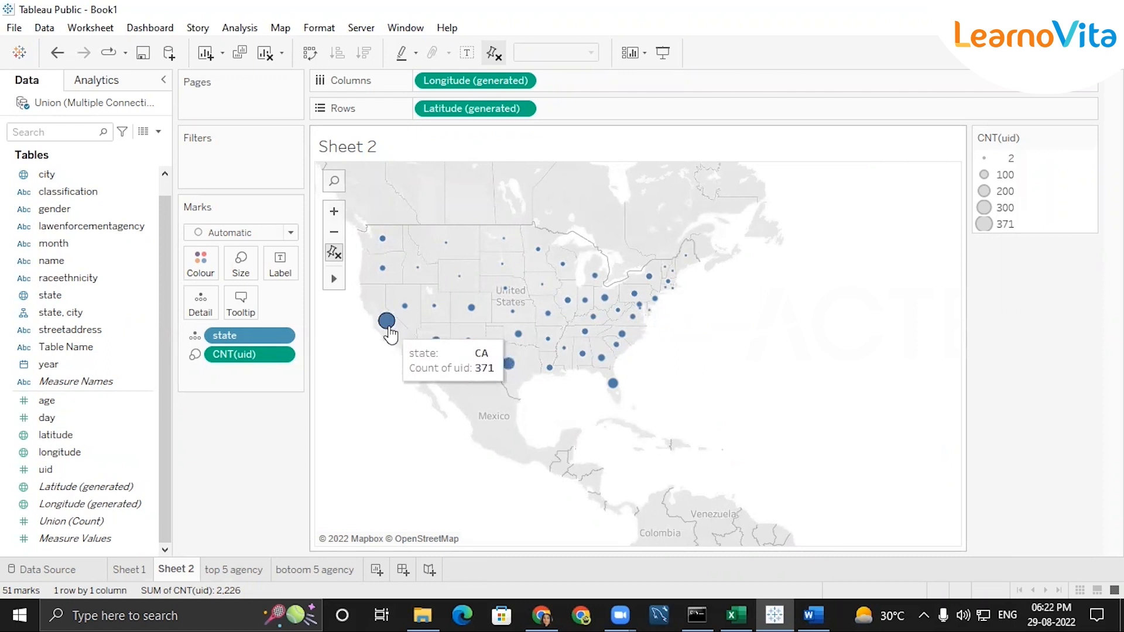
mouse_move(471, 316)
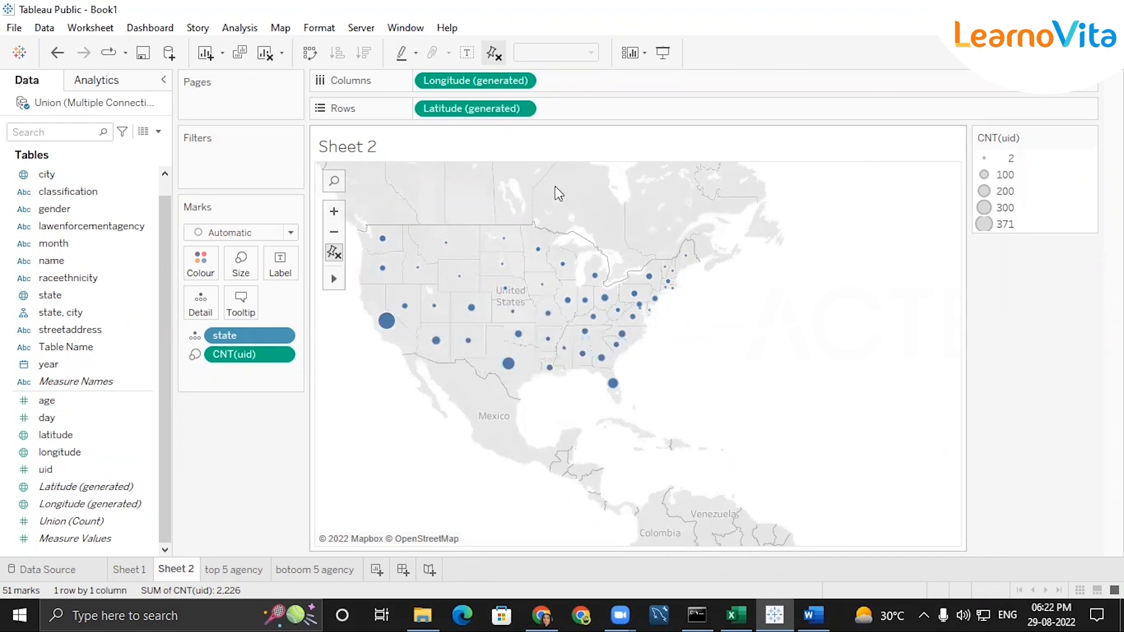
click(467, 54)
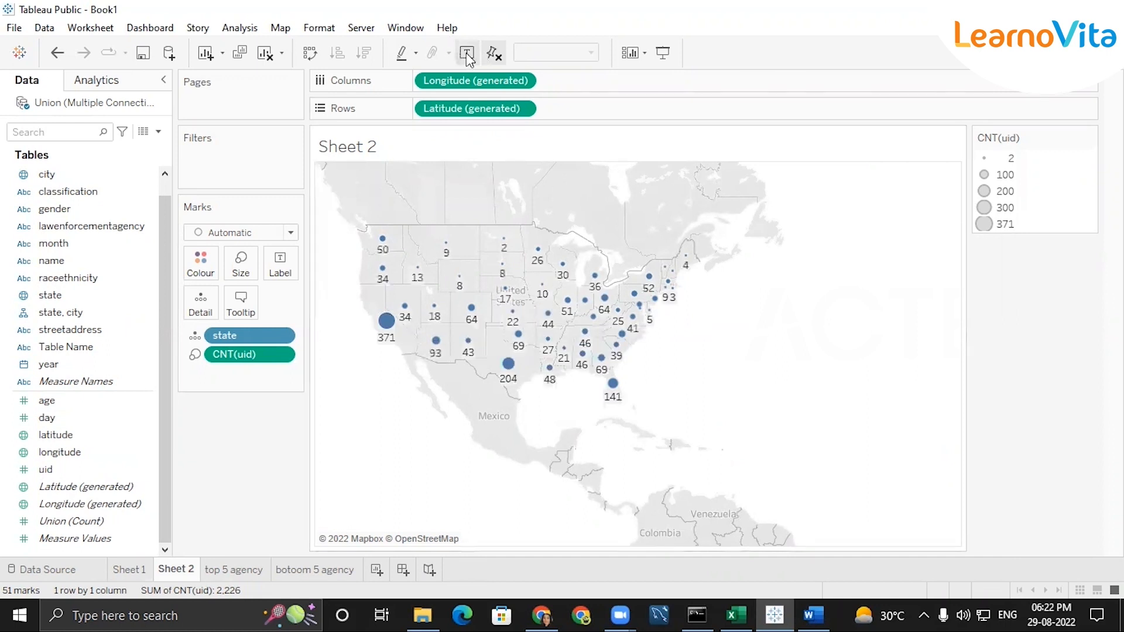
click(467, 54)
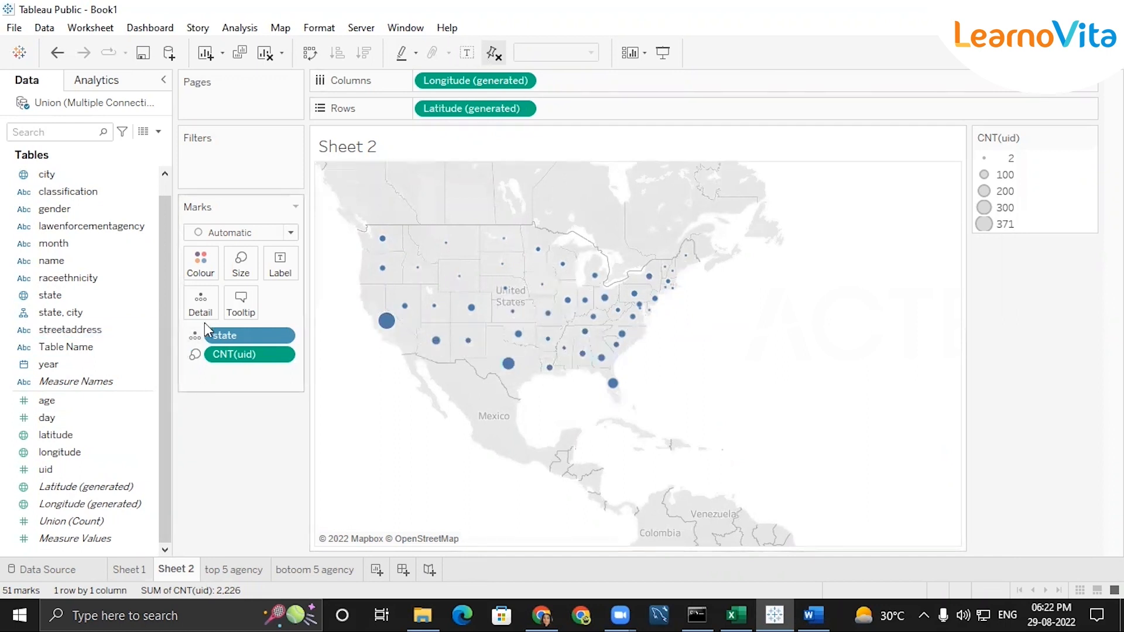
drag(241, 338, 280, 265)
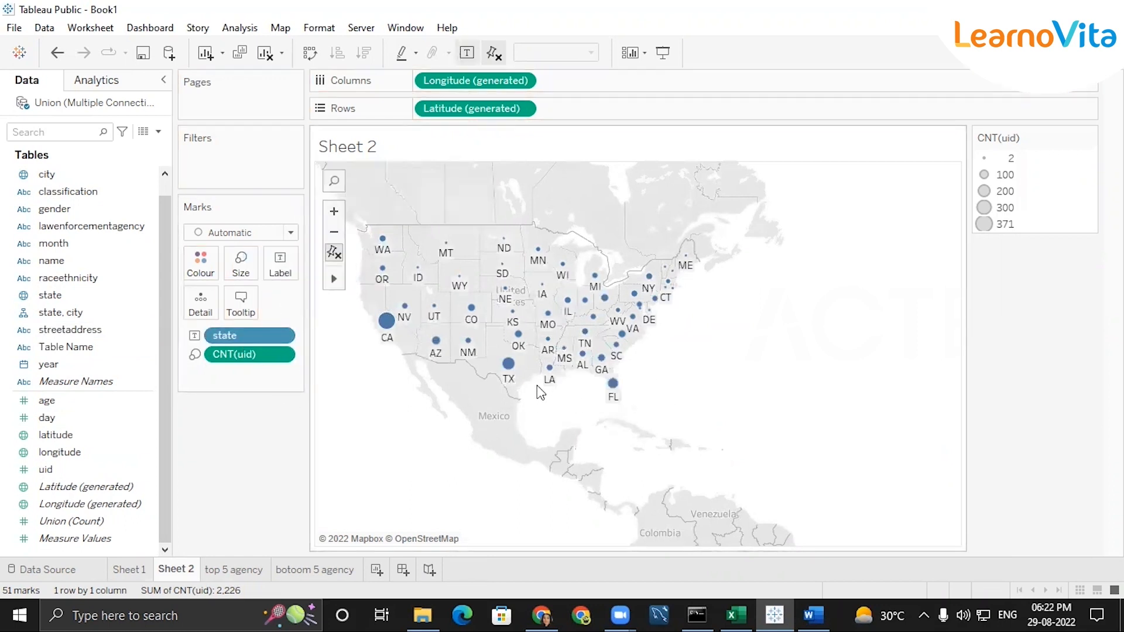
mouse_move(522, 343)
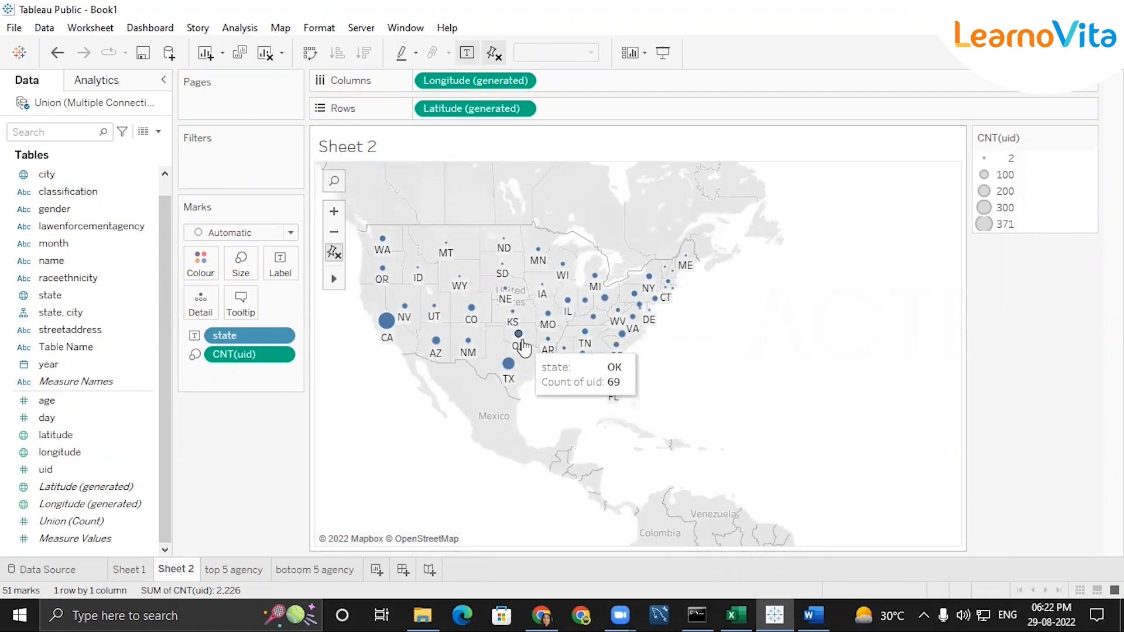
mouse_move(508, 375)
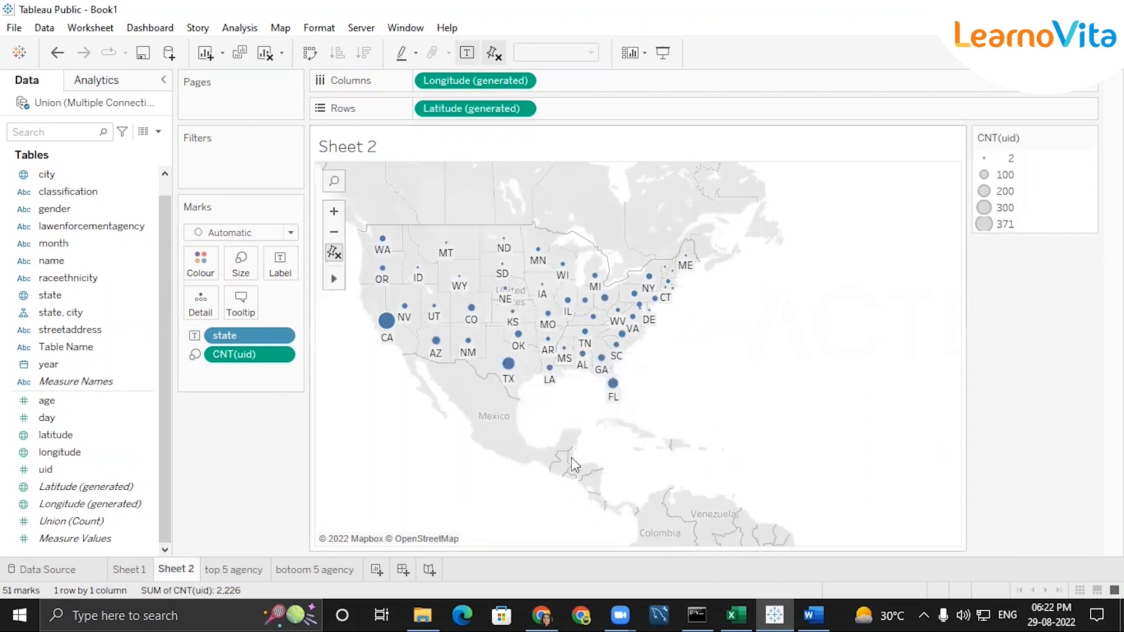
mouse_move(609, 393)
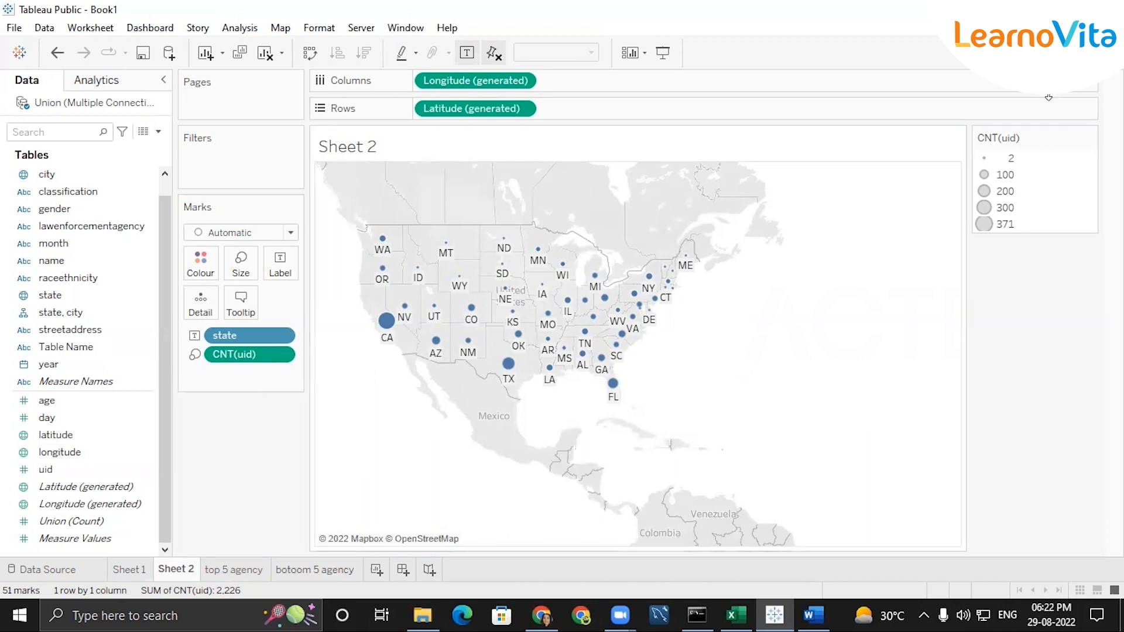
Convert the Sheet 2 symbol map to a filled map with states coloured by count of uid
click(1081, 53)
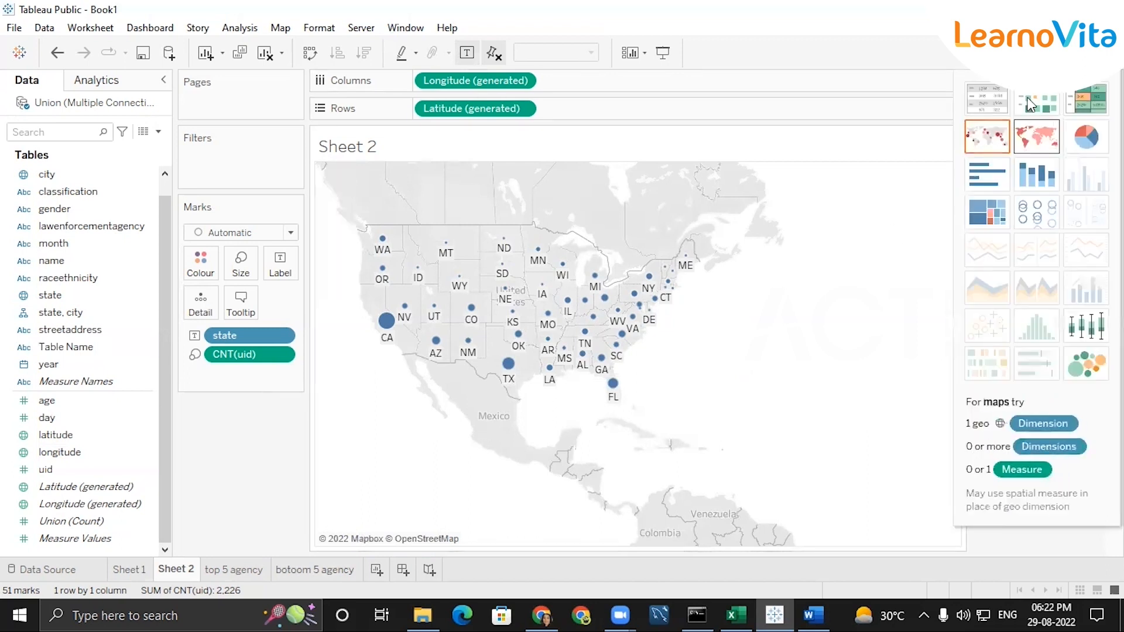
click(1039, 148)
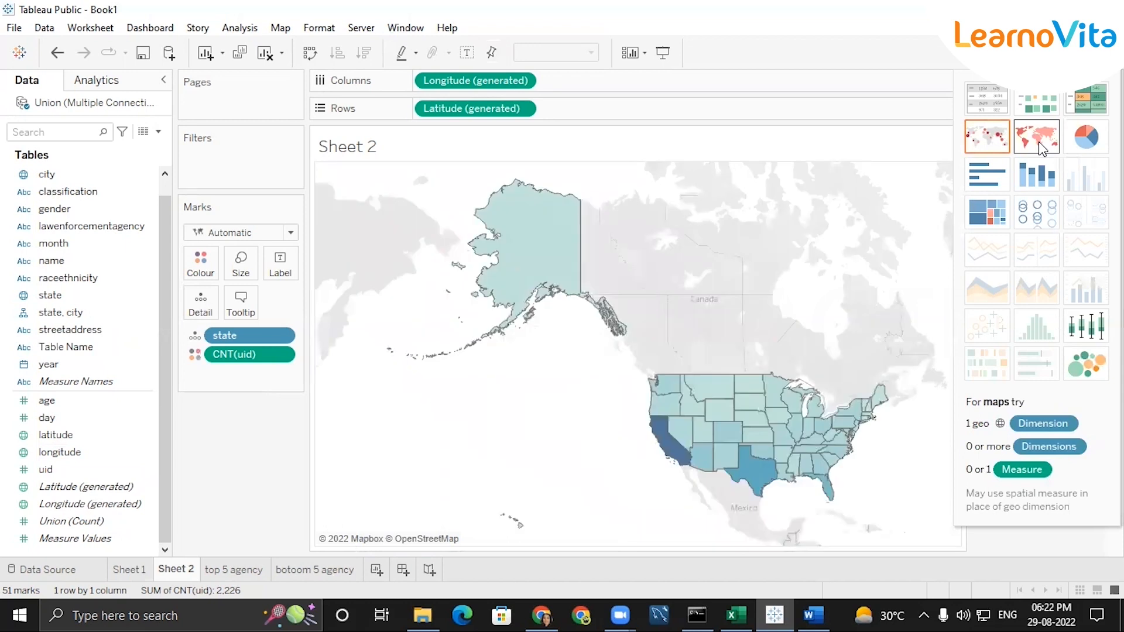
click(1081, 52)
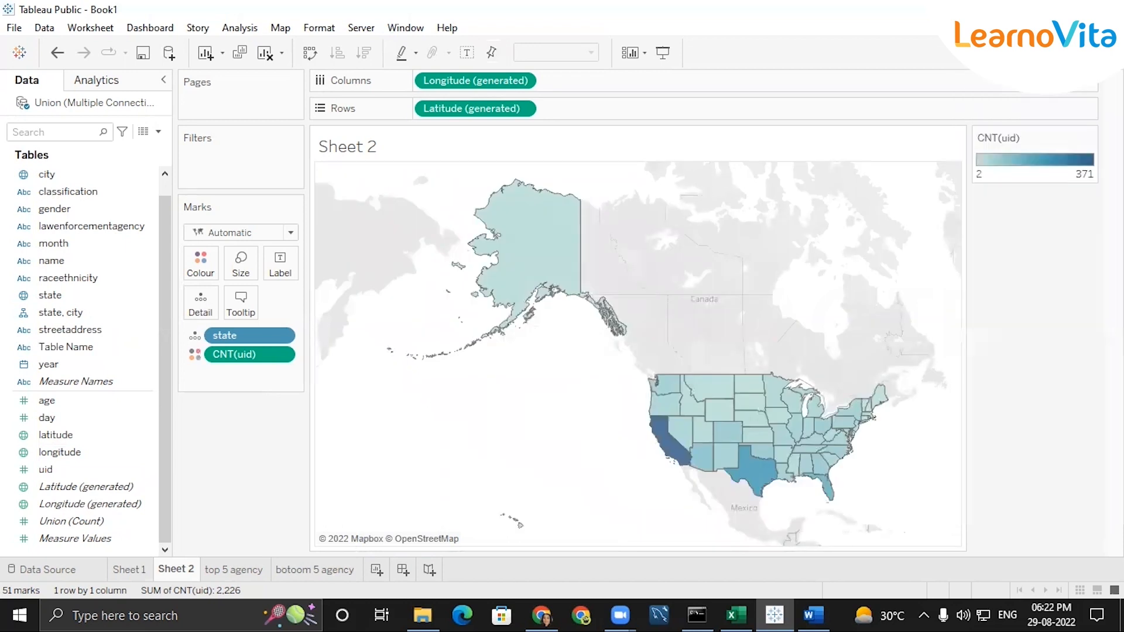
mouse_move(541, 240)
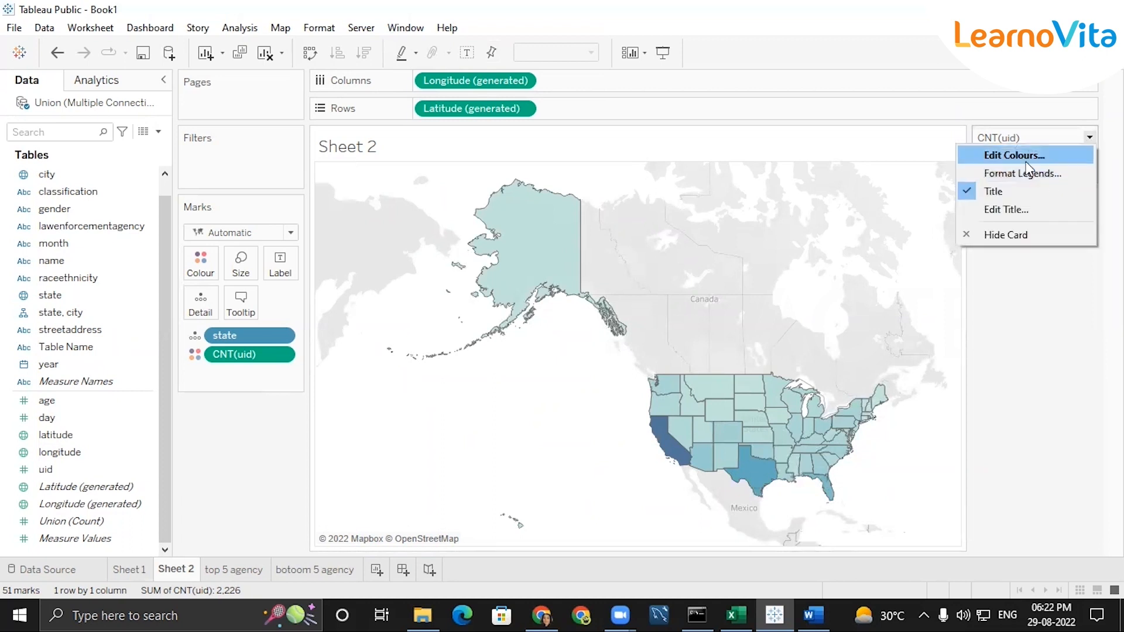
Apply the Purple palette to the count-of-uid colours on the Sheet 2 map
click(1026, 167)
click(720, 238)
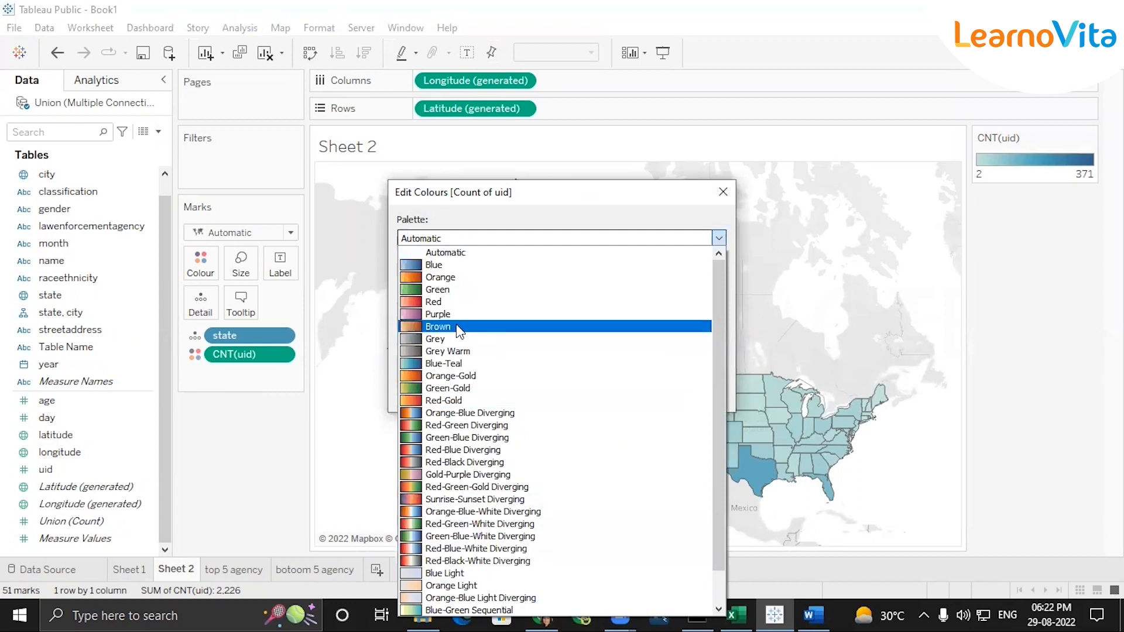
click(444, 312)
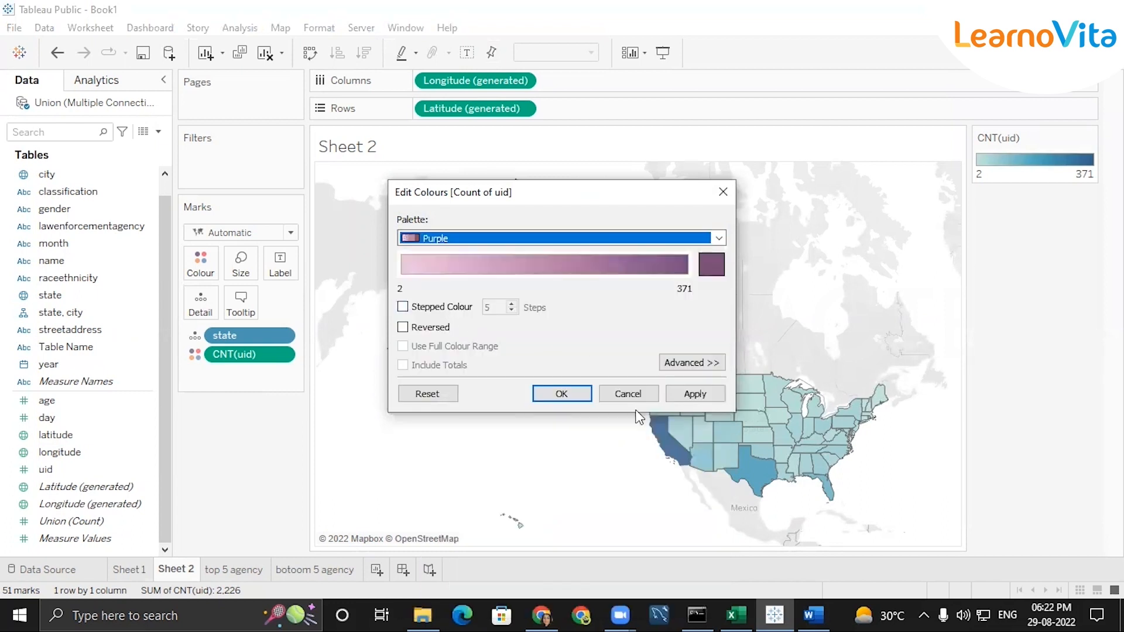
click(561, 393)
Create a new dashboard, set its objects to floating and add the Sheet 2 map to it
mouse_move(743, 472)
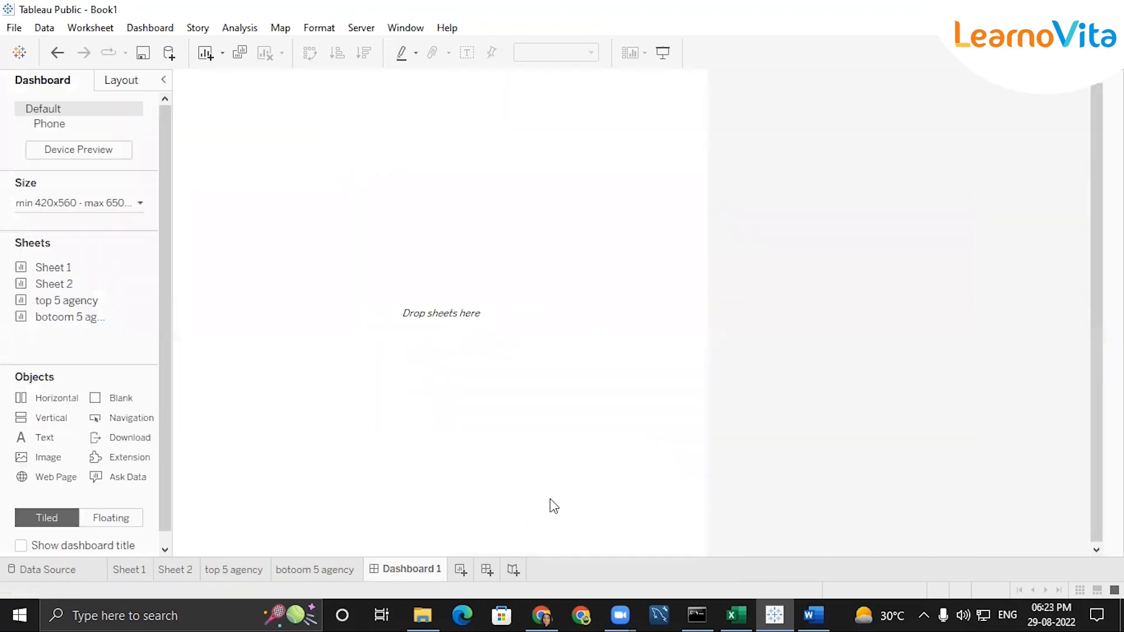
click(97, 518)
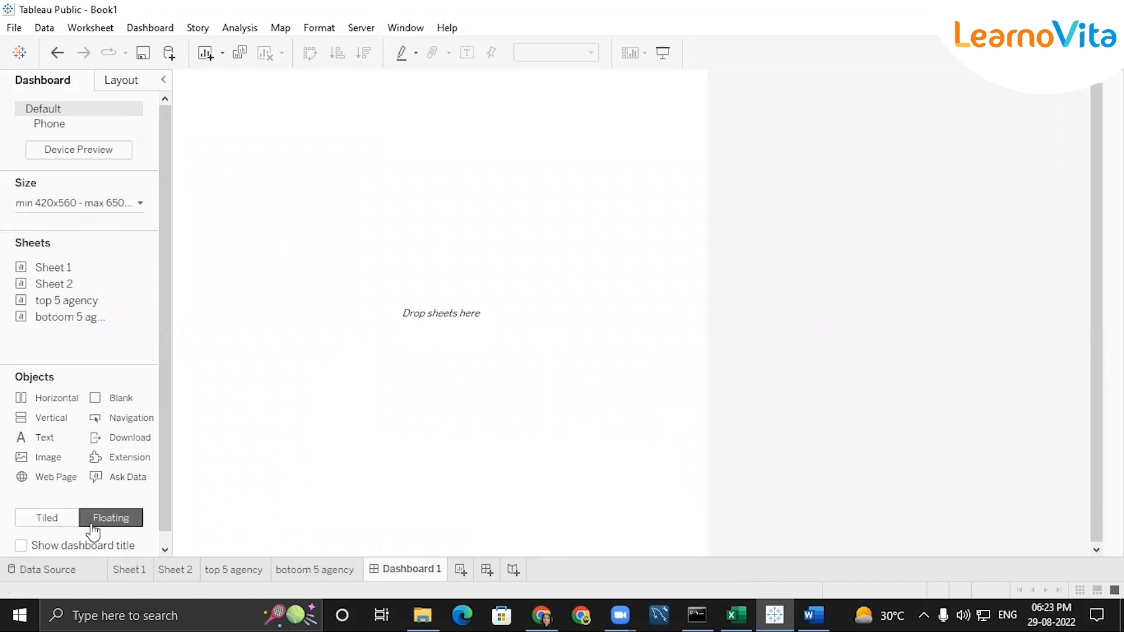
mouse_move(70, 321)
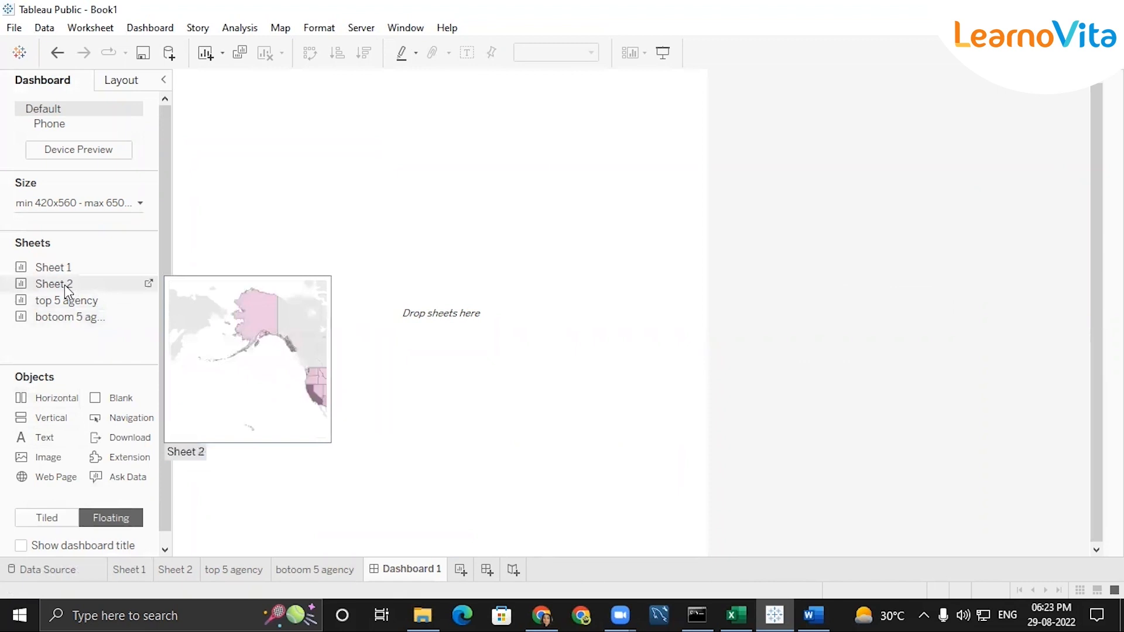
double_click(68, 287)
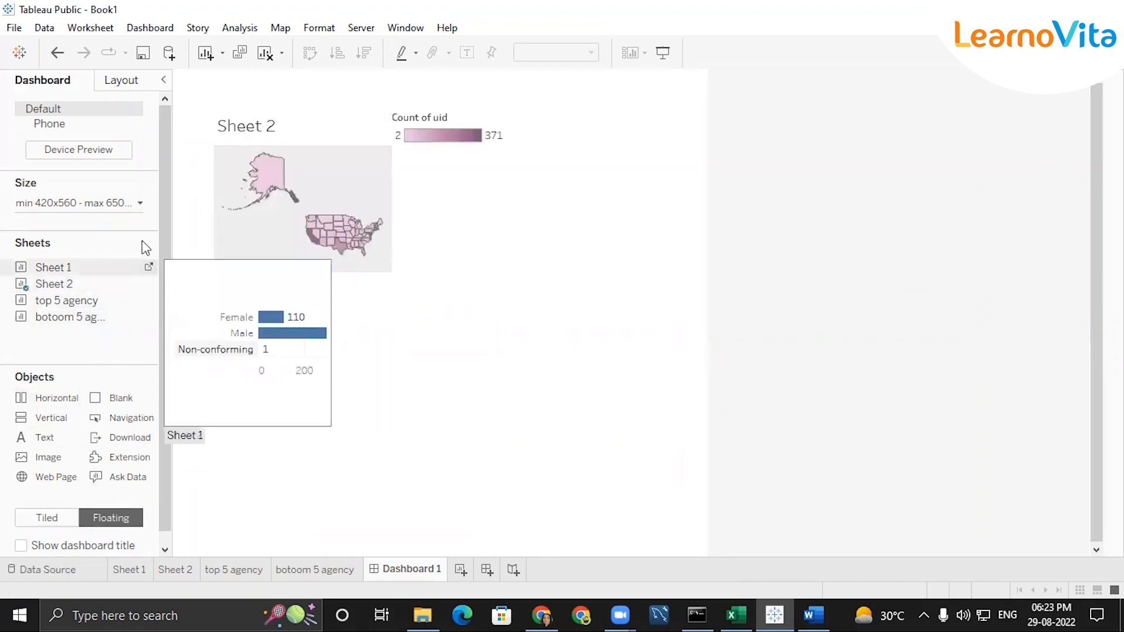
Set the dashboard's size range to a minimum width of 620 px and a maximum width of 1220 px
click(125, 205)
click(86, 289)
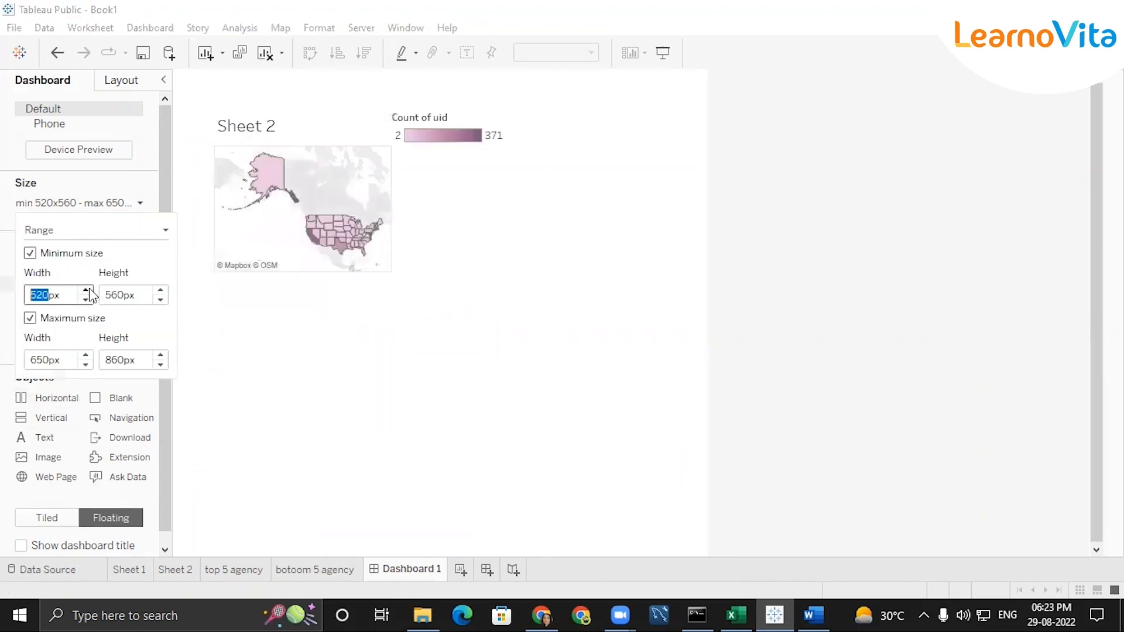
click(87, 290)
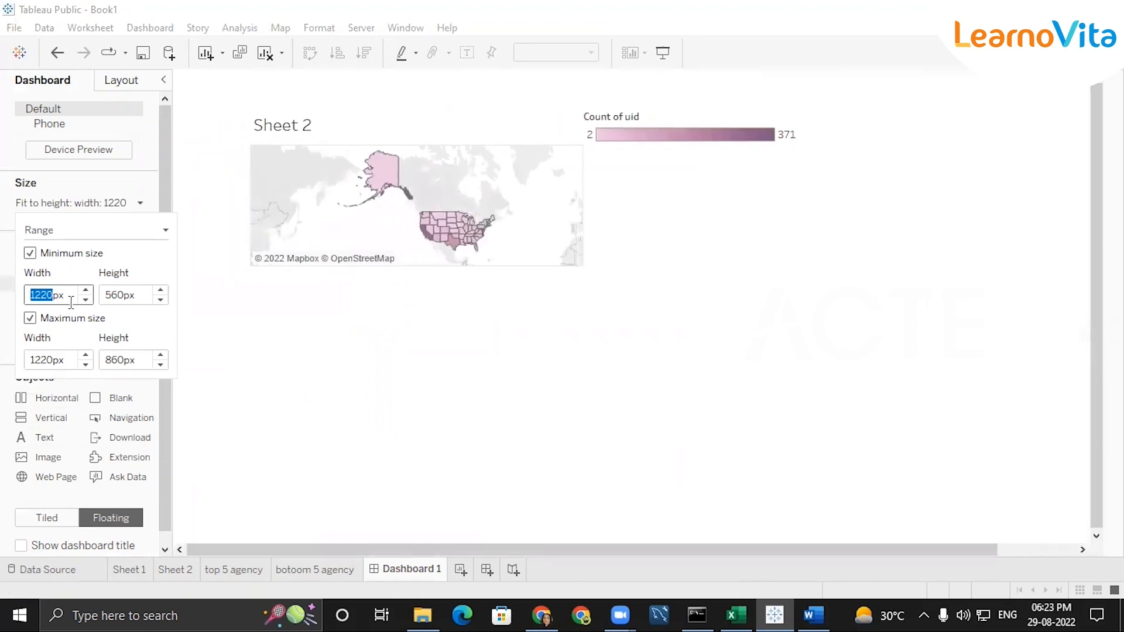
click(86, 300)
click(86, 300)
click(86, 300)
click(408, 356)
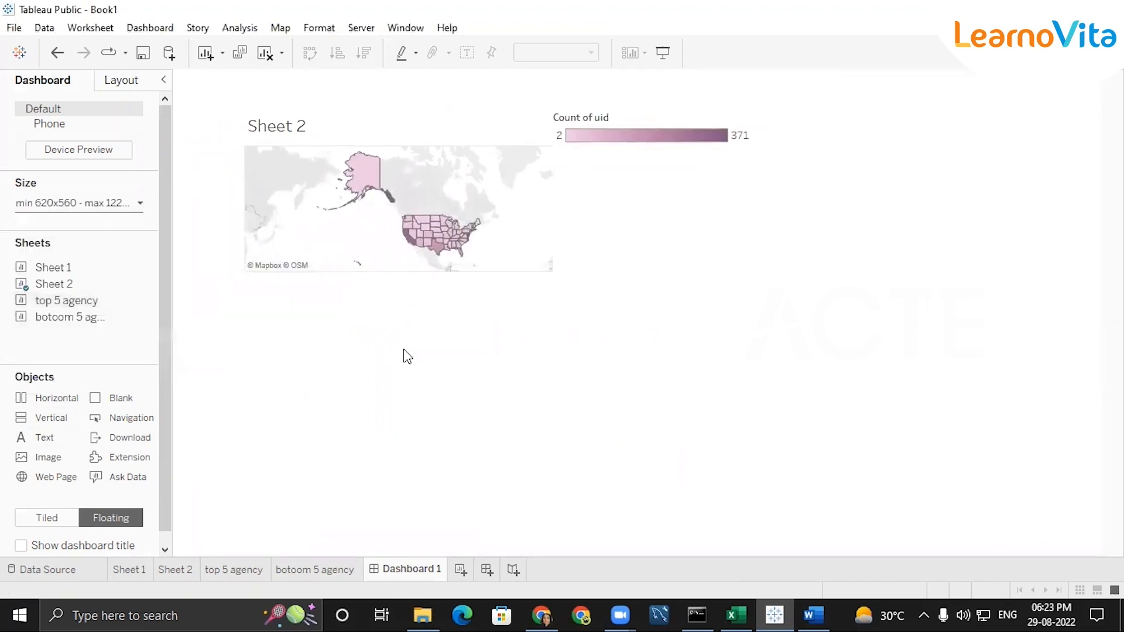
Enlarge the floating Sheet 2 map, place it in the dashboard's upper-left corner and frame its view on the US states
click(464, 270)
drag(551, 272, 650, 365)
drag(446, 104, 406, 100)
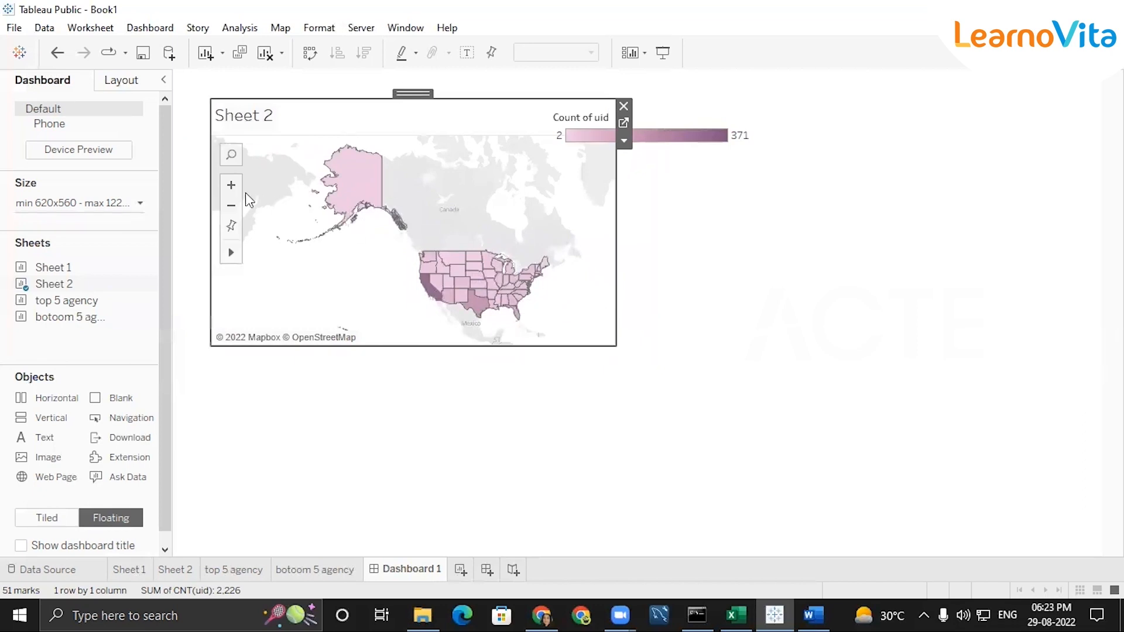
click(232, 186)
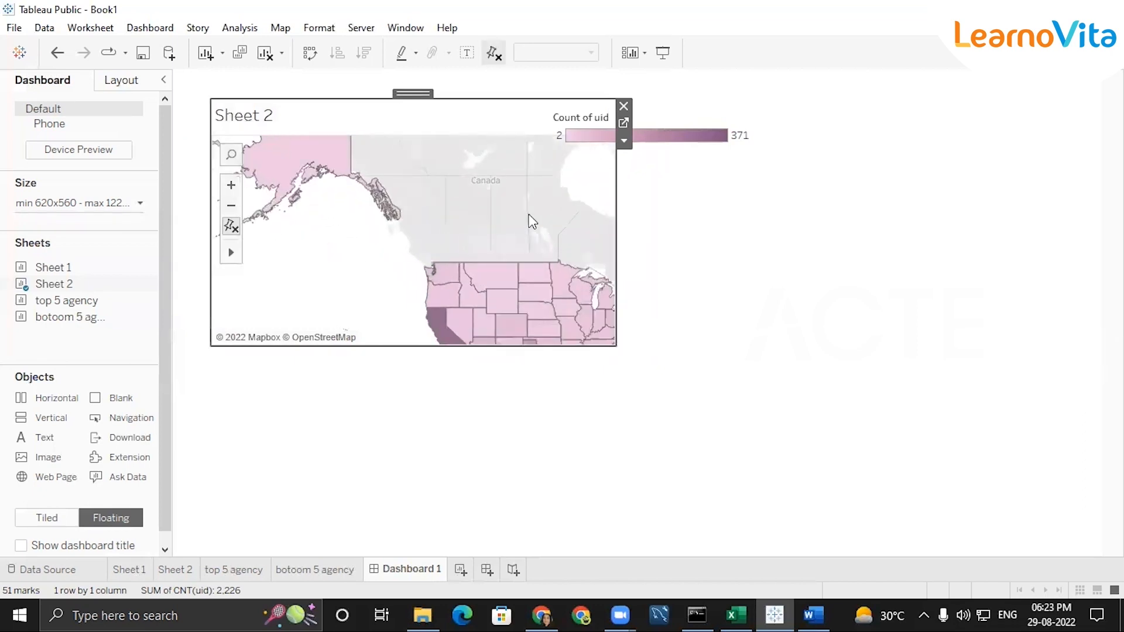
drag(614, 347, 635, 351)
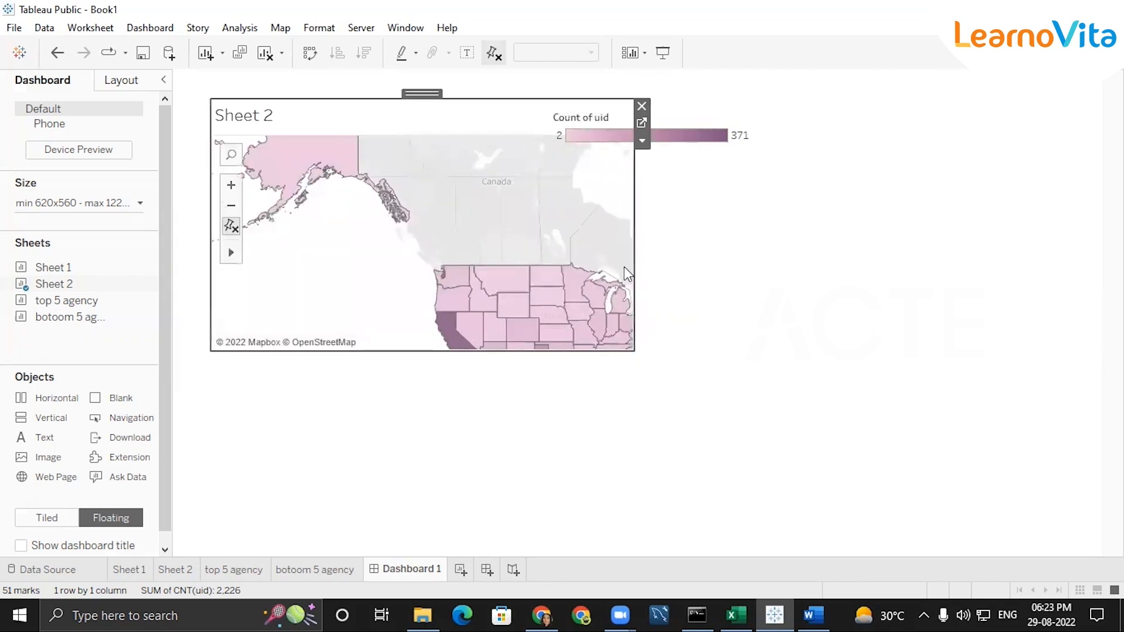
click(231, 226)
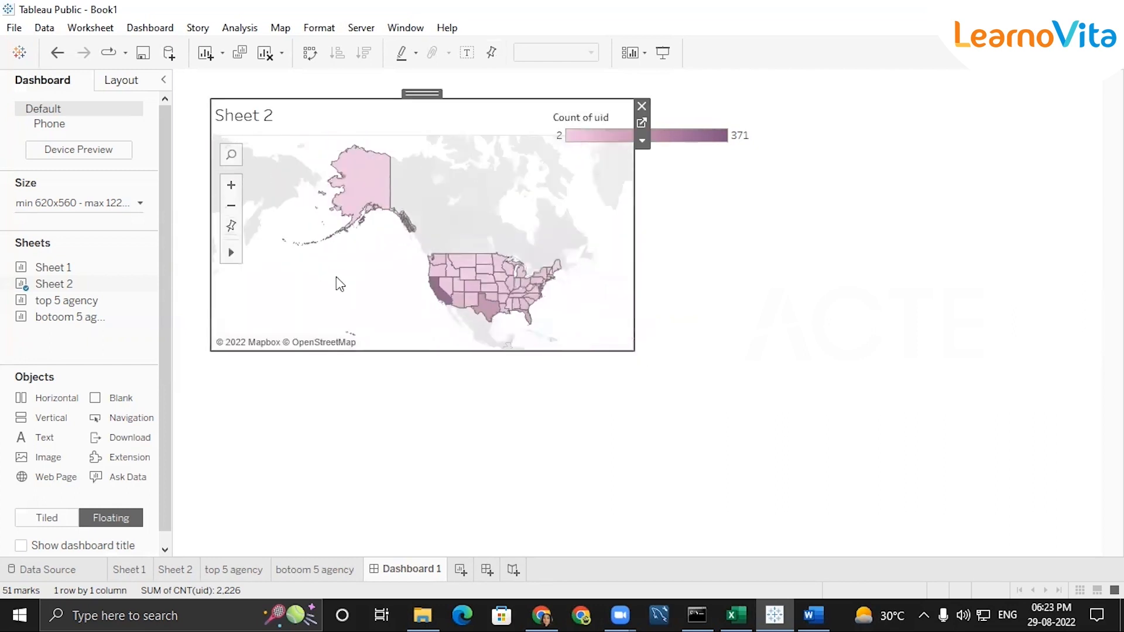
click(232, 186)
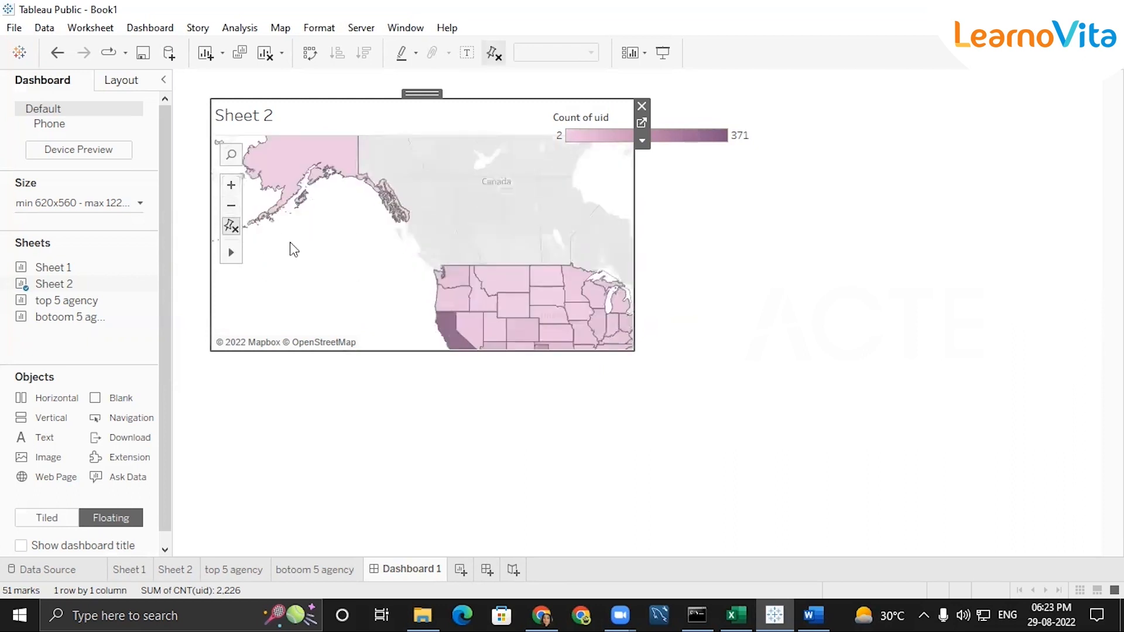
scroll(393, 293, down, 2)
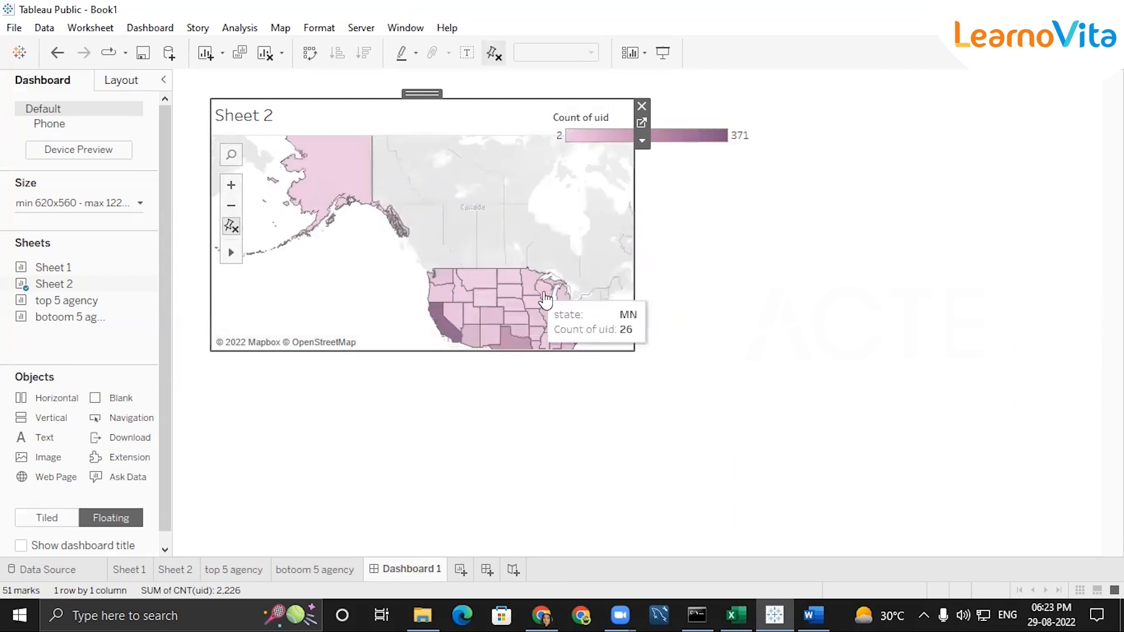
scroll(563, 310, up, 3)
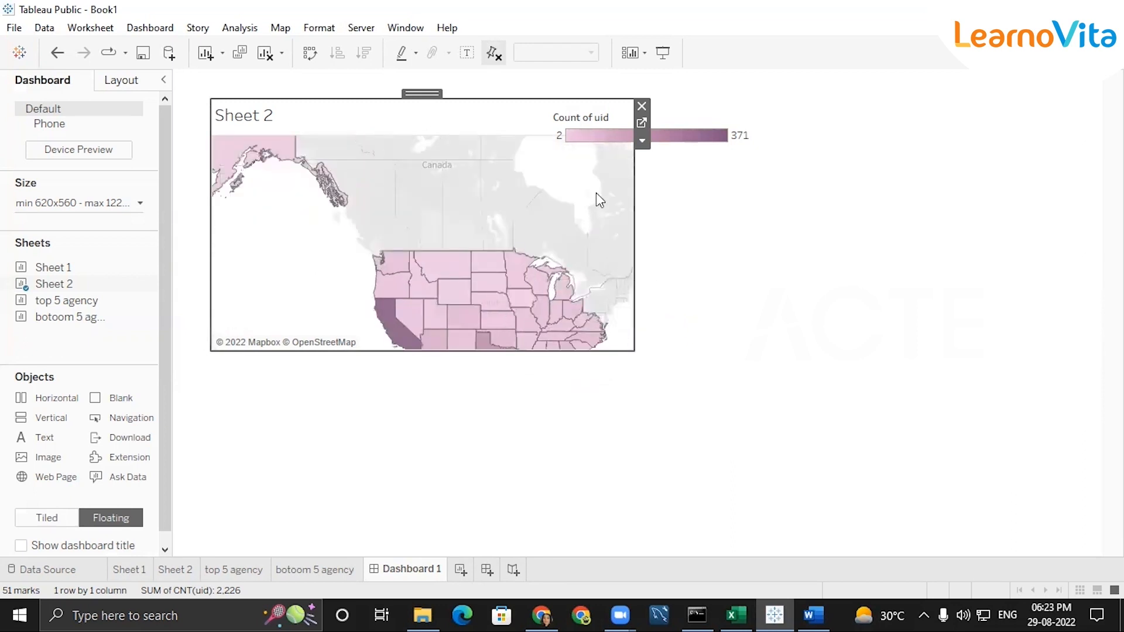
Shrink the count-of-uid colour legend and place it over the empty ocean area in the map's lower-left part
click(701, 117)
drag(701, 108, 702, 155)
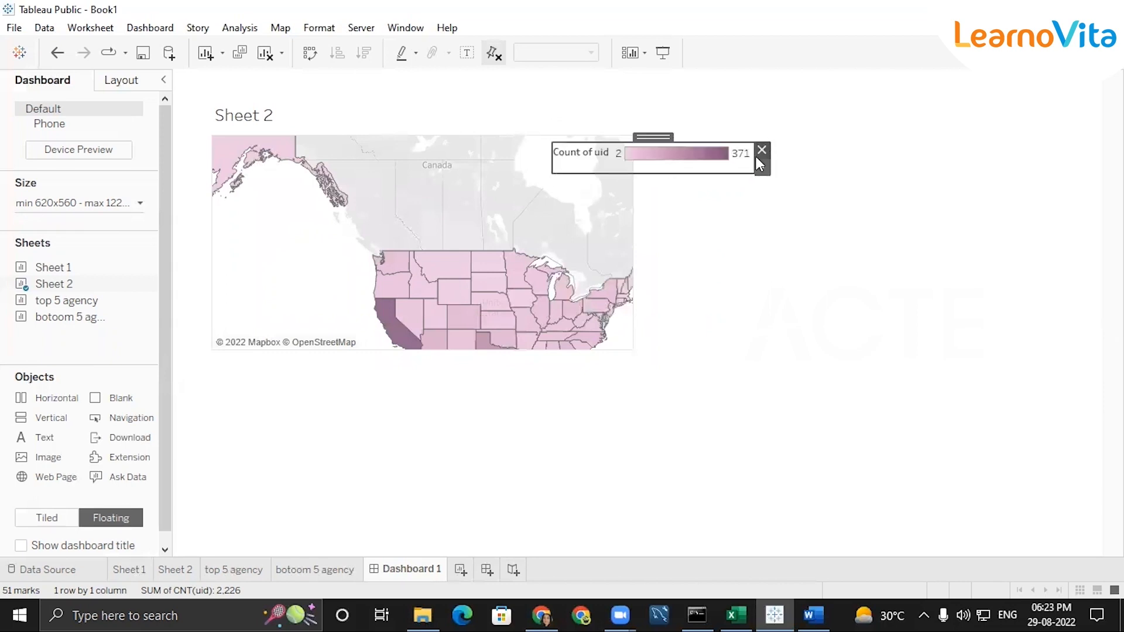
drag(553, 157, 643, 163)
drag(694, 134, 267, 283)
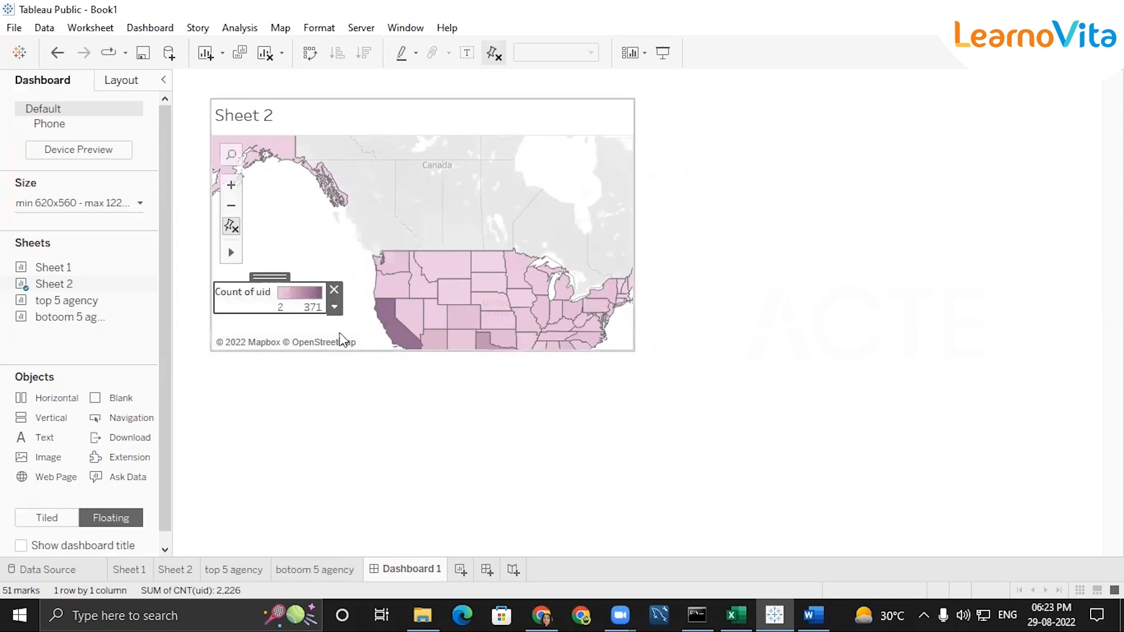
Retitle the map's colour legend "Encounter Count" and widen the legend to fit the full title
double_click(251, 296)
double_click(398, 227)
key(ctrl+a)
key(BackSpace)
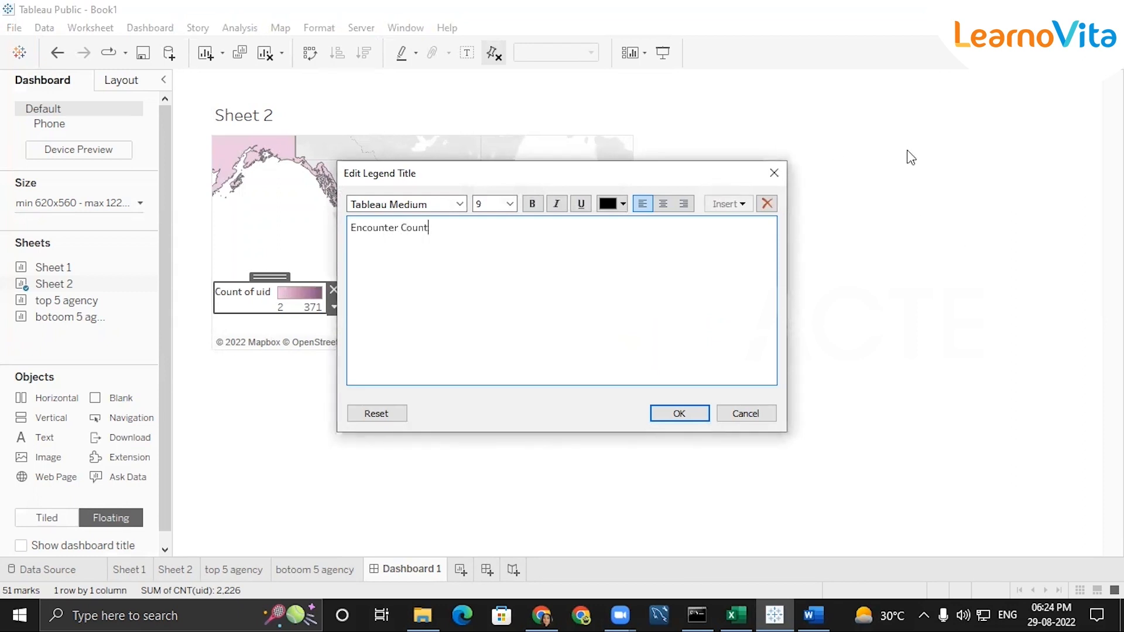
key(Return)
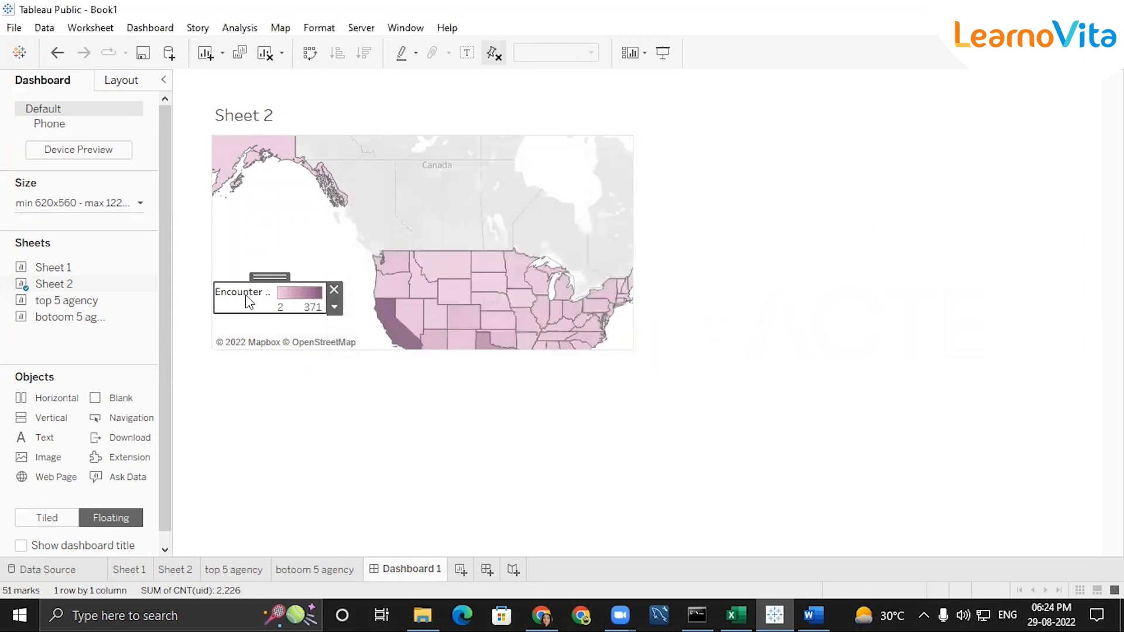
drag(326, 287, 370, 286)
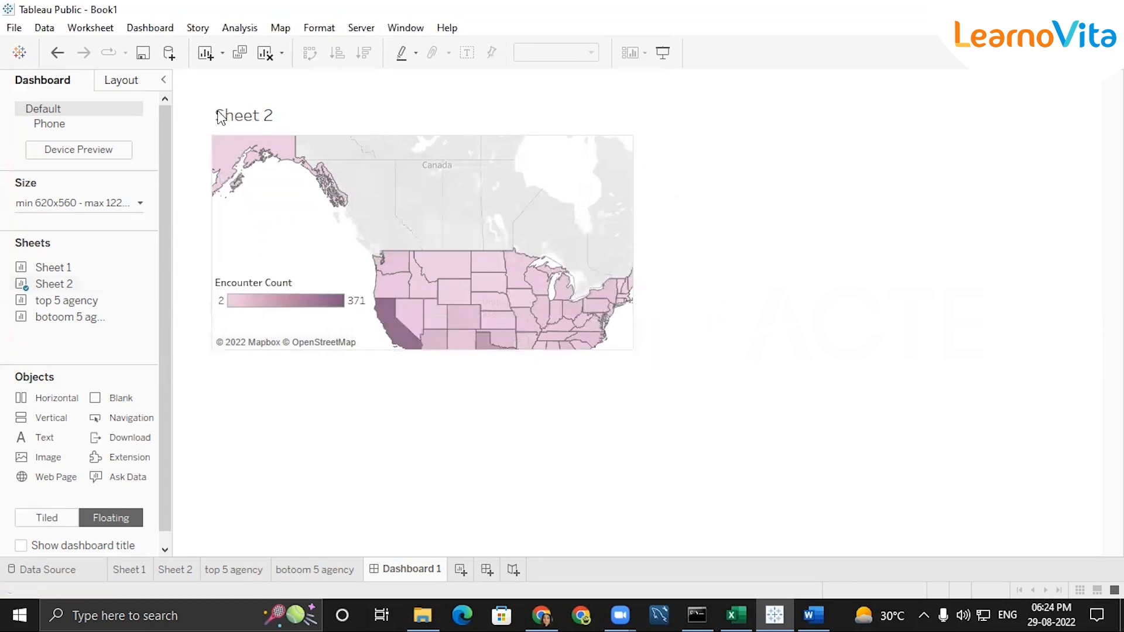
Replace the Sheet 2 map's title on the dashboard with "Countrywise Encounter"
double_click(258, 114)
double_click(481, 221)
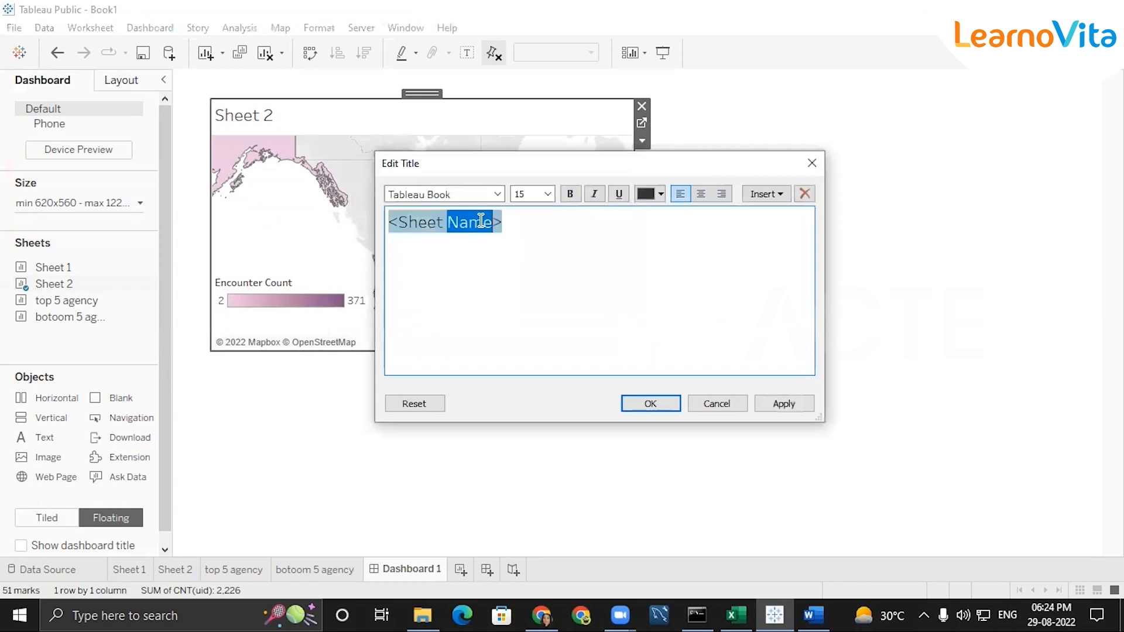
key(BackSpace)
key(BackSpace)
key(BackSpace)
key(BackSpace)
key(BackSpace)
key(BackSpace)
key(BackSpace)
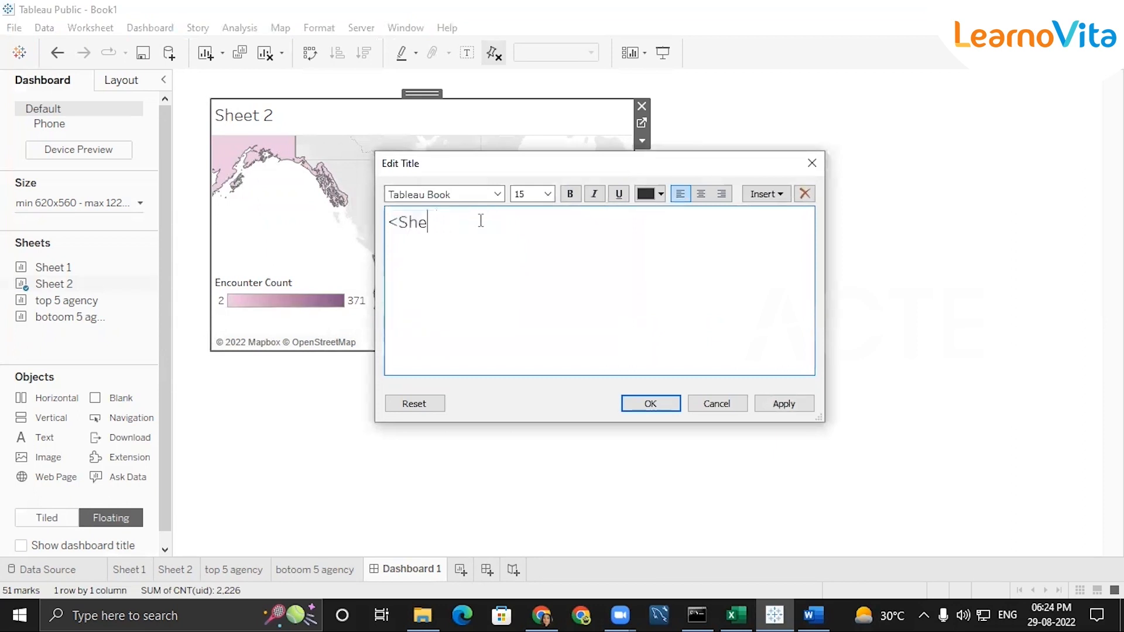
text(Countrywis)
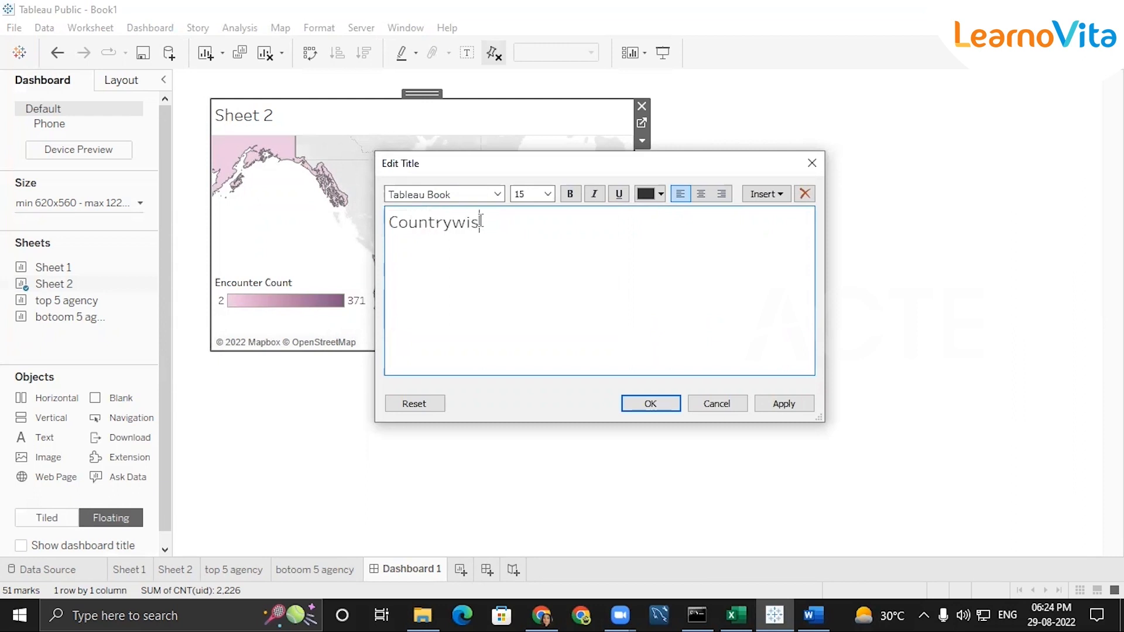
text(e Encounter)
key(Return)
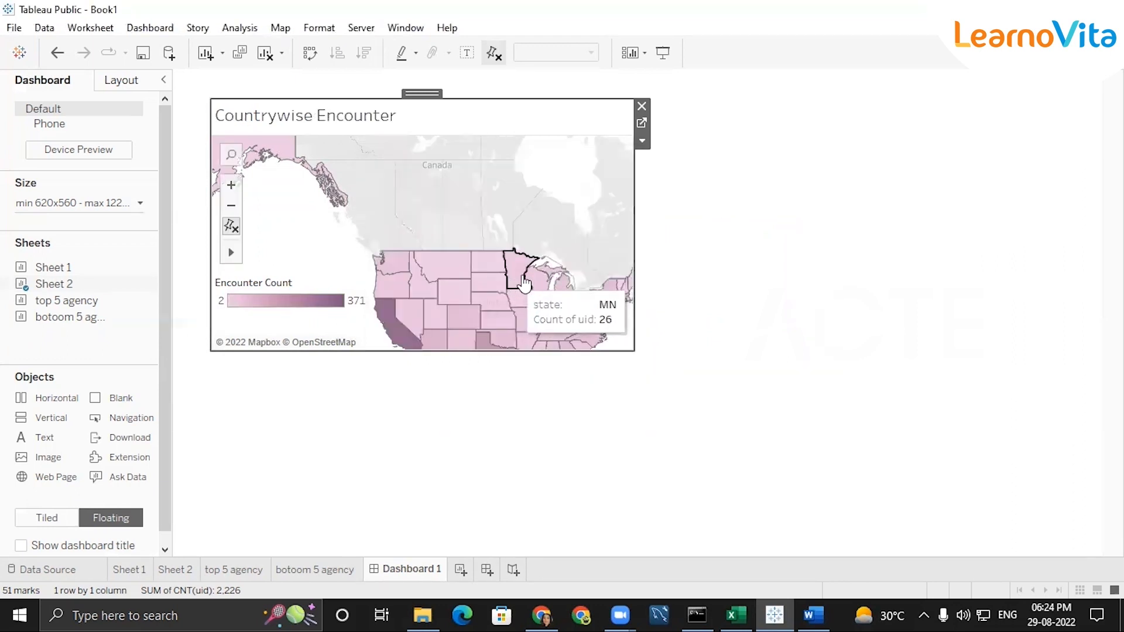
Change the map's title to "Statewise Encounter" and fit all the US states, including Alaska and Hawaii, in its view
scroll(570, 258, down, 3)
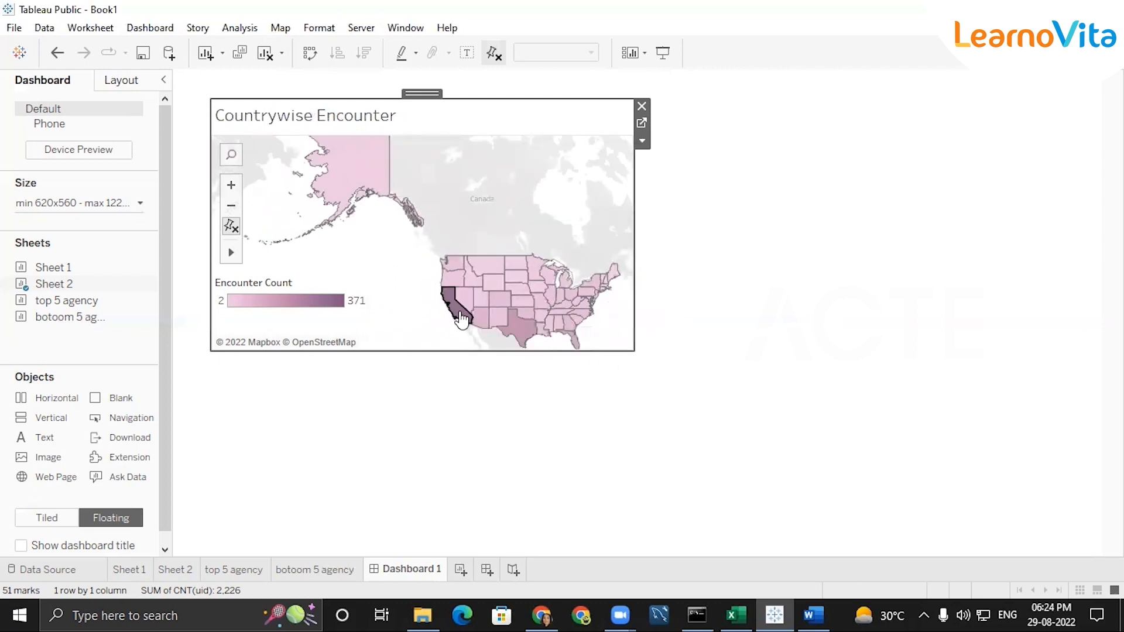
double_click(260, 117)
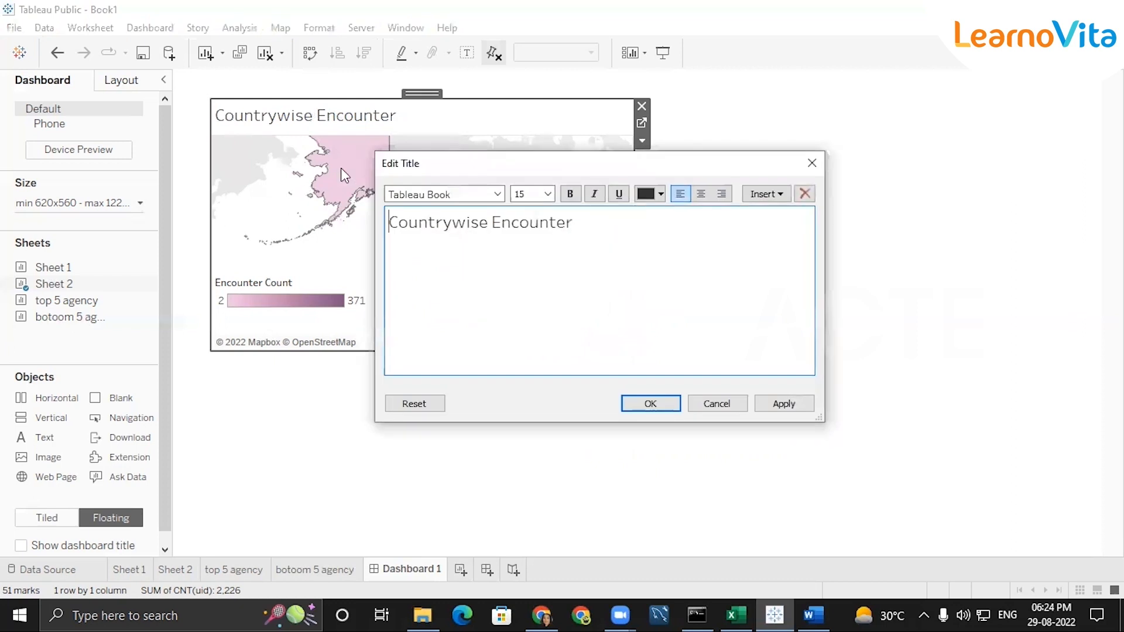
click(455, 225)
key(BackSpace)
key(BackSpace)
key(BackSpace)
key(BackSpace)
key(BackSpace)
key(BackSpace)
key(BackSpace)
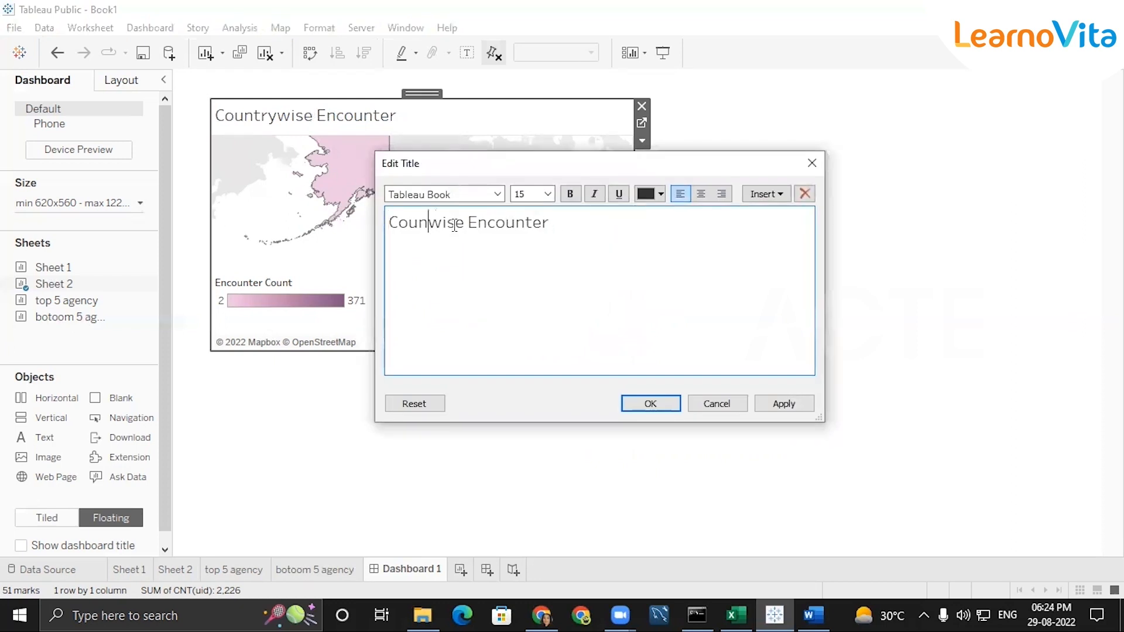
text(State)
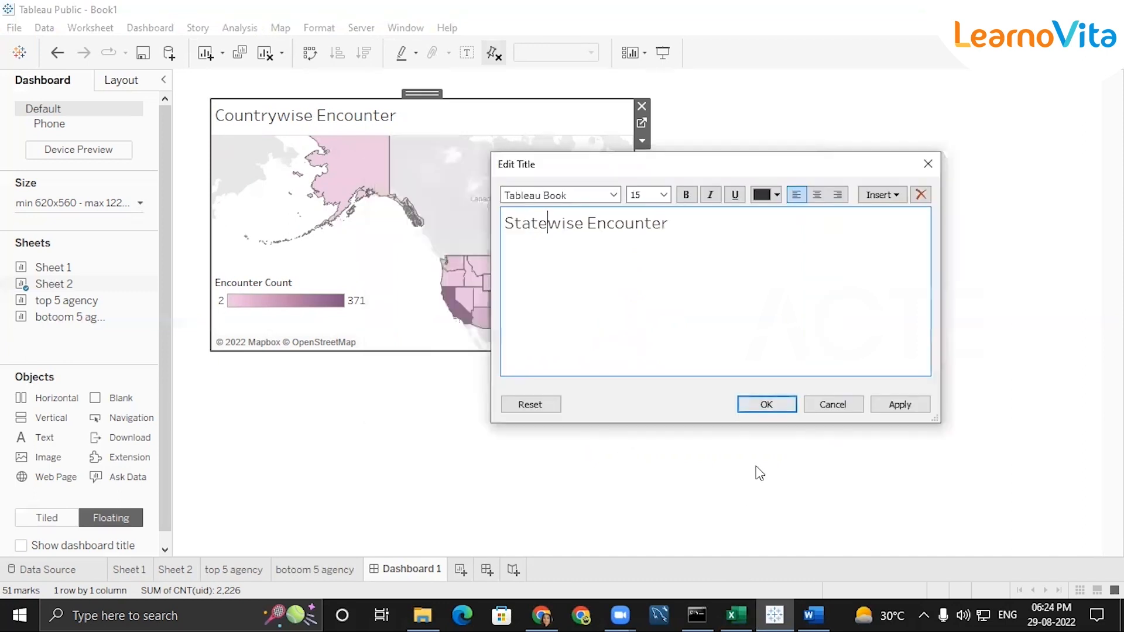
key(Return)
scroll(463, 281, down, 2)
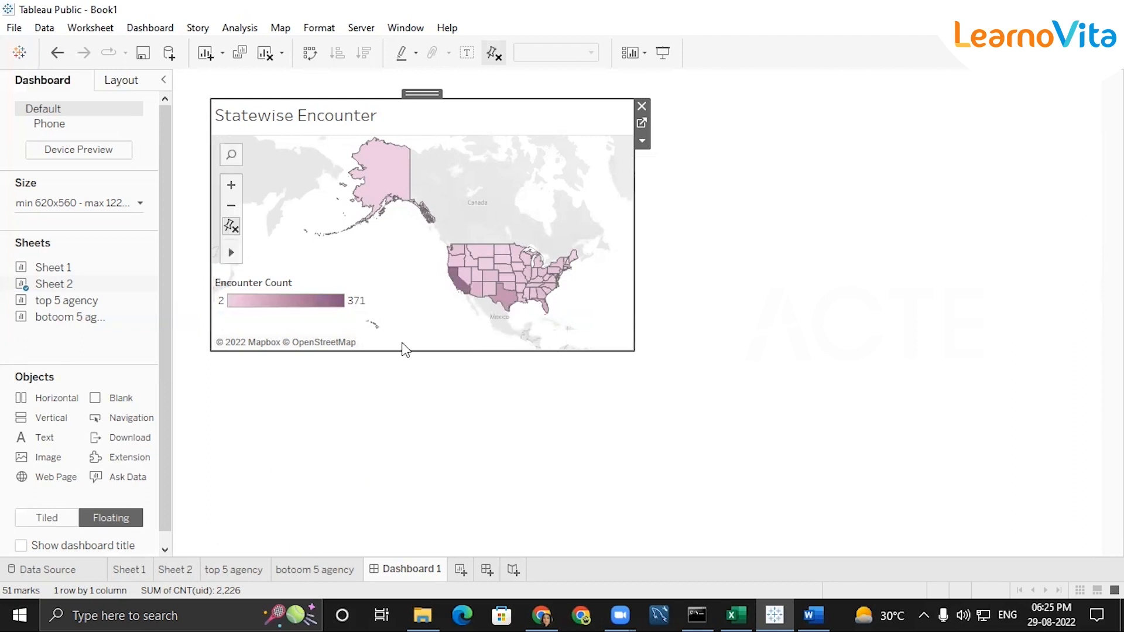
Recolour the Sheet 2 map by encounter count with the Red-Green Diverging palette
click(133, 568)
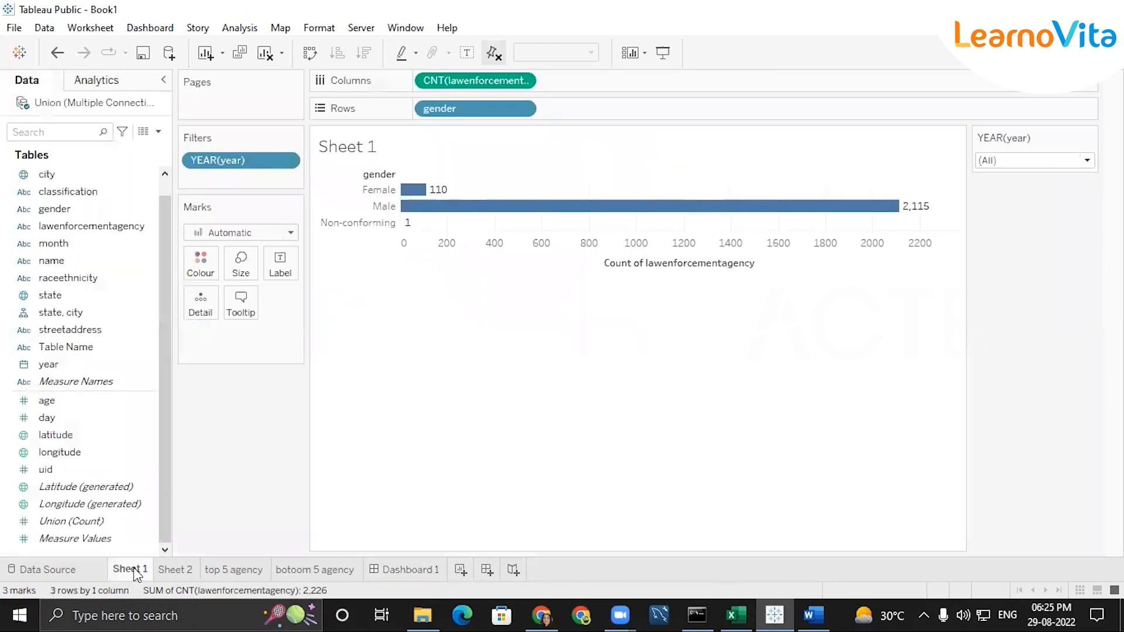
click(176, 569)
click(1089, 137)
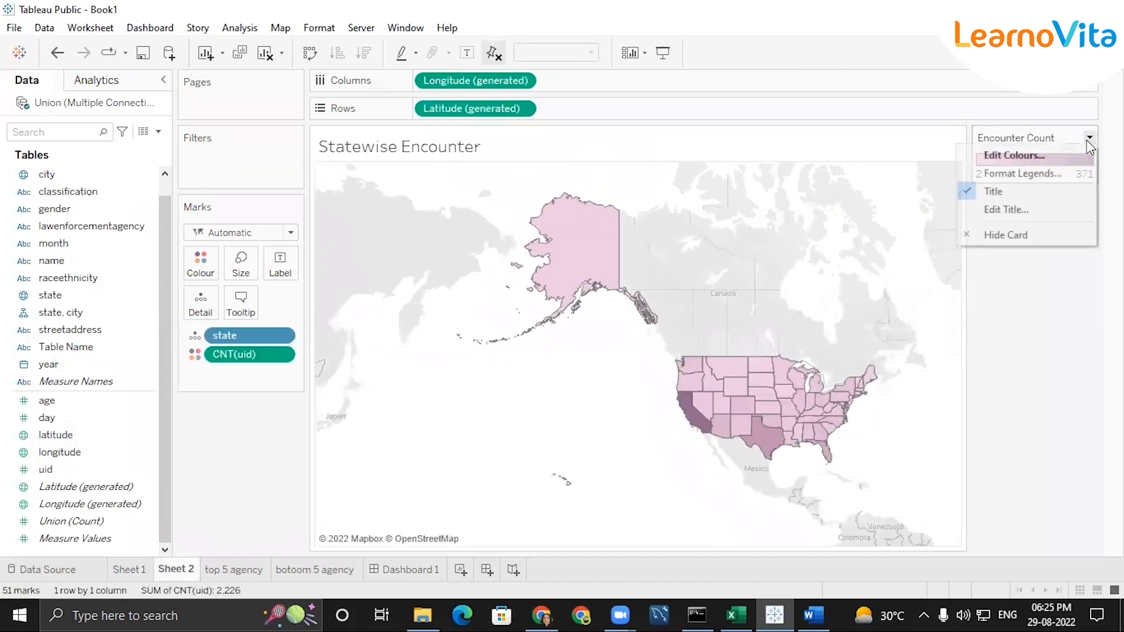
click(1083, 156)
click(718, 237)
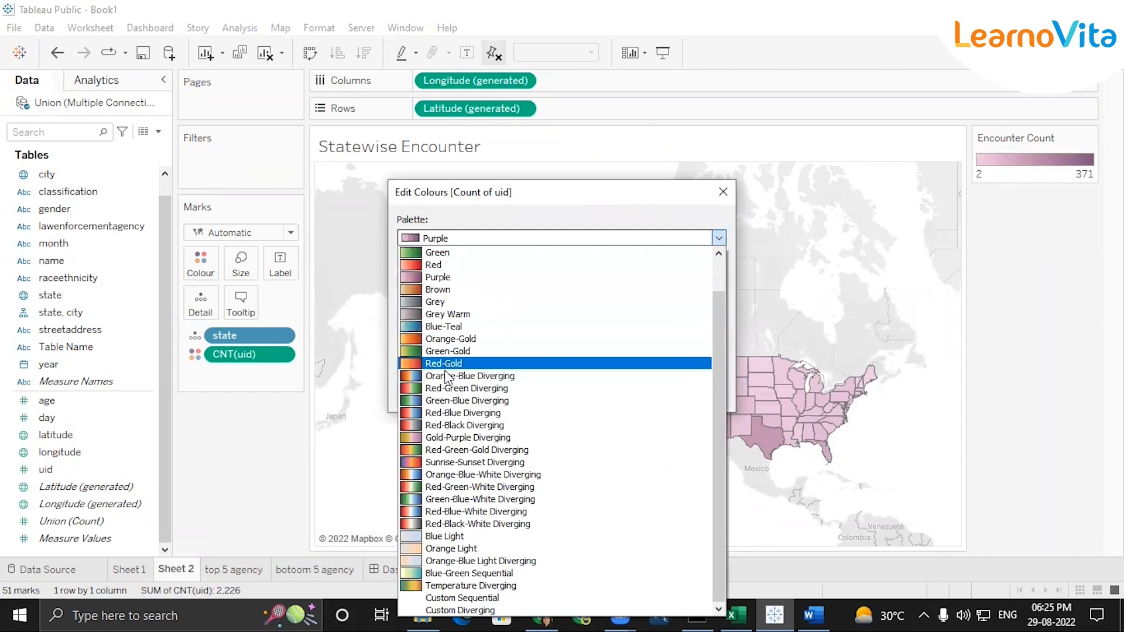
click(449, 389)
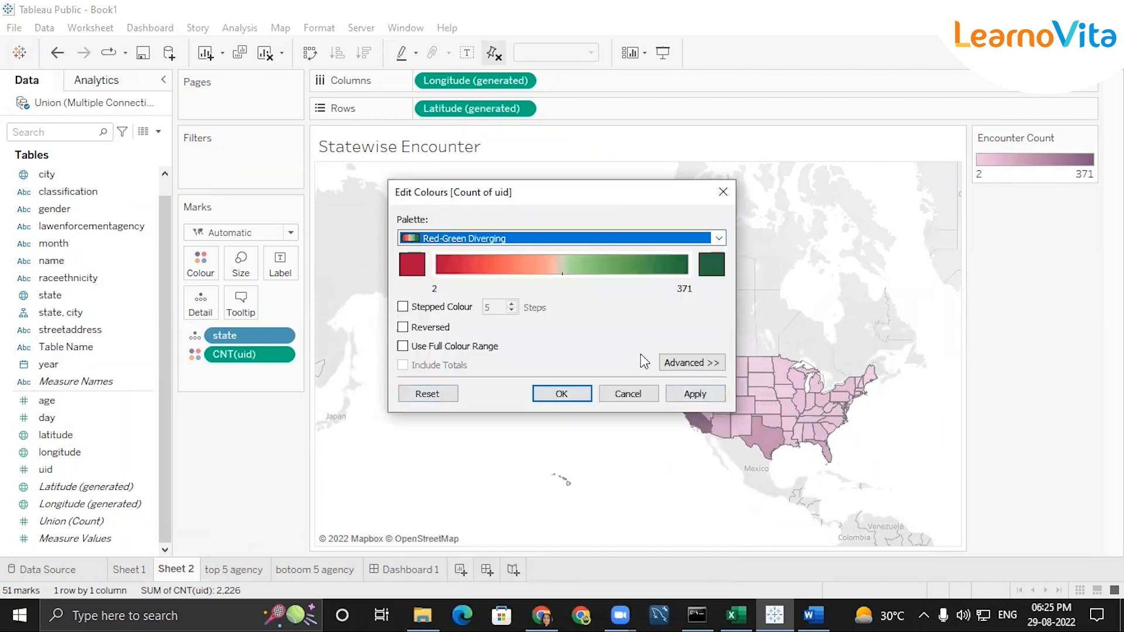
key(Return)
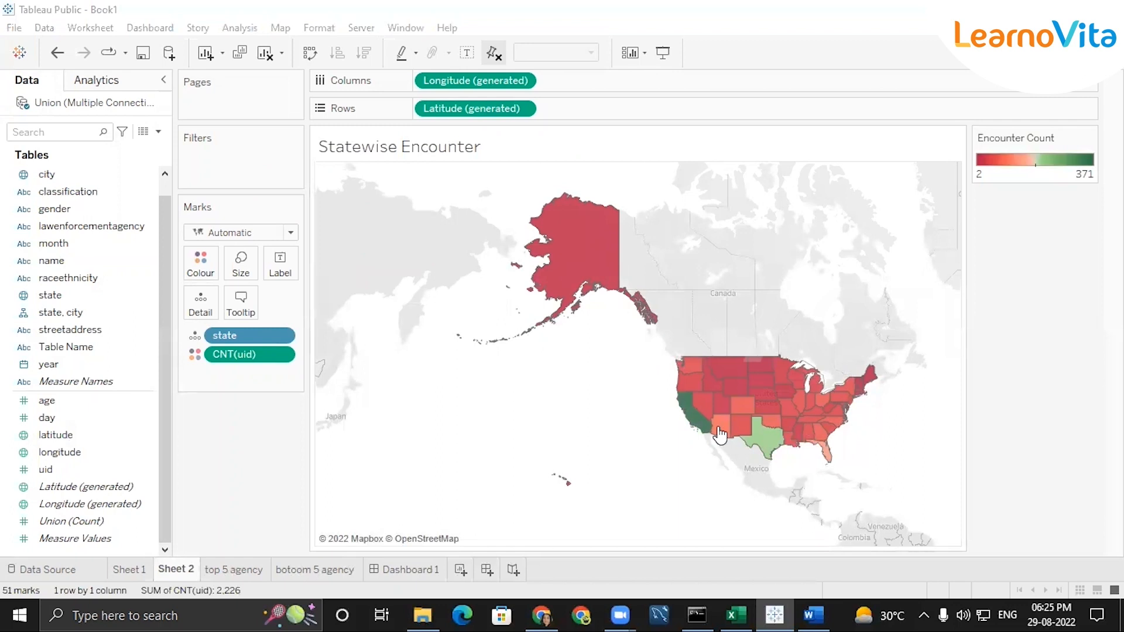
Add a second line, "California are highest rated state in encounter", below the "Statewise Encounter" title of the map on Dashboard 1
mouse_move(701, 420)
click(416, 565)
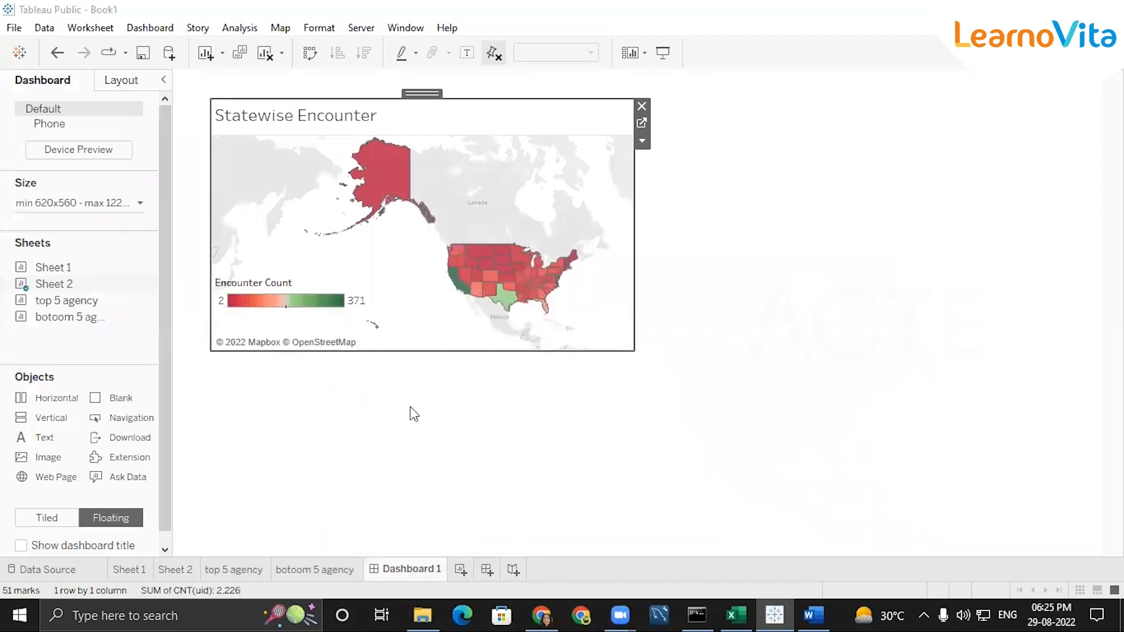
double_click(384, 117)
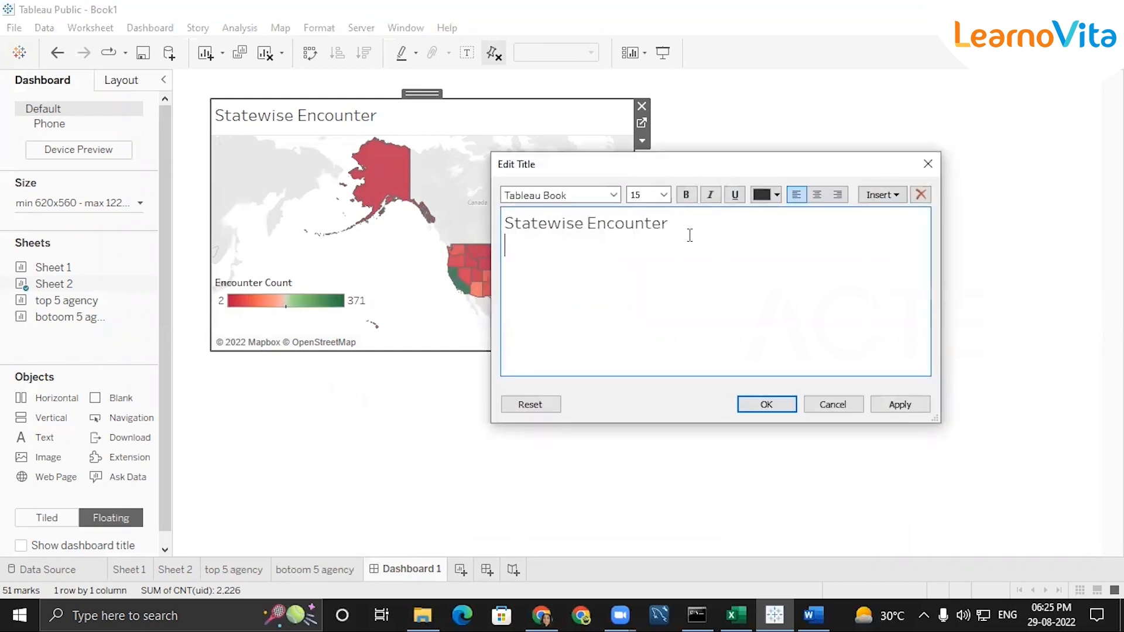
text(fornia are highesh)
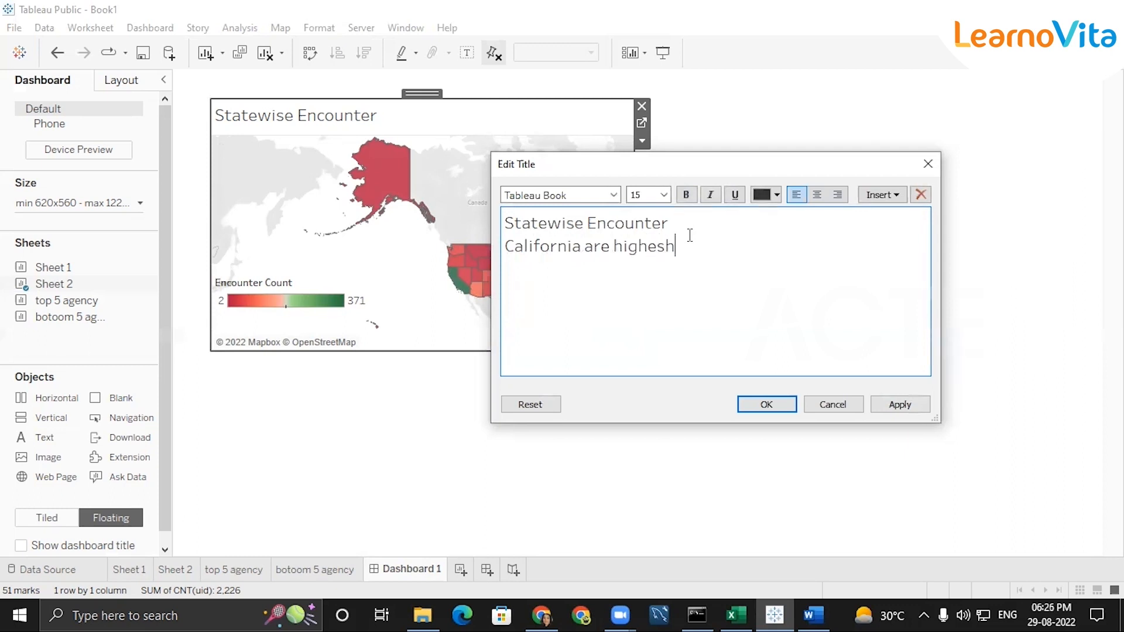
text(hest rated sstate)
key(BackSpace)
key(BackSpace)
key(BackSpace)
text(tate)
text(cound)
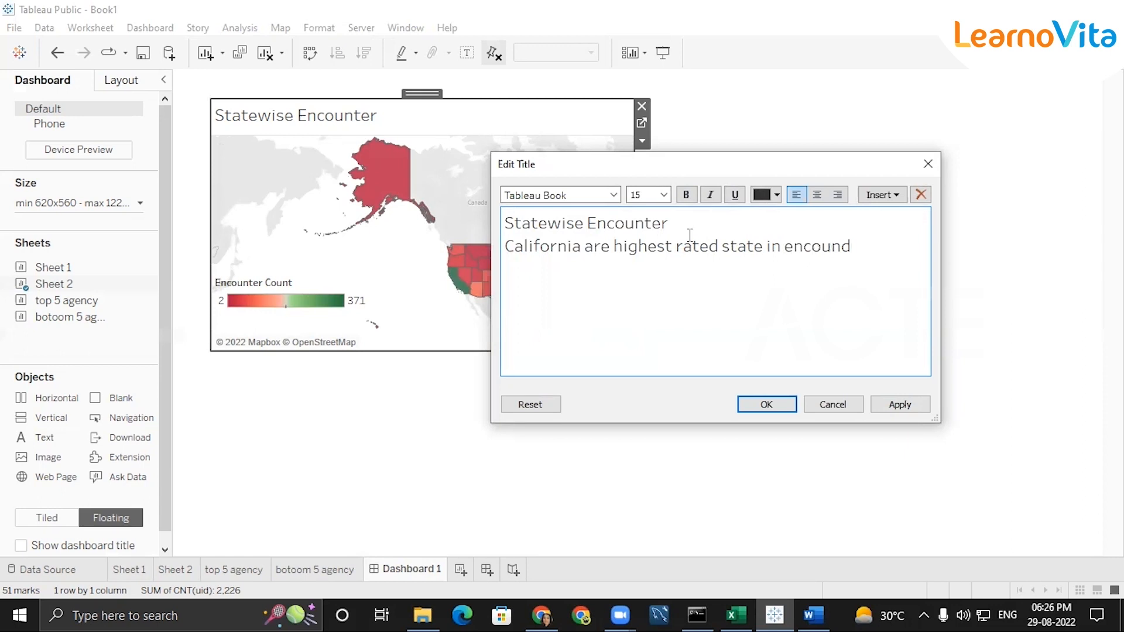
key(BackSpace)
text(ter)
Format the California line of the map's title in orange, bold, size 12
triple_click(635, 249)
click(777, 194)
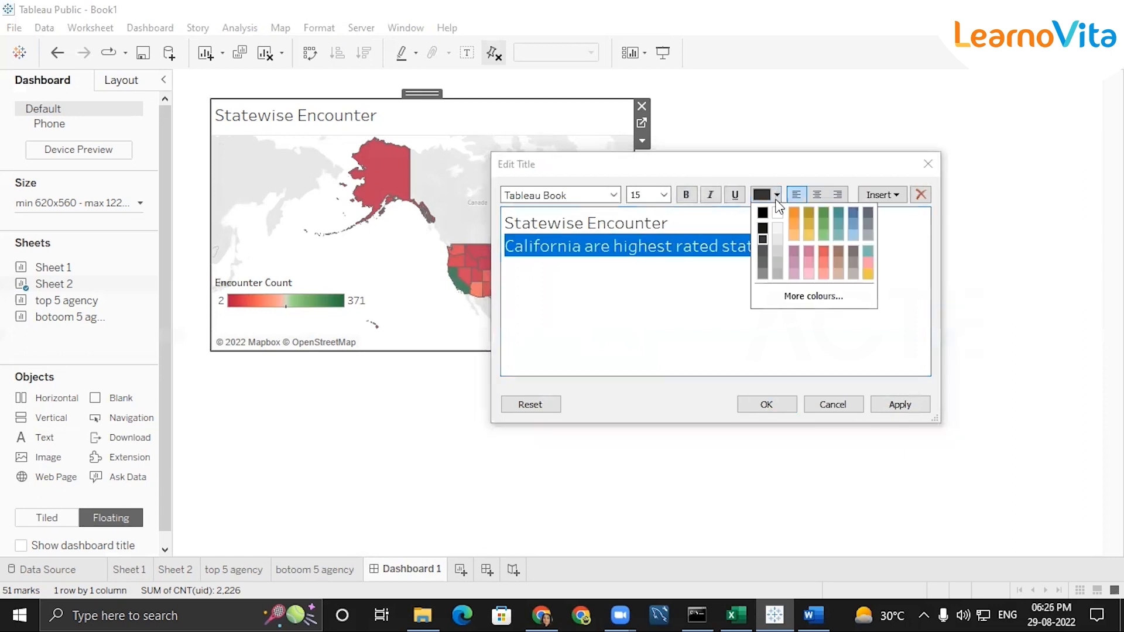
click(795, 214)
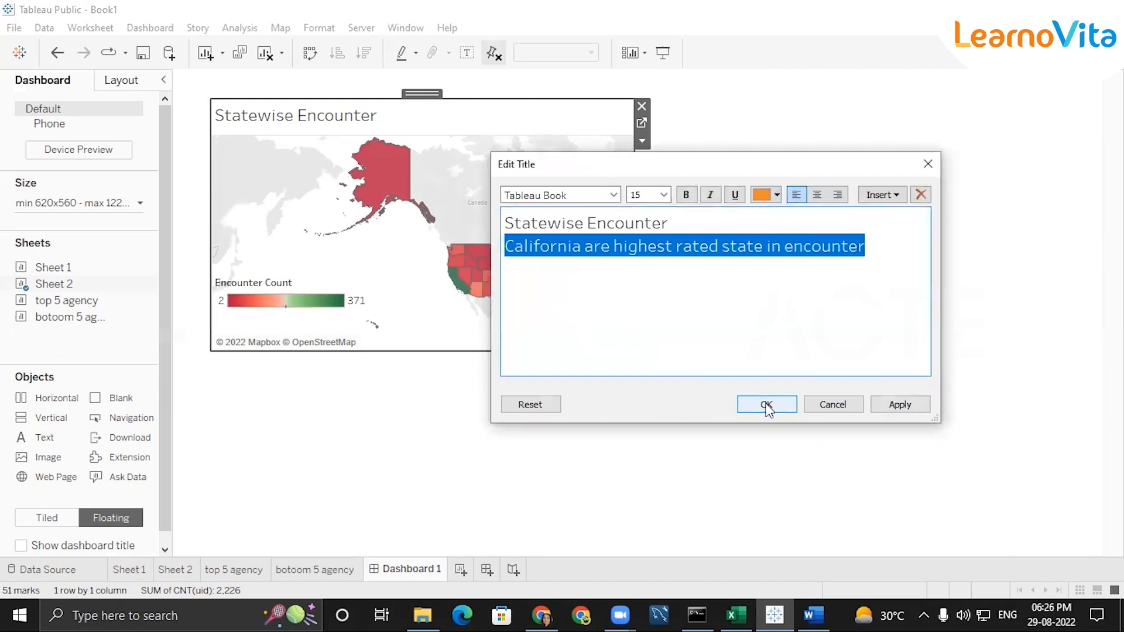
click(687, 195)
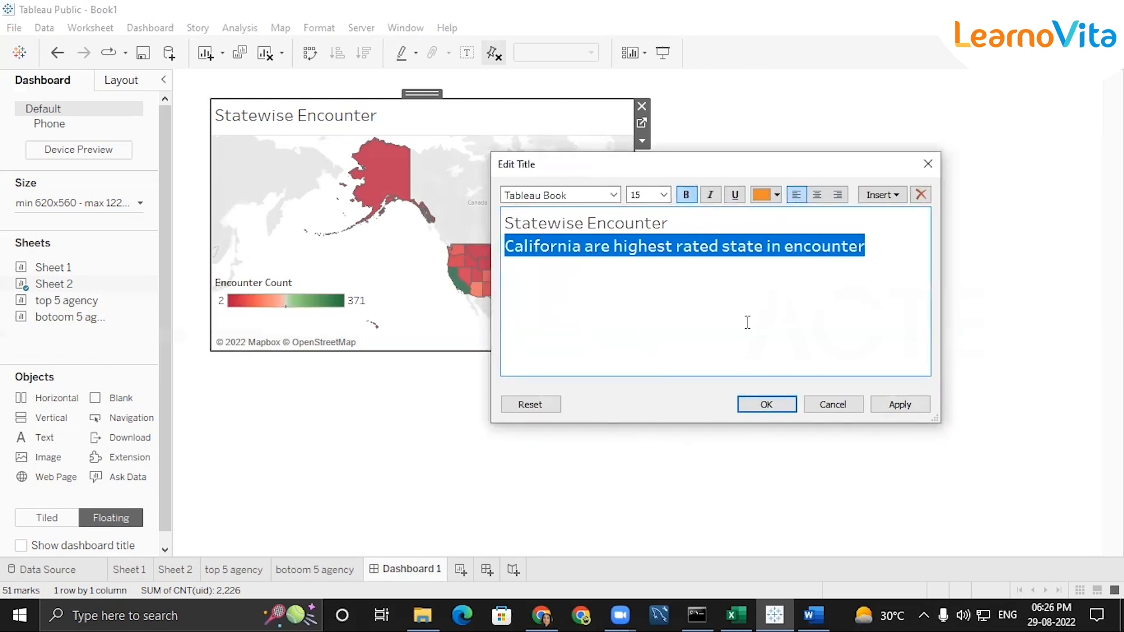
click(663, 195)
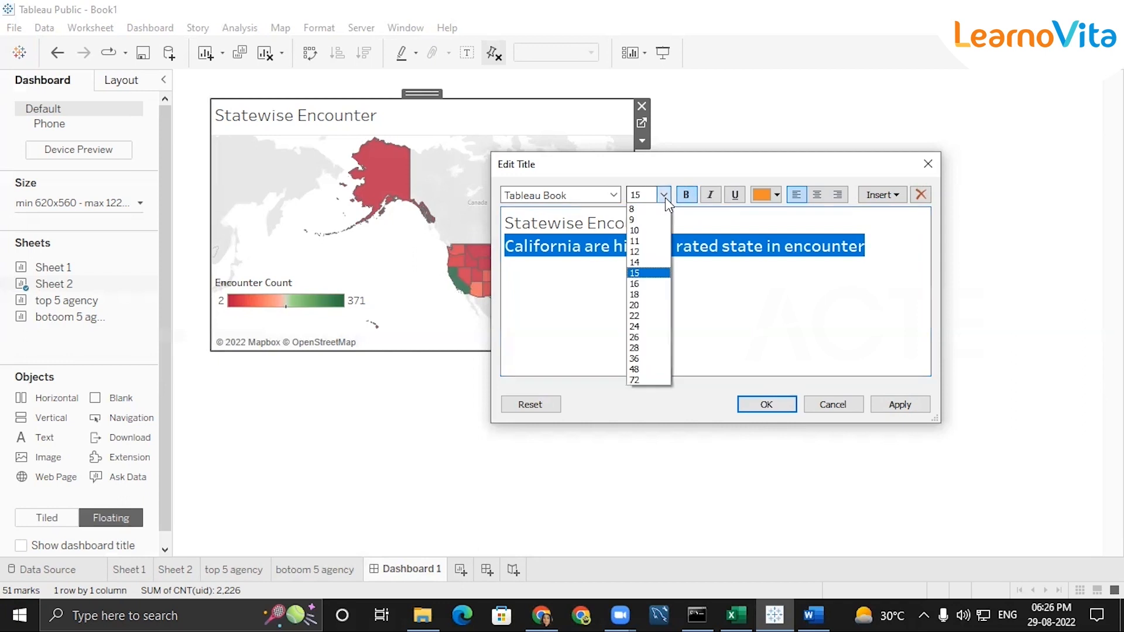
click(644, 238)
click(767, 405)
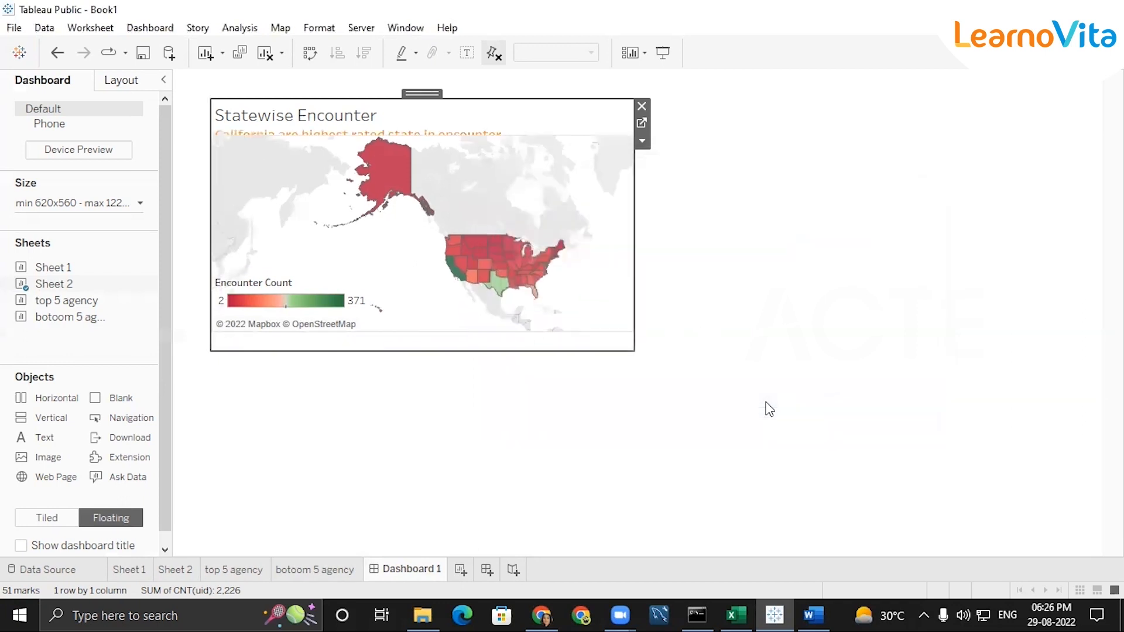
click(850, 381)
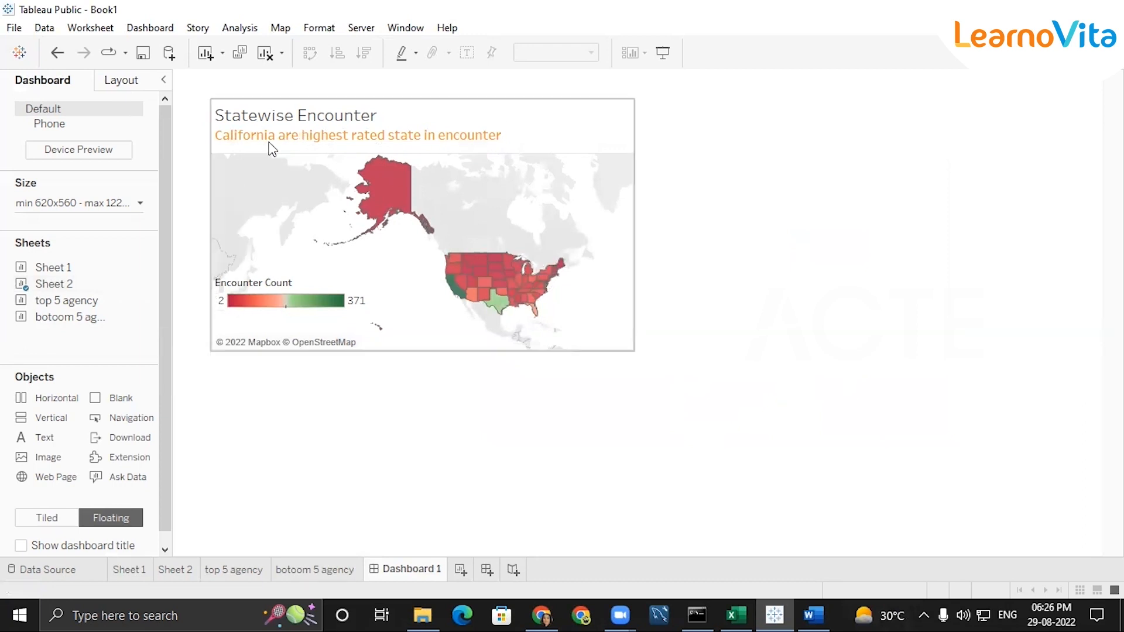
Capitalise each word of the map's second title line so it reads "California Are Highest Rated State In Encounter"
double_click(328, 139)
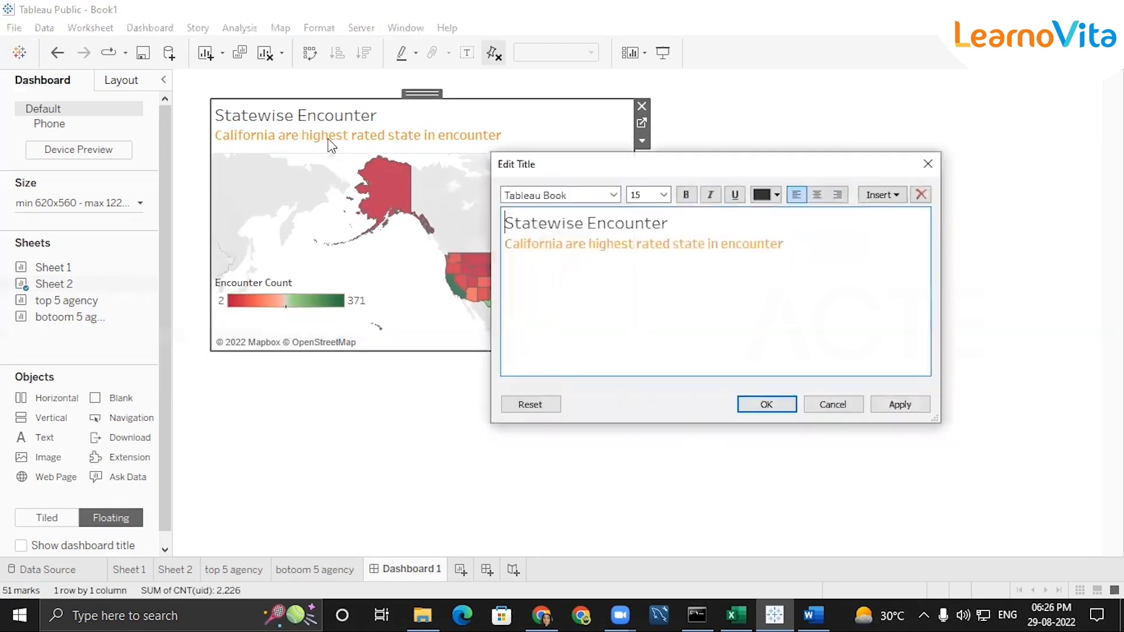
click(592, 244)
key(Delete)
text(H)
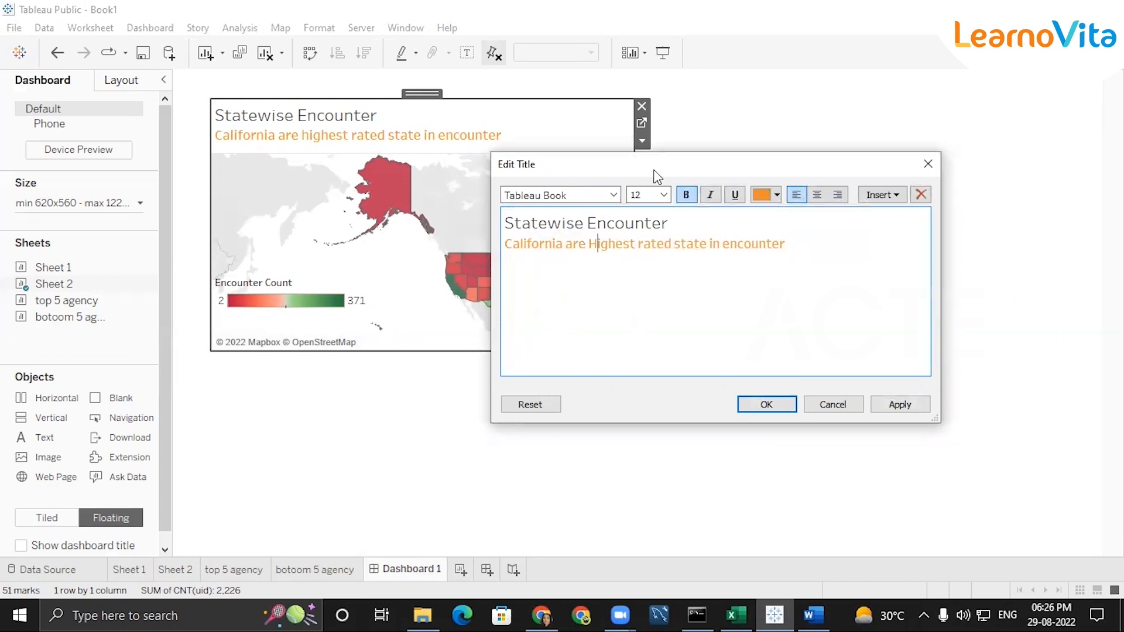
key(Delete)
text(R)
click(683, 243)
key(Delete)
text(S)
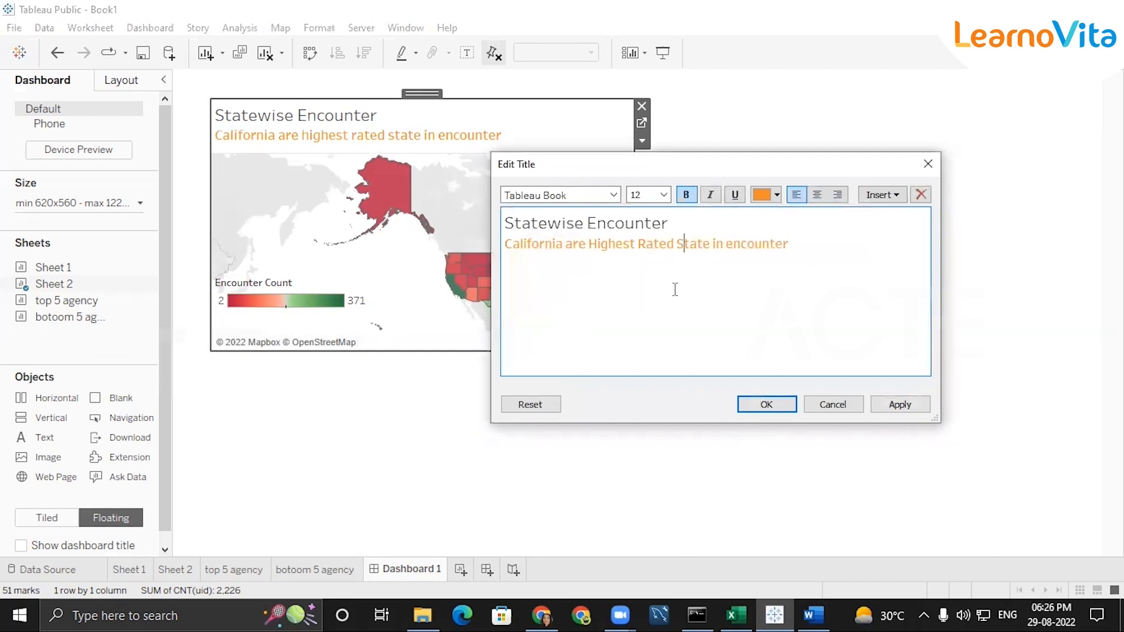
click(733, 244)
key(Delete)
text(E)
click(716, 240)
key(Delete)
text(I)
key(Left)
click(574, 244)
key(BackSpace)
text(A)
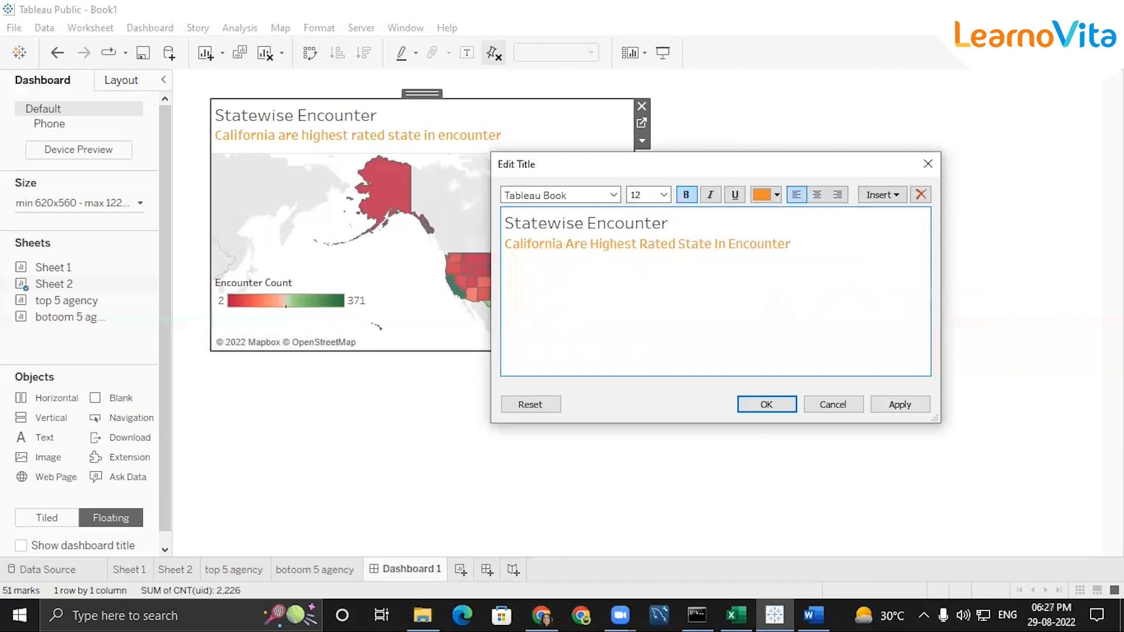
click(761, 408)
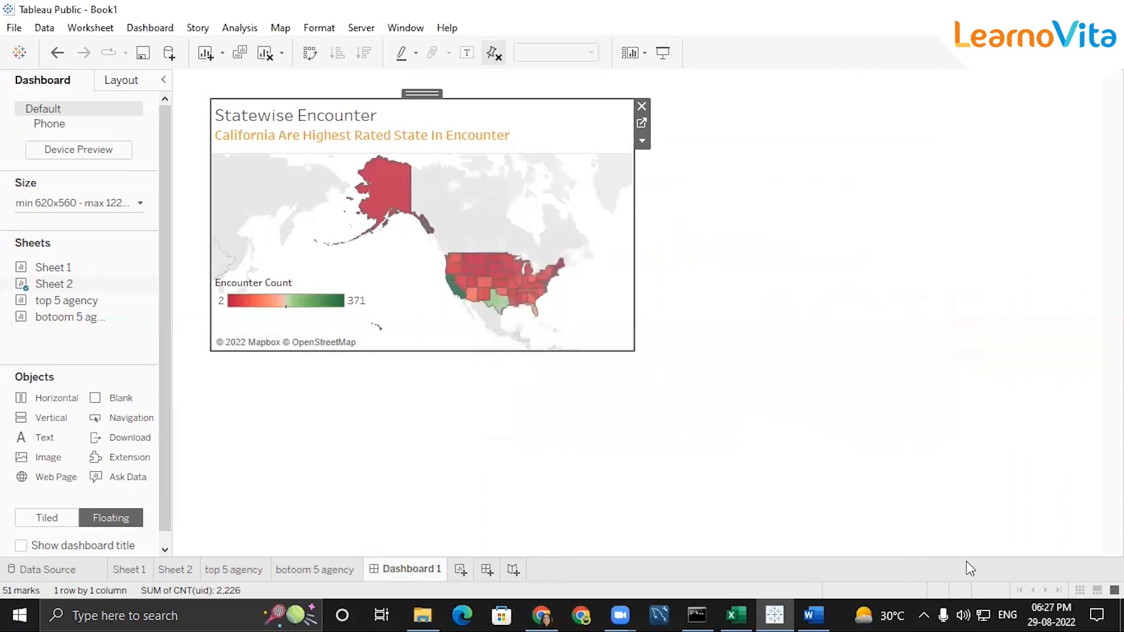
click(916, 447)
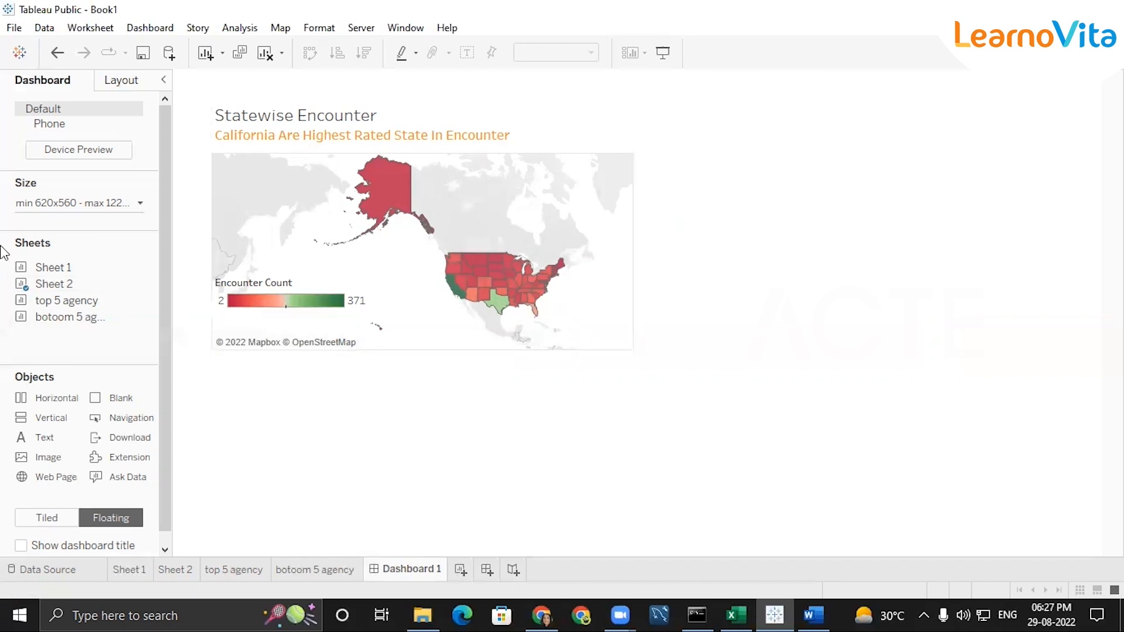
Add Sheet 1 as a floating gender chart beside the Statewise Encounter map on Dashboard 1
mouse_move(49, 277)
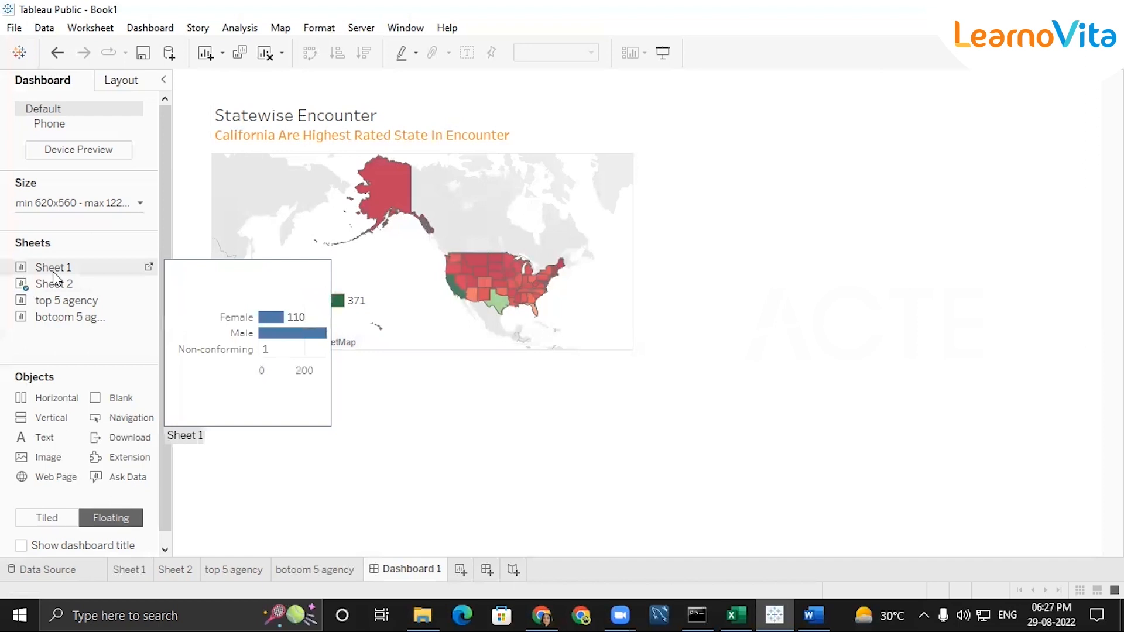
drag(54, 278, 673, 178)
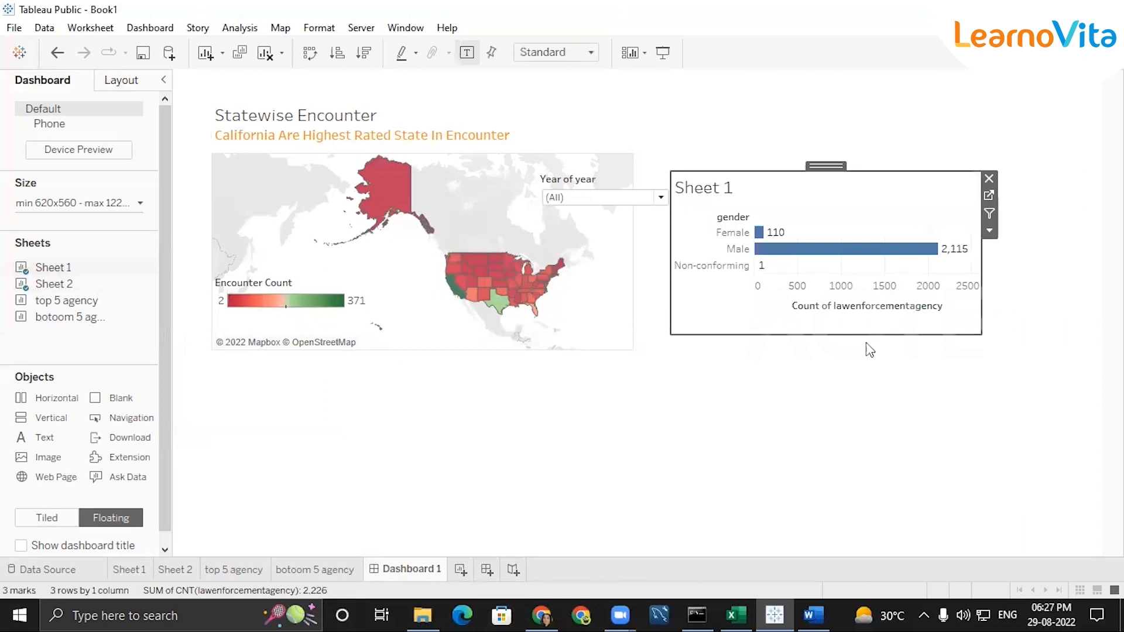
click(858, 362)
click(825, 309)
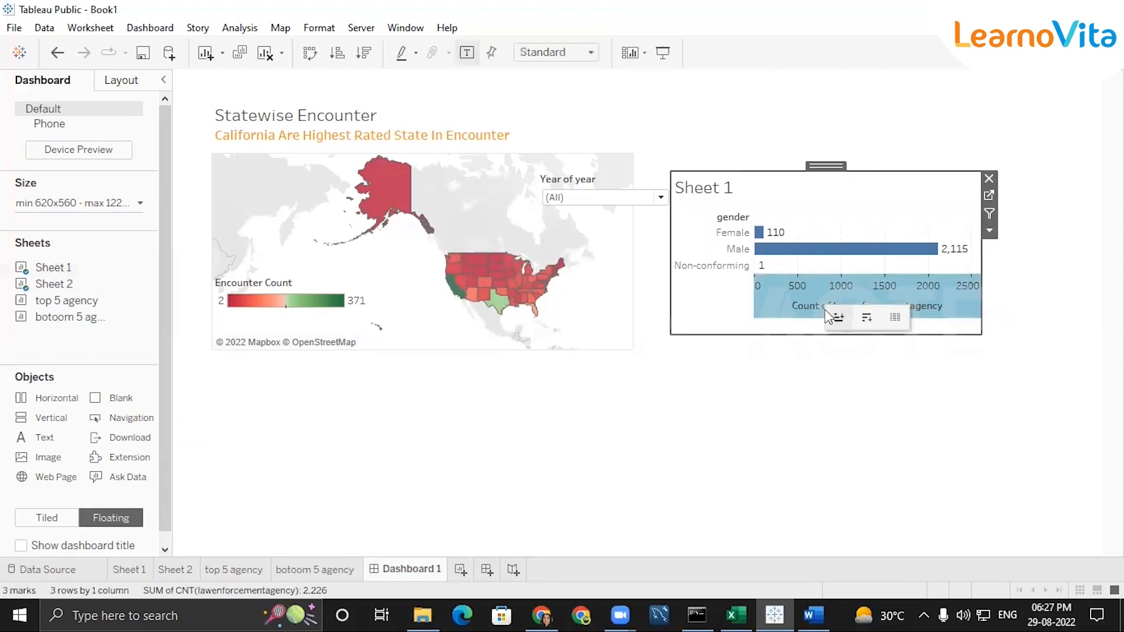
click(804, 307)
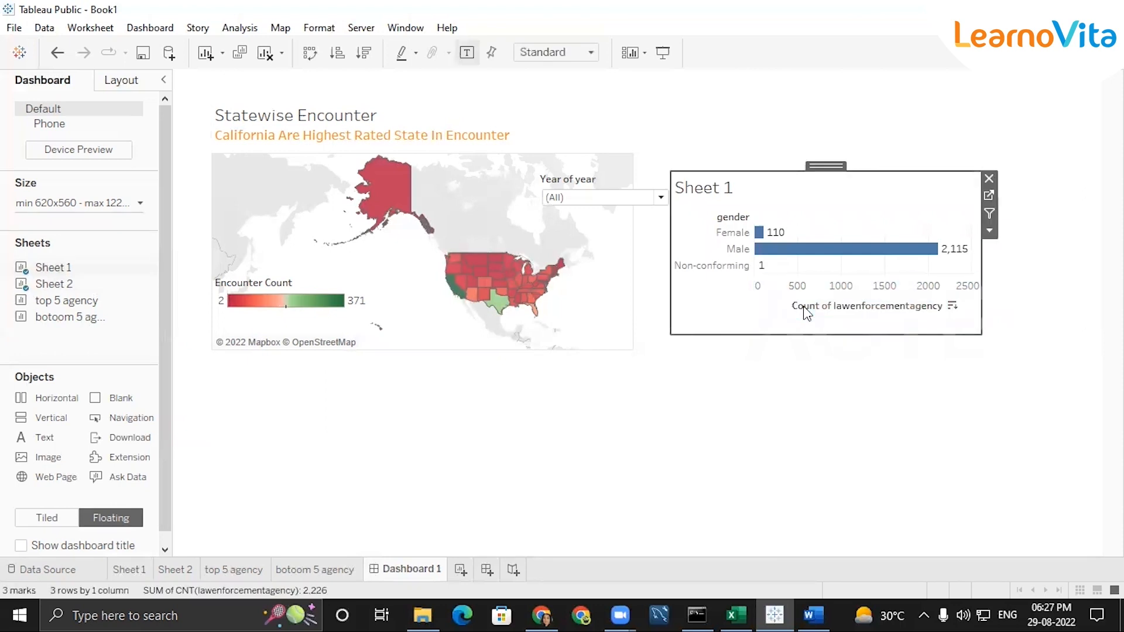
Clear the title of the gender chart's count axis and hide the axis header
double_click(866, 308)
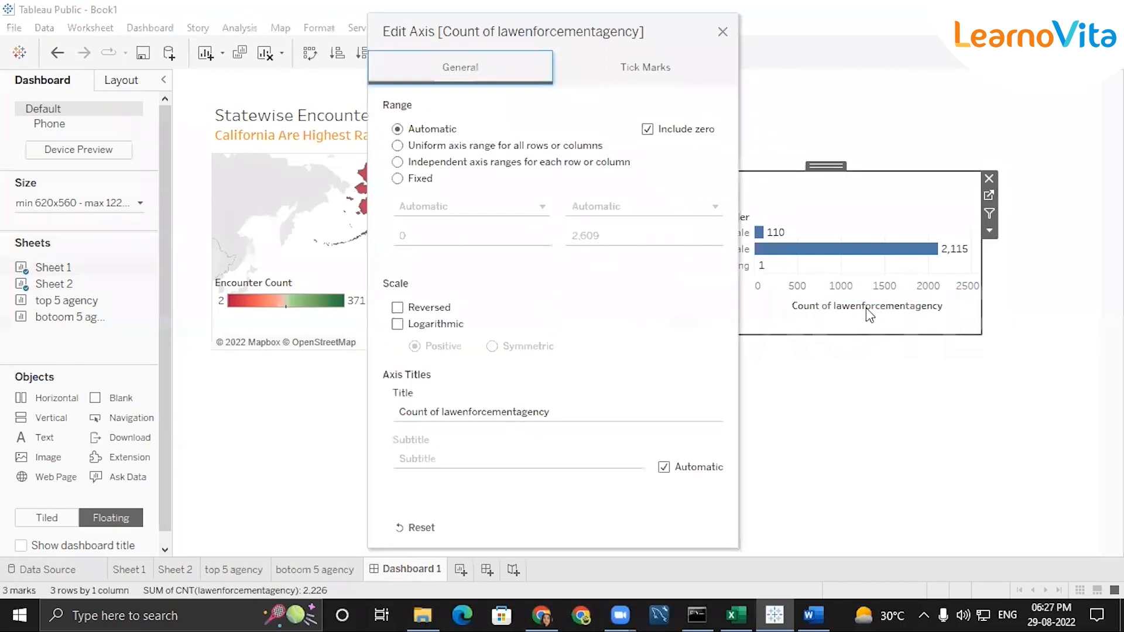
click(724, 33)
click(820, 305)
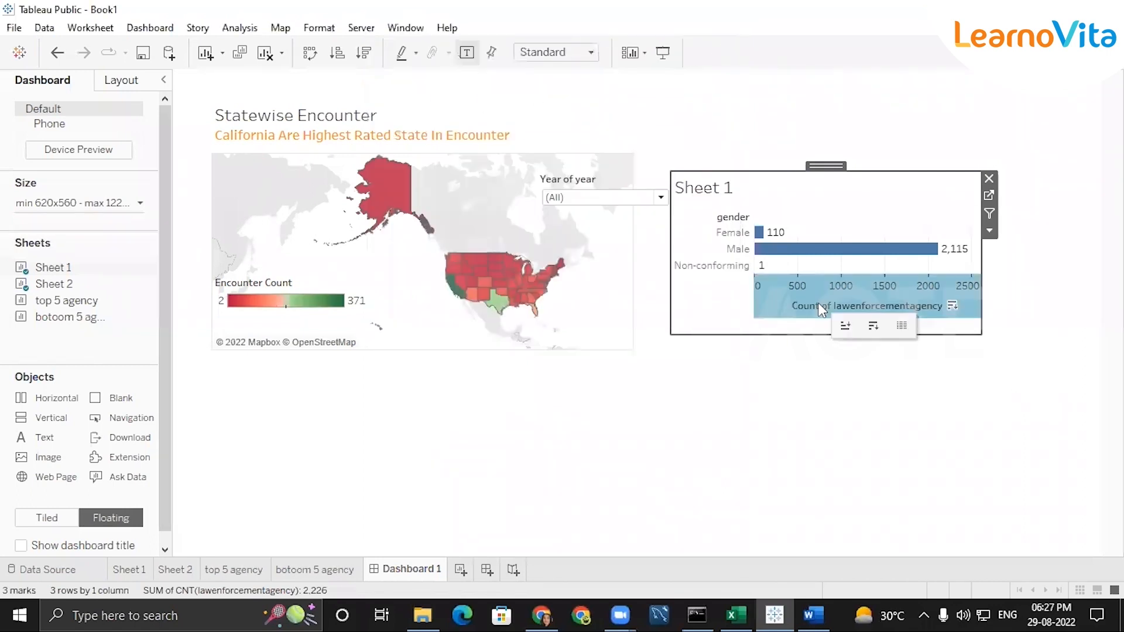
double_click(787, 304)
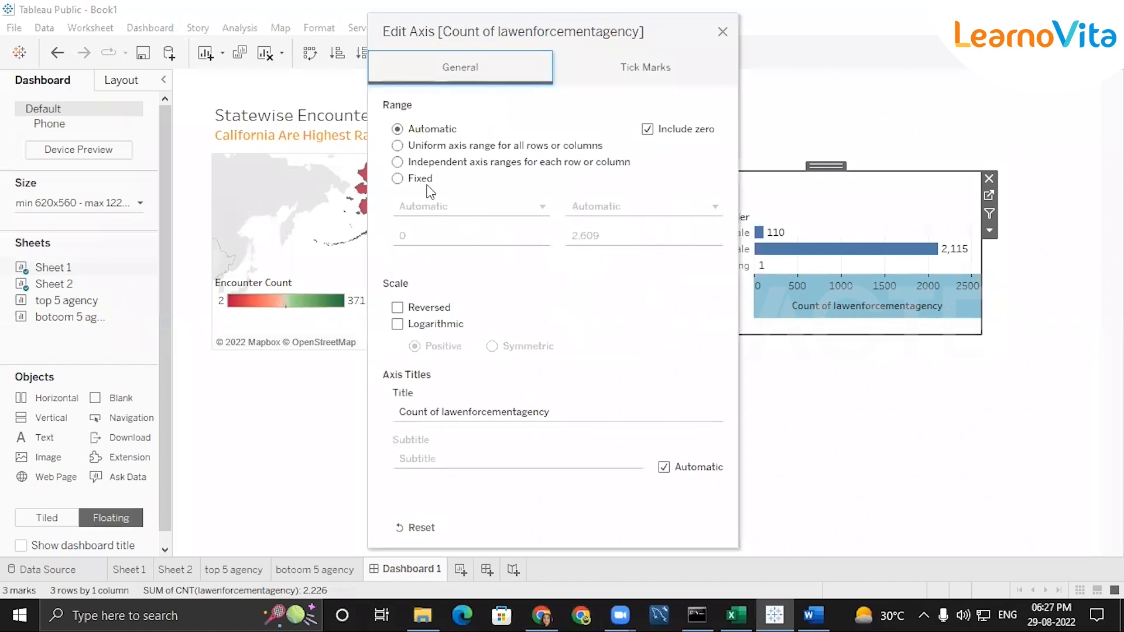
click(398, 179)
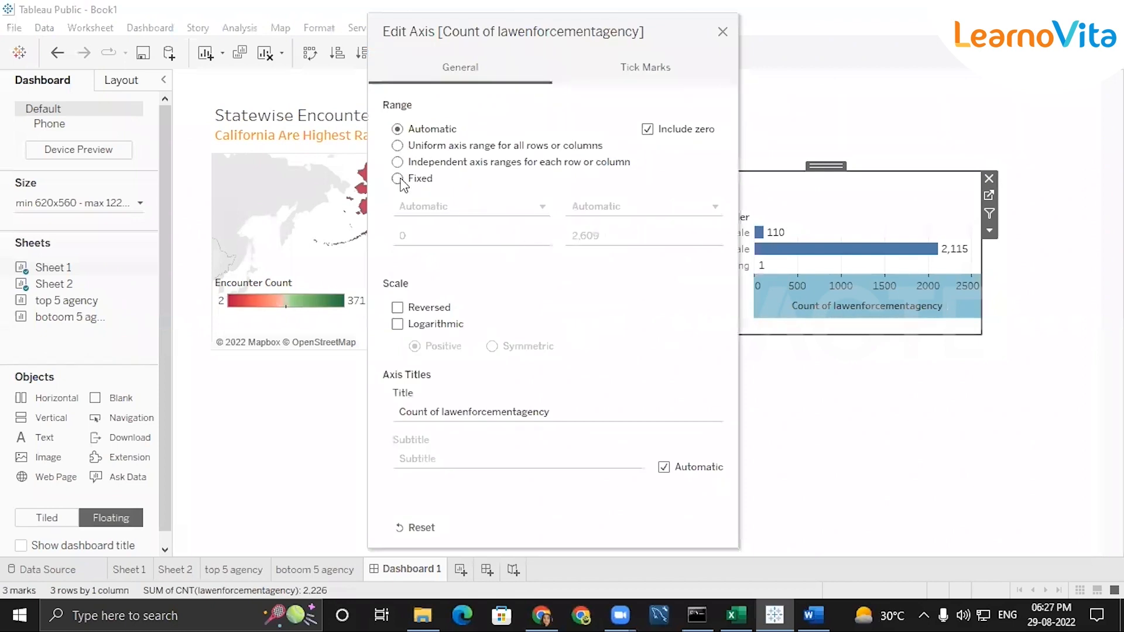
click(398, 129)
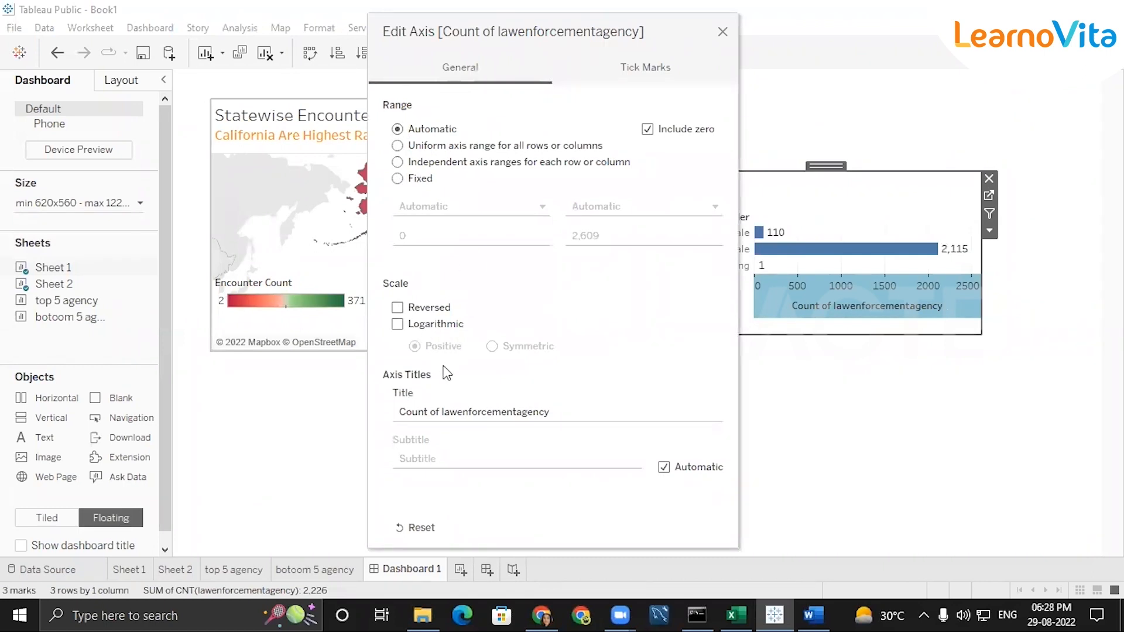
click(490, 404)
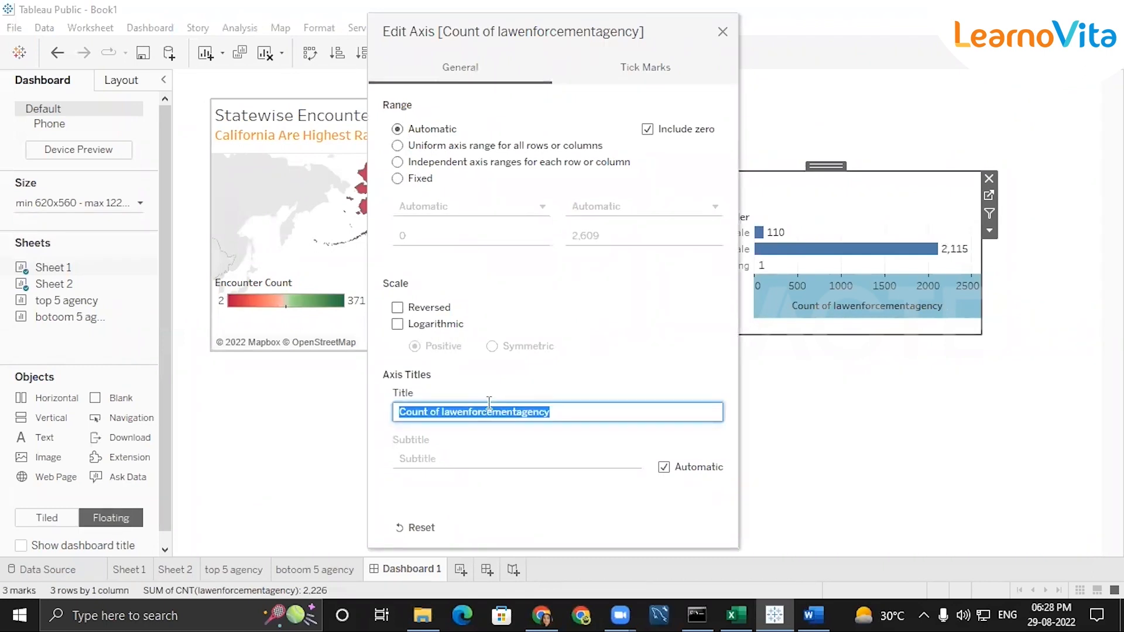
key(BackSpace)
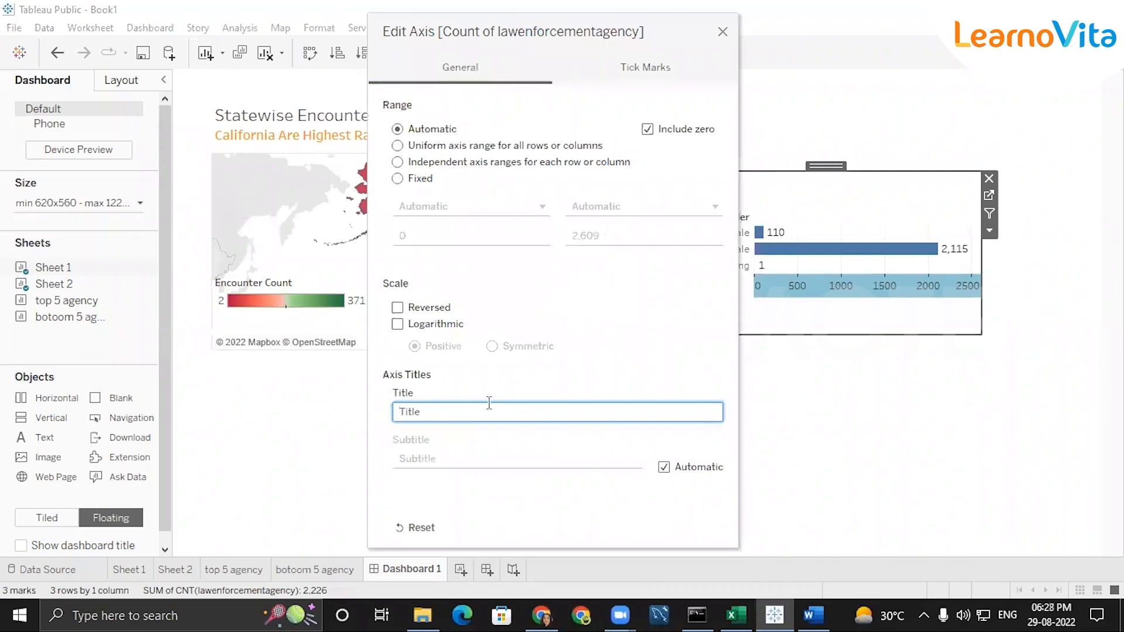
drag(583, 22, 679, 9)
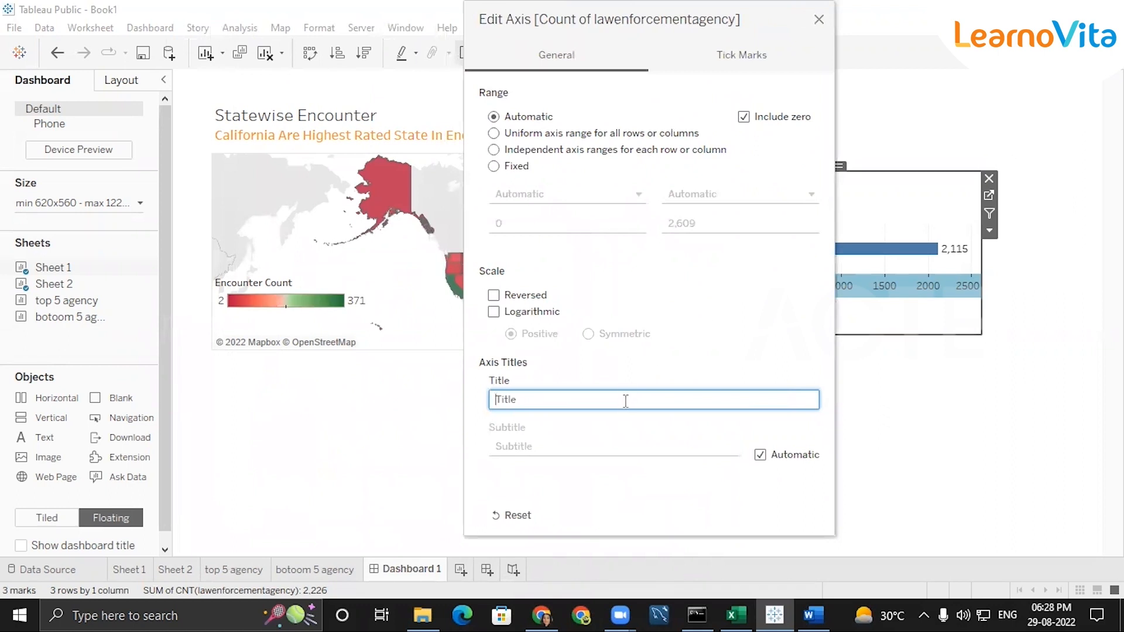
drag(678, 19, 846, 59)
click(972, 48)
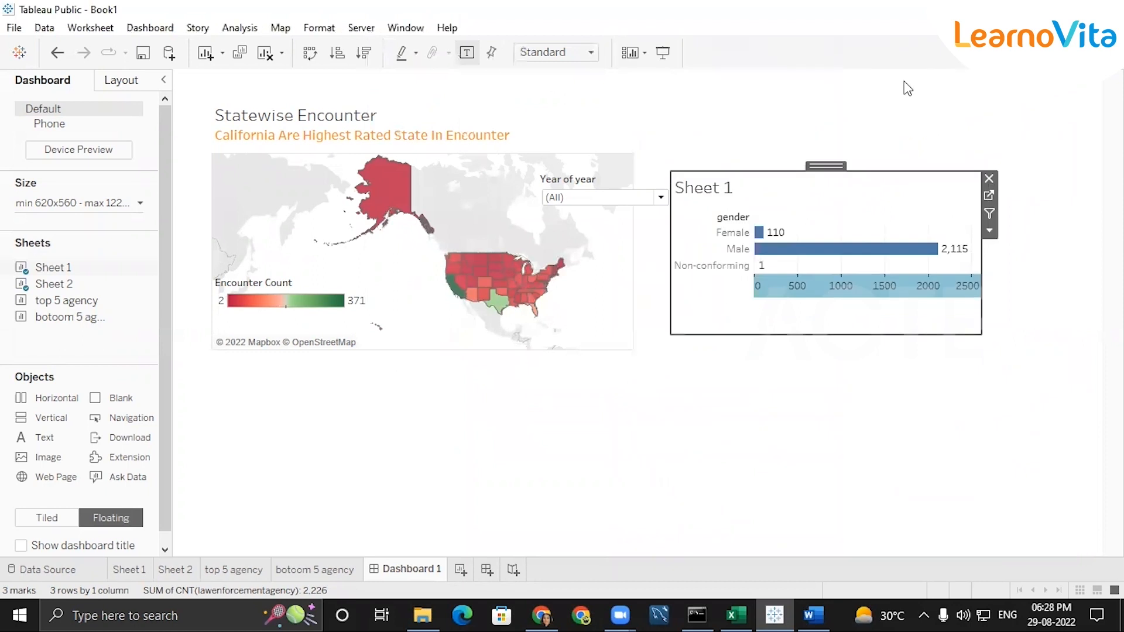
right_click(842, 295)
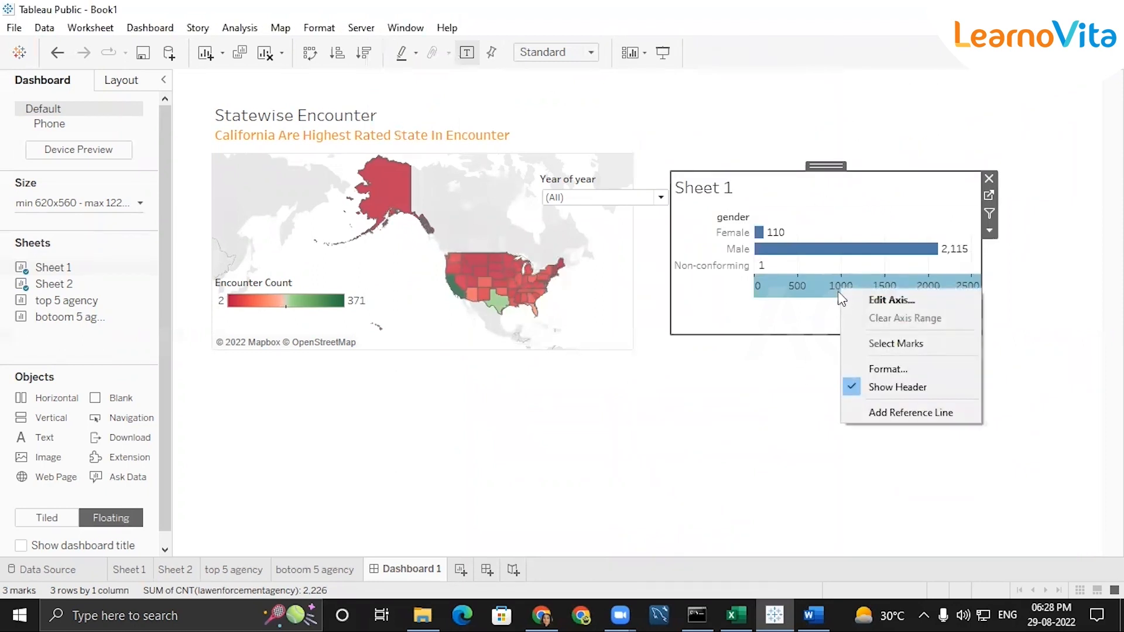
click(849, 387)
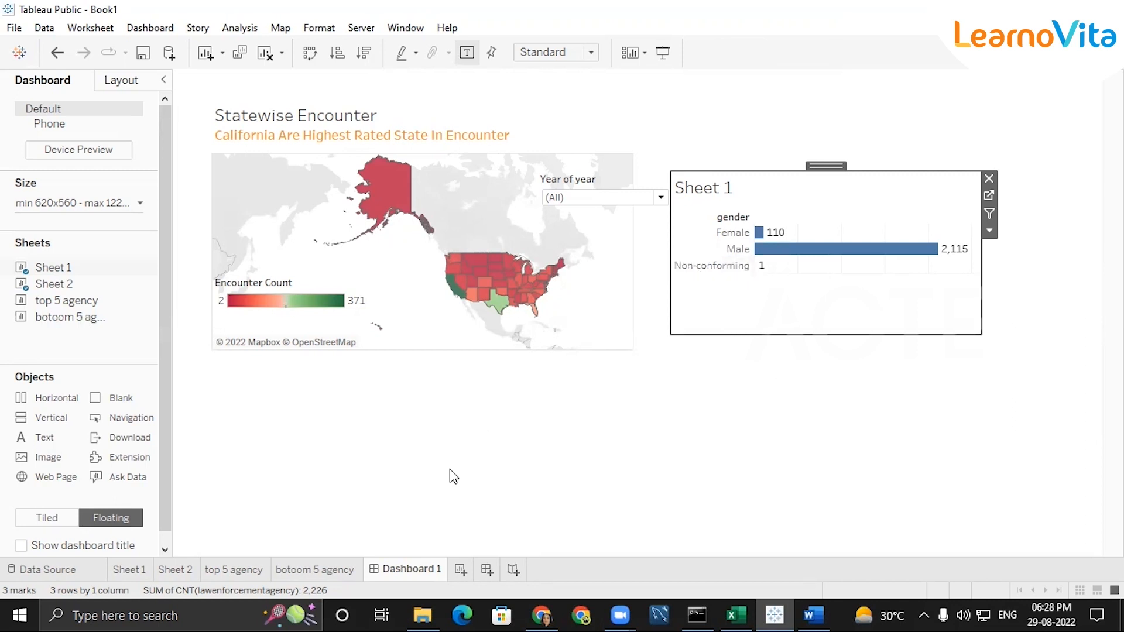
Filter gender on Sheet 1 to exclude Non-conforming, keeping only Female and Male
click(127, 568)
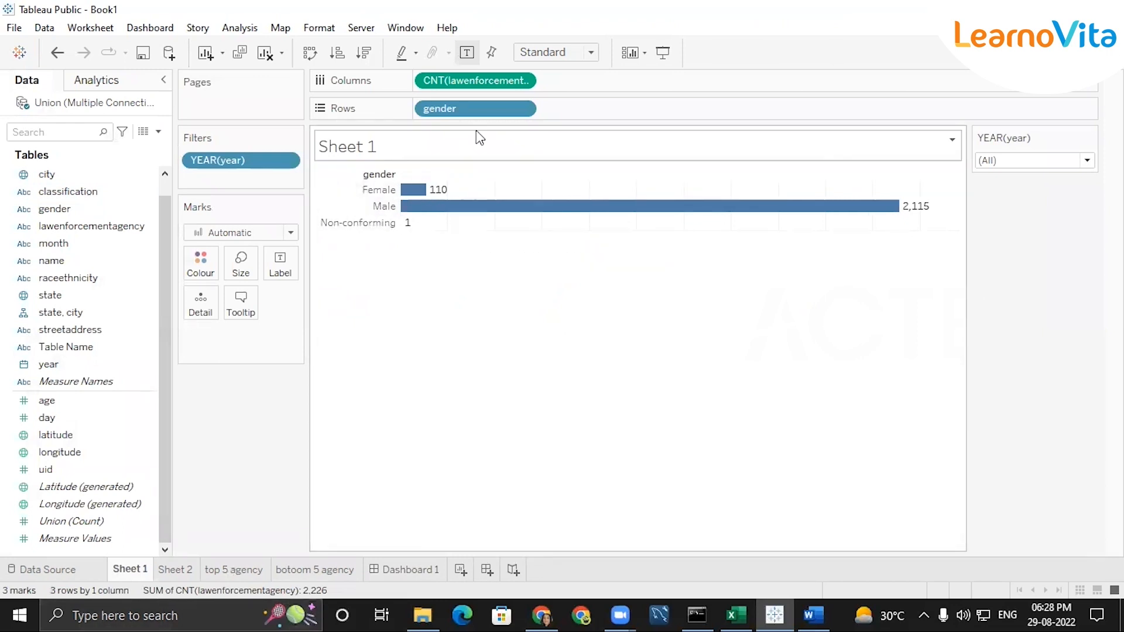
click(520, 109)
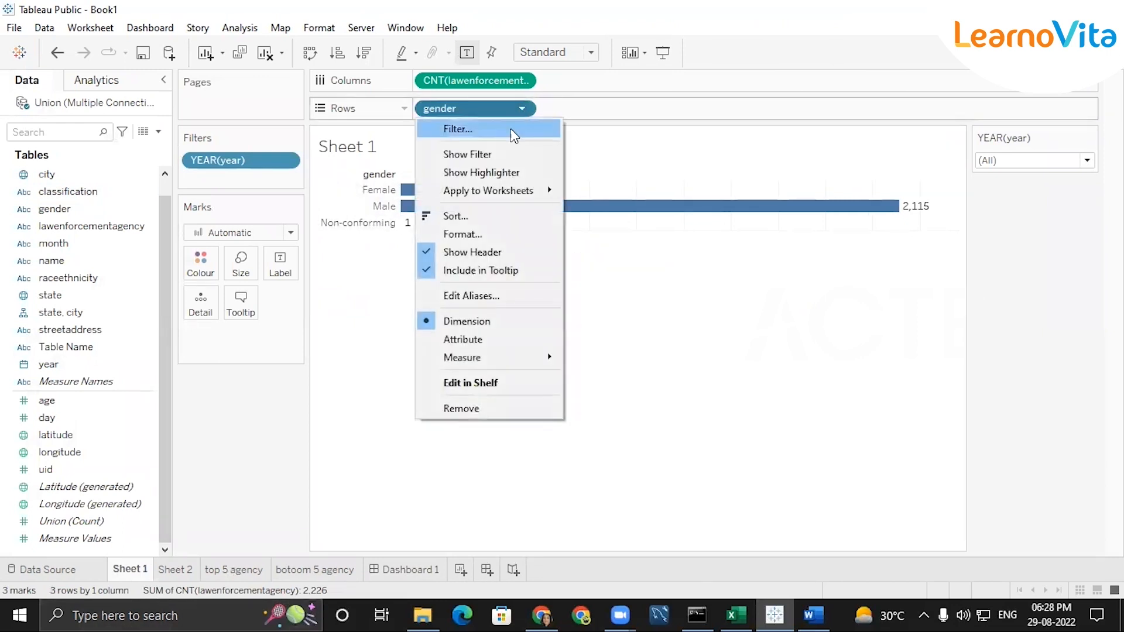
click(472, 140)
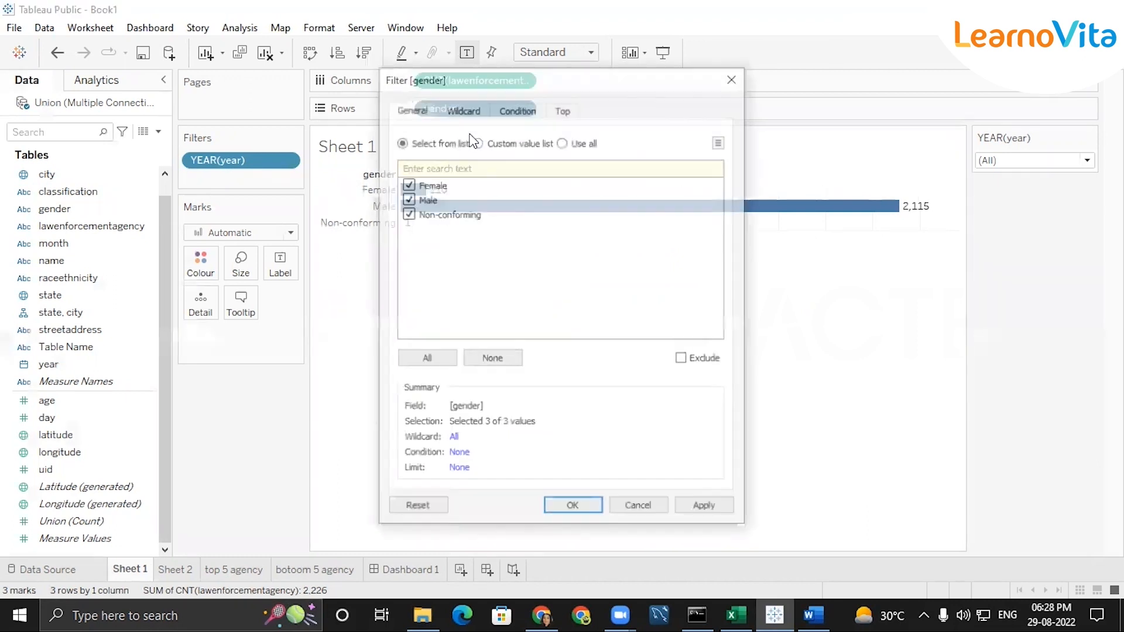
click(407, 213)
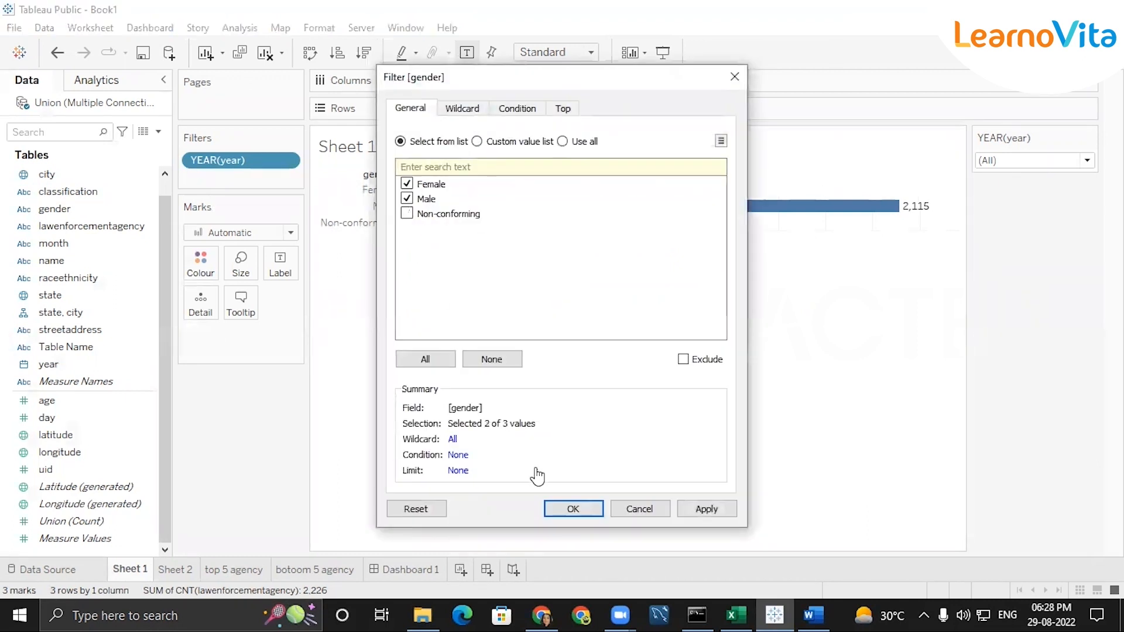
key(Return)
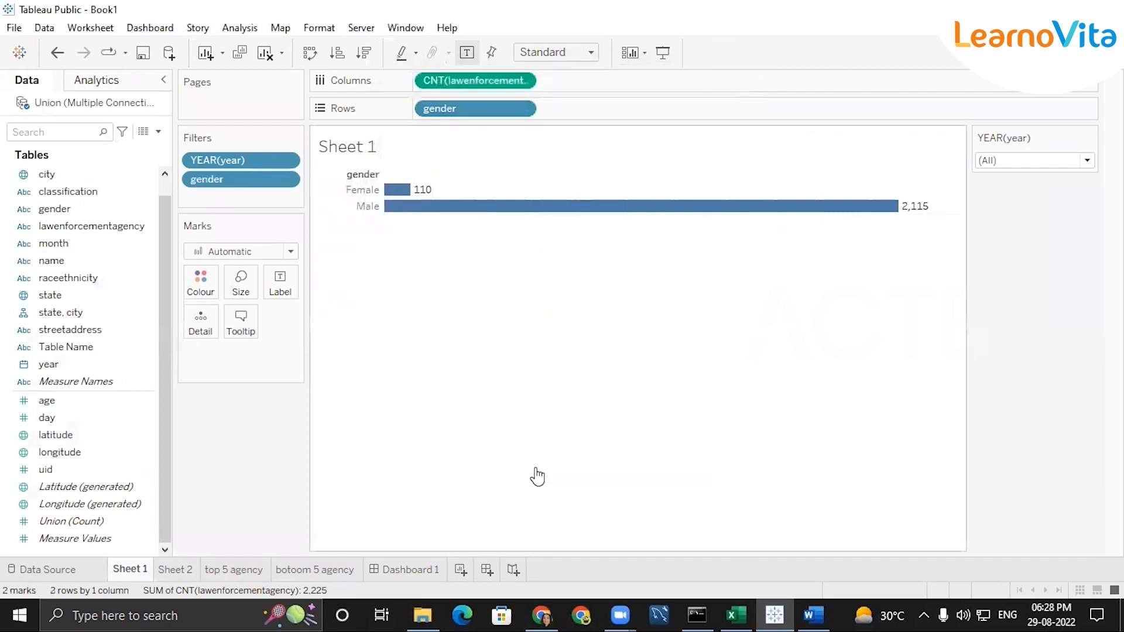
Shorten the gender chart on Dashboard 1 and move the Year of year filter to the dashboard's upper-right corner
click(419, 571)
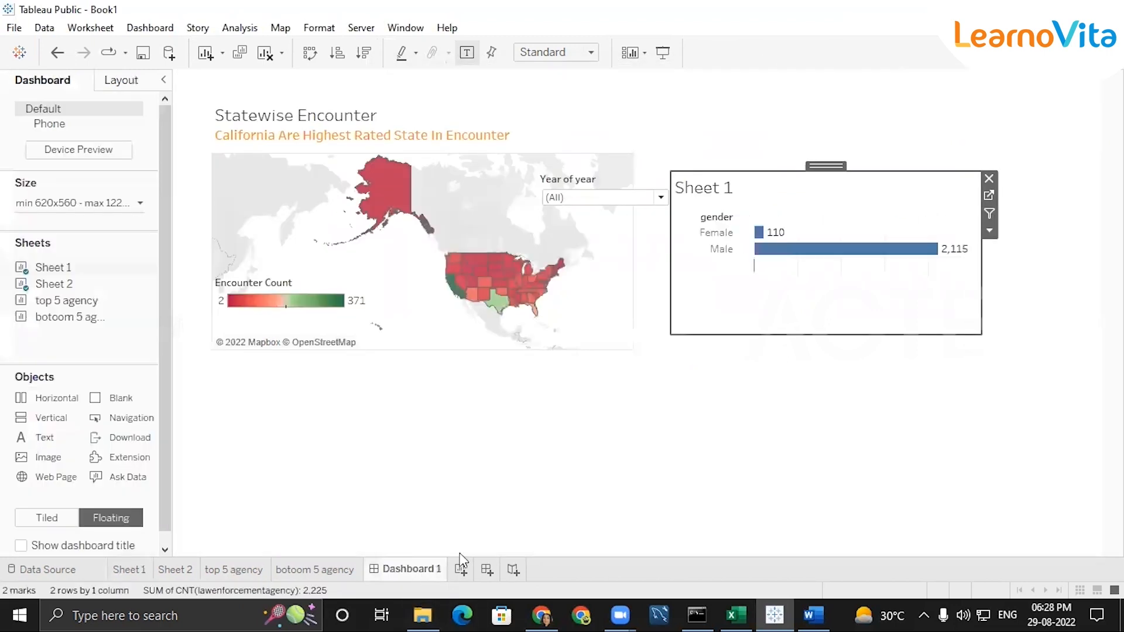
drag(788, 333, 802, 285)
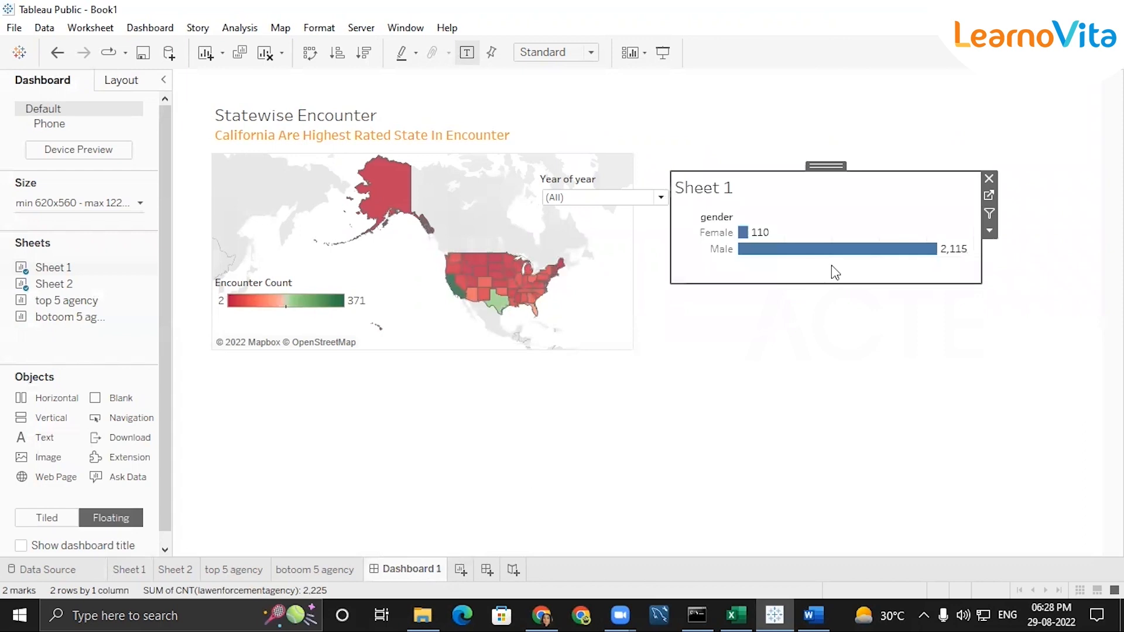
click(622, 199)
drag(606, 178, 1025, 93)
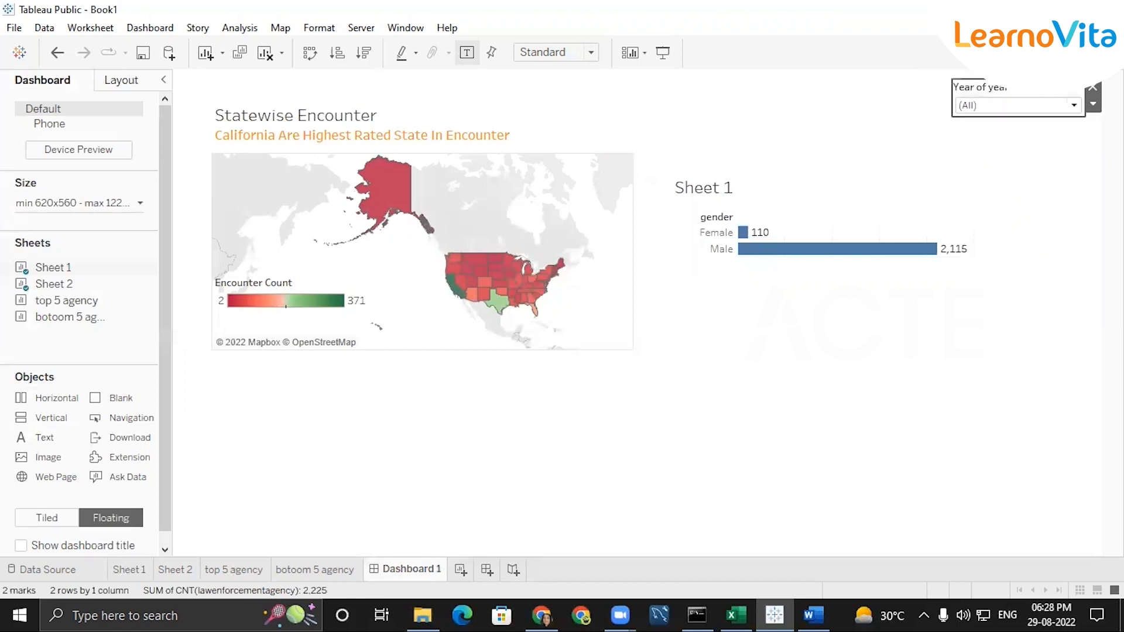
Swap the rows and columns of Sheet 1 for vertical gender bars and return to Dashboard 1
click(789, 229)
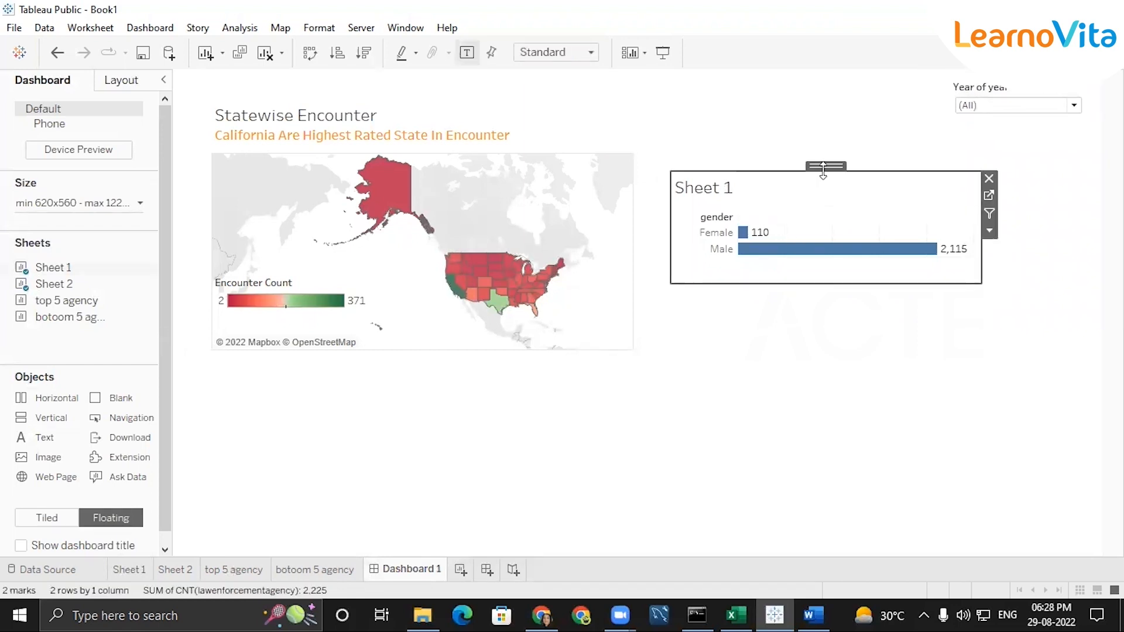
click(139, 569)
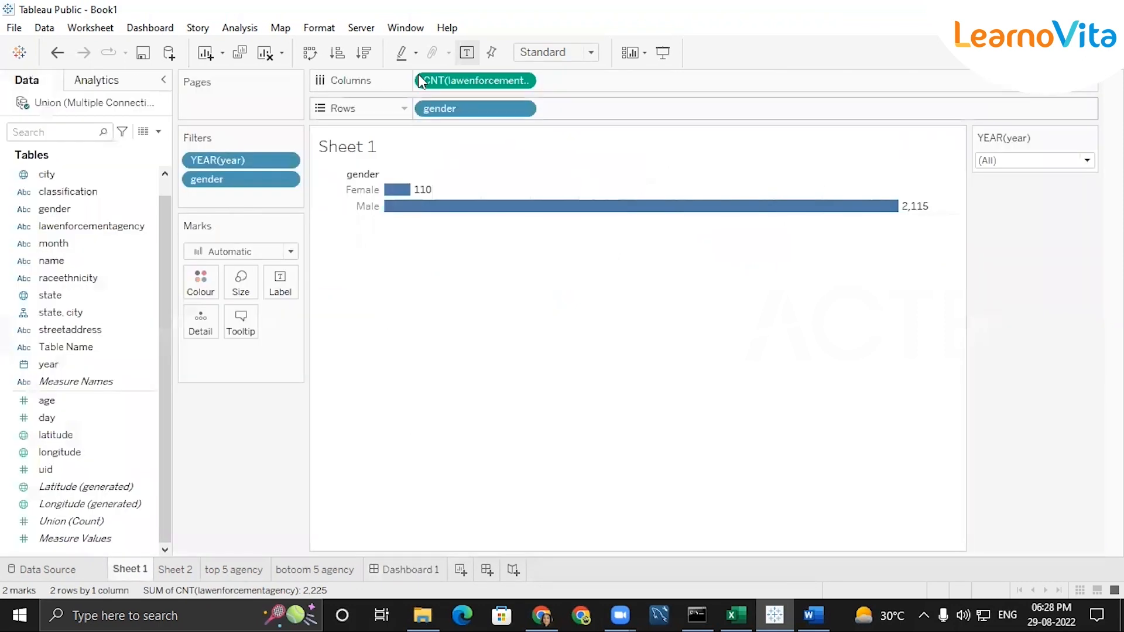
click(309, 53)
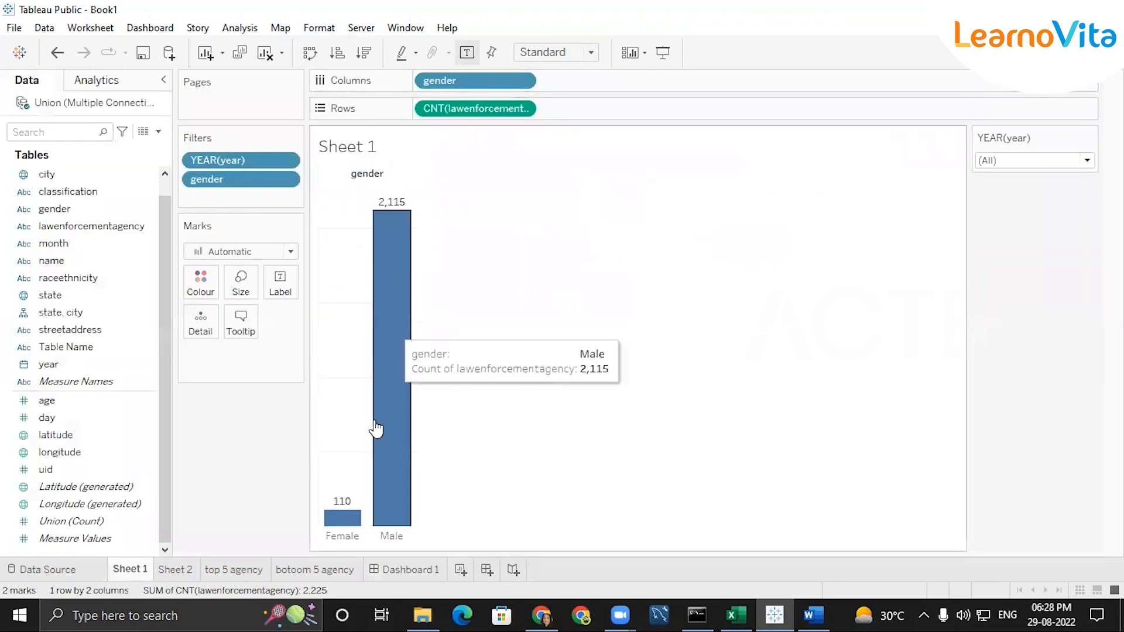
click(382, 574)
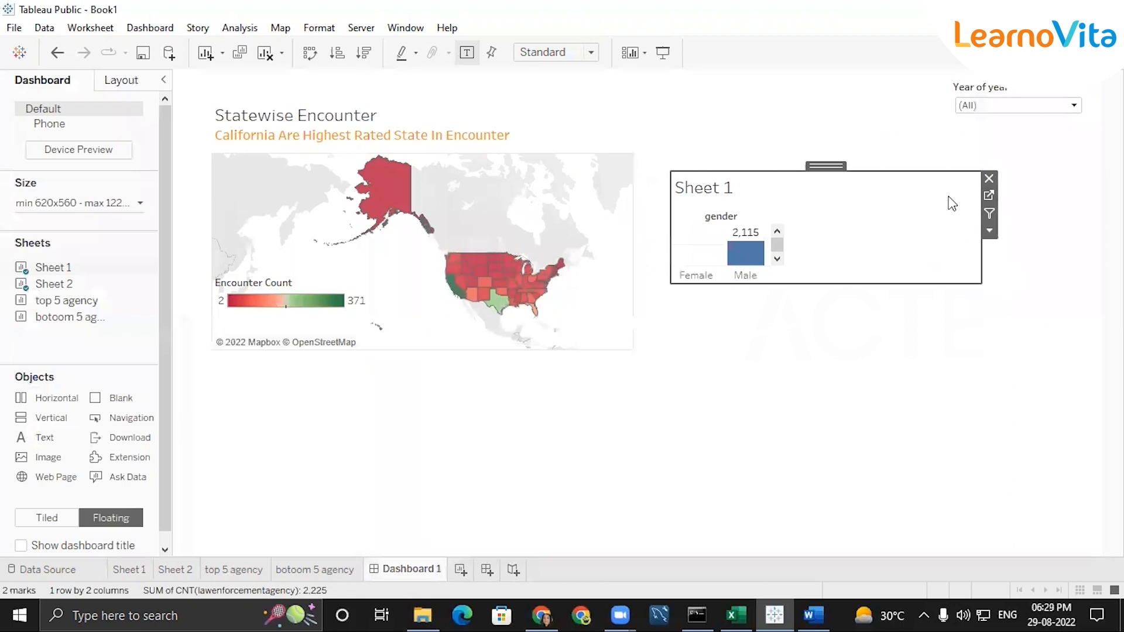
Make the gender chart taller and narrower, and move it up beside the map's title
drag(826, 281, 829, 386)
drag(980, 301, 856, 295)
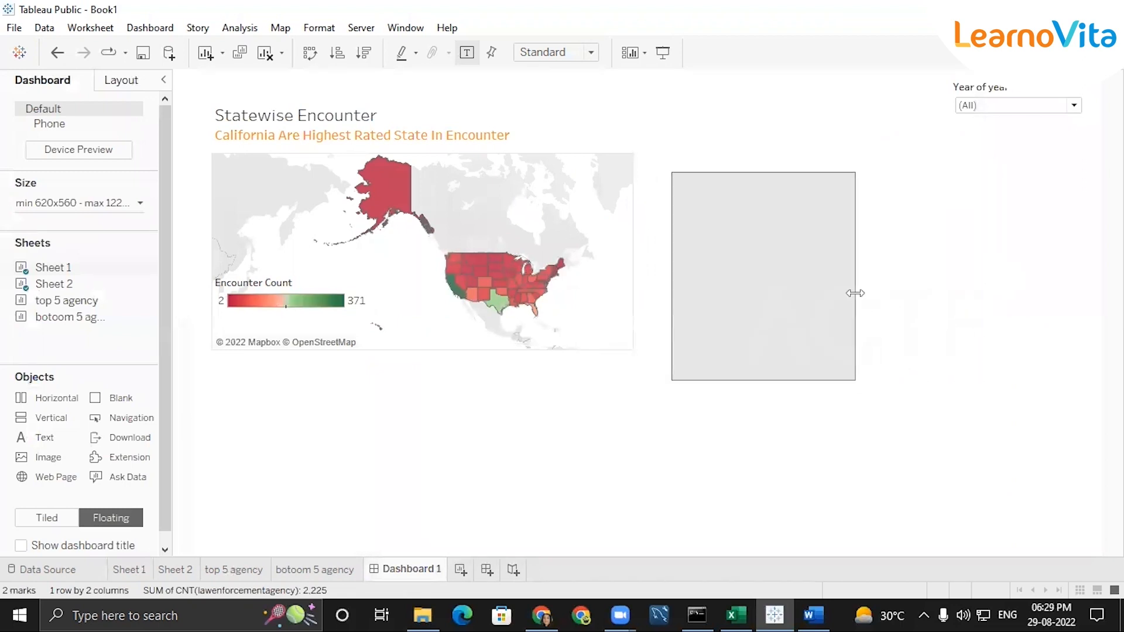
click(943, 406)
drag(770, 166, 769, 124)
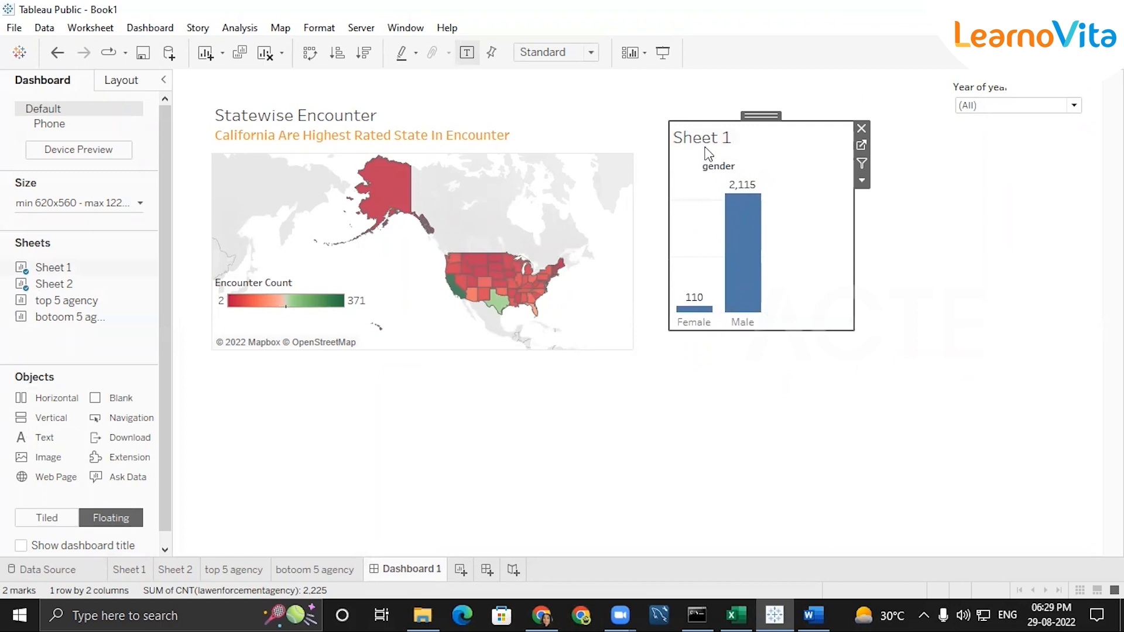
Replace the sheet-name placeholder in the gender chart's title with "Male-Female"
double_click(714, 140)
double_click(562, 219)
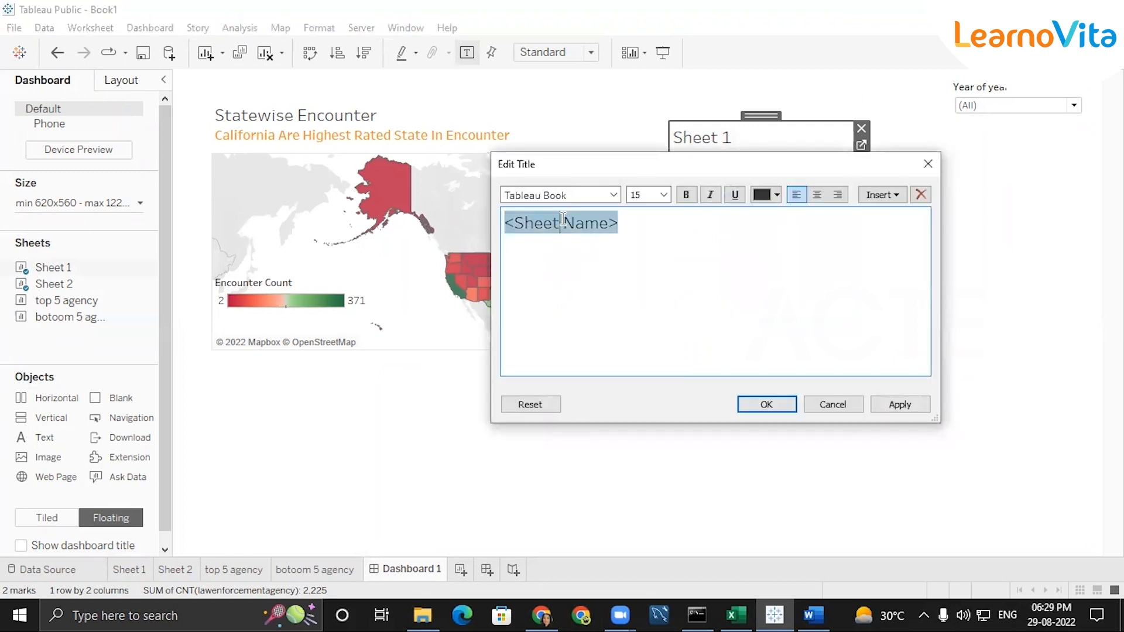
text(mal)
key(BackSpace)
key(BackSpace)
key(BackSpace)
key(Delete)
key(Delete)
key(Delete)
key(Delete)
key(Delete)
key(Delete)
key(Delete)
key(Delete)
key(Delete)
key(Delete)
key(Delete)
key(Delete)
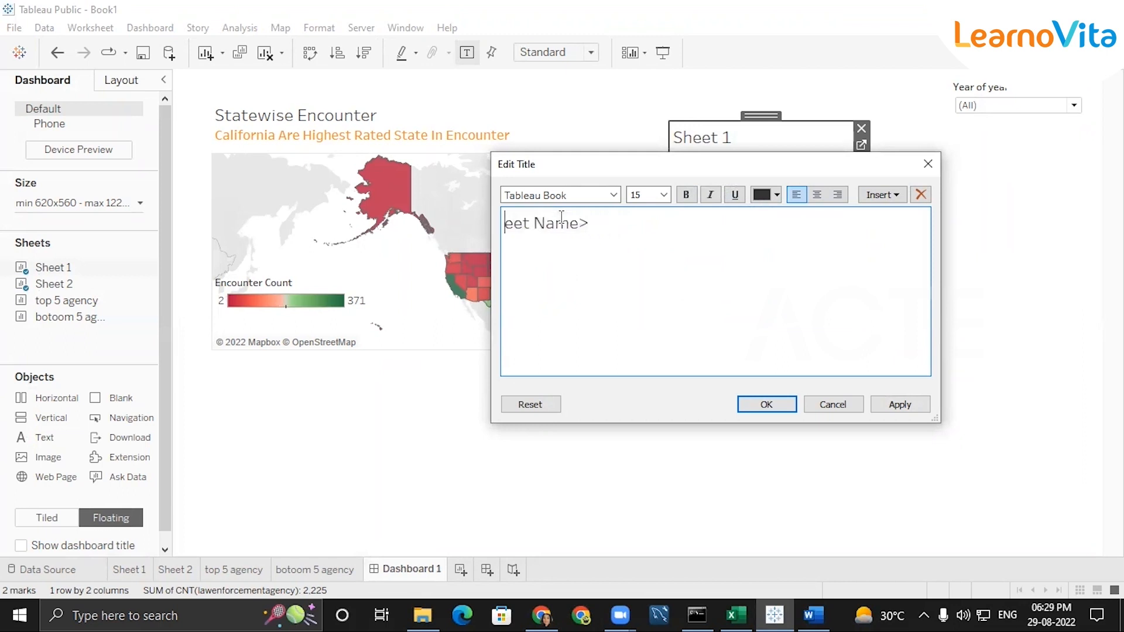
text(MAale-Female)
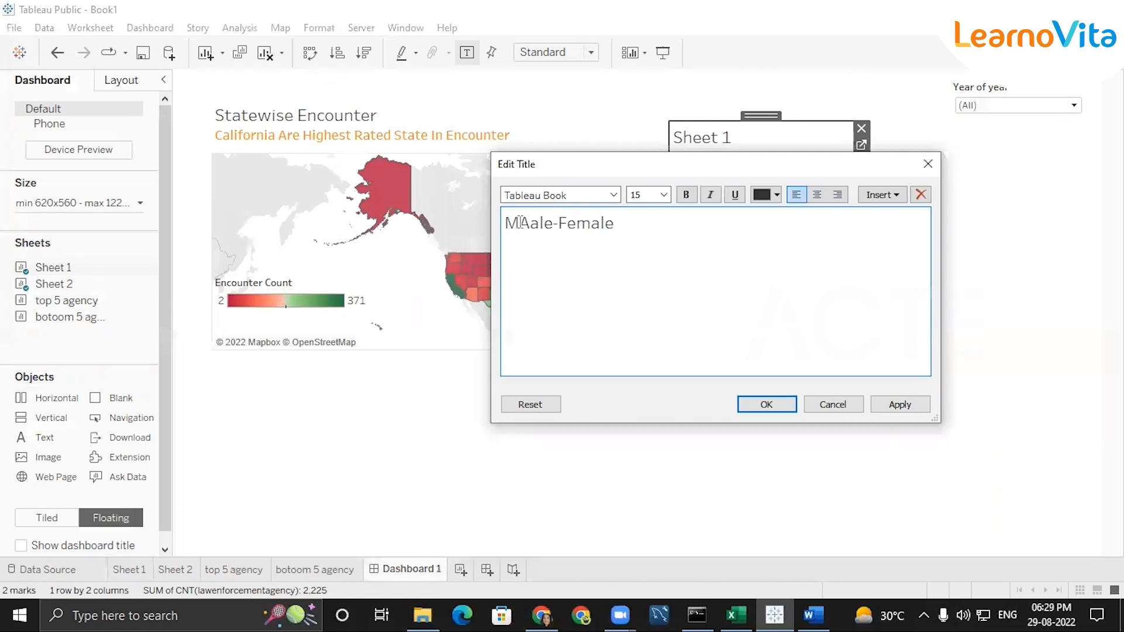
click(525, 222)
key(BackSpace)
key(BackSpace)
Append "Ratio" so the gender chart's title reads "Male-Female Ratio", and apply it
click(654, 237)
text(Ratio)
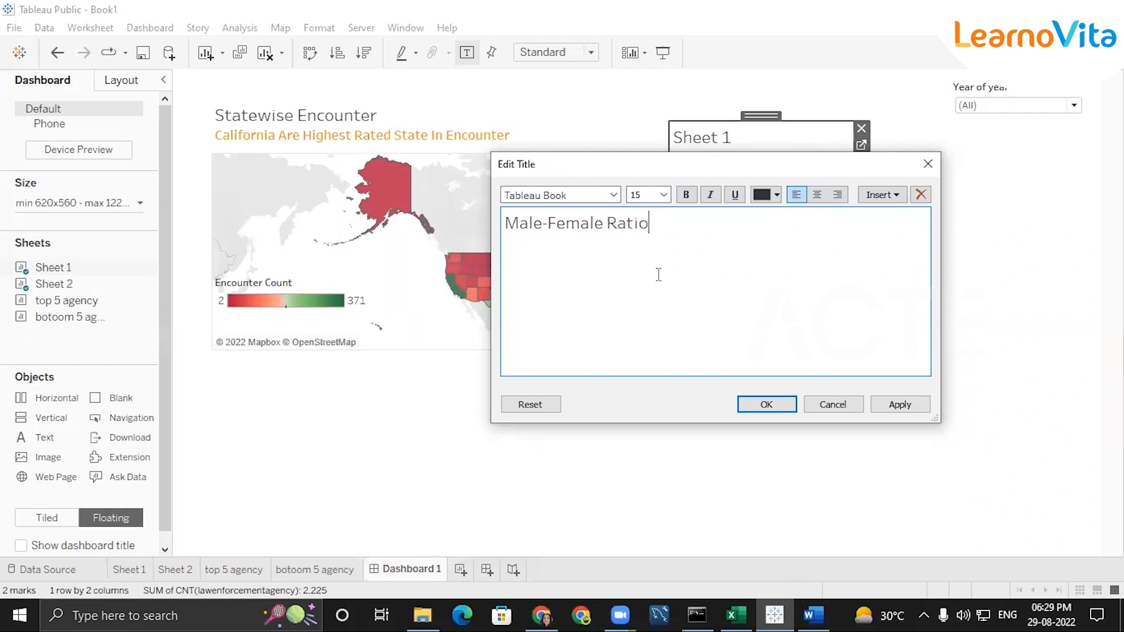
key(Return)
drag(711, 175, 754, 366)
key(Return)
text(male)
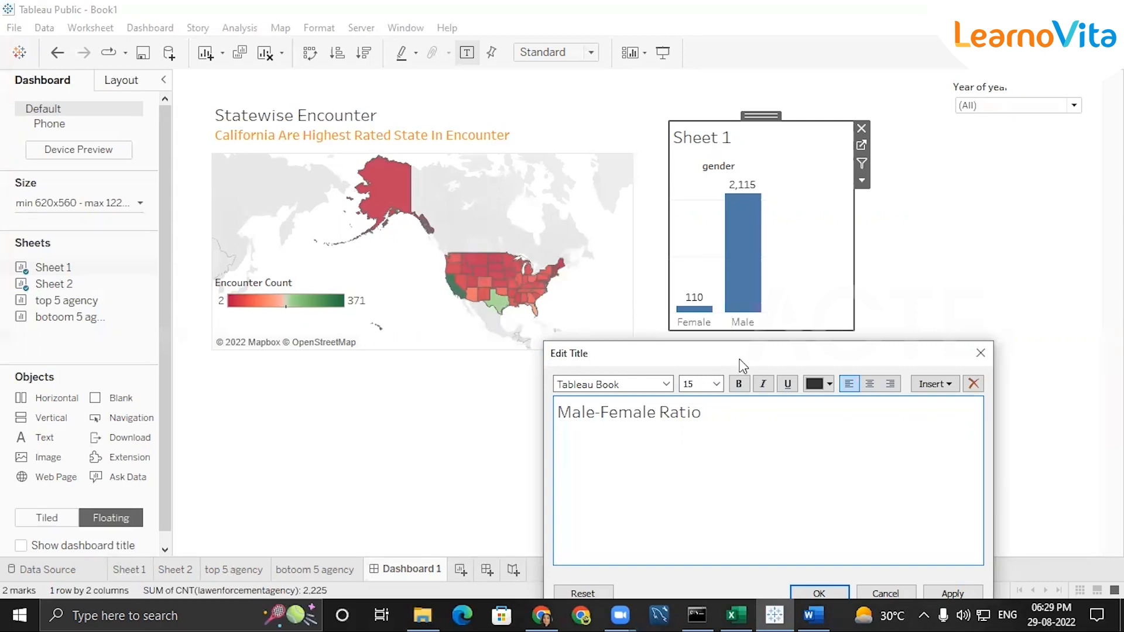
drag(740, 359, 755, 279)
key(Return)
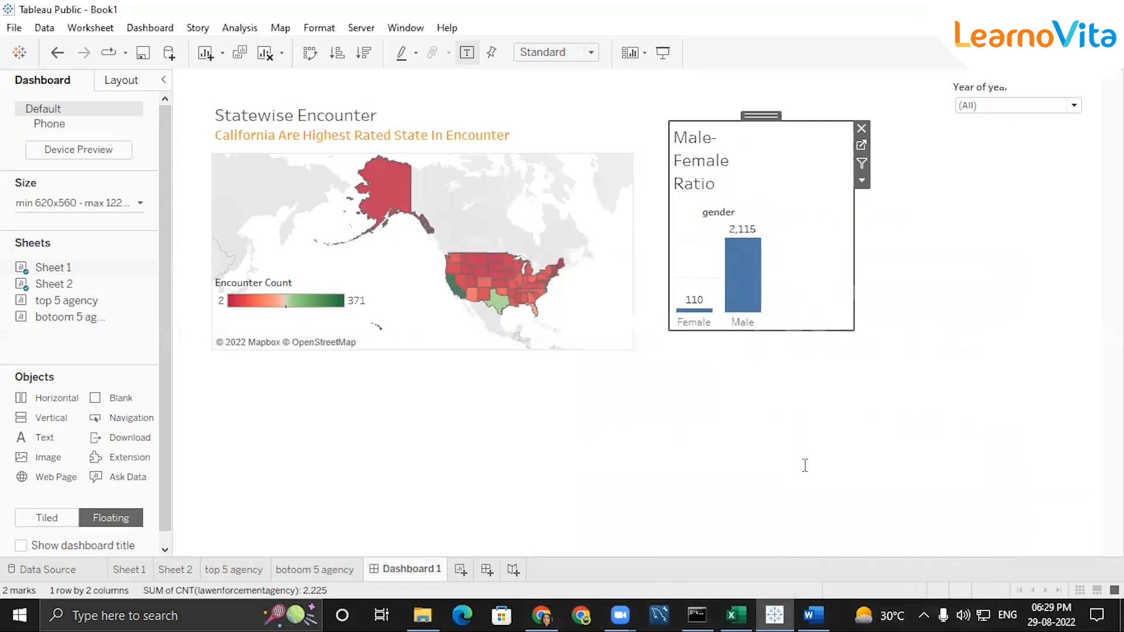
Widen the gender chart slightly and replace the hyphen in its title with a space, giving "Male Female Ratio"
drag(852, 211, 906, 230)
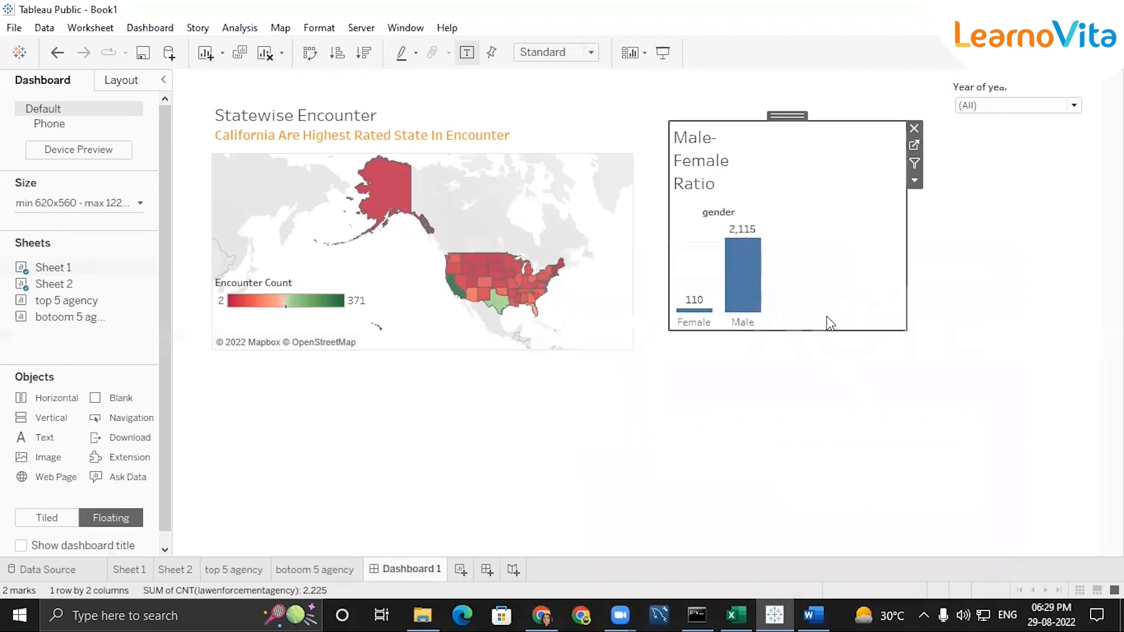
double_click(704, 145)
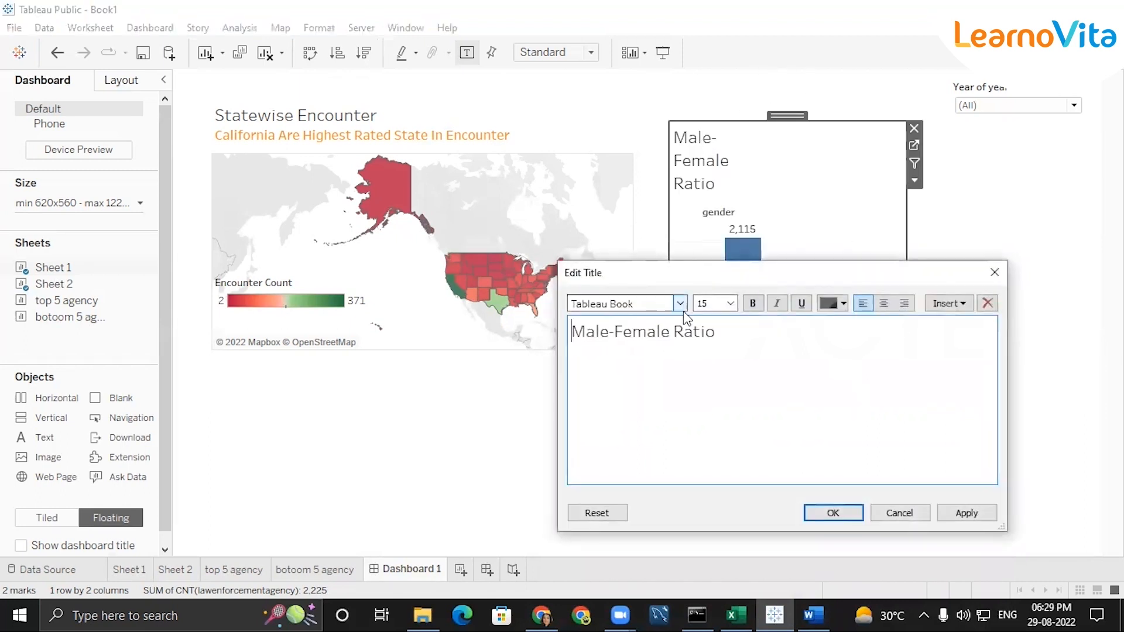
click(616, 332)
key(BackSpace)
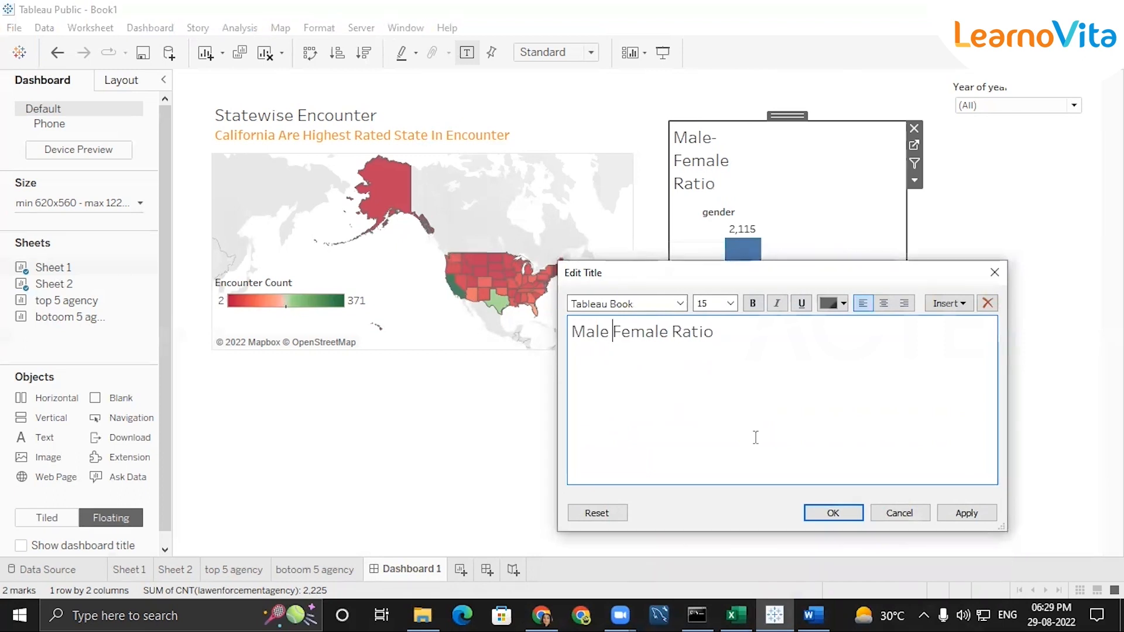
key(Return)
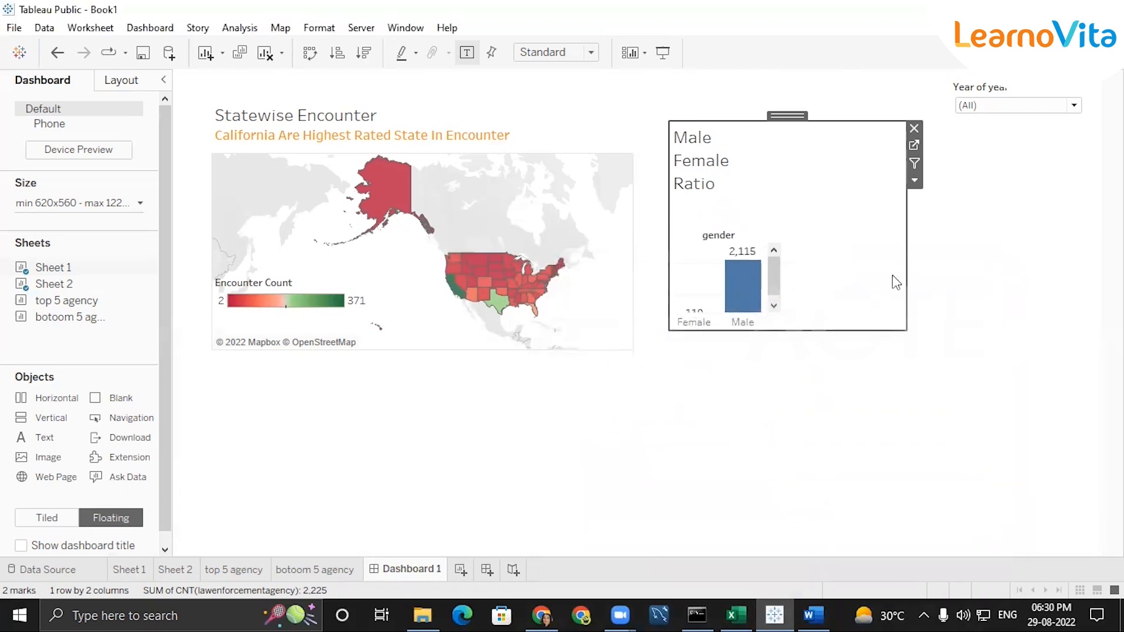
Make the gender chart taller and widen it until it extends beneath the year filter
drag(792, 331, 840, 422)
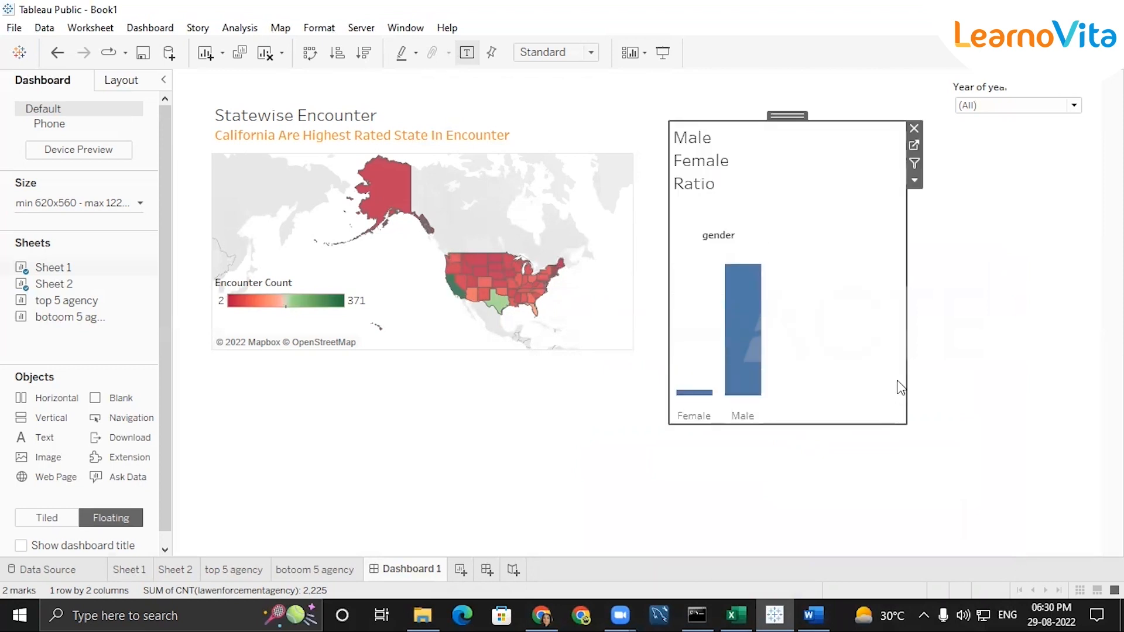
drag(905, 321, 1088, 321)
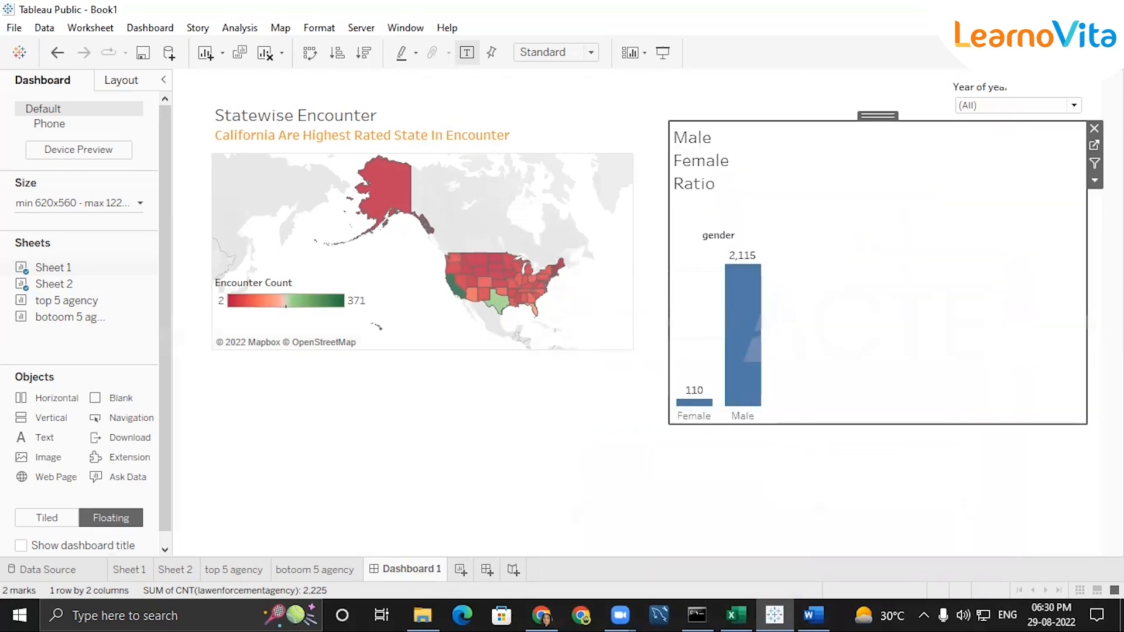
Centre the text of the gender chart's "Male Female Ratio" title
double_click(710, 169)
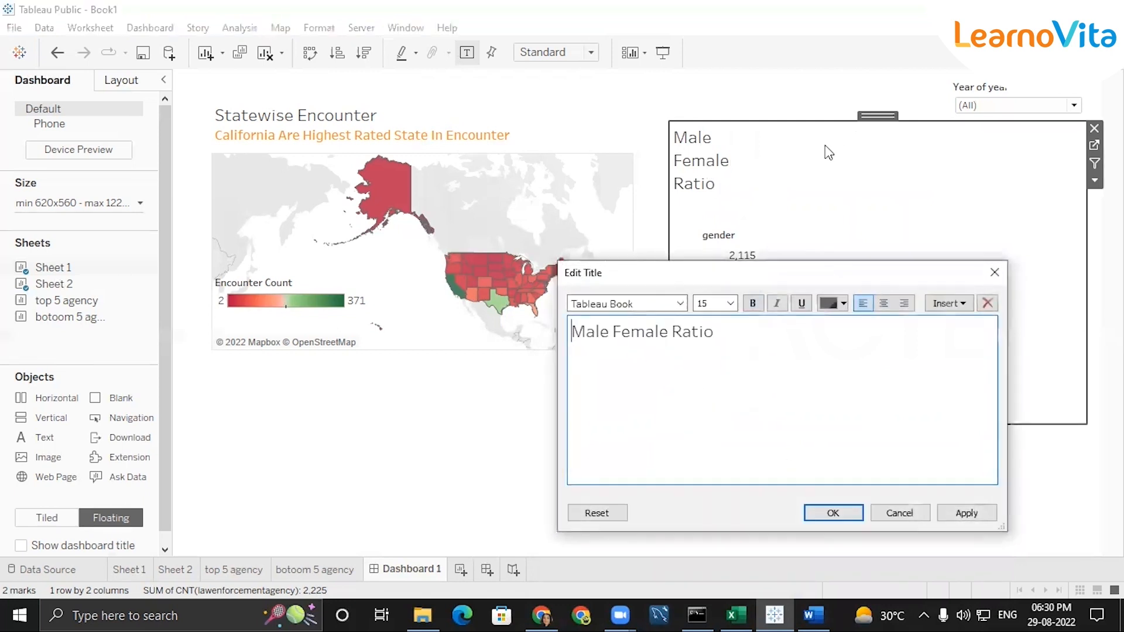
click(884, 305)
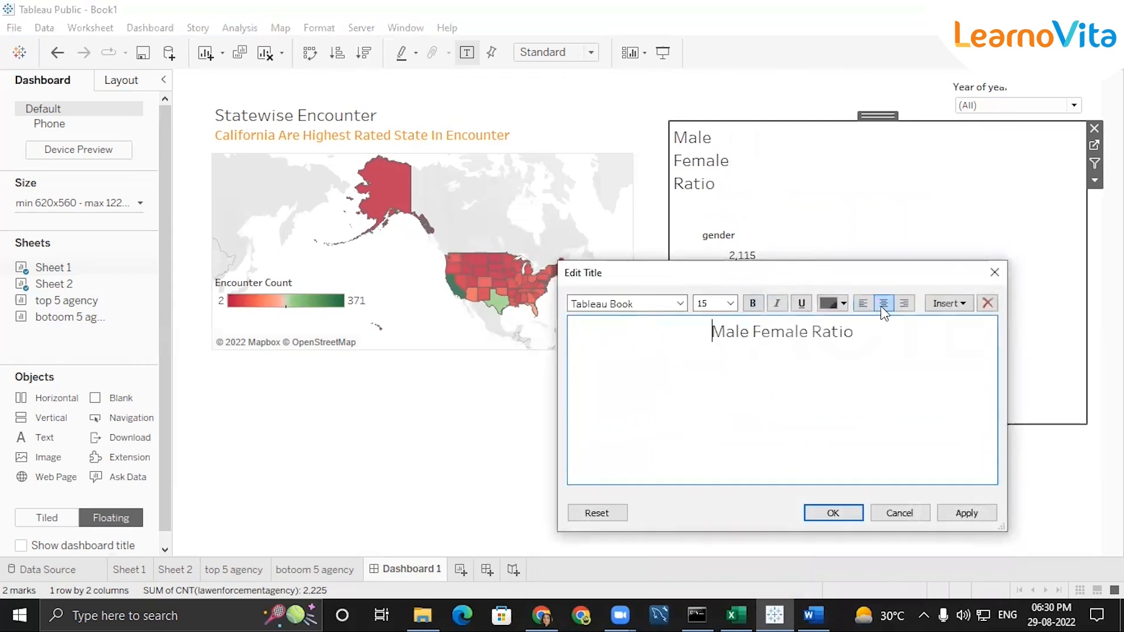
key(Return)
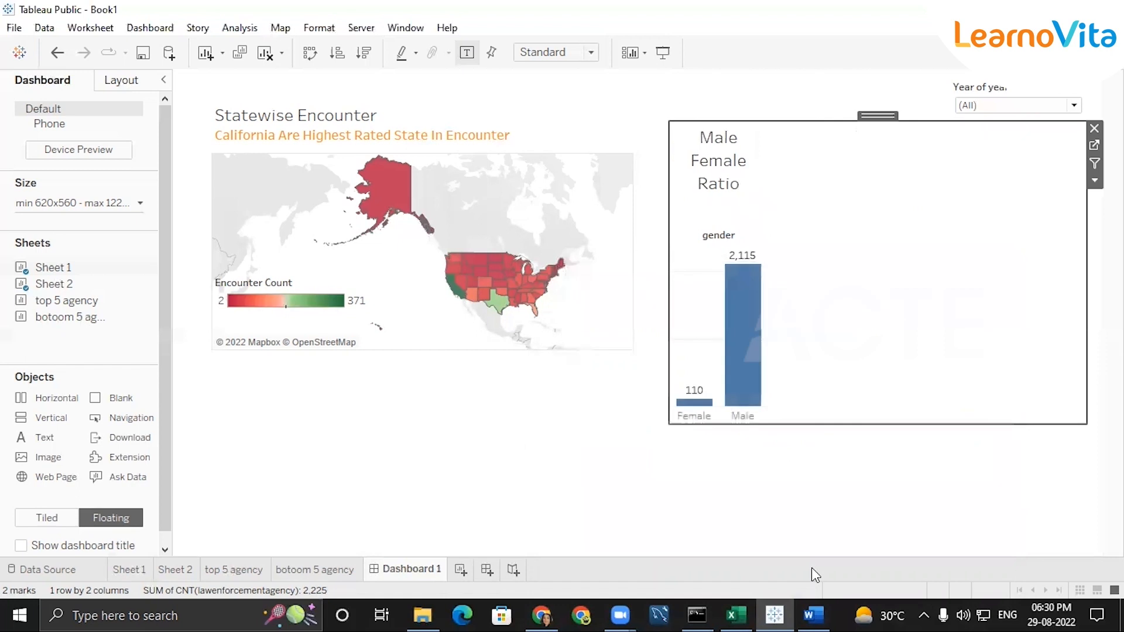
double_click(717, 153)
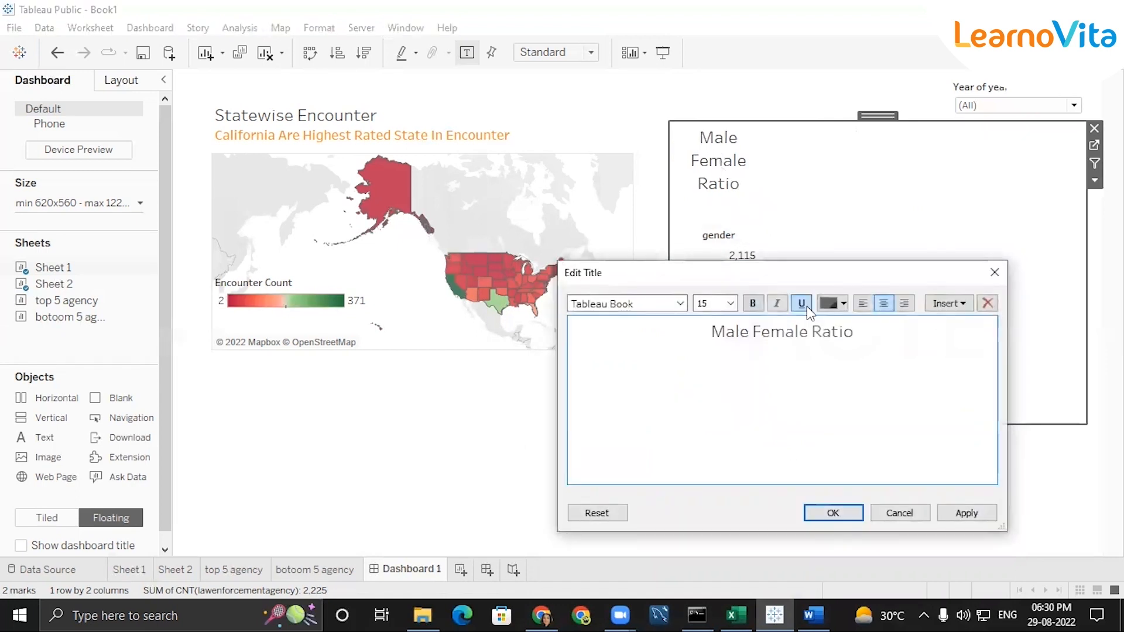
click(994, 272)
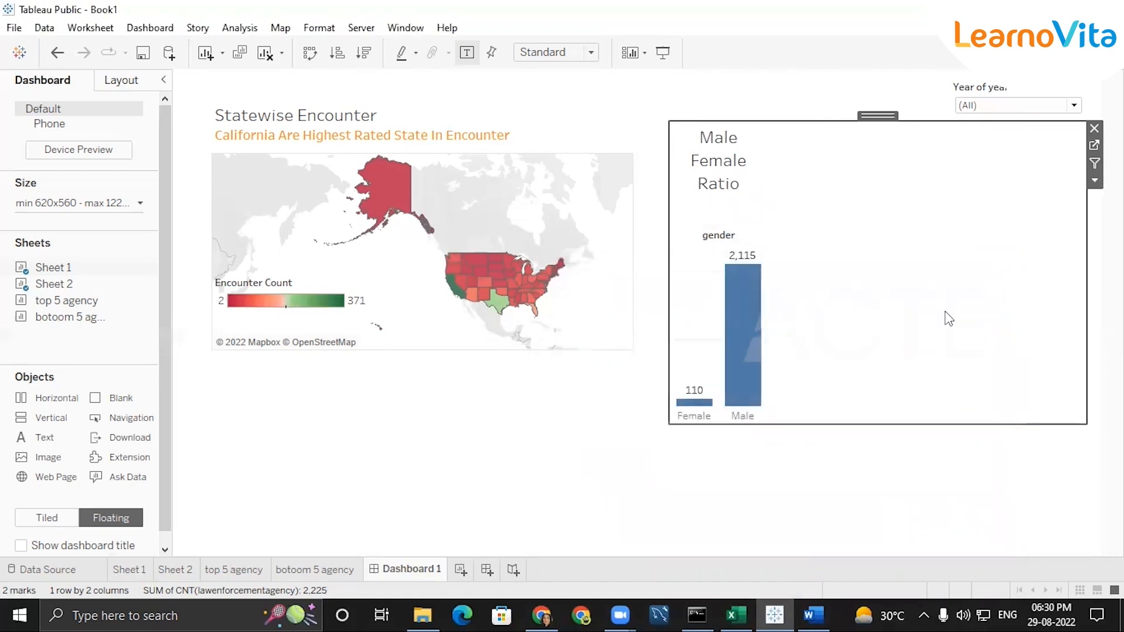
Narrow the gender chart so it ends before the year filter, and move it up slightly above the map's title
drag(1086, 281, 897, 262)
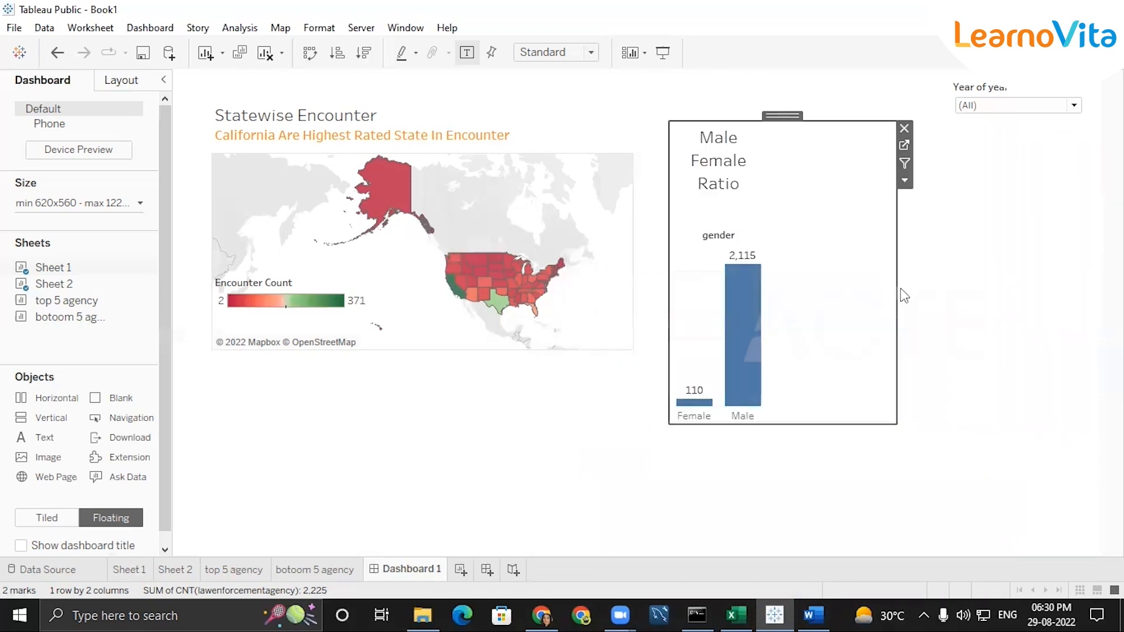
click(964, 465)
click(754, 186)
drag(776, 114, 778, 90)
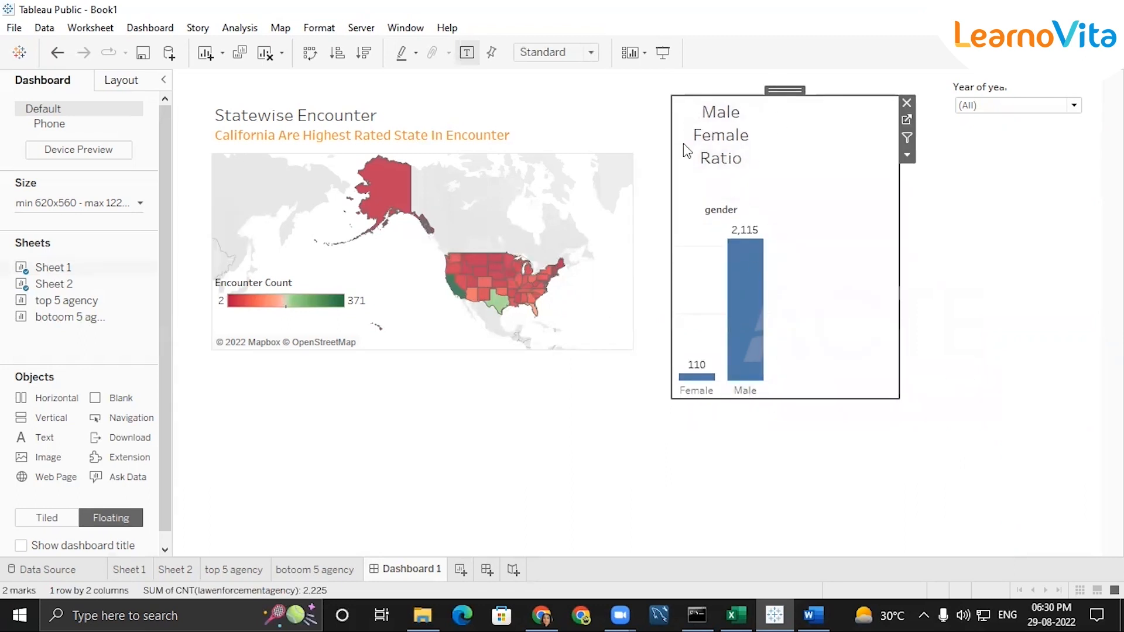
Left-align the whole "Male Female Ratio" title of the gender chart
double_click(714, 137)
double_click(749, 335)
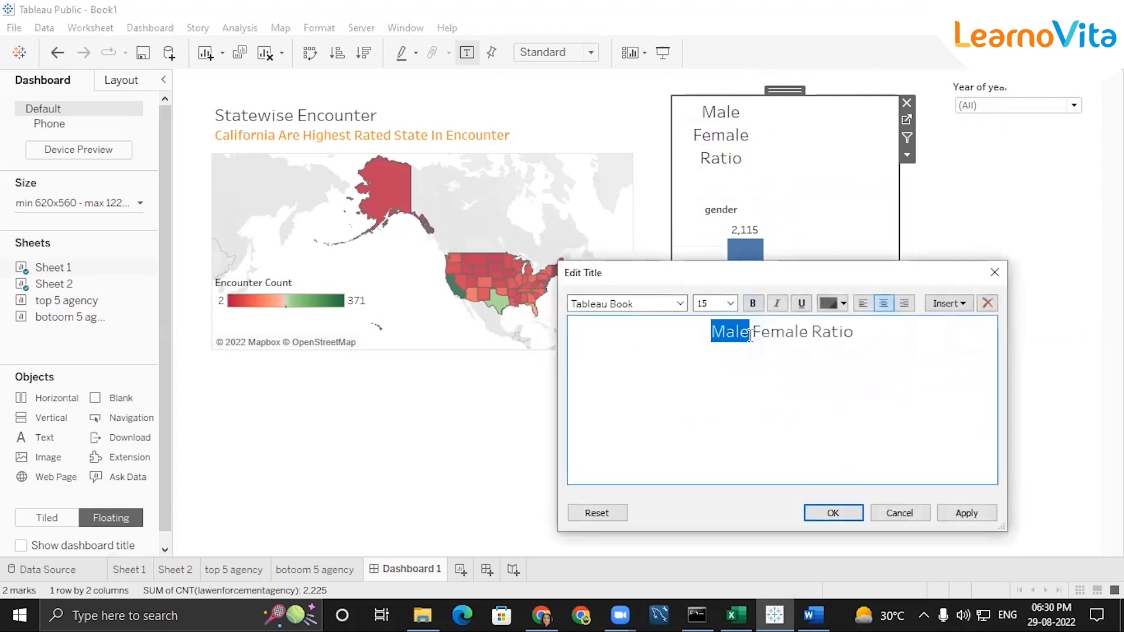
triple_click(750, 334)
click(864, 303)
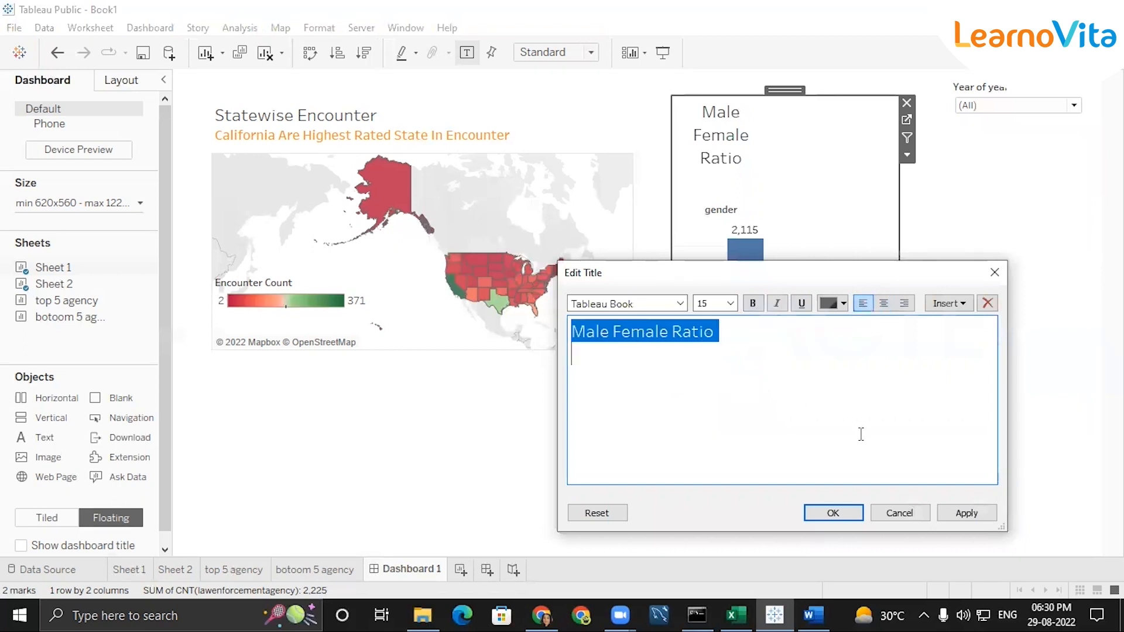
key(Return)
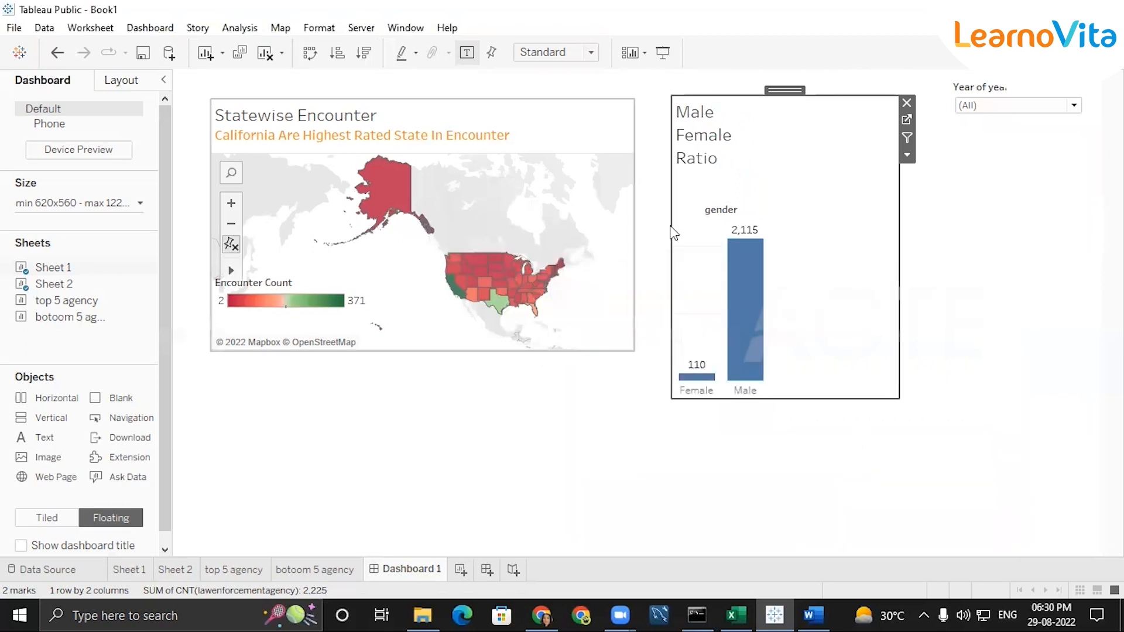
Add the top 5 agency sheet to the dashboard as a floating chart and place it beside the gender bars, below the year filter
click(978, 254)
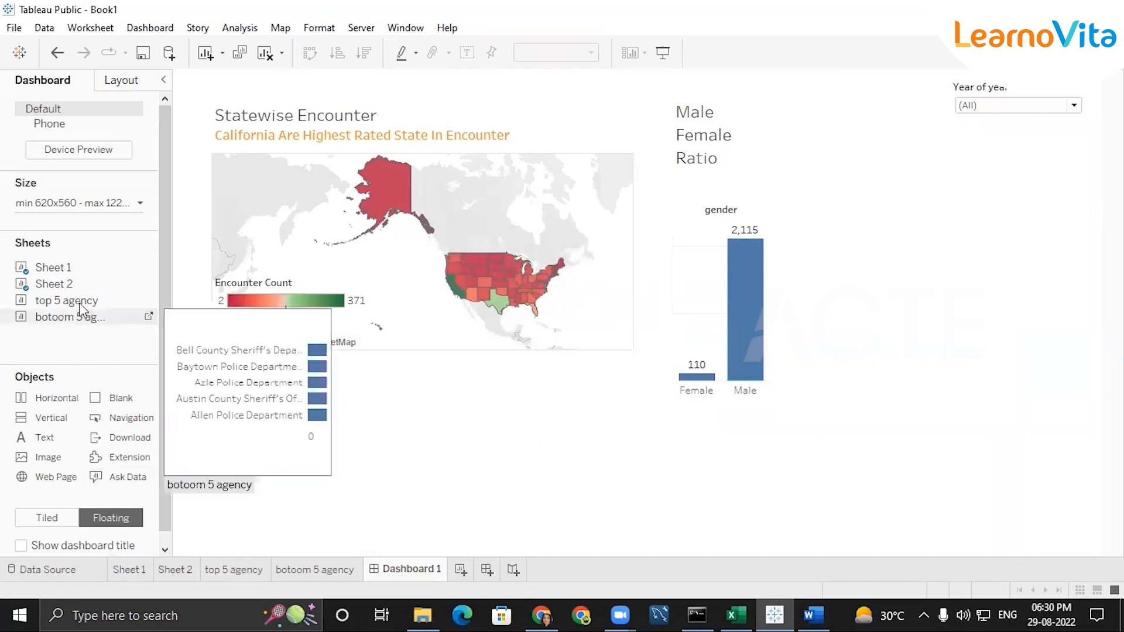
drag(86, 309, 369, 429)
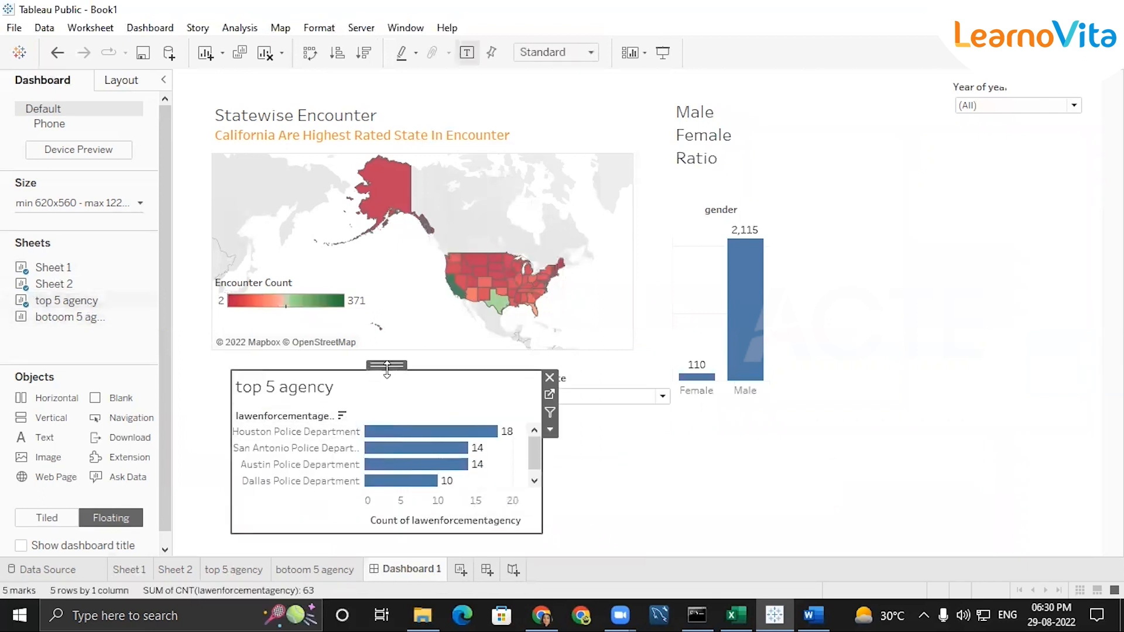
drag(406, 374, 943, 158)
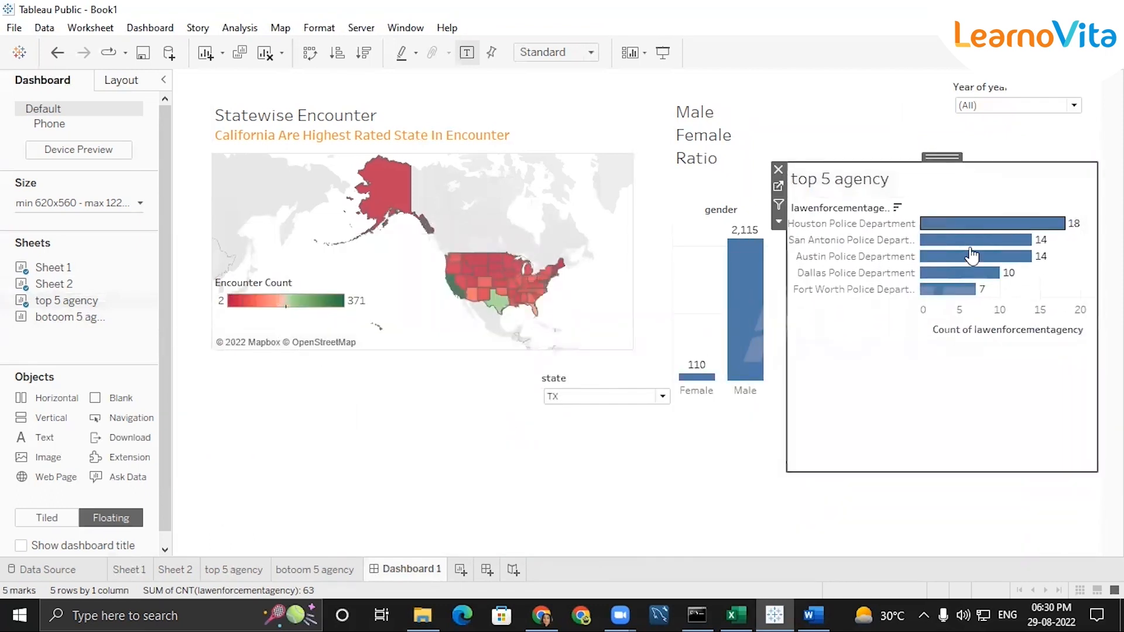
Adjust the top 5 agency chart's height to fit all five bars, move it up, and move the gender chart below it
drag(787, 468, 789, 321)
drag(1003, 290, 1003, 289)
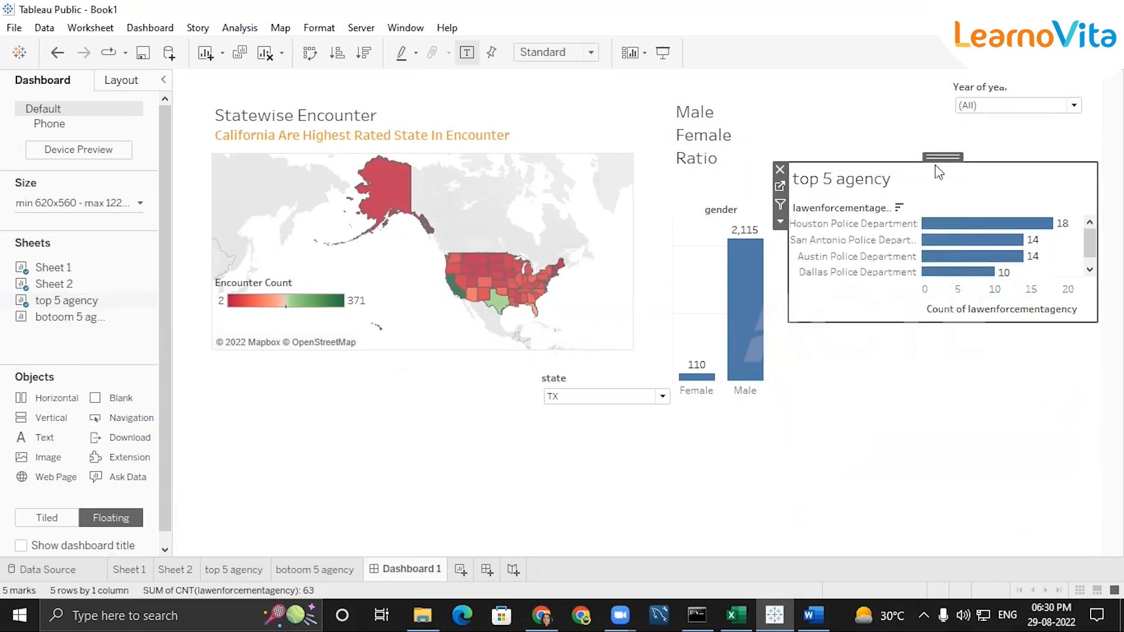
drag(936, 163, 939, 137)
drag(952, 301, 951, 353)
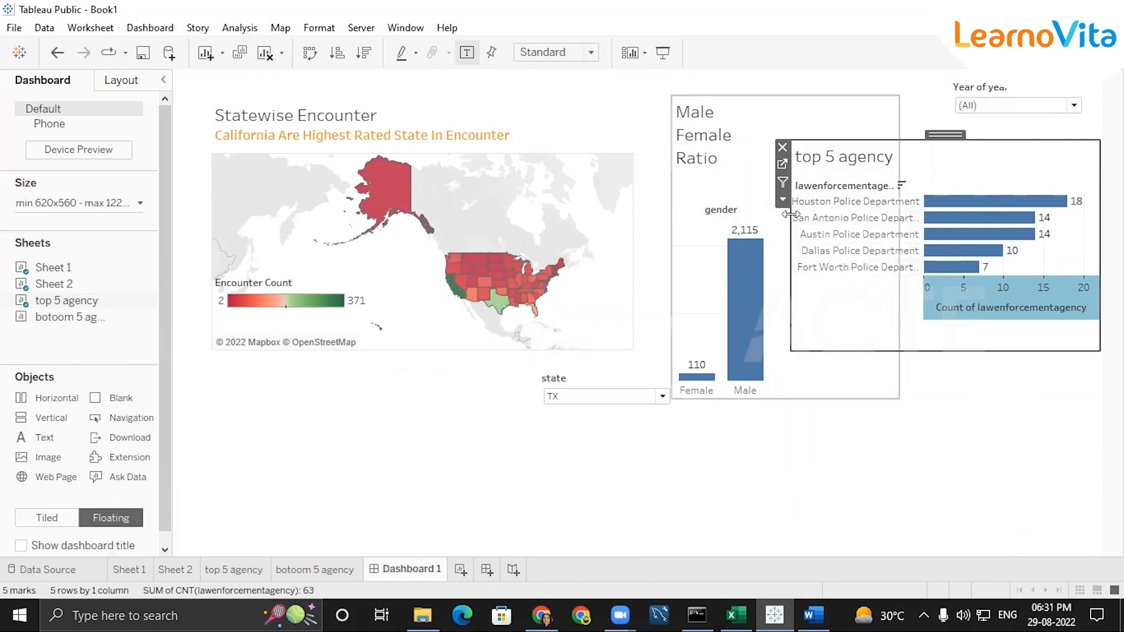
click(731, 110)
drag(738, 97, 893, 337)
Exclude zero from the range of the top 5 agency chart's count axis
double_click(978, 311)
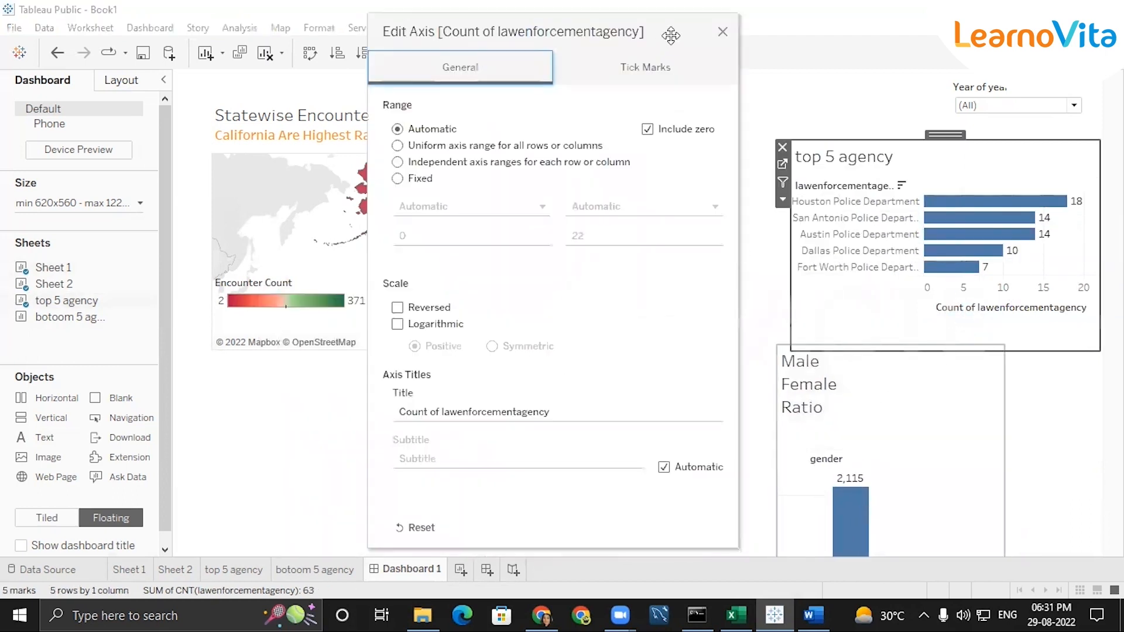
click(648, 129)
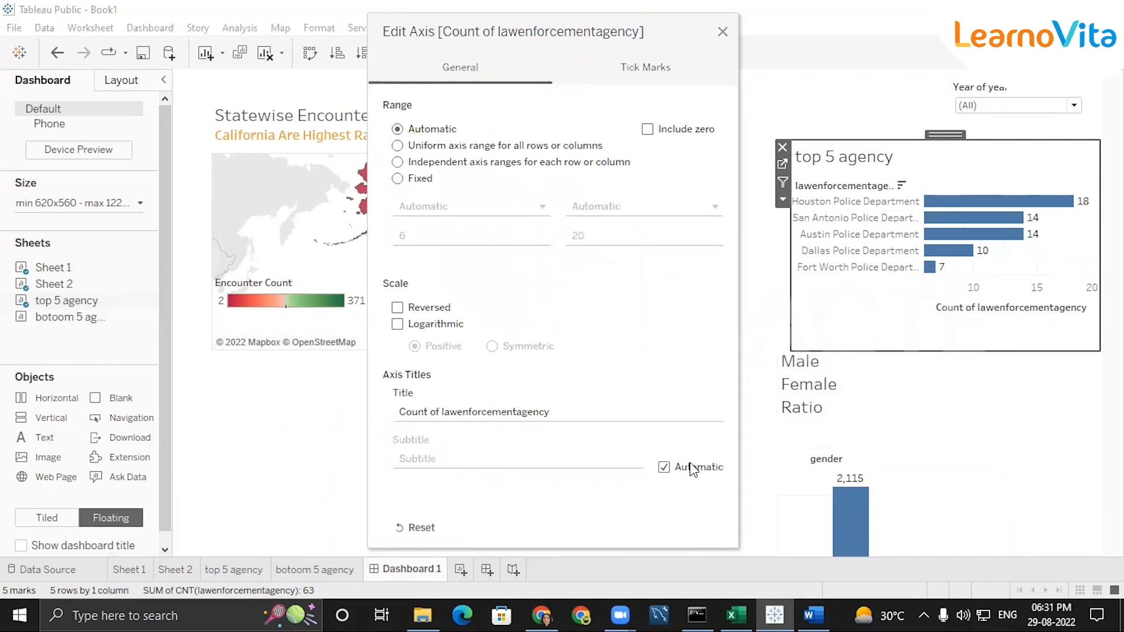
click(723, 32)
Keep the state filter on TX and move it above the top 5 agency chart, beside the year filter
click(645, 403)
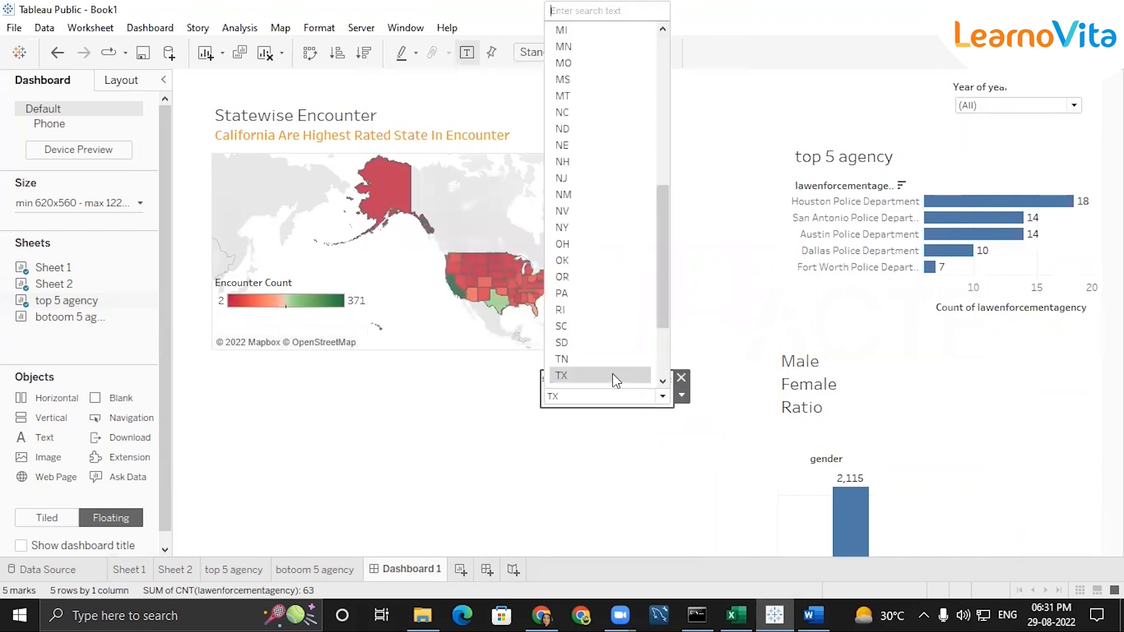
click(609, 374)
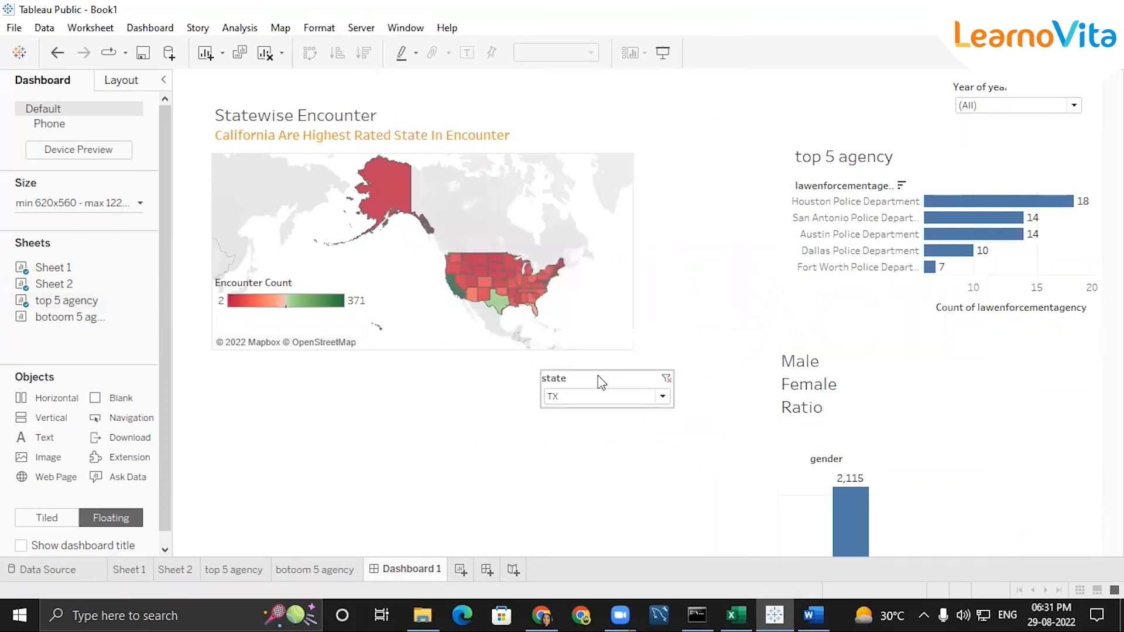
click(602, 382)
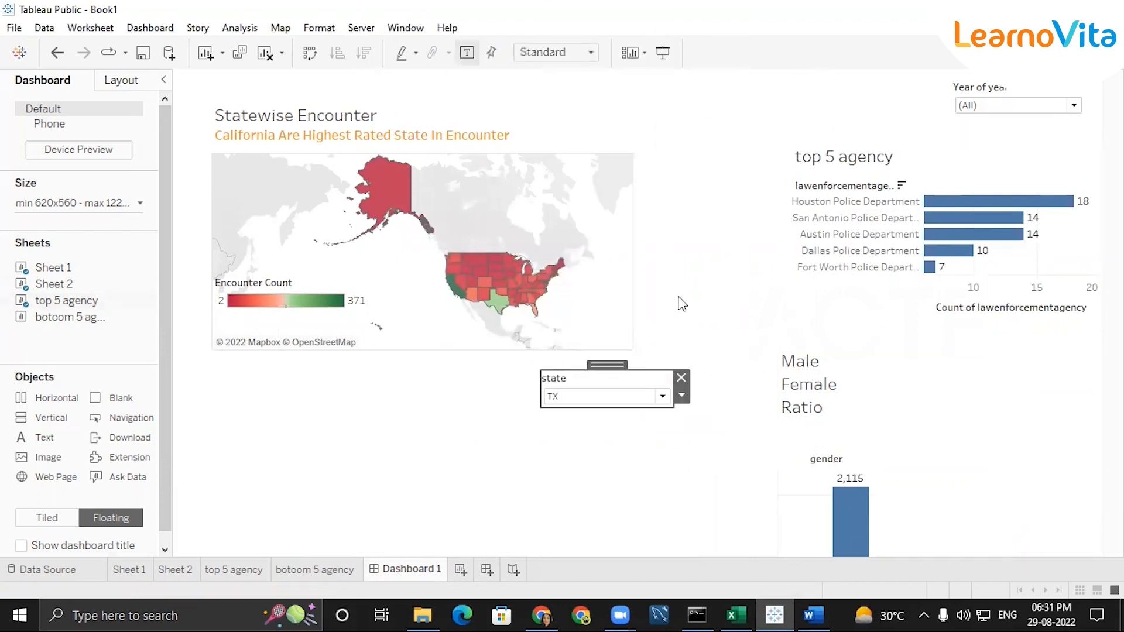
click(597, 394)
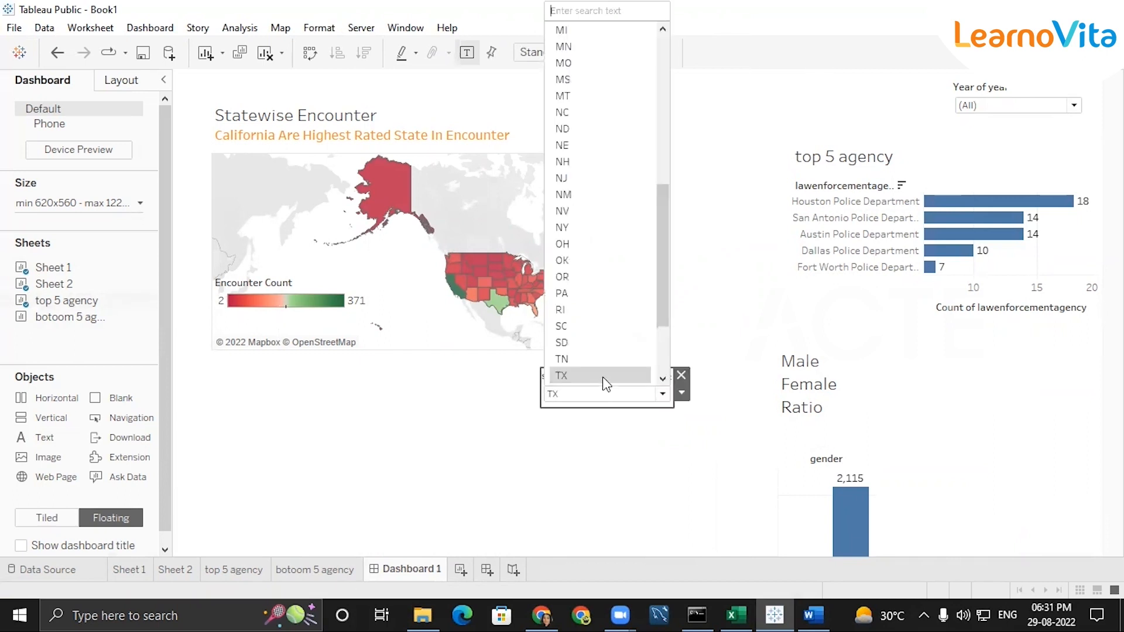
click(708, 330)
click(594, 393)
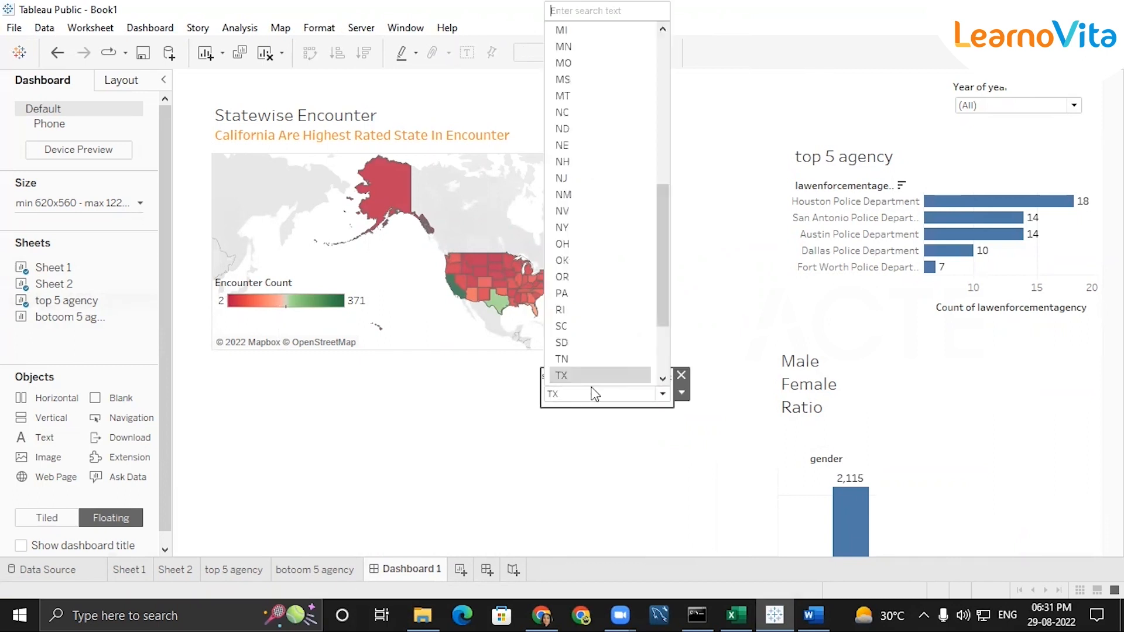
click(724, 346)
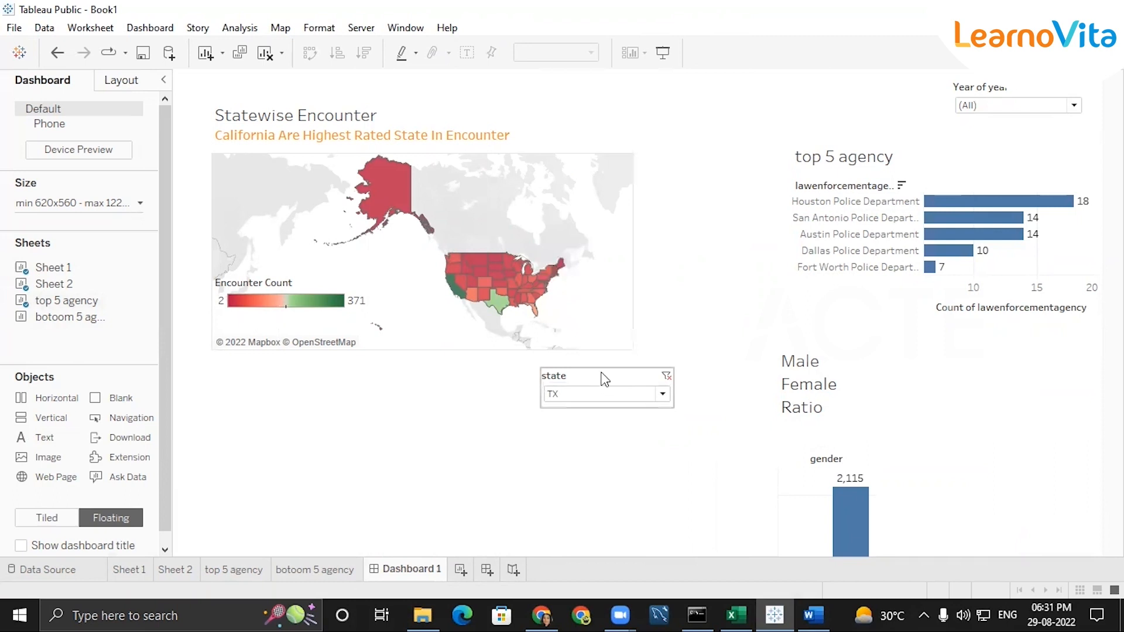
Switch to Word to review the Tableau Final Assessment requirements, and return to the dashboard in Tableau
click(814, 614)
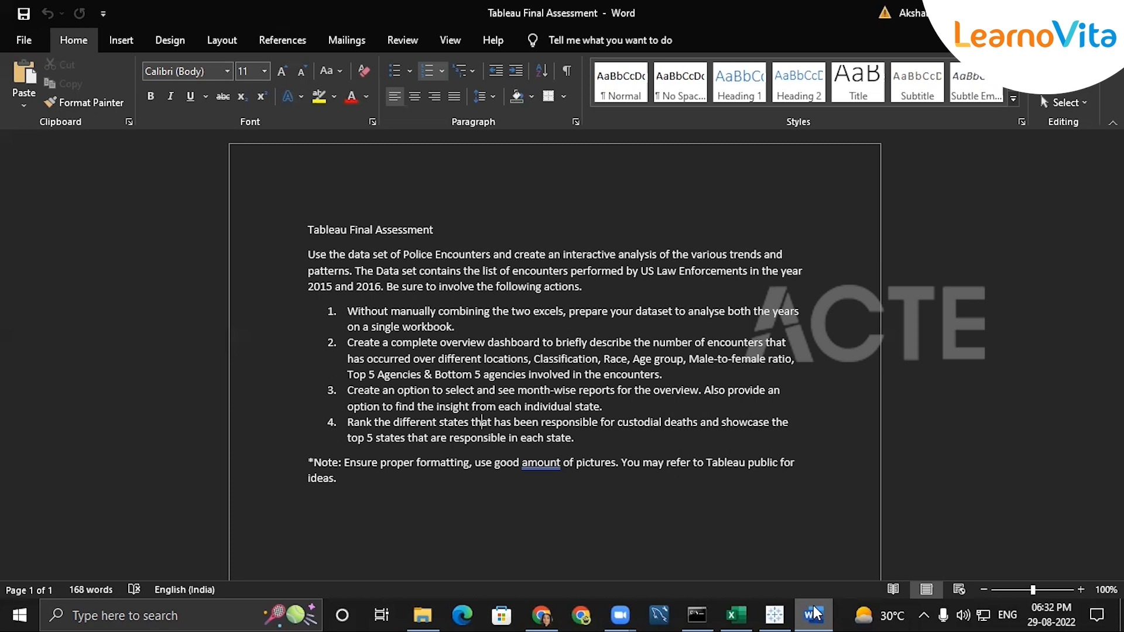
click(1031, 13)
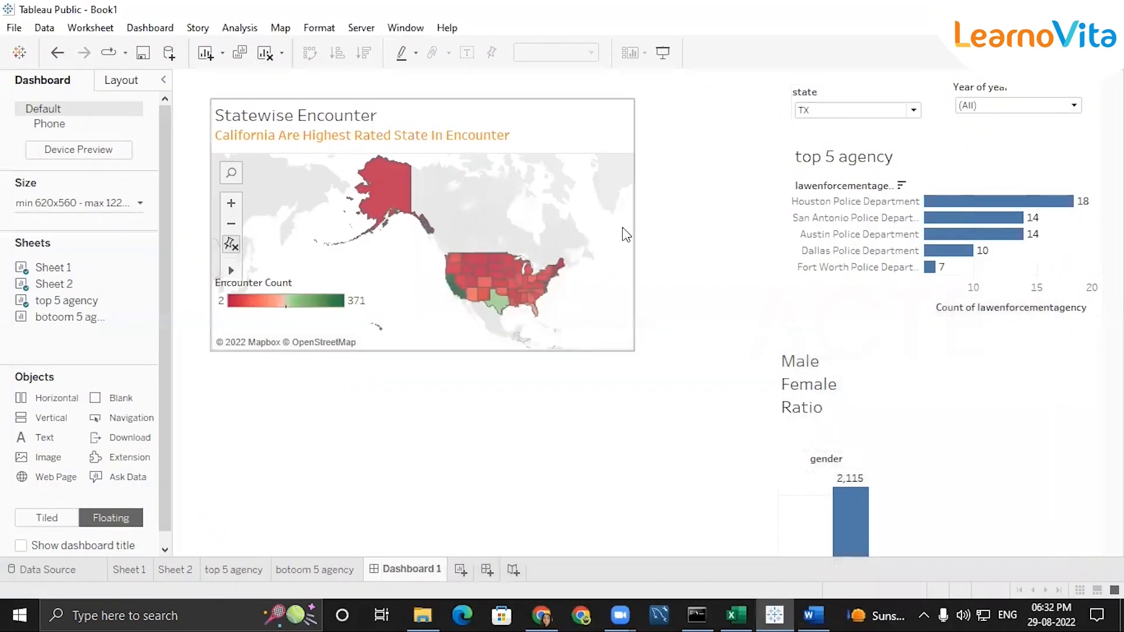
Label the Sheet 2 map with the state field and return to Dashboard 1
click(175, 569)
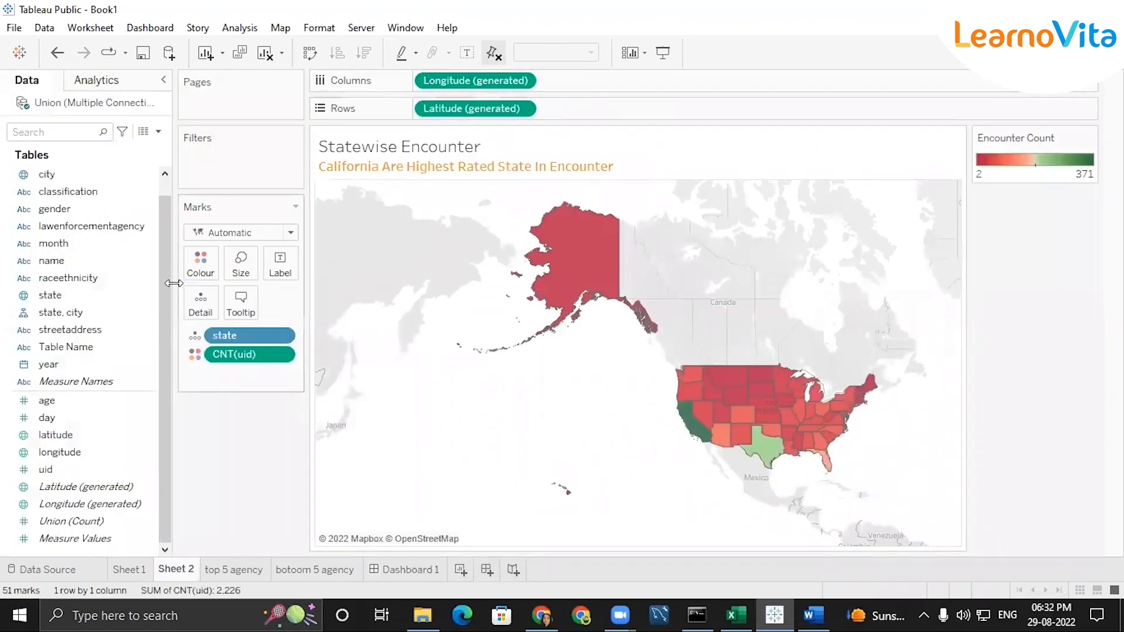
drag(61, 296, 281, 264)
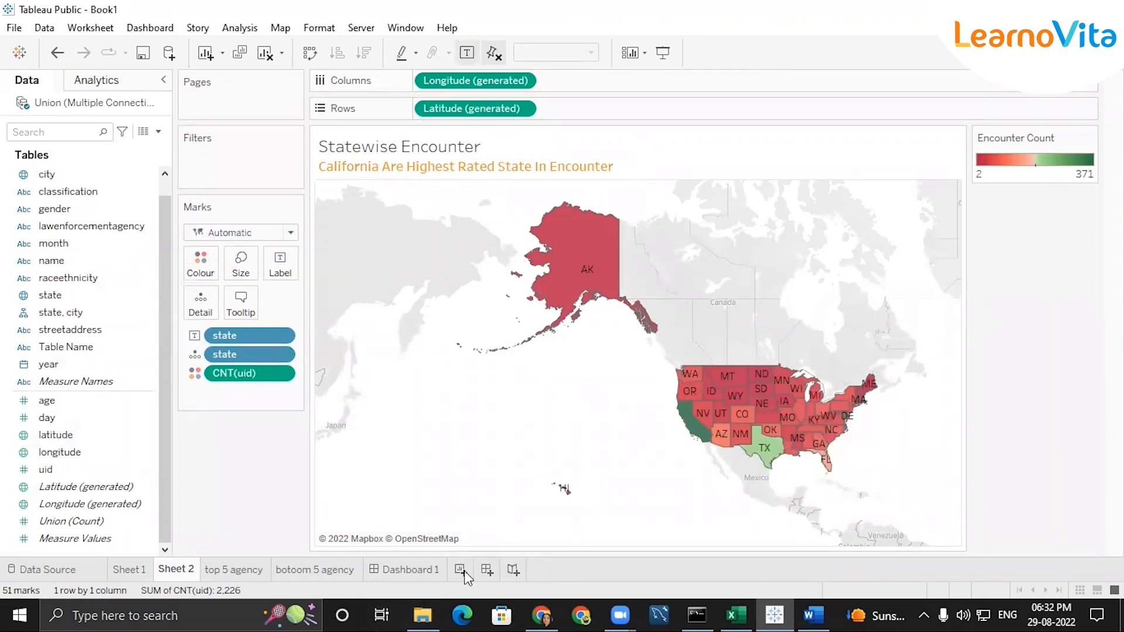
click(393, 570)
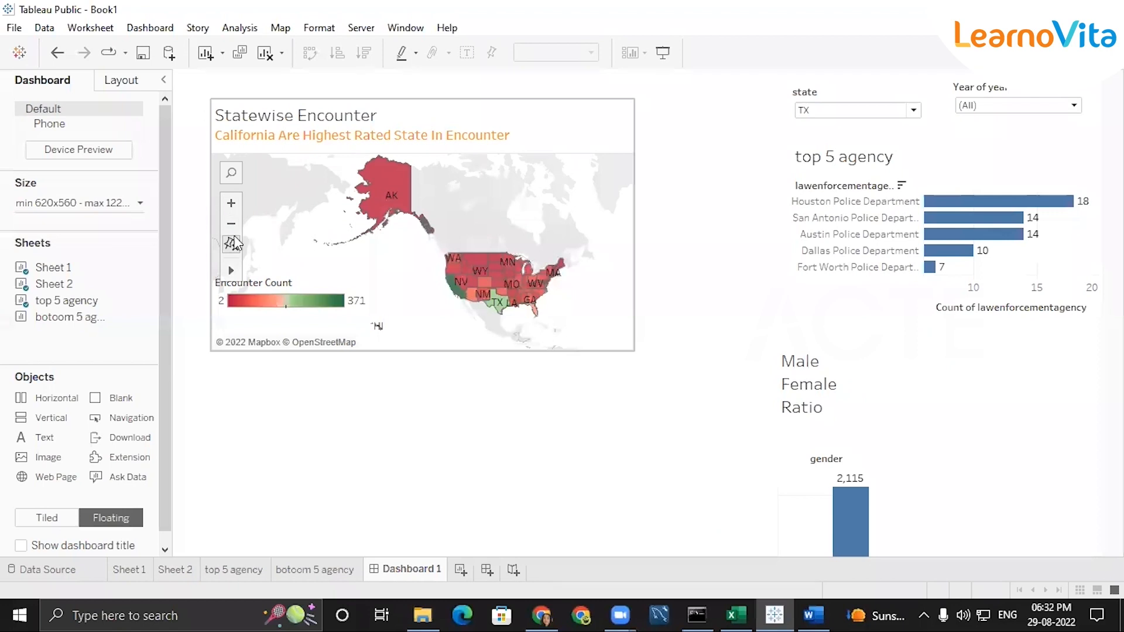
Use the Statewise Encounter map as a dashboard filter and test it by selecting AK and a state in the northern Midwest
click(626, 128)
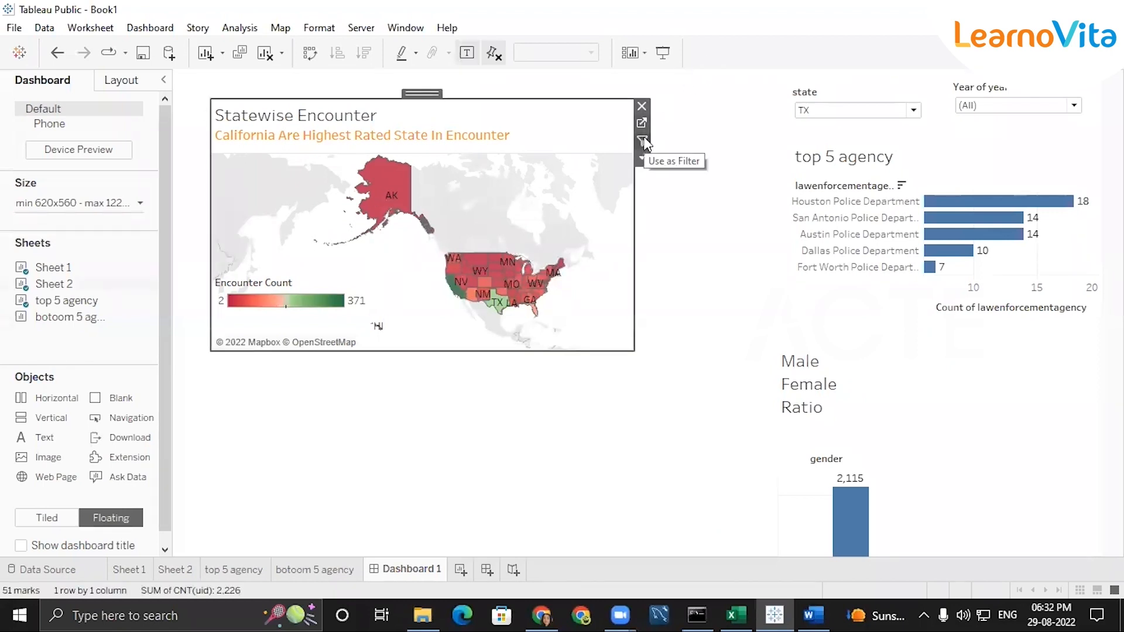
click(642, 142)
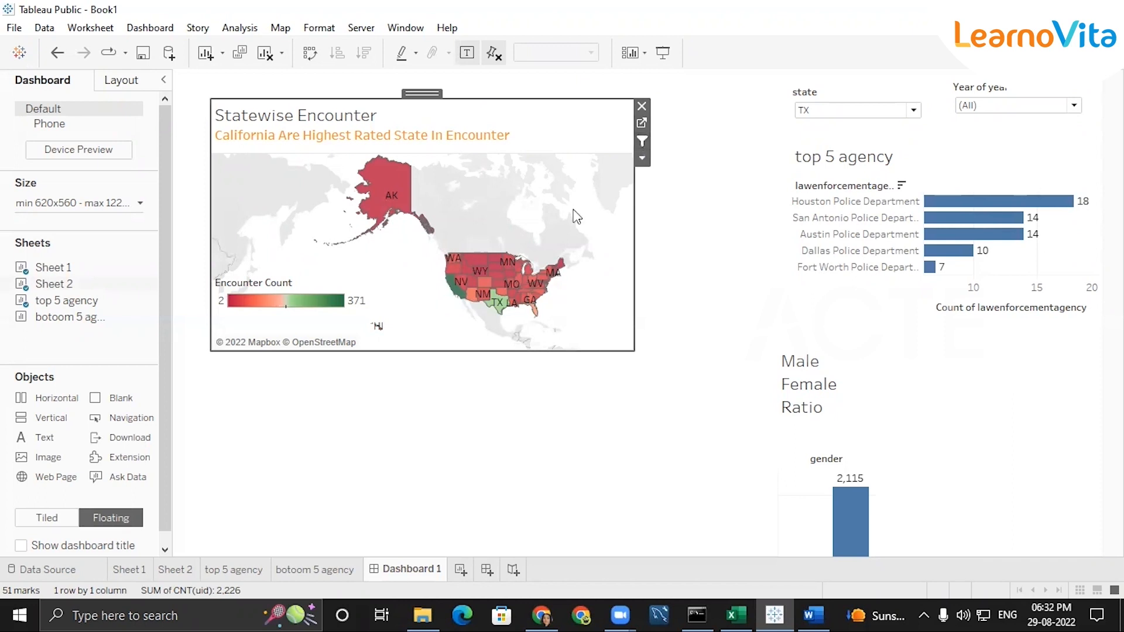
mouse_move(396, 188)
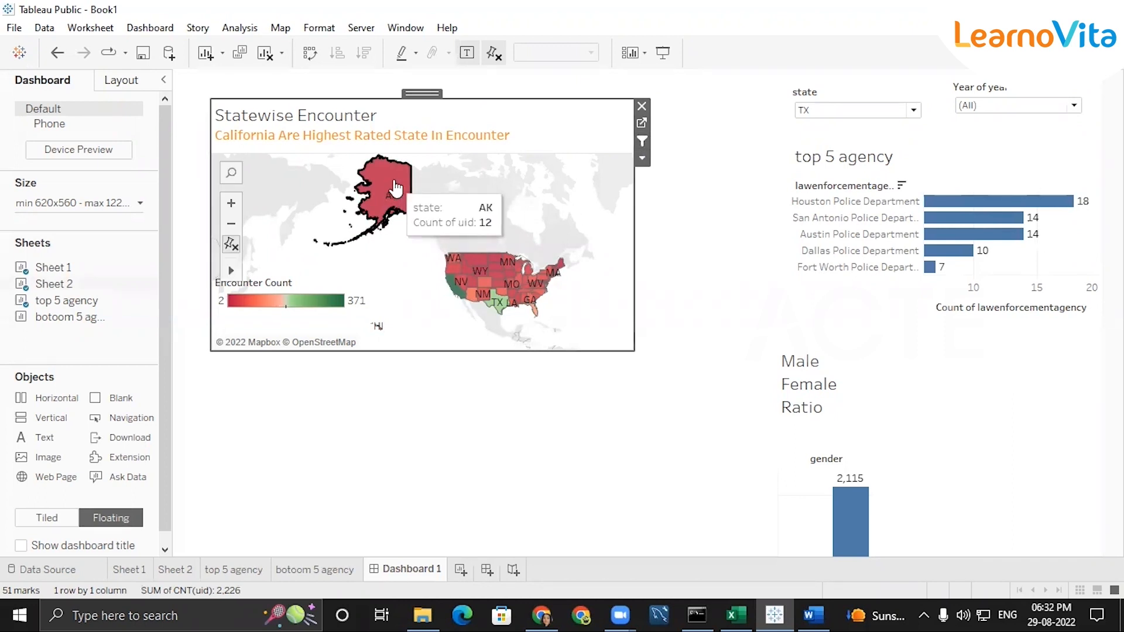
click(396, 187)
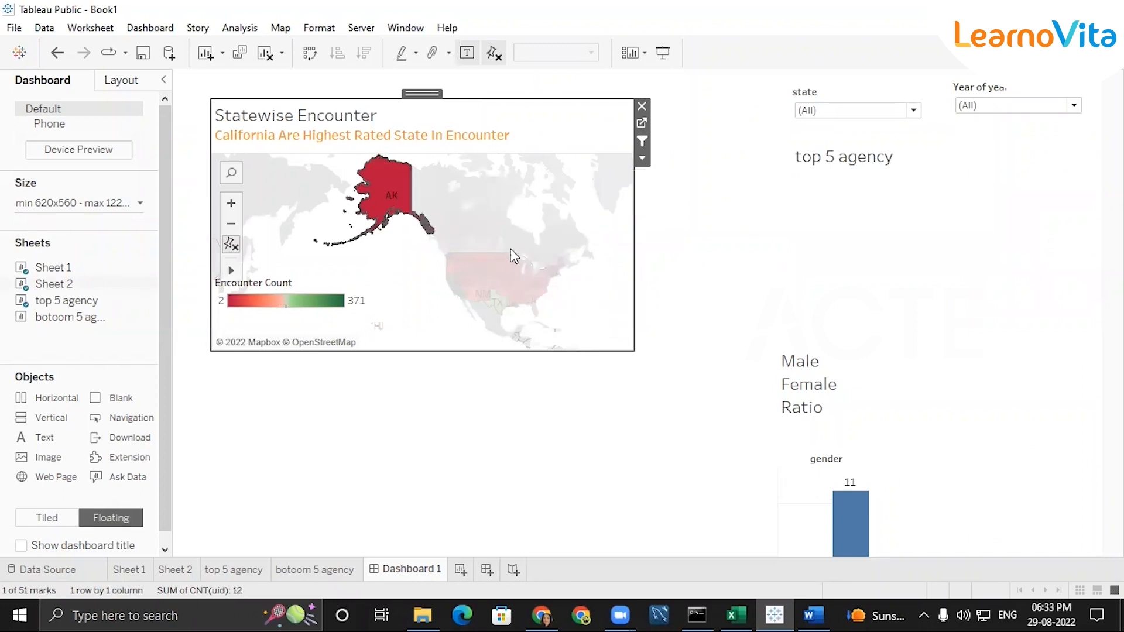
click(492, 261)
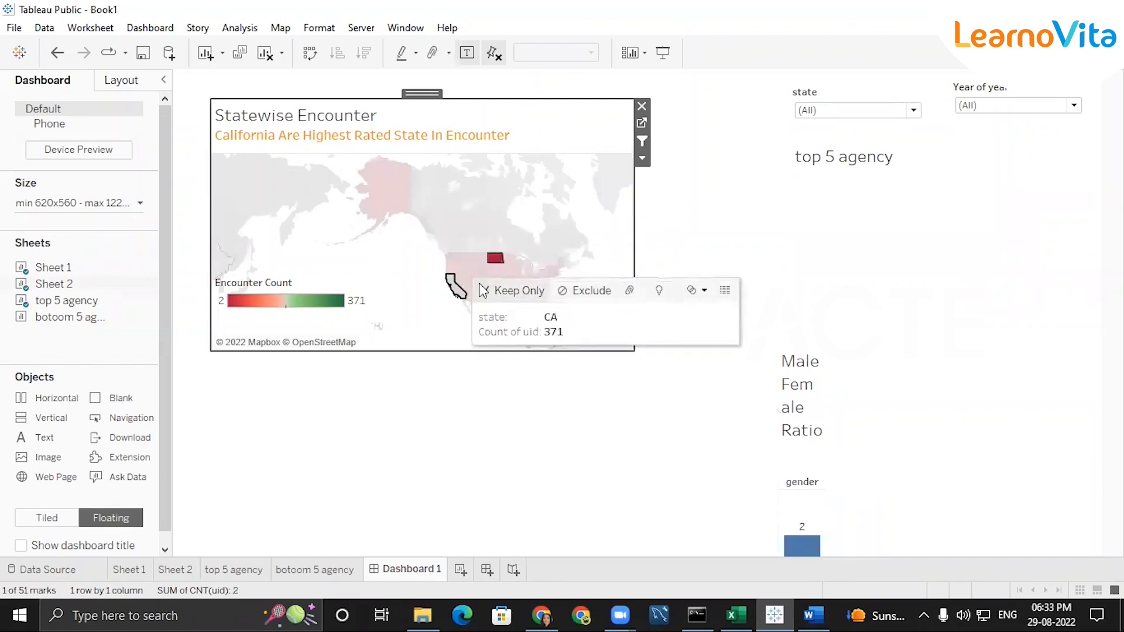
Keep only CA on the Statewise Encounter map and select it with the map zoomed out
click(481, 282)
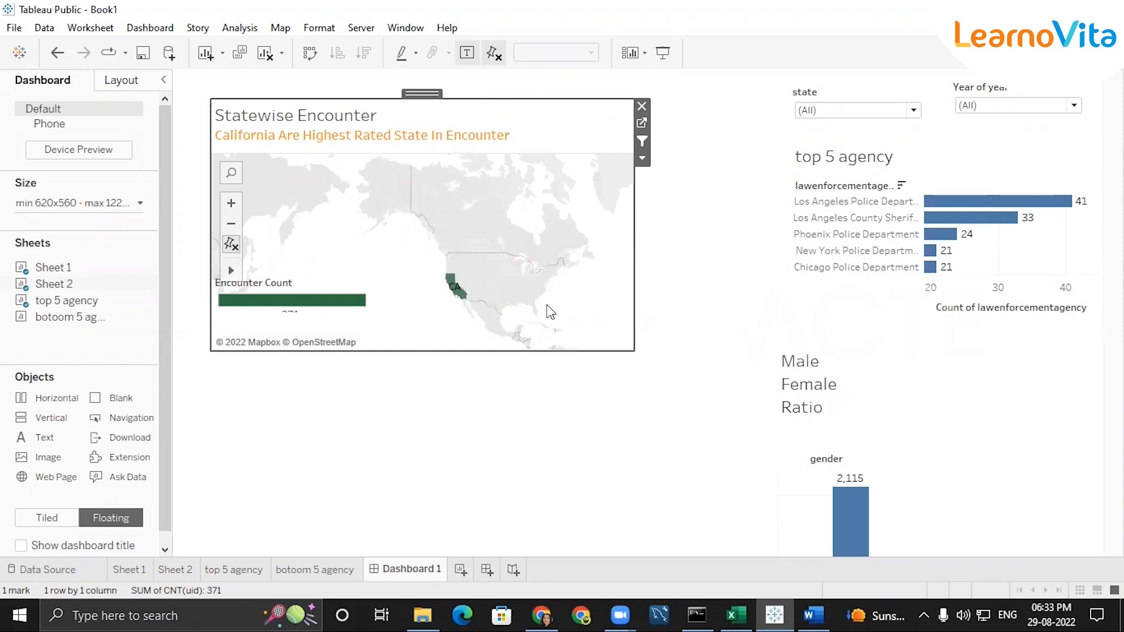
scroll(540, 295, up, 1)
scroll(476, 321, down, 1)
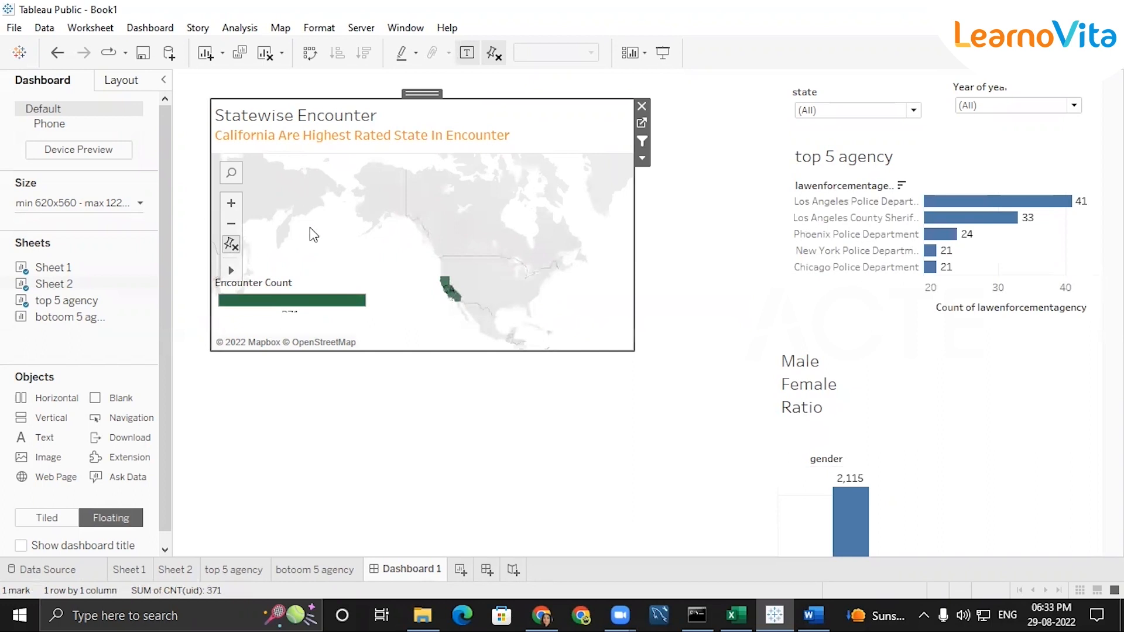
click(234, 226)
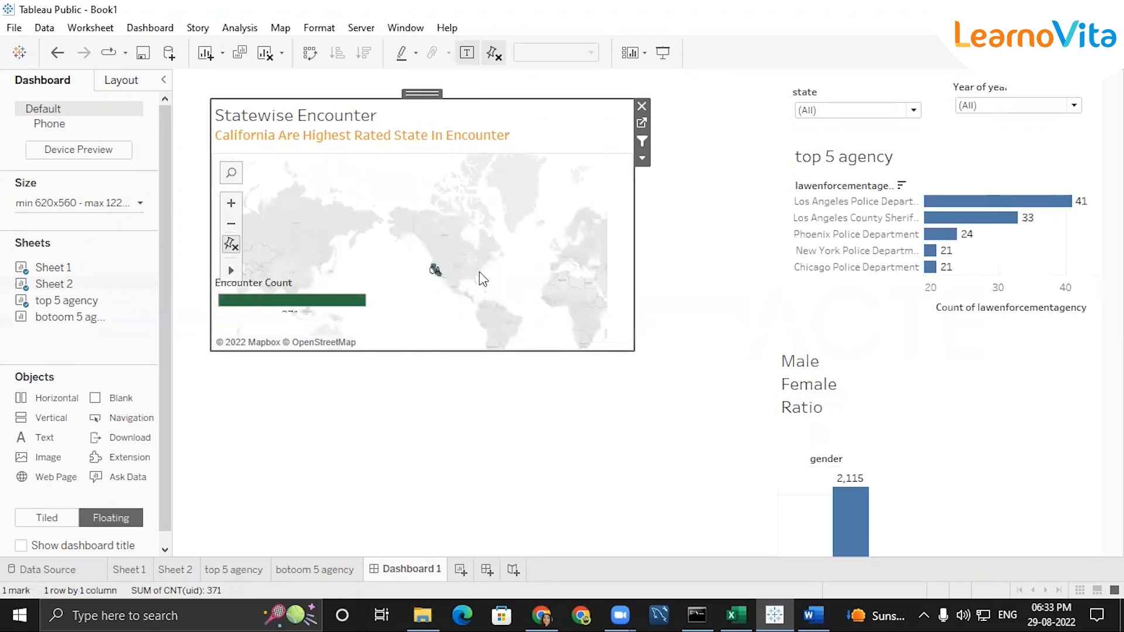
drag(558, 286, 229, 132)
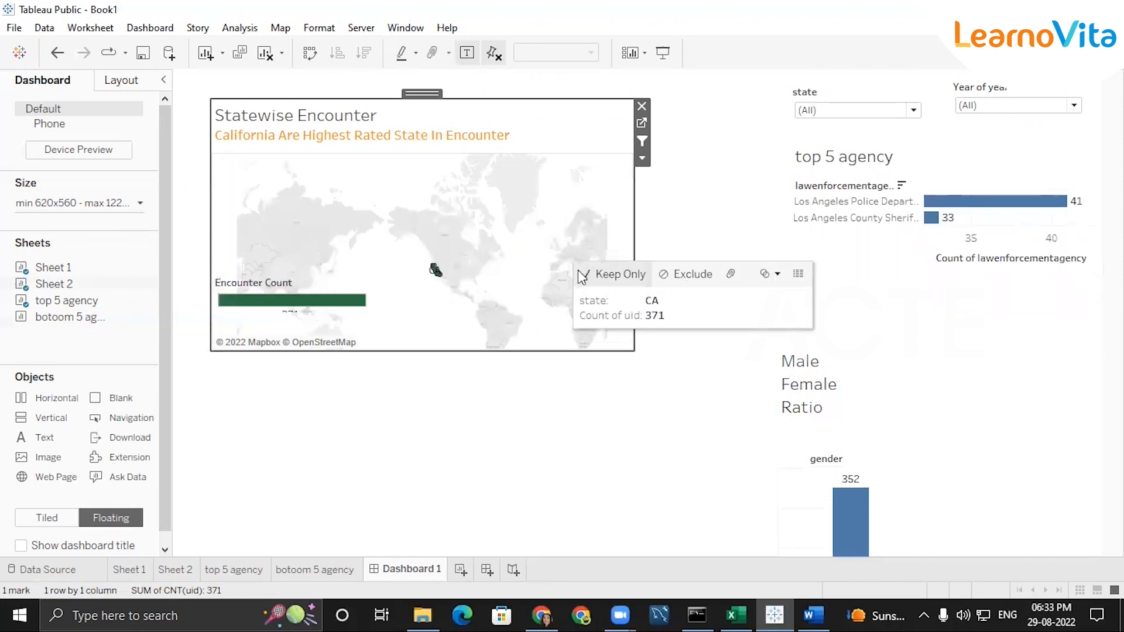
drag(278, 162, 685, 434)
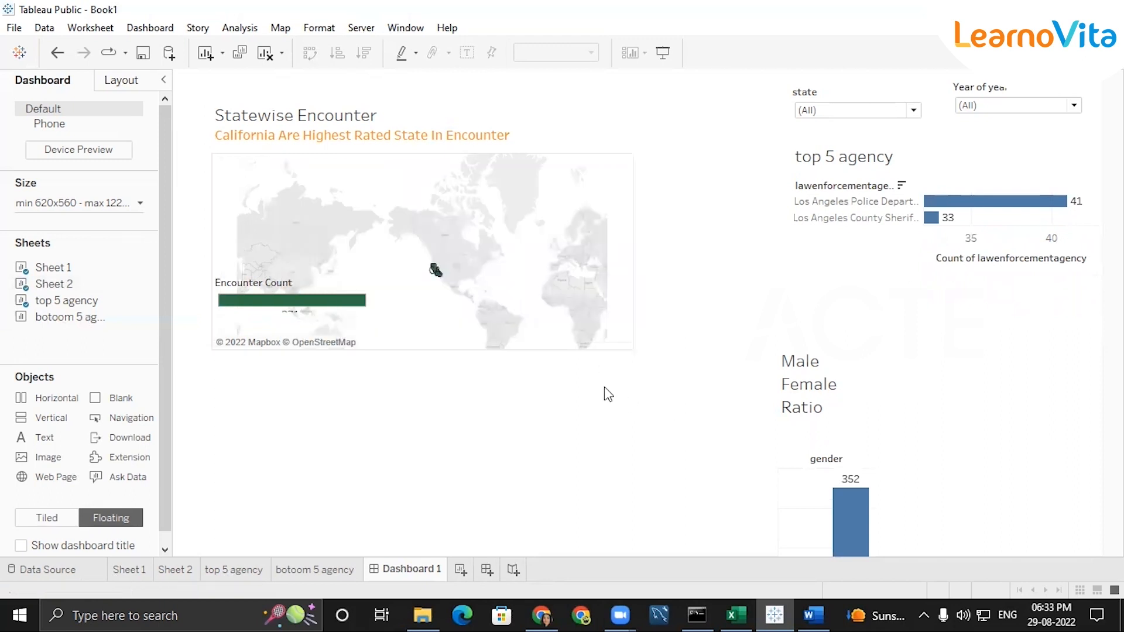
Stop using the Statewise Encounter map as a filter and set the state filter to AR
click(441, 293)
drag(598, 310, 333, 182)
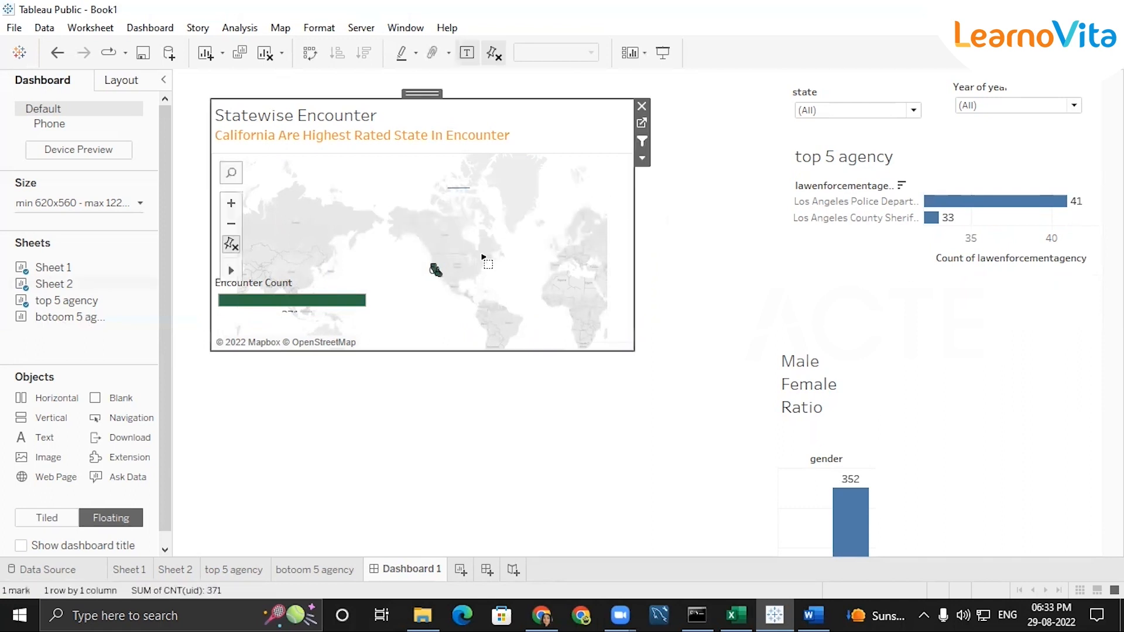
click(687, 291)
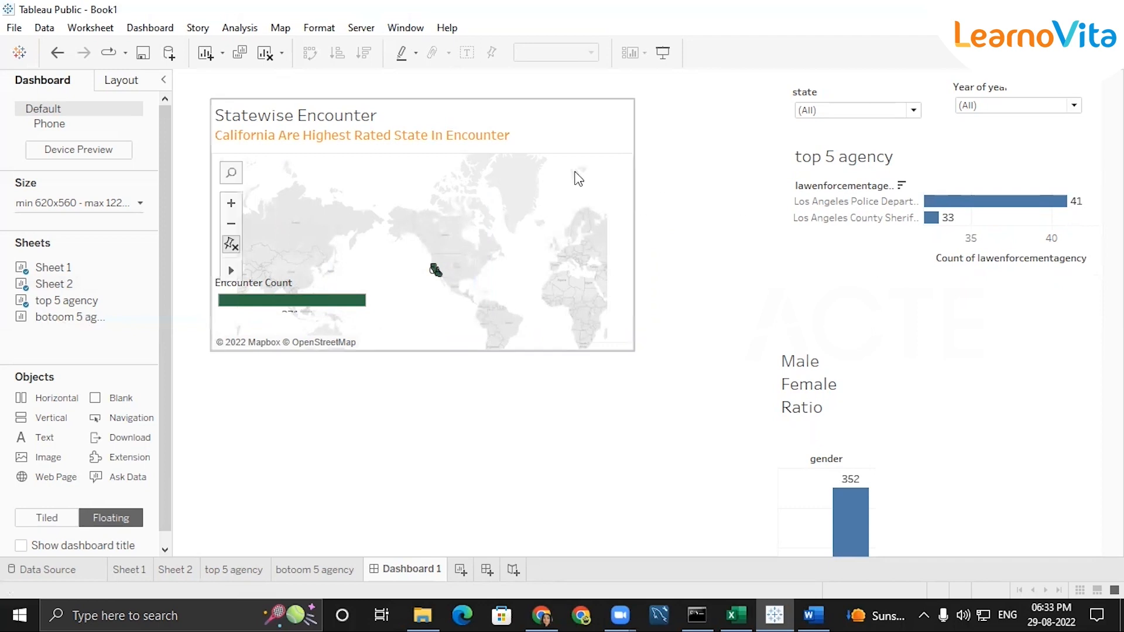
click(605, 186)
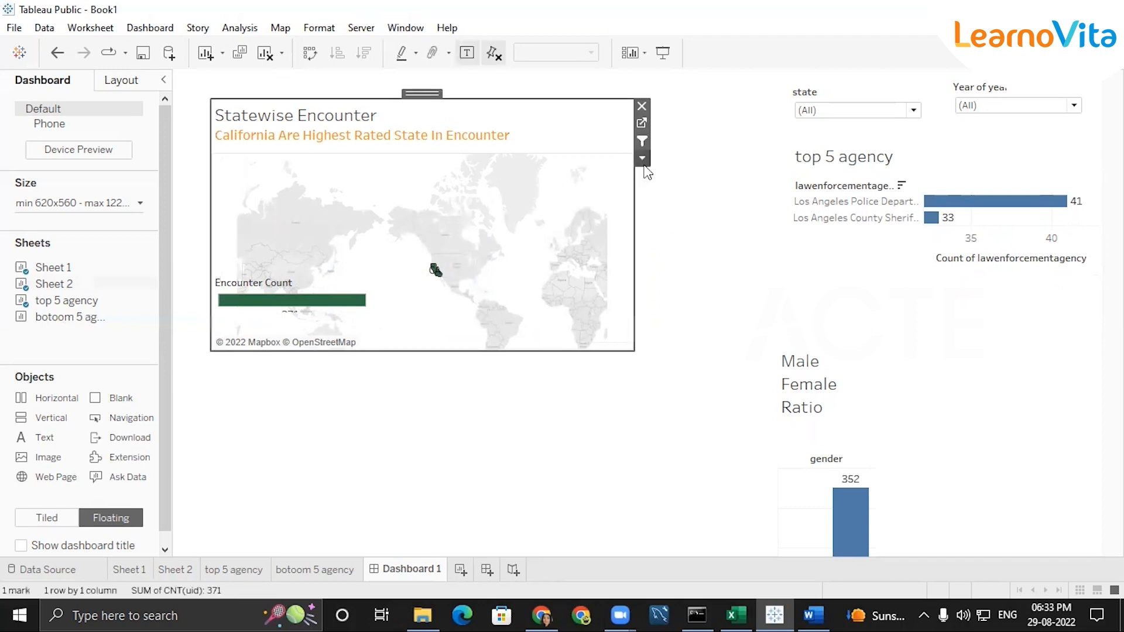
click(642, 141)
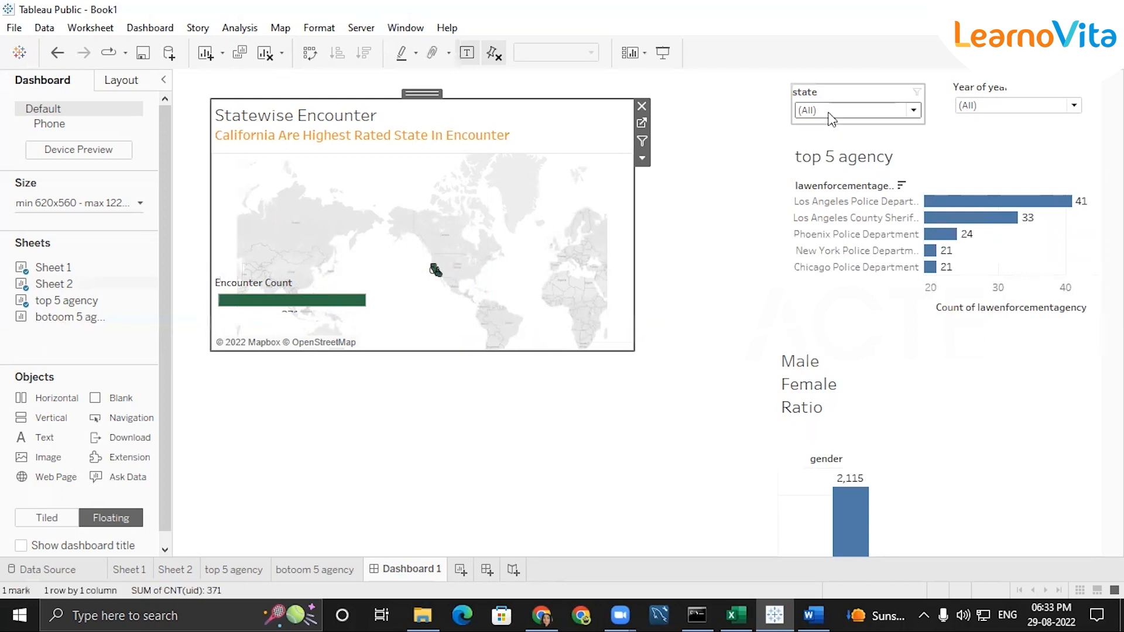
click(861, 110)
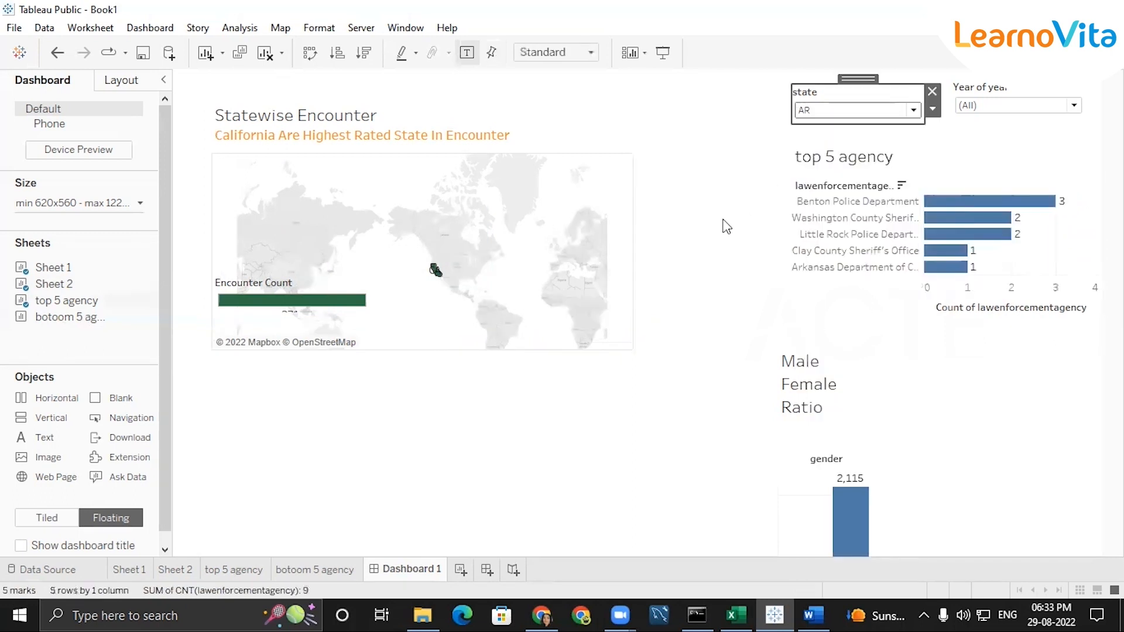
click(603, 200)
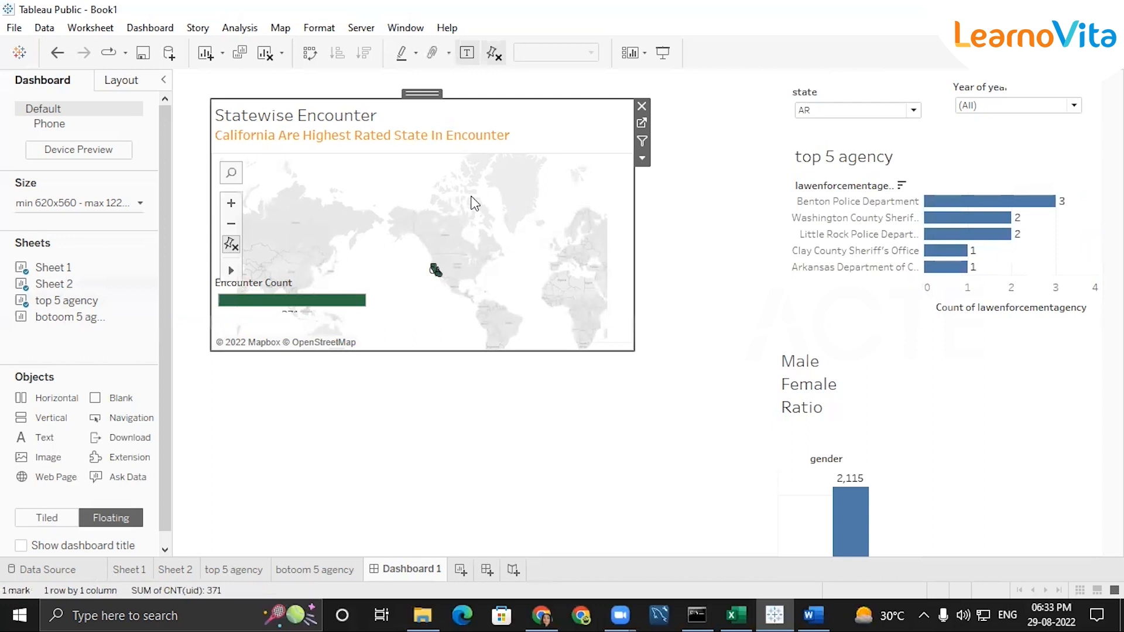
Examine the Statewise Encounter map around California and the central United States at several zoom levels
drag(350, 182, 661, 351)
click(231, 244)
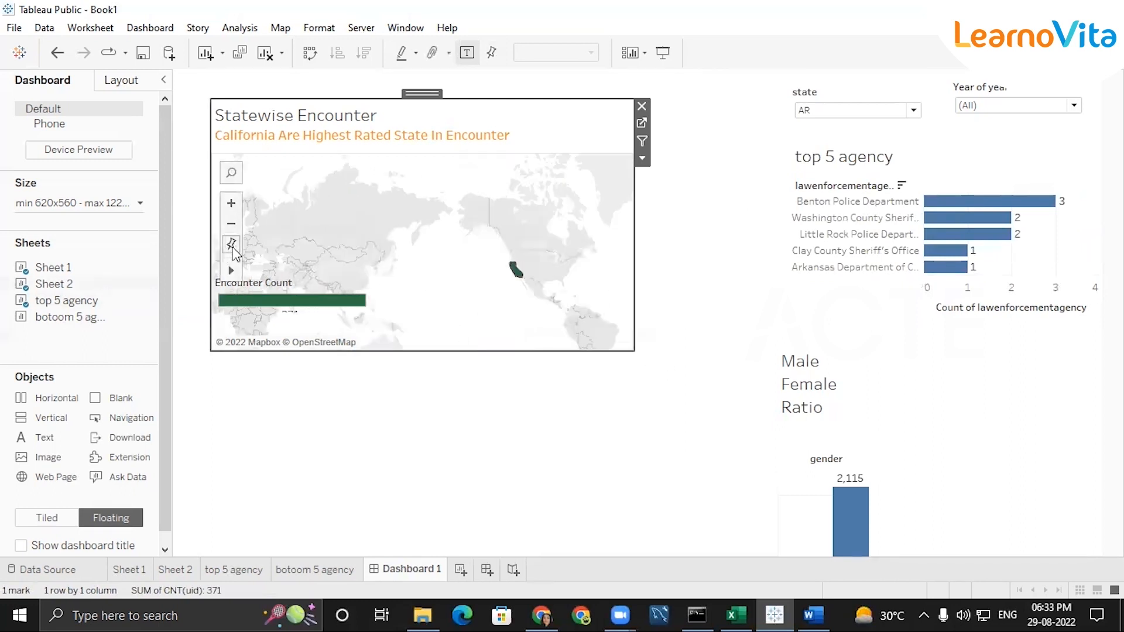
click(237, 249)
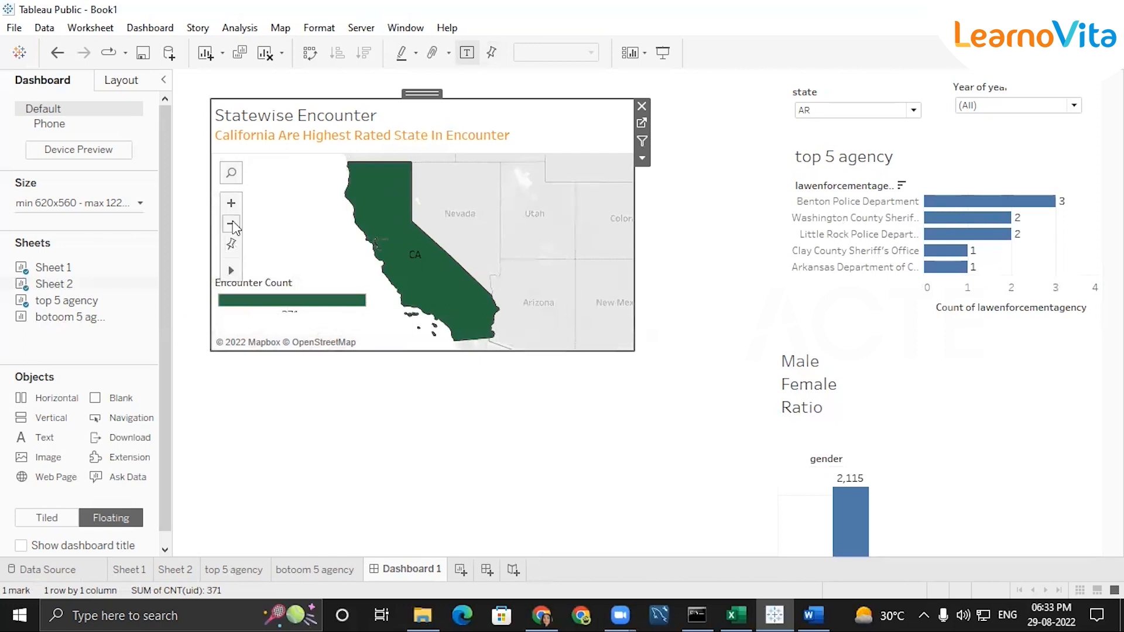
click(232, 224)
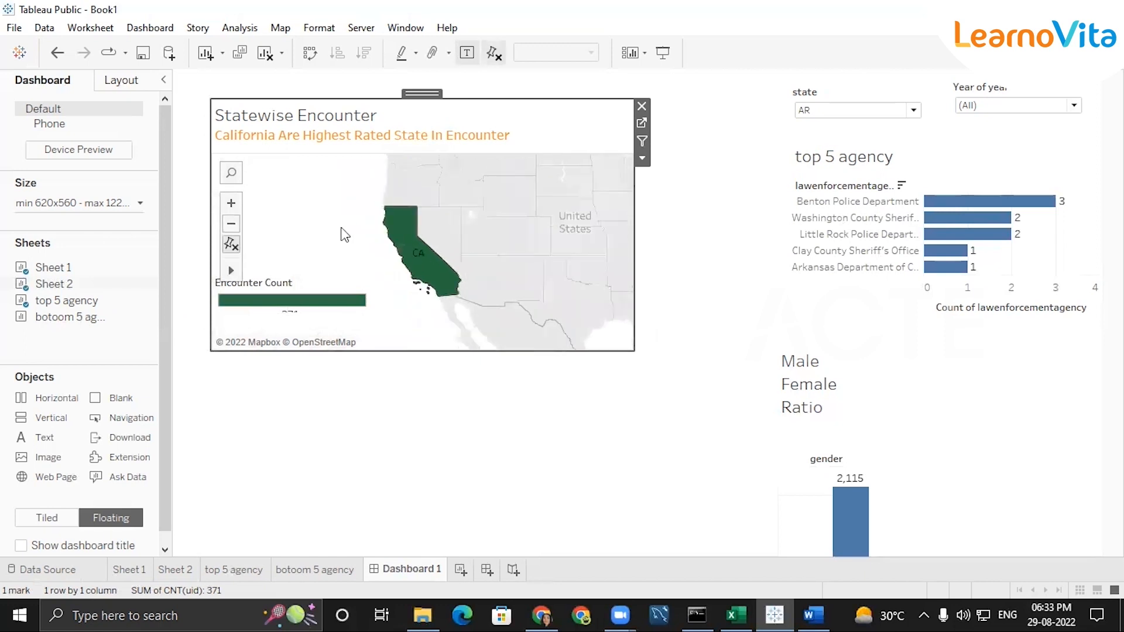
click(232, 223)
scroll(506, 285, up, 2)
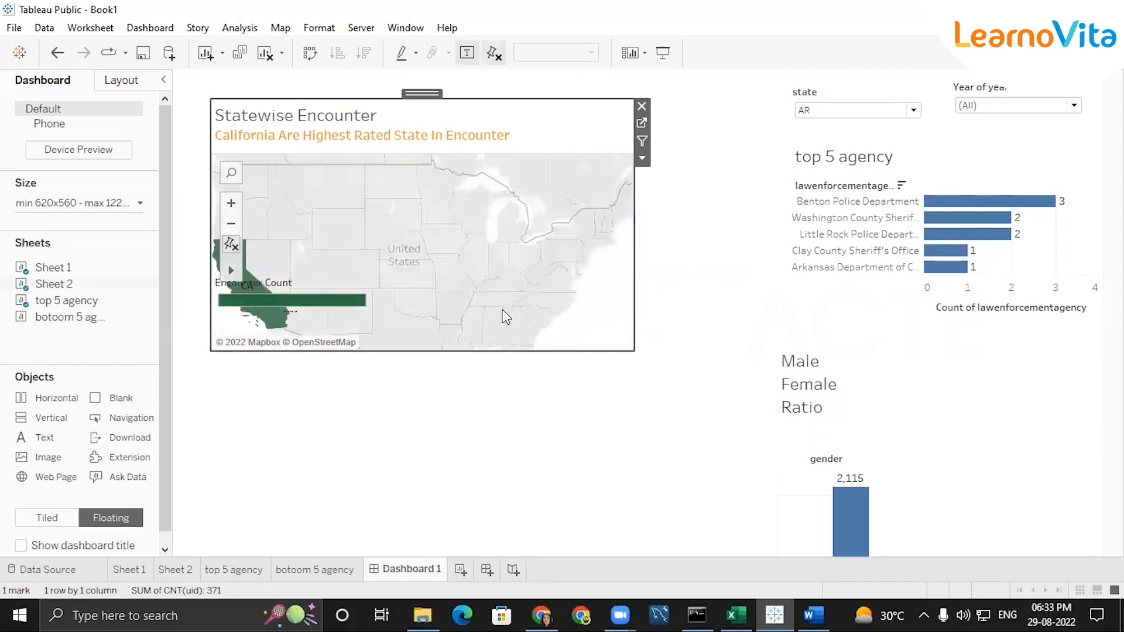
scroll(428, 261, up, 5)
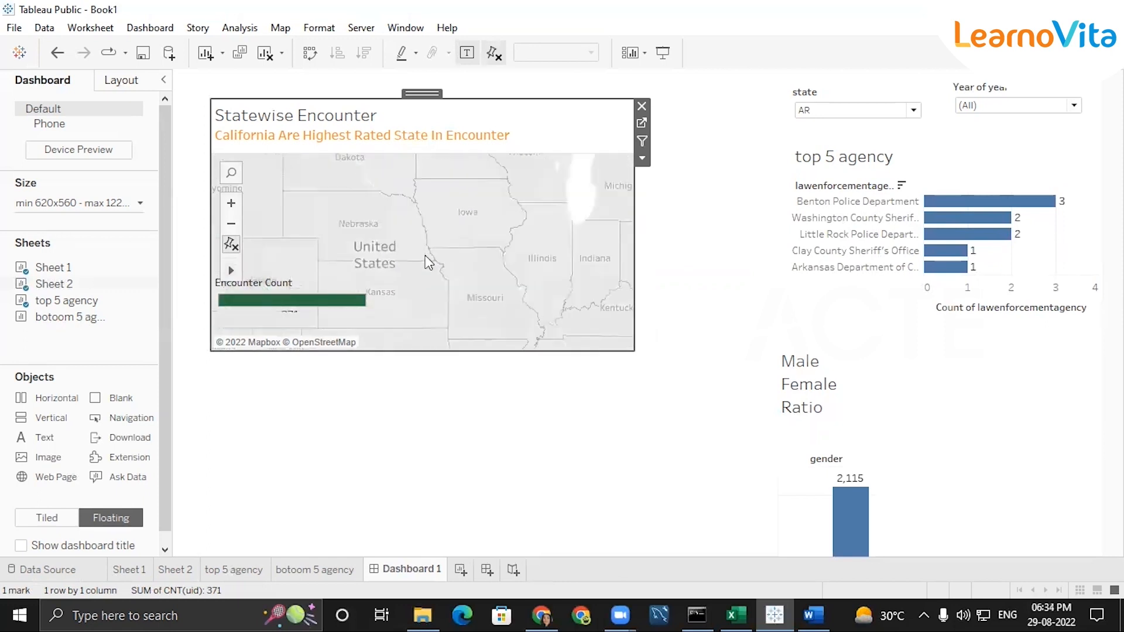
scroll(473, 308, down, 5)
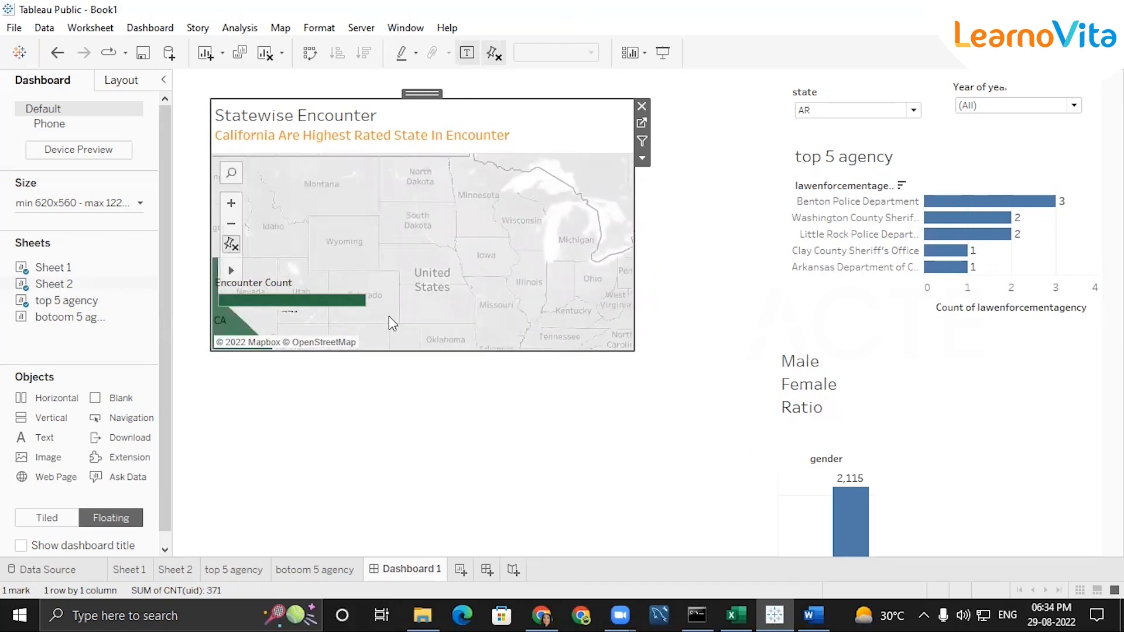
Remove the state filter card from the dashboard
click(877, 105)
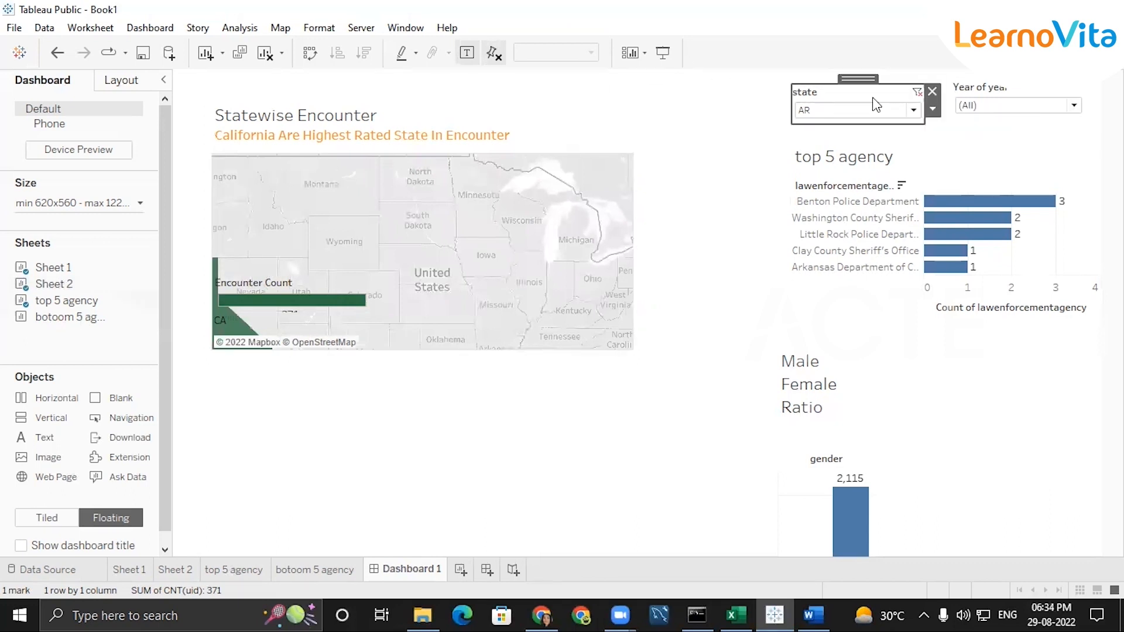
click(933, 91)
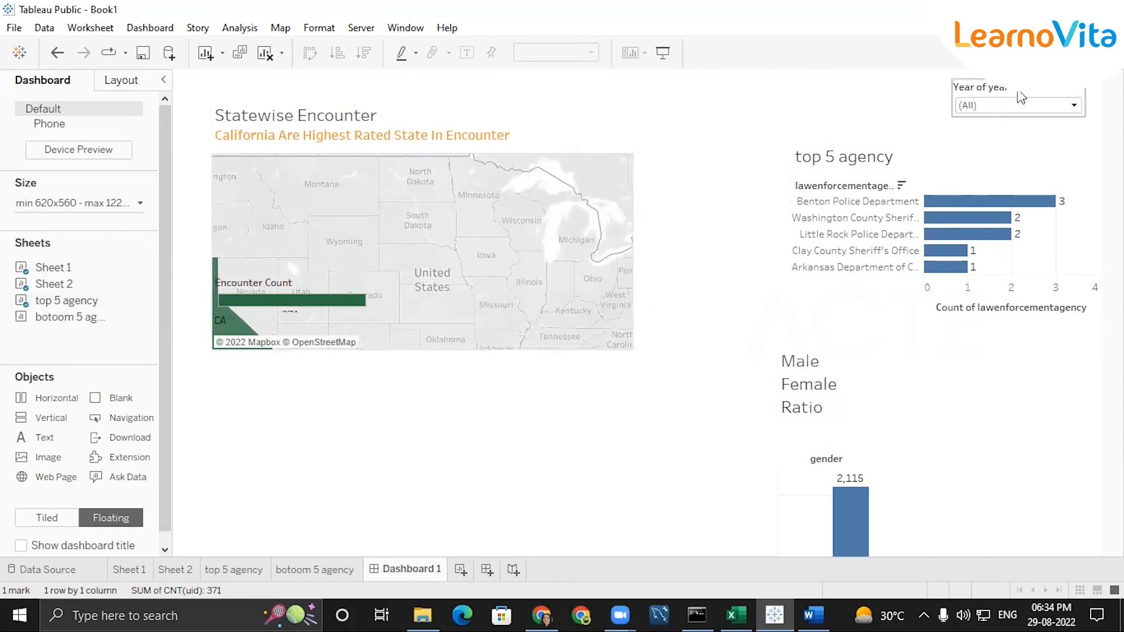
drag(251, 178, 579, 351)
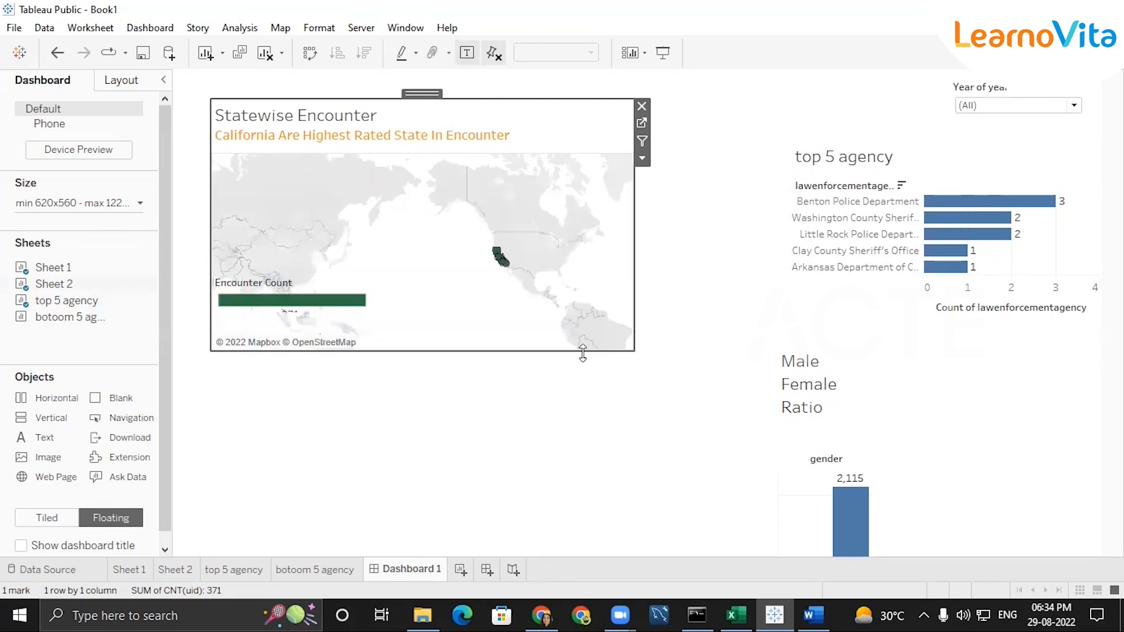
drag(608, 254, 415, 166)
Include all states in the state filter of the Sheet 2 map
click(130, 569)
click(184, 571)
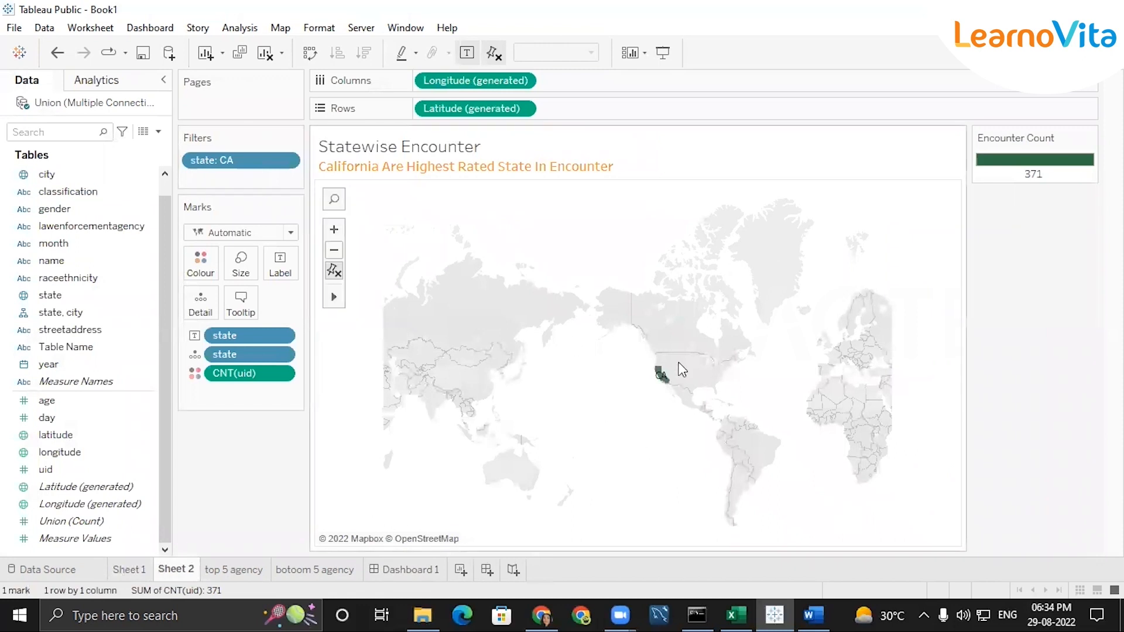
click(289, 165)
click(258, 181)
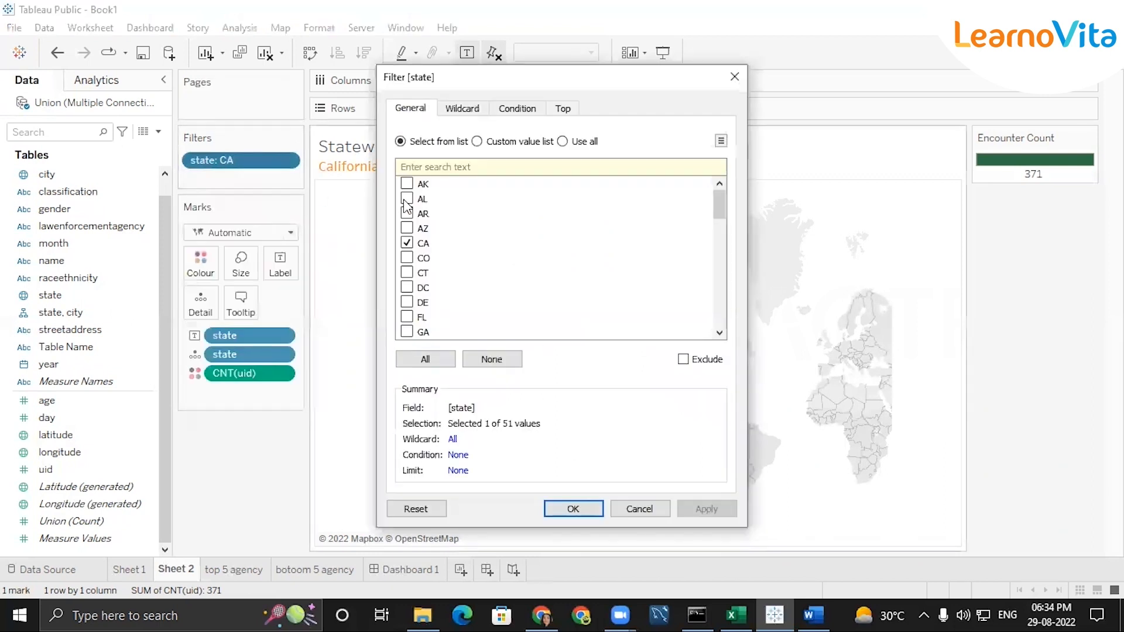
click(425, 359)
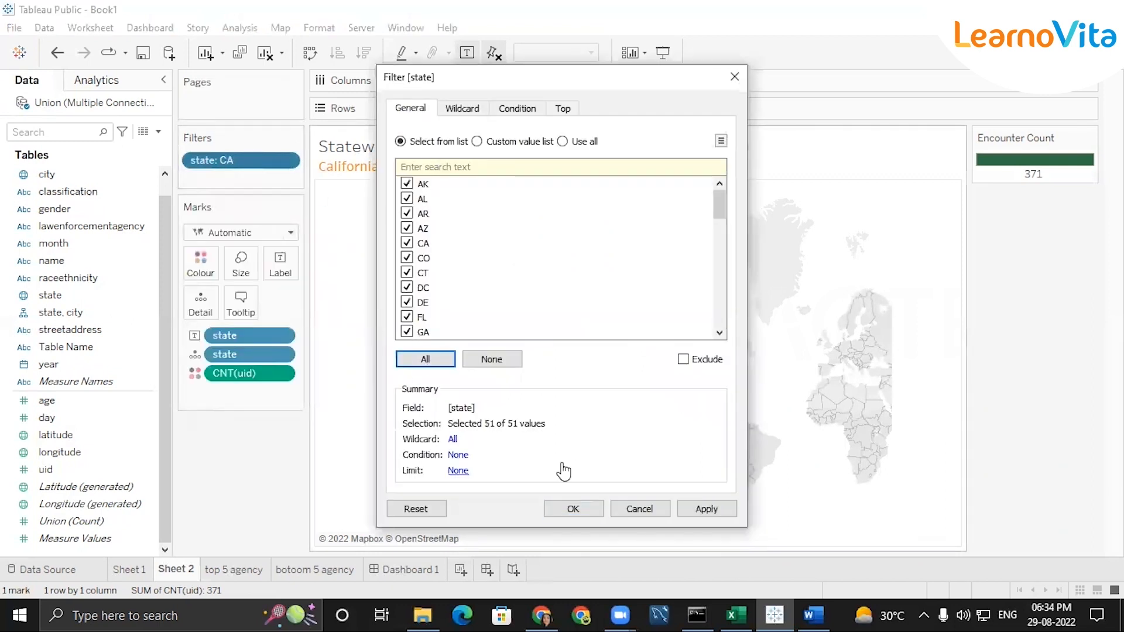
key(Return)
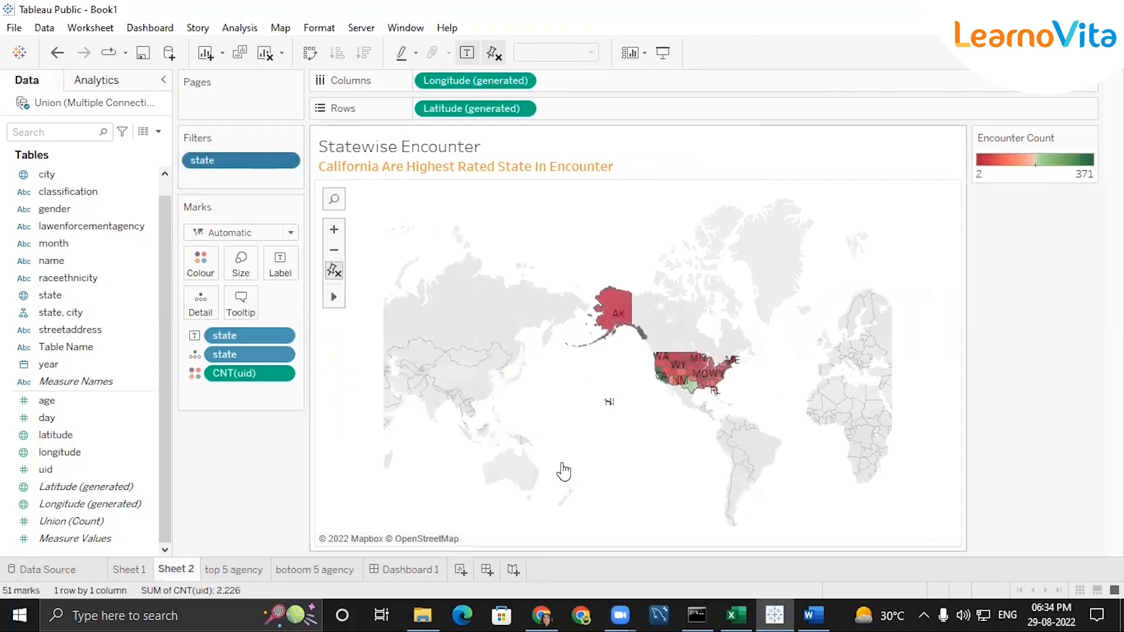
Return to Dashboard 1, clear the CA selection on the map and zoom in on the contiguous United States
click(416, 565)
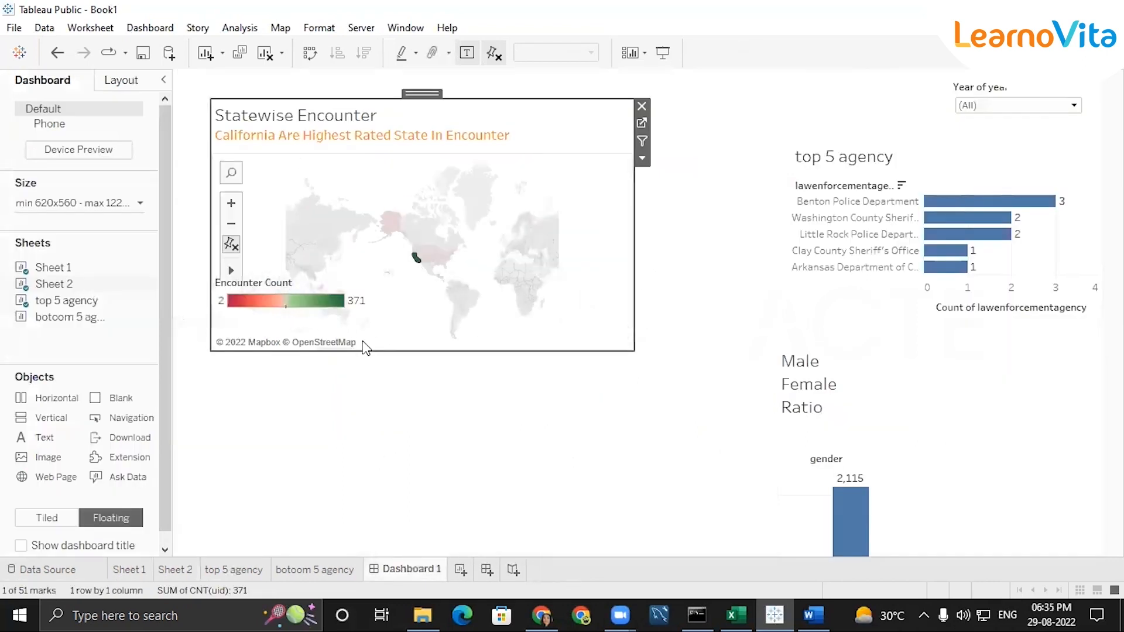
click(413, 285)
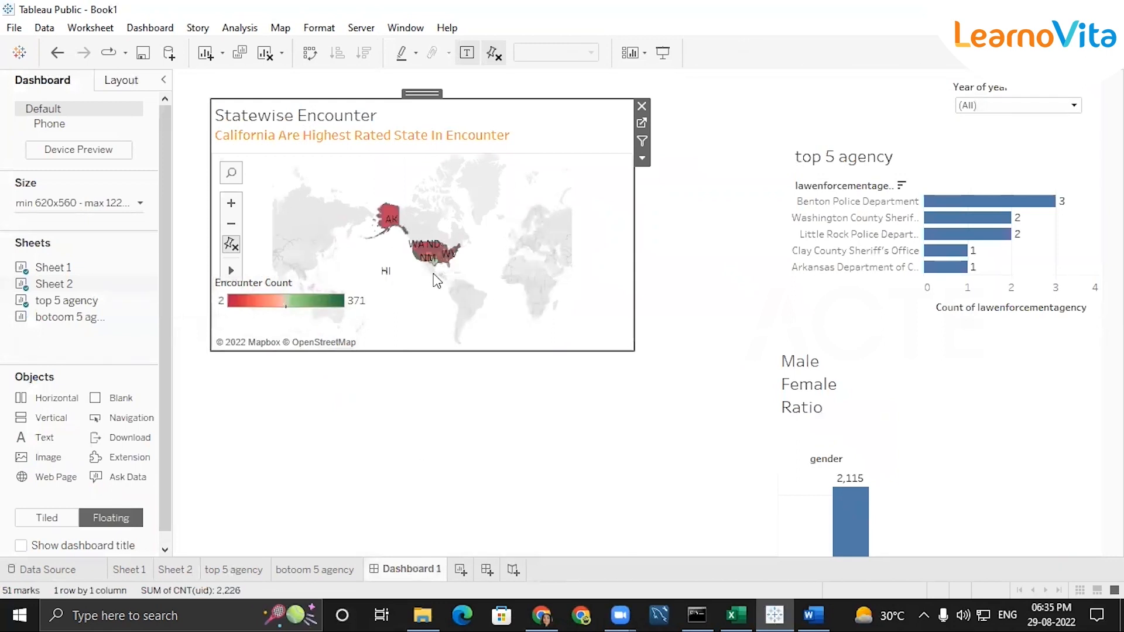
click(391, 220)
click(232, 243)
scroll(416, 260, up, 5)
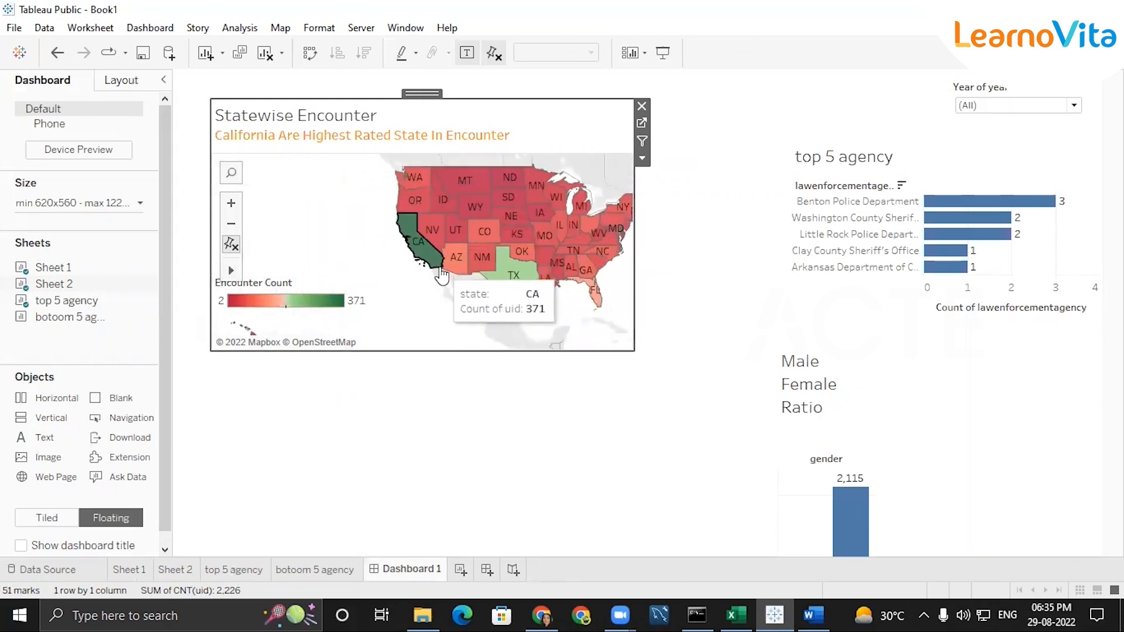
Test the map's filtering of the gender and top 5 agency charts by selecting WY, OR and AZ in turn
click(473, 205)
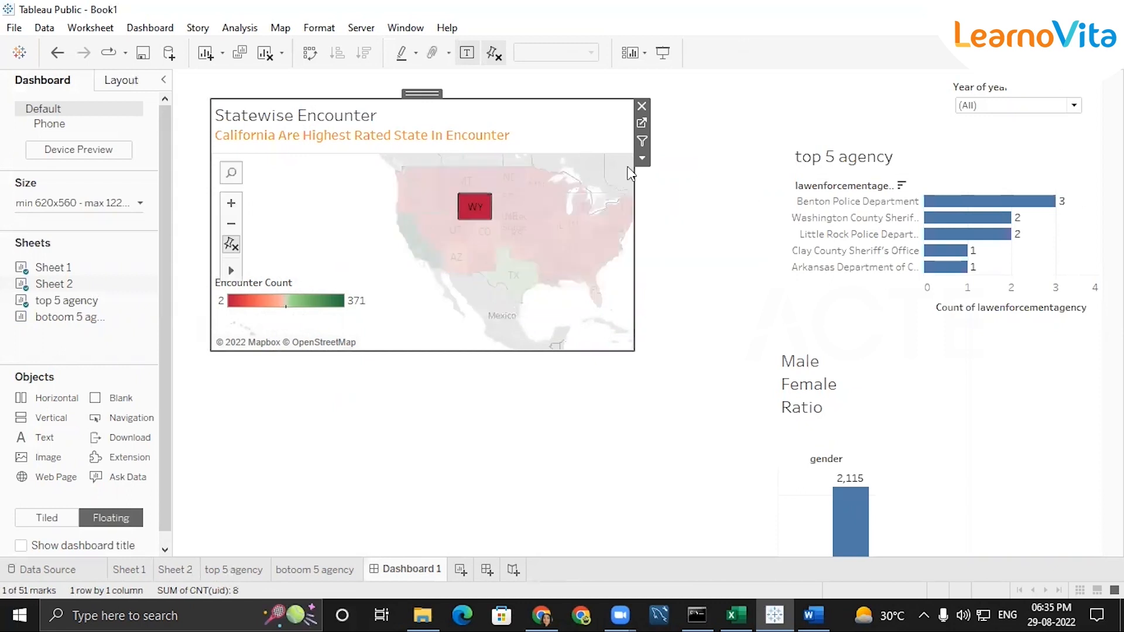
click(417, 199)
click(475, 186)
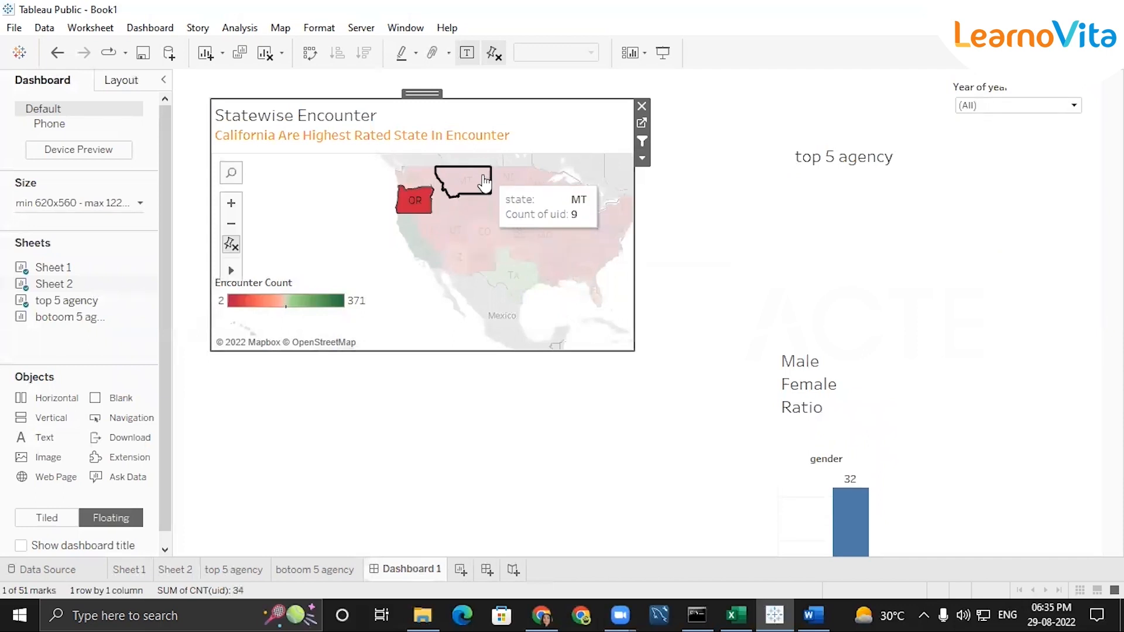
click(472, 237)
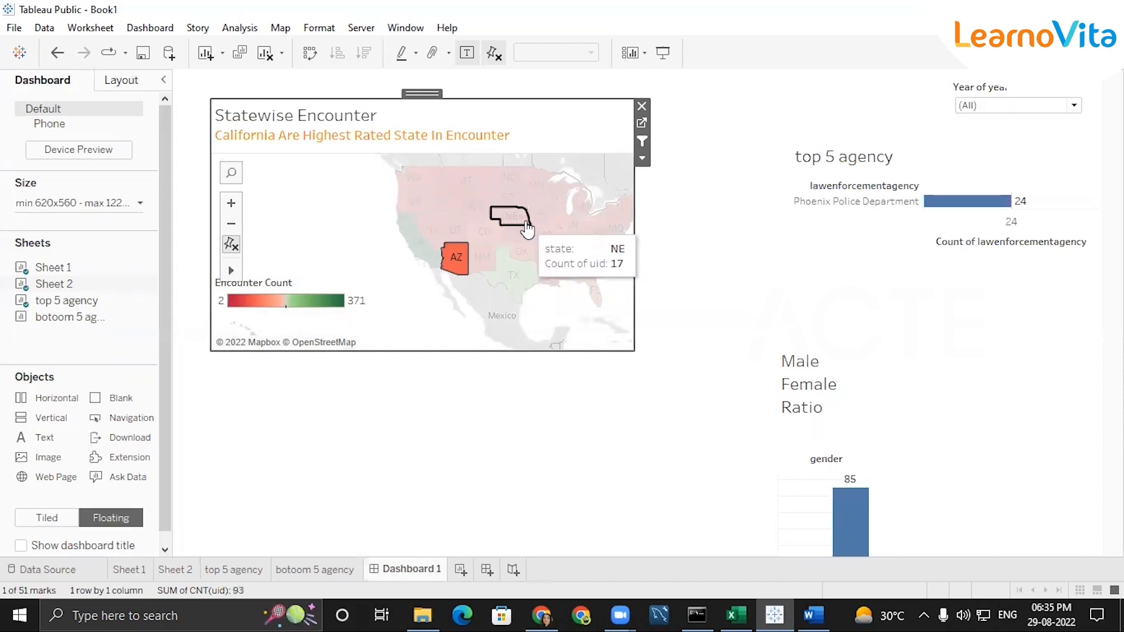
Select the southern states from AZ across TX to FL together on the Statewise Encounter map to filter the other charts
click(520, 252)
click(449, 262)
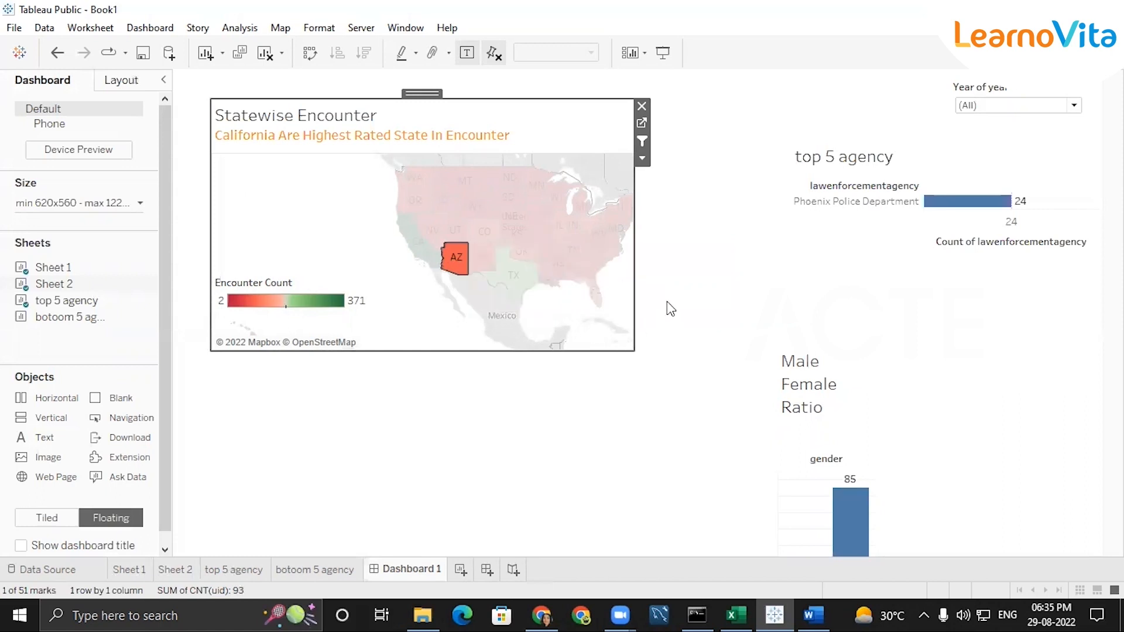
drag(502, 294, 664, 246)
click(665, 251)
drag(454, 337, 588, 240)
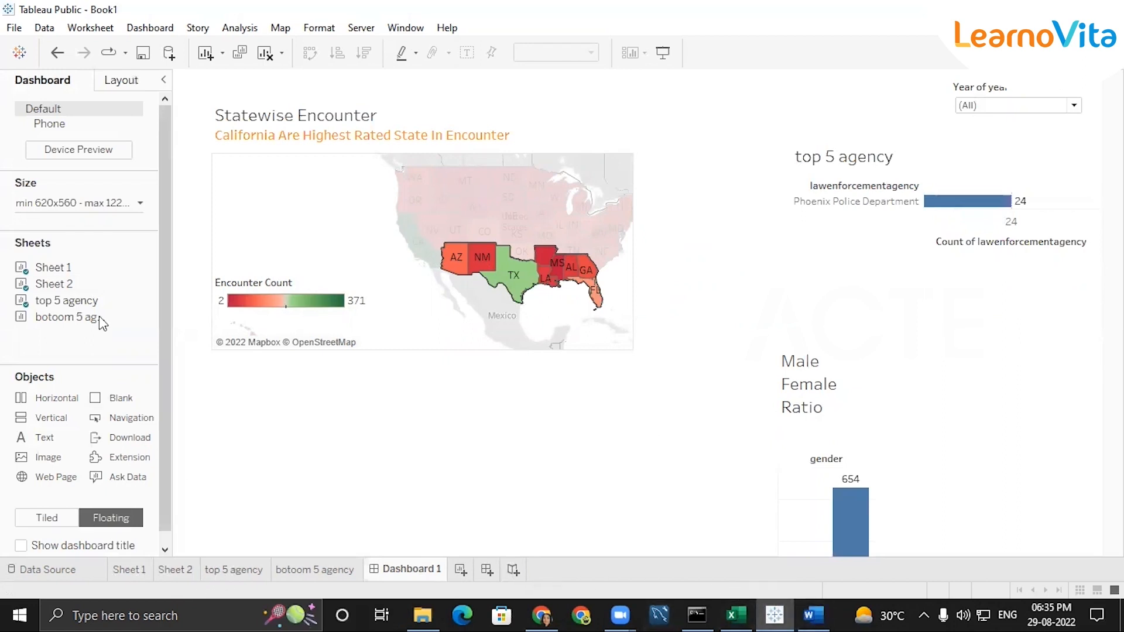
Switch to Word to review the requirements in the Tableau Final Assessment document, and return to the dashboard in Tableau Public
click(812, 614)
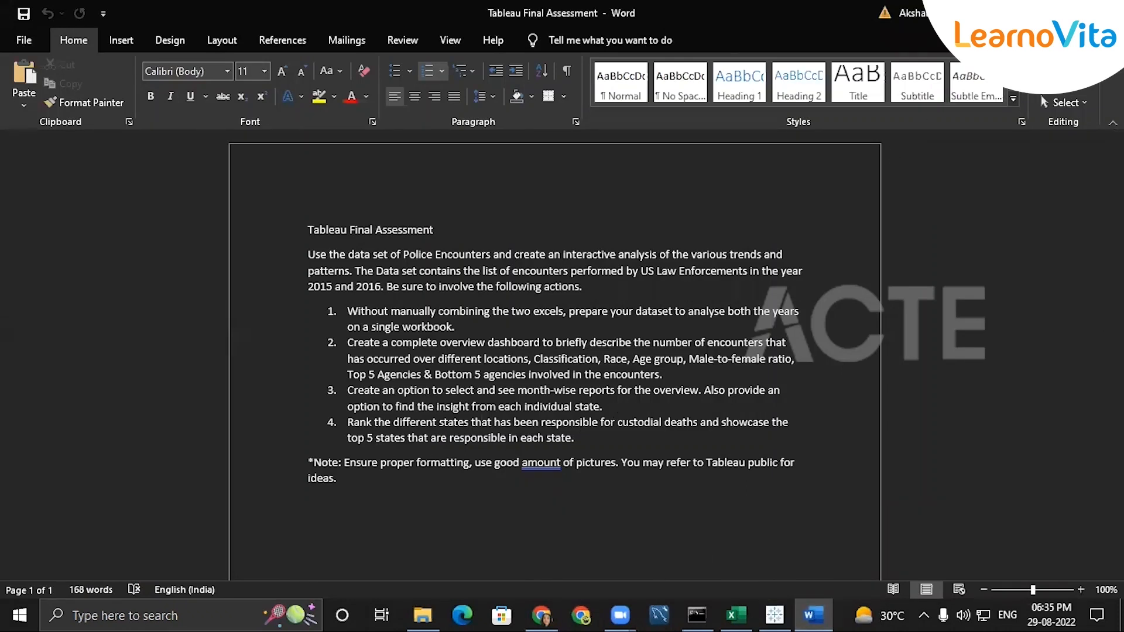
click(1029, 13)
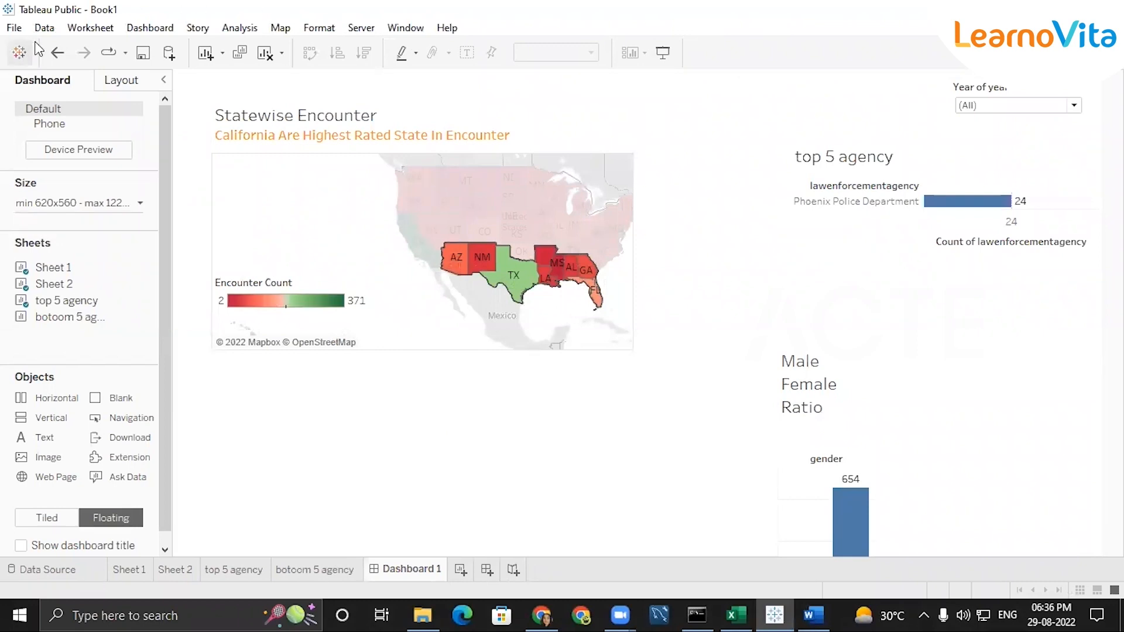
click(14, 31)
click(69, 50)
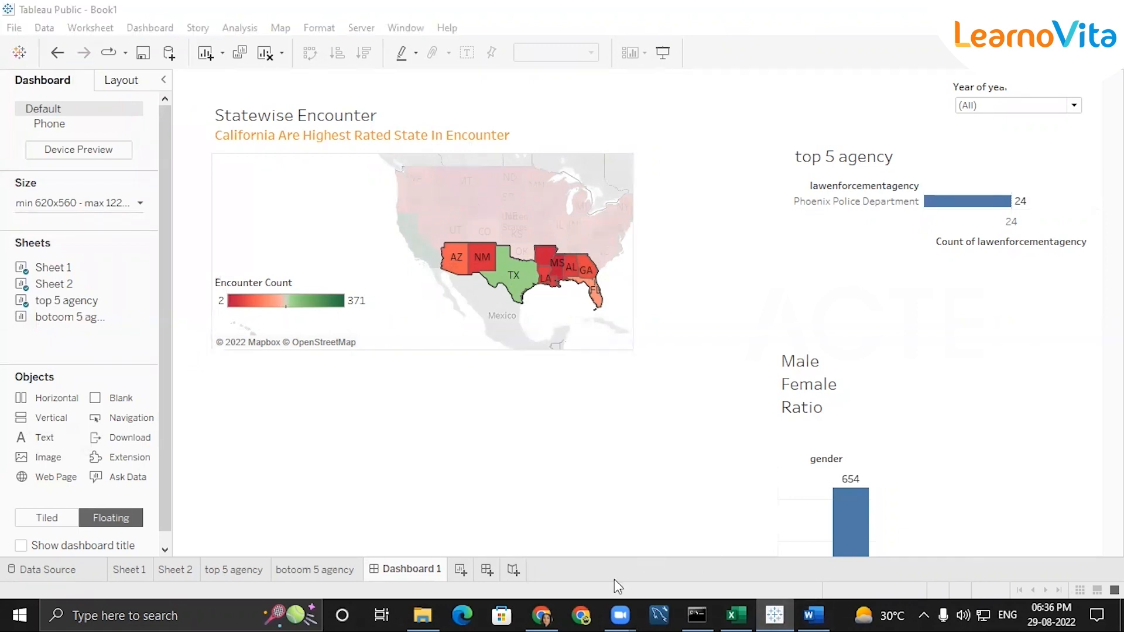
mouse_move(625, 614)
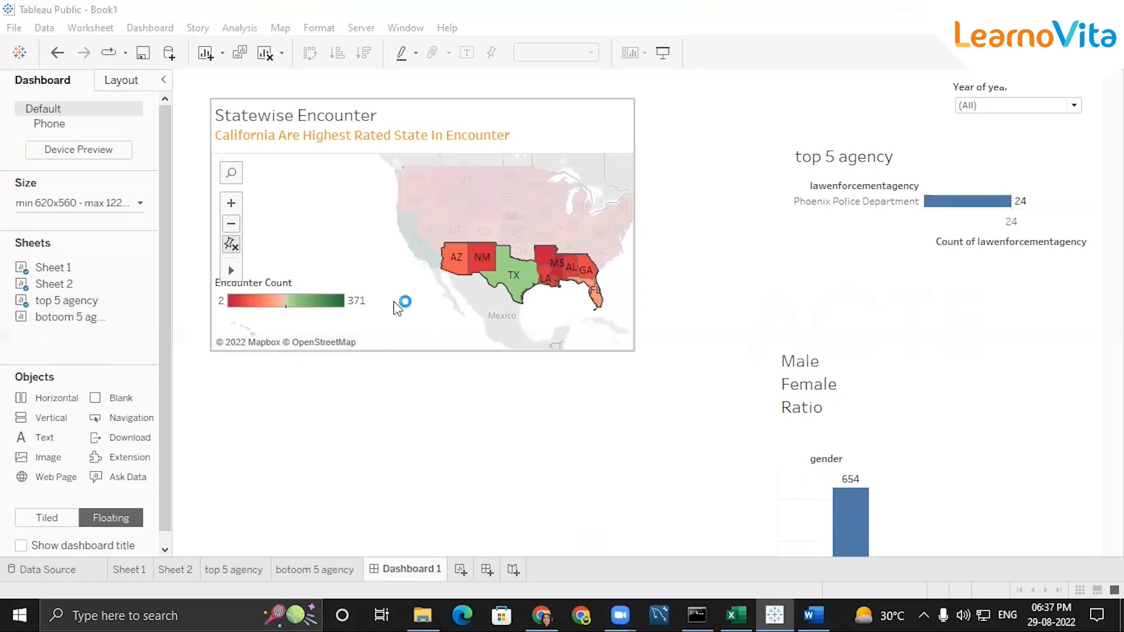
click(124, 80)
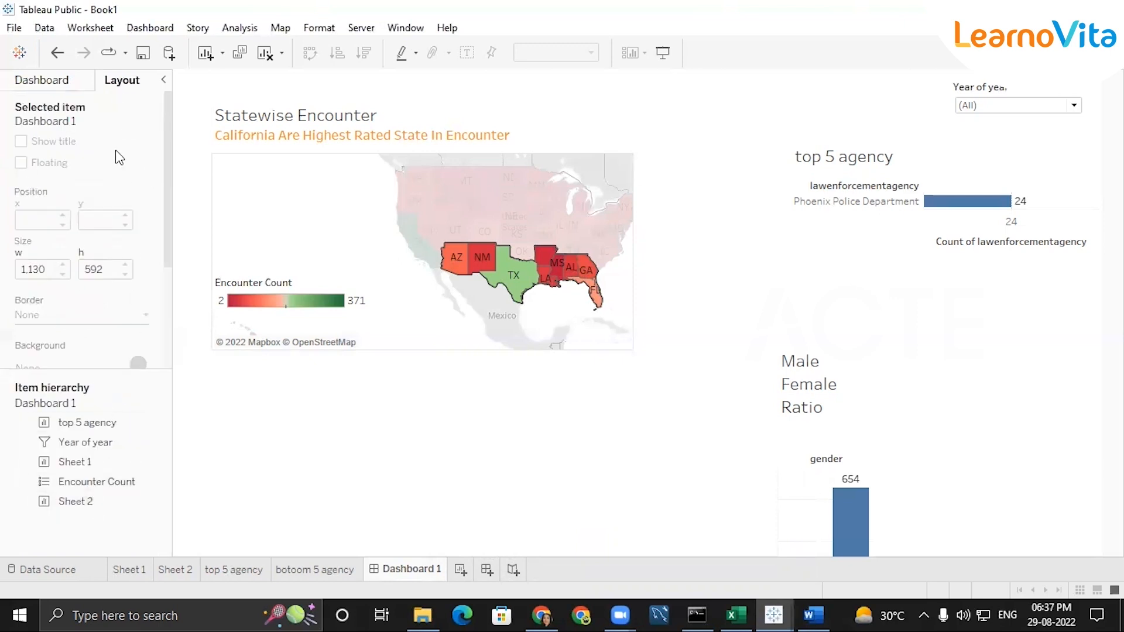
click(140, 31)
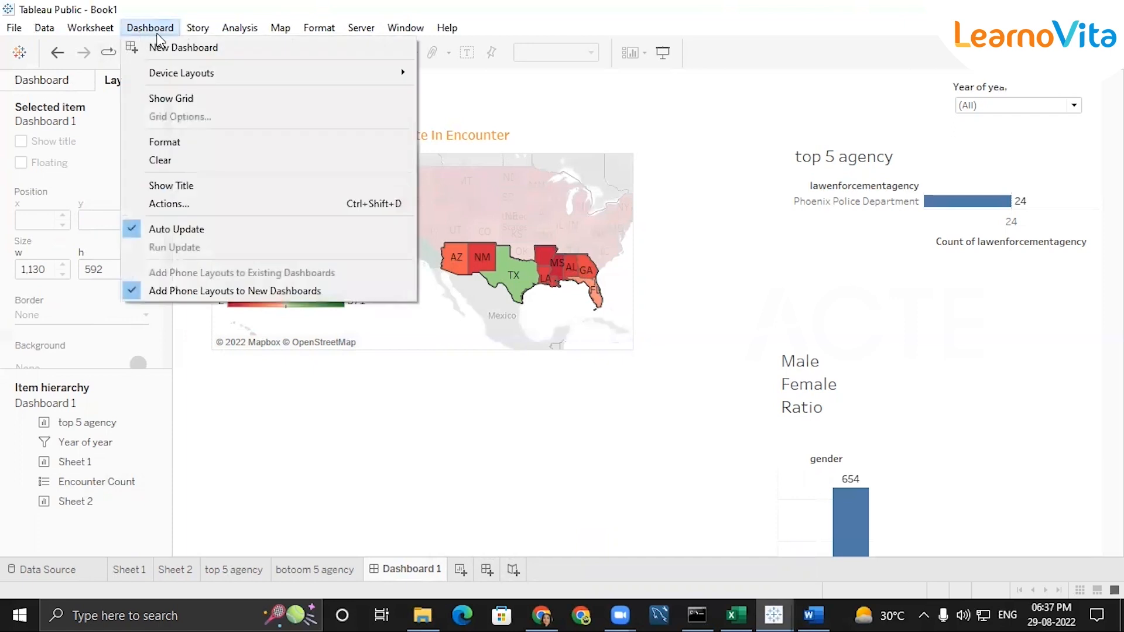
mouse_move(209, 73)
click(205, 30)
click(205, 30)
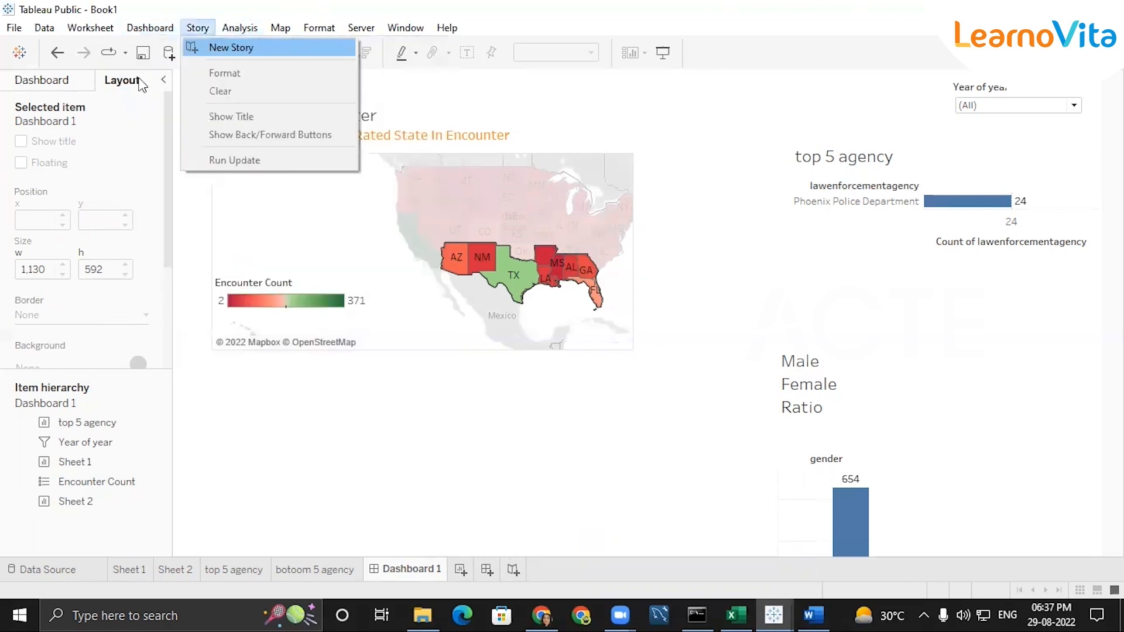
click(61, 88)
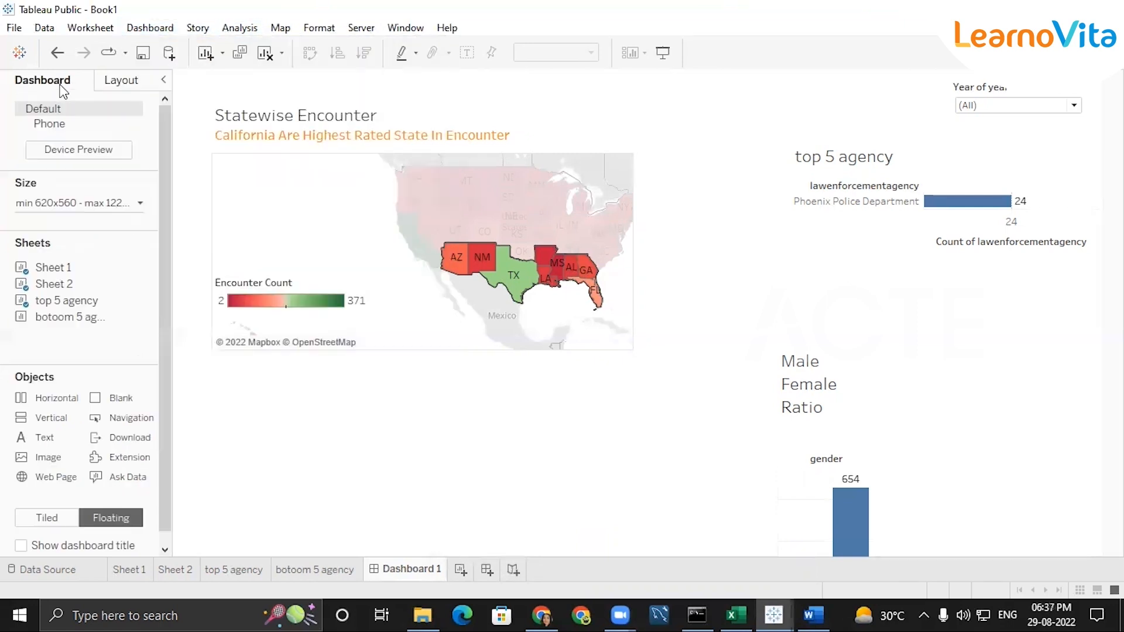
click(301, 130)
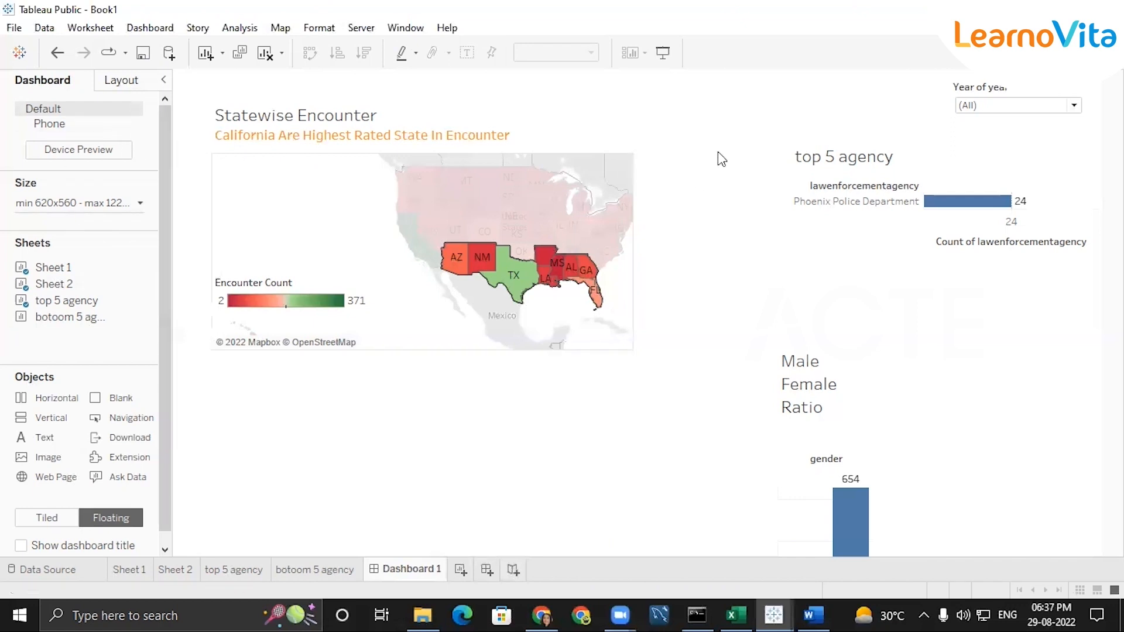